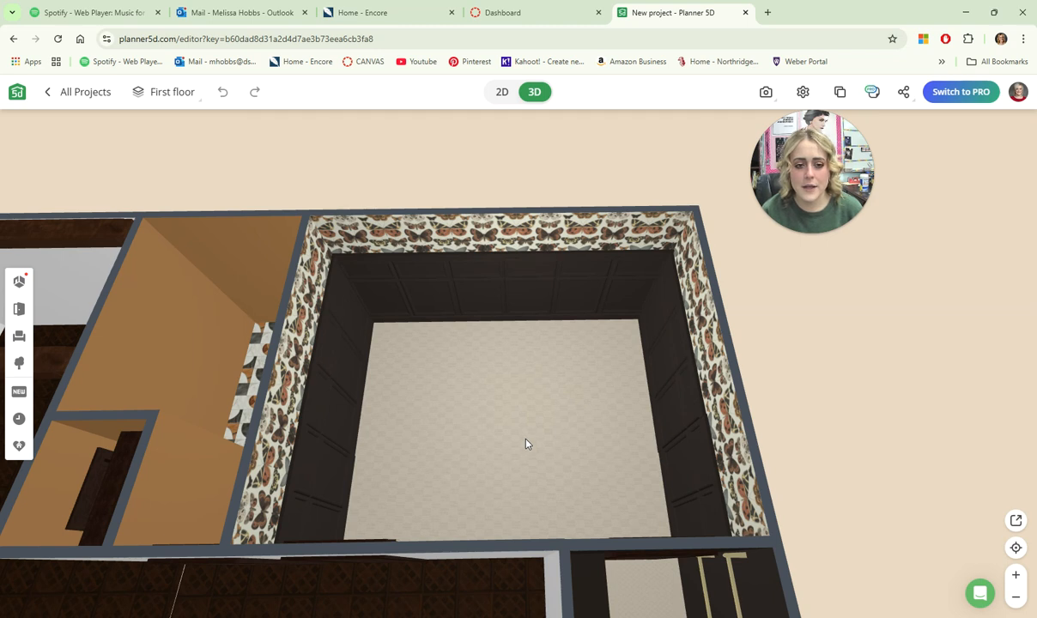
# Examine the empty bedroom's butterfly wallpaper, dark wall panels and light floor from several angles.
pyautogui.moveTo(528, 439)
pyautogui.mouseDown()
pyautogui.moveTo(519, 463)
pyautogui.moveTo(532, 458)
pyautogui.mouseUp()
pyautogui.scroll(3, 531, 460)
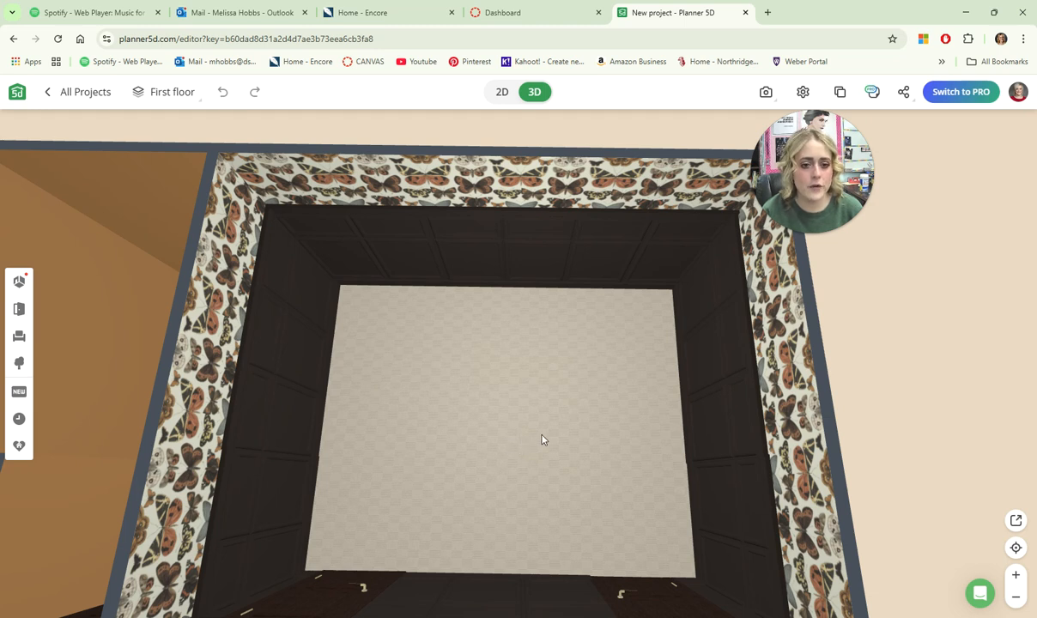
pyautogui.moveTo(546, 442)
pyautogui.mouseDown()
pyautogui.moveTo(532, 445)
pyautogui.moveTo(538, 438)
pyautogui.mouseUp()
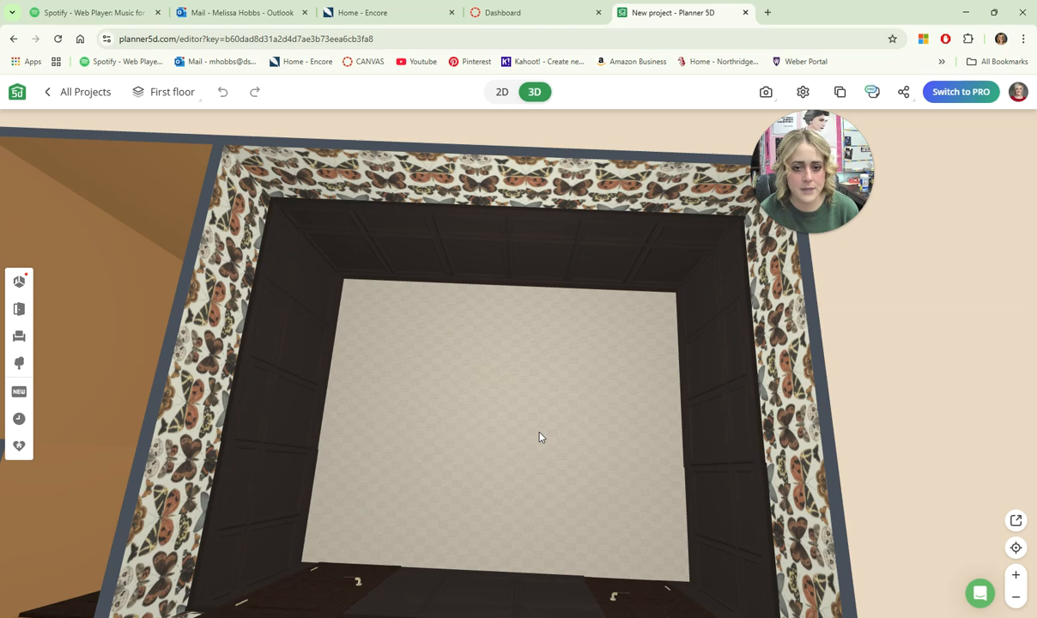
pyautogui.moveTo(496, 435)
pyautogui.mouseDown()
pyautogui.moveTo(507, 442)
pyautogui.moveTo(507, 425)
pyautogui.mouseUp()
pyautogui.scroll(-3, 507, 425)
pyautogui.moveTo(507, 425); pyautogui.dragTo(586, 359, button='right')
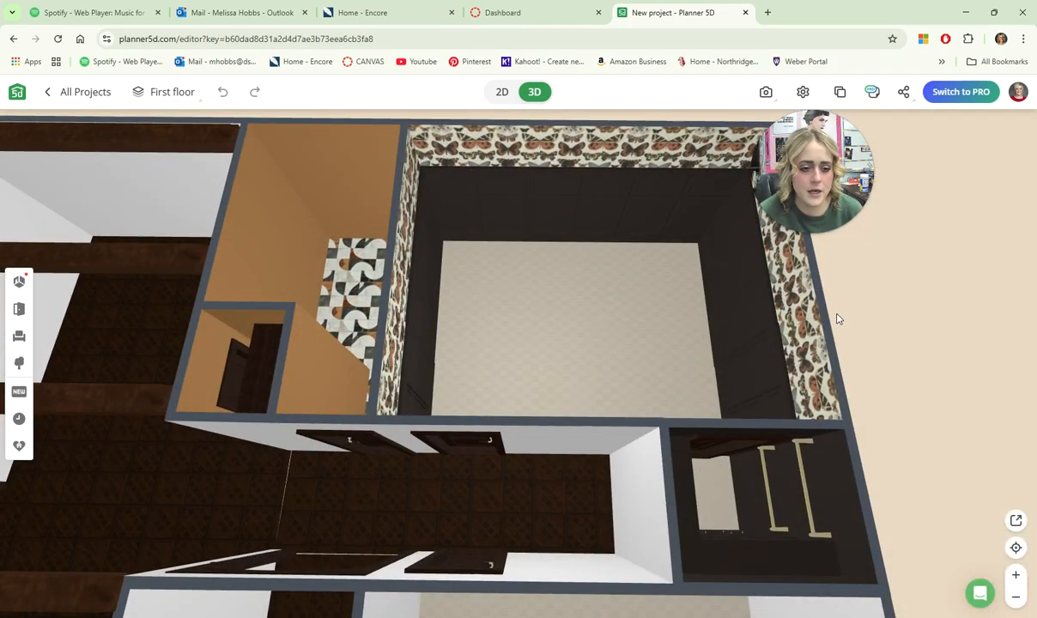
pyautogui.scroll(3, 828, 343)
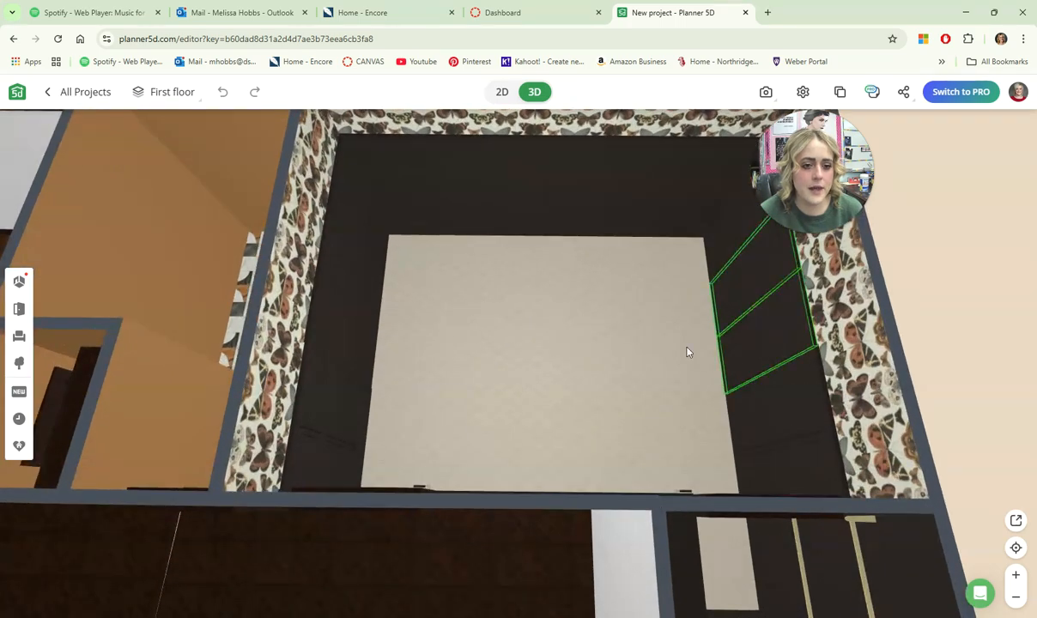
pyautogui.moveTo(687, 352); pyautogui.dragTo(638, 343)
pyautogui.click(618, 301)
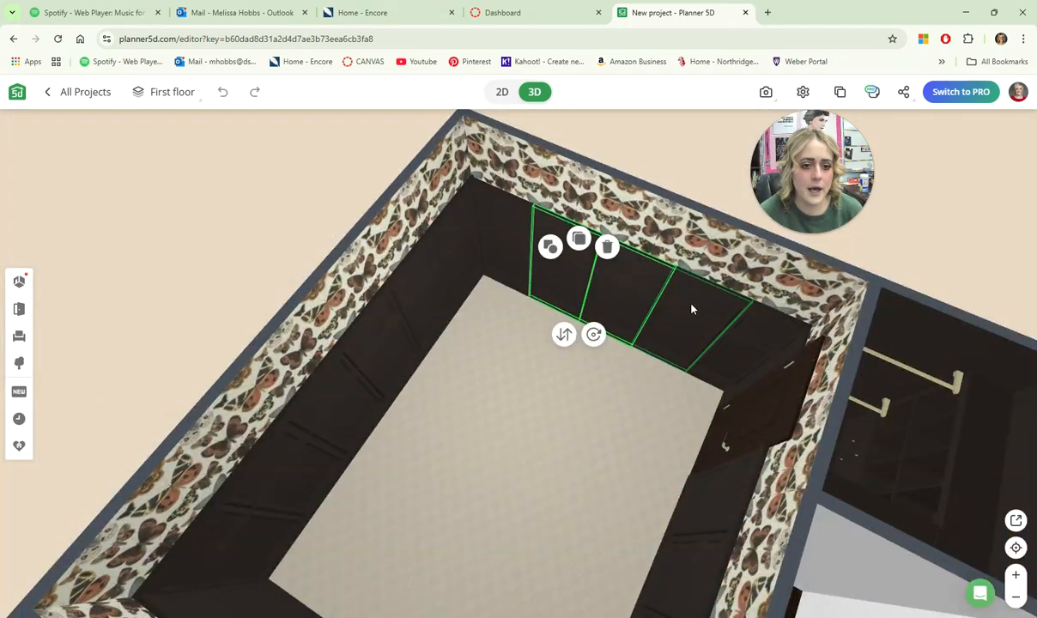
pyautogui.click(692, 309)
pyautogui.click(678, 184)
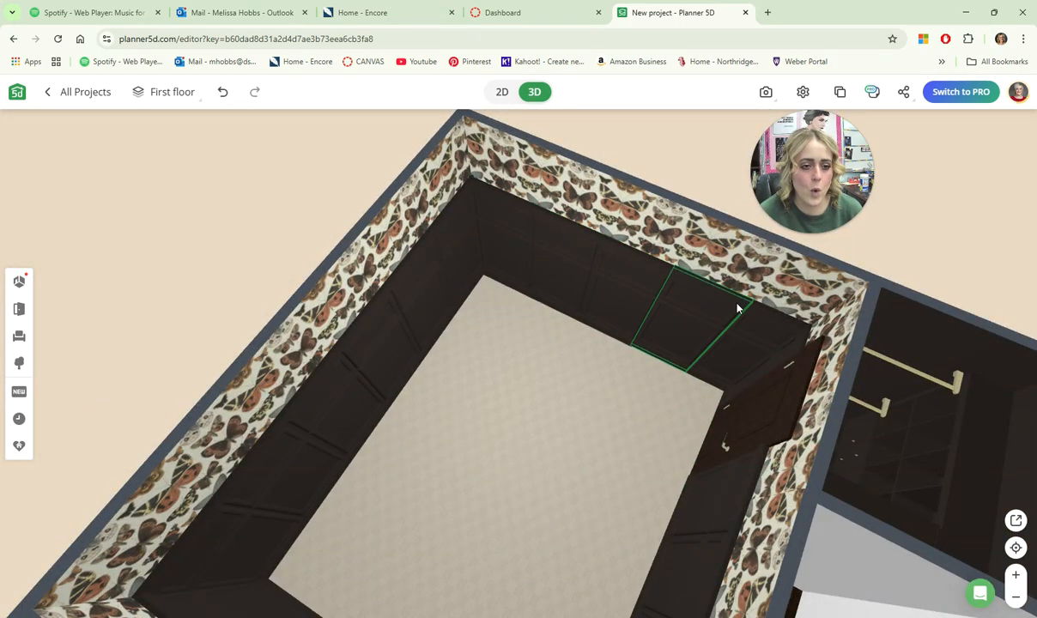
pyautogui.moveTo(792, 246); pyautogui.dragTo(793, 374)
pyautogui.moveTo(535, 463); pyautogui.dragTo(576, 442)
pyautogui.scroll(3, 577, 439)
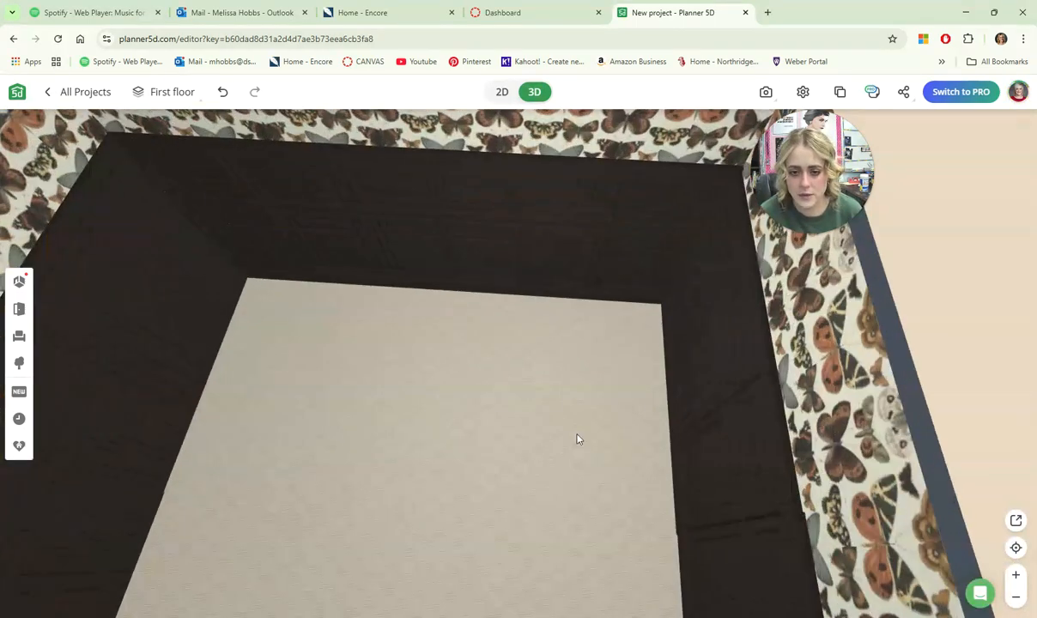
pyautogui.scroll(-5, 577, 439)
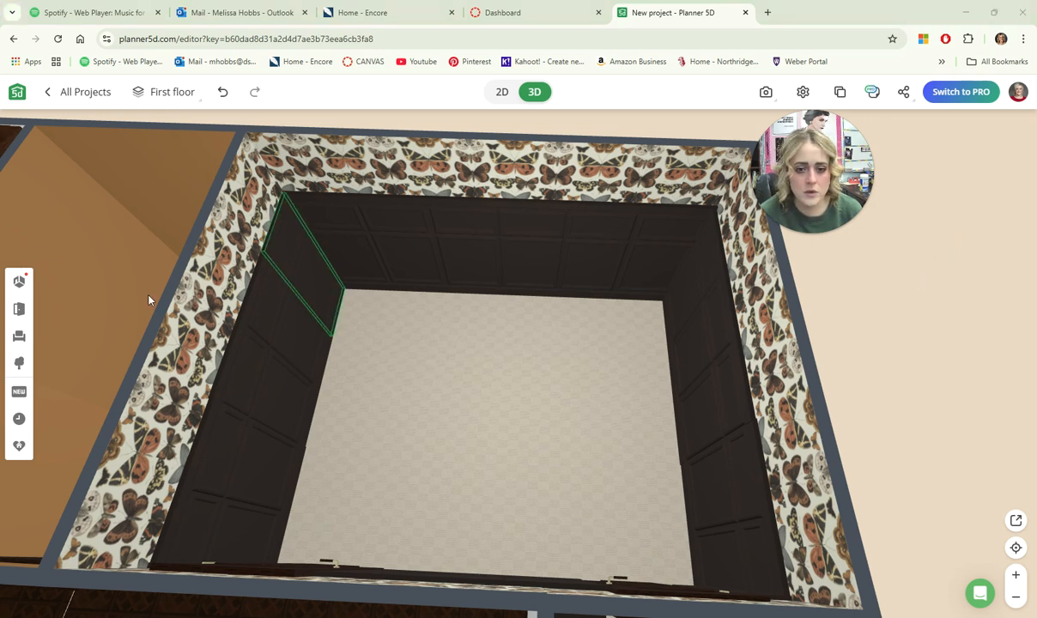
# Browse the full, queen and king beds in the interior catalog for a tufted upholstered bed.
pyautogui.click(19, 336)
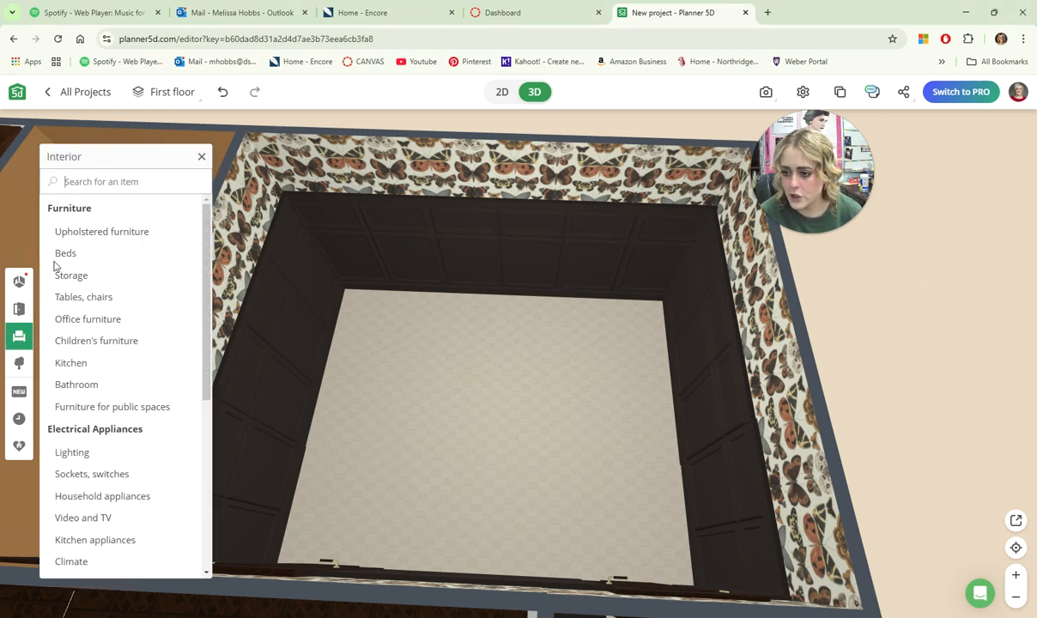
pyautogui.click(99, 256)
pyautogui.click(110, 258)
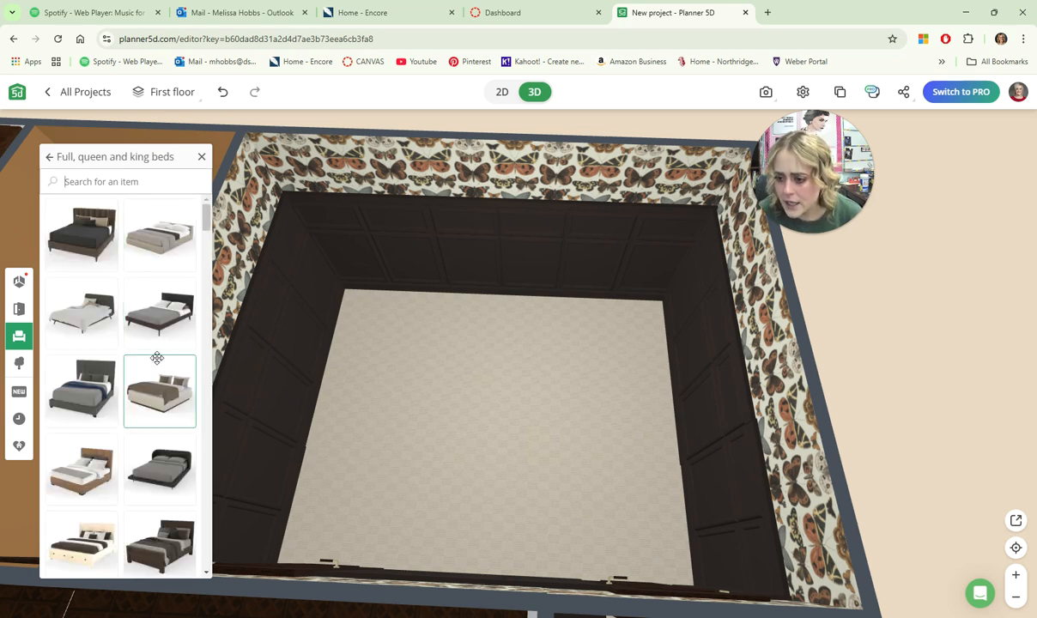
pyautogui.scroll(-5, 138, 352)
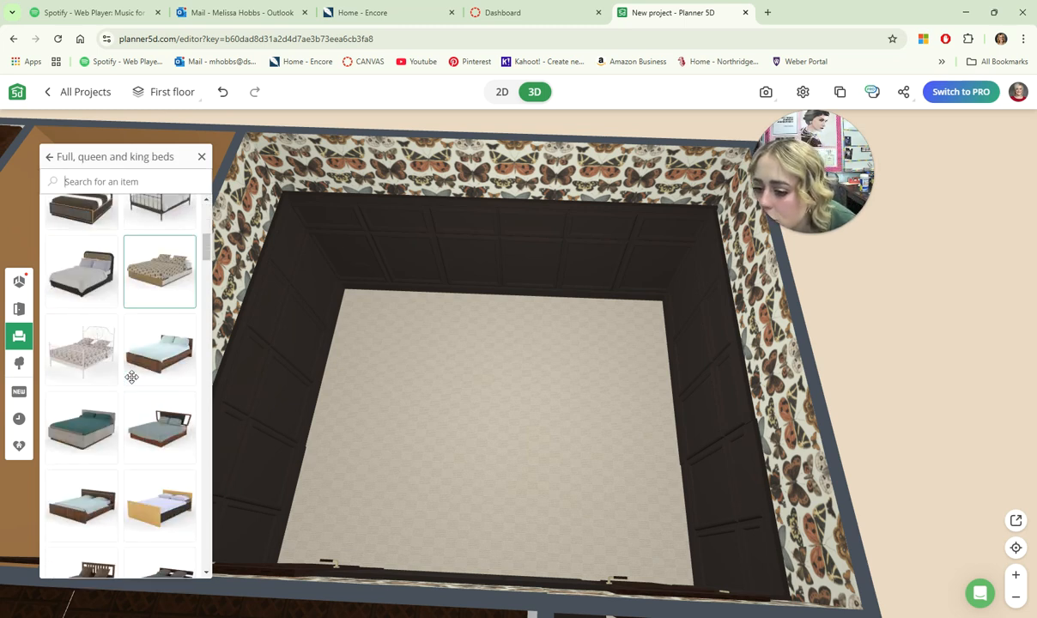
pyautogui.scroll(-2, 139, 377)
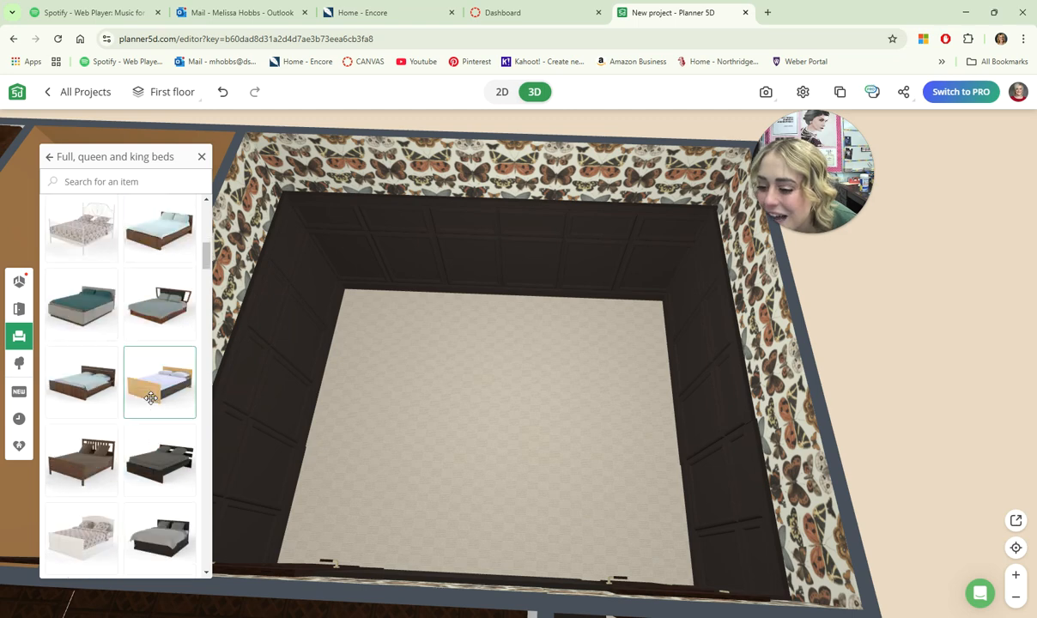
pyautogui.scroll(-6, 150, 397)
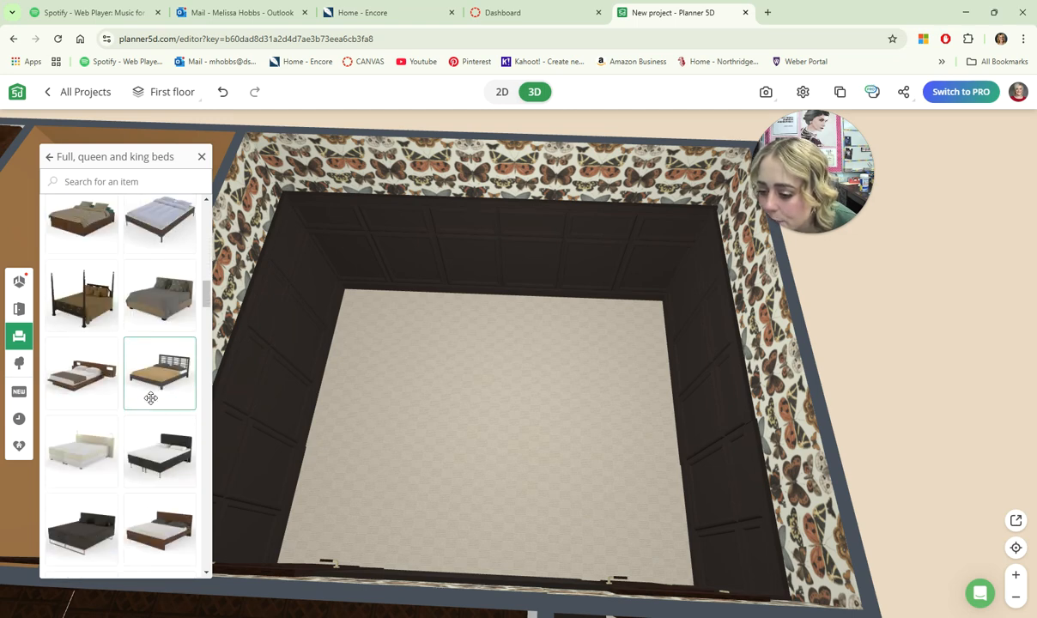
pyautogui.scroll(-2, 151, 397)
pyautogui.scroll(-1, 150, 397)
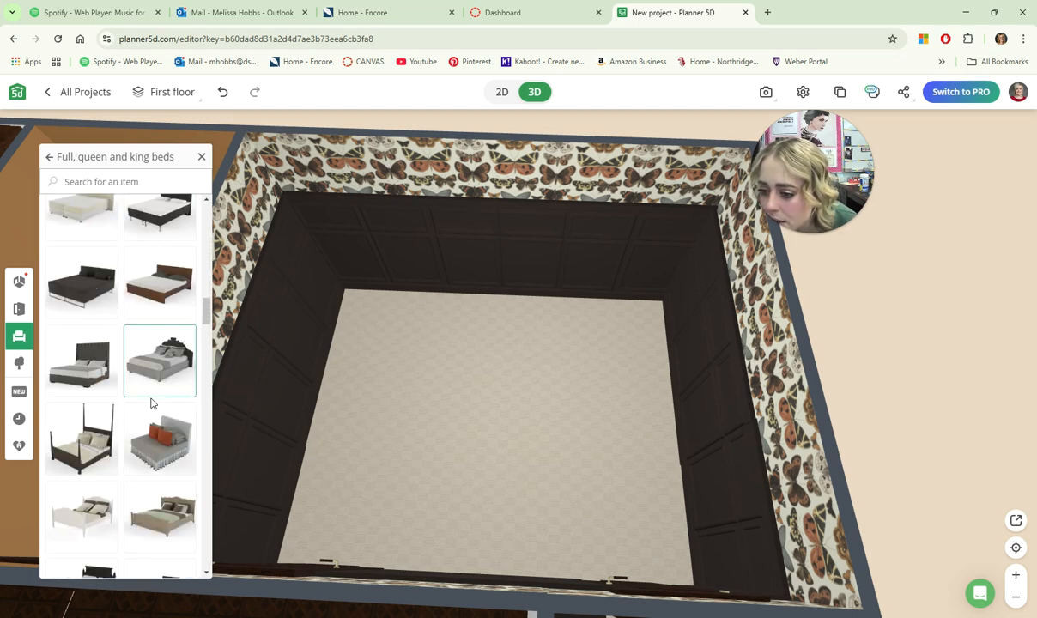
pyautogui.scroll(-3, 143, 396)
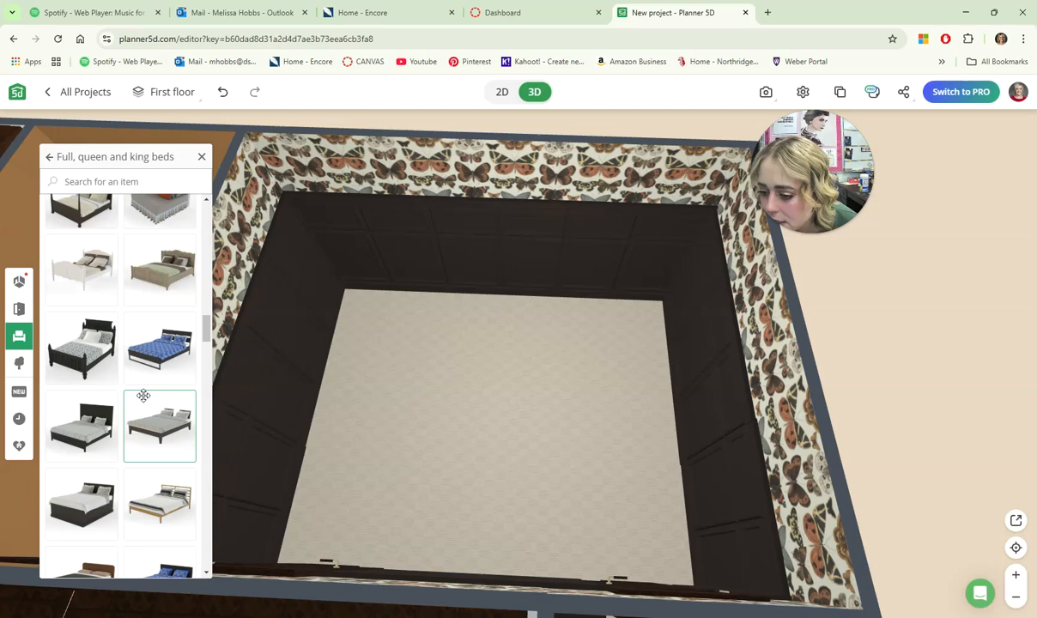
pyautogui.scroll(-3, 143, 396)
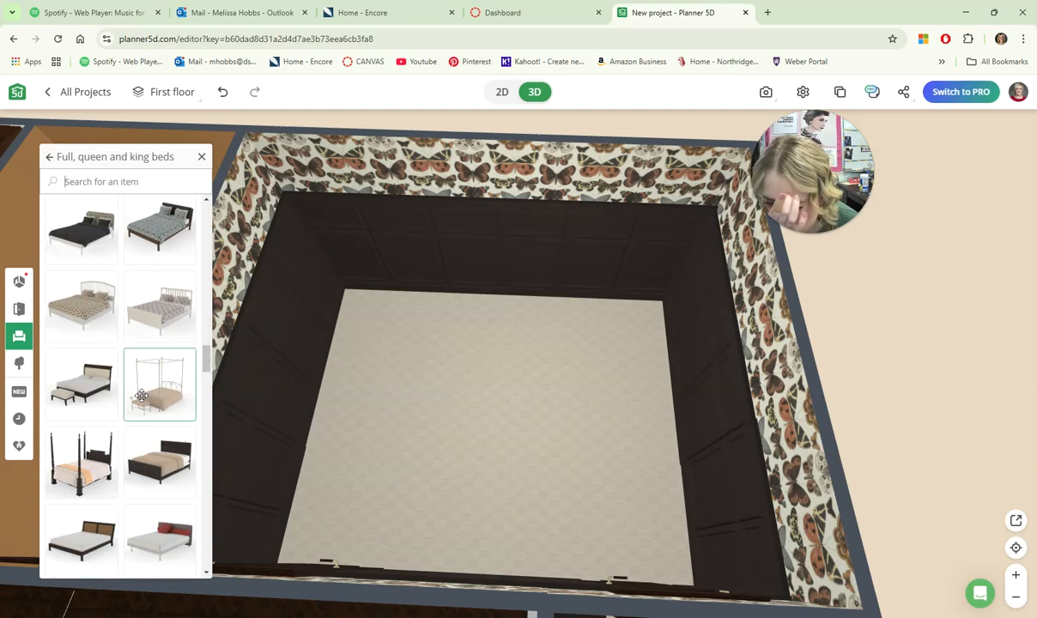
pyautogui.scroll(-6, 137, 395)
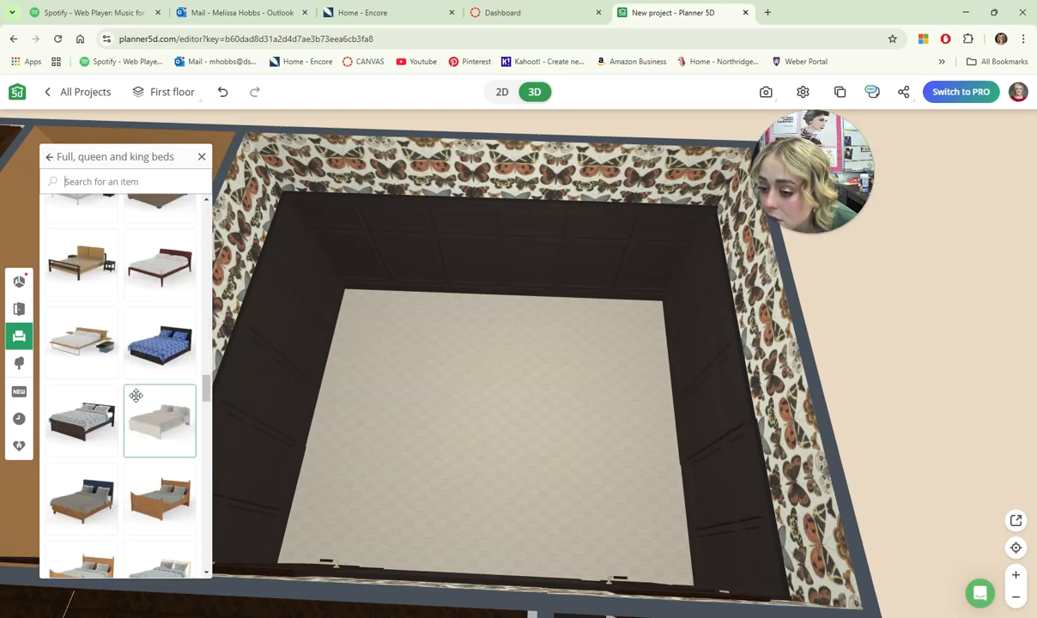
pyautogui.scroll(-8, 135, 395)
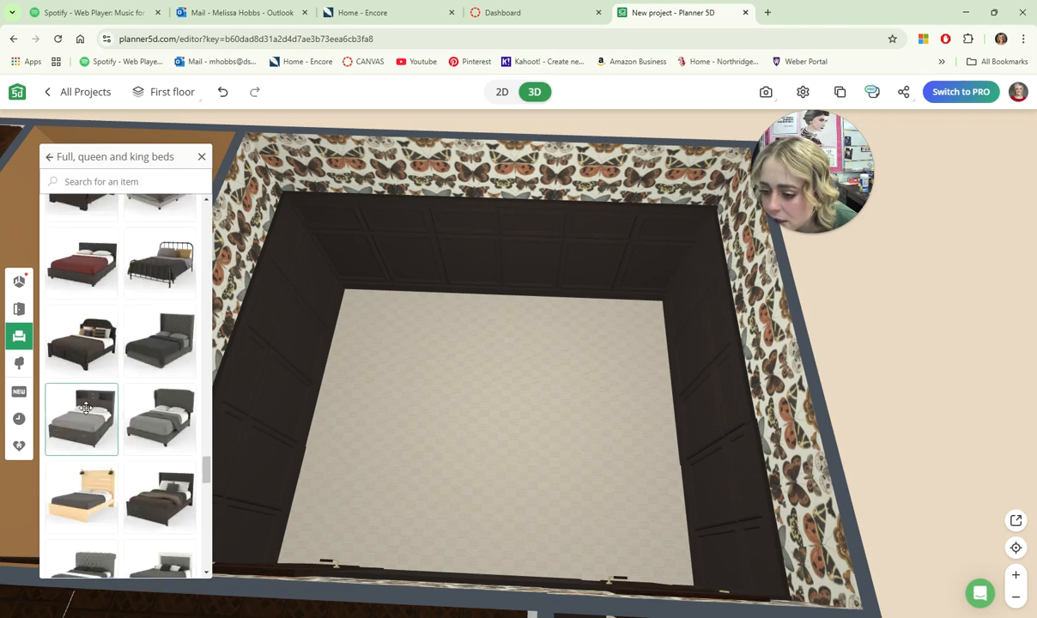
pyautogui.scroll(-2, 105, 407)
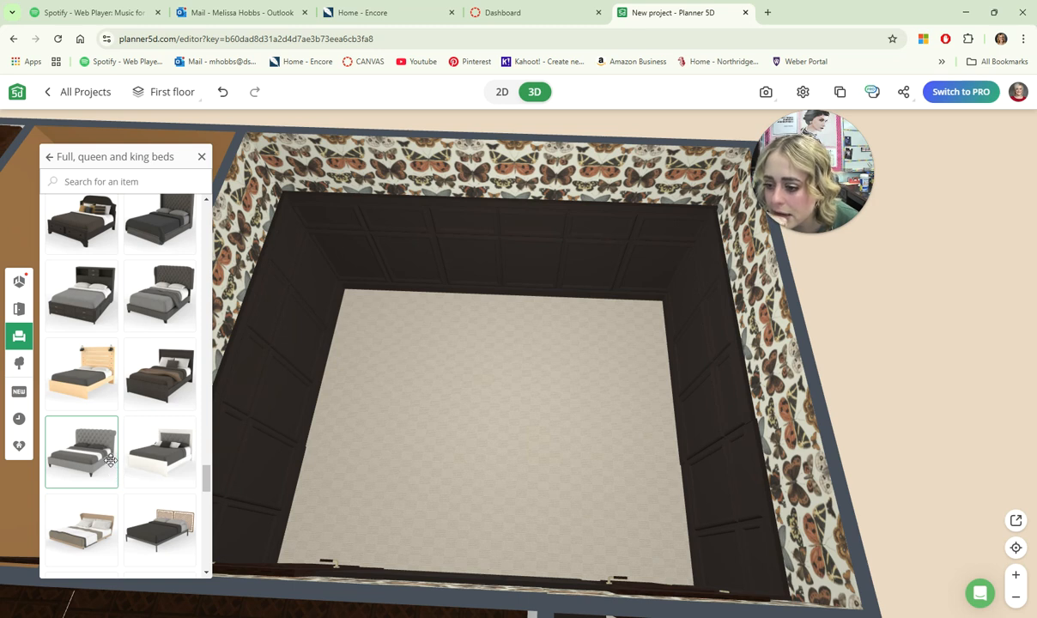
pyautogui.scroll(1, 163, 343)
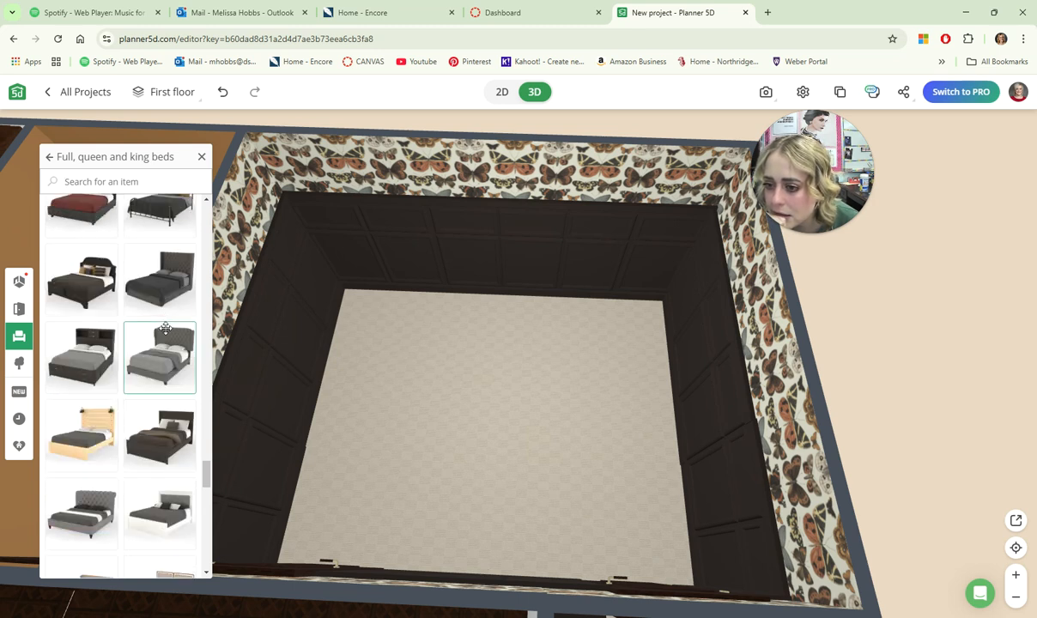
# Try the dark gray tufted wingback bed with white pillows against the bedroom's paneled wall, and delete it.
pyautogui.click(163, 344)
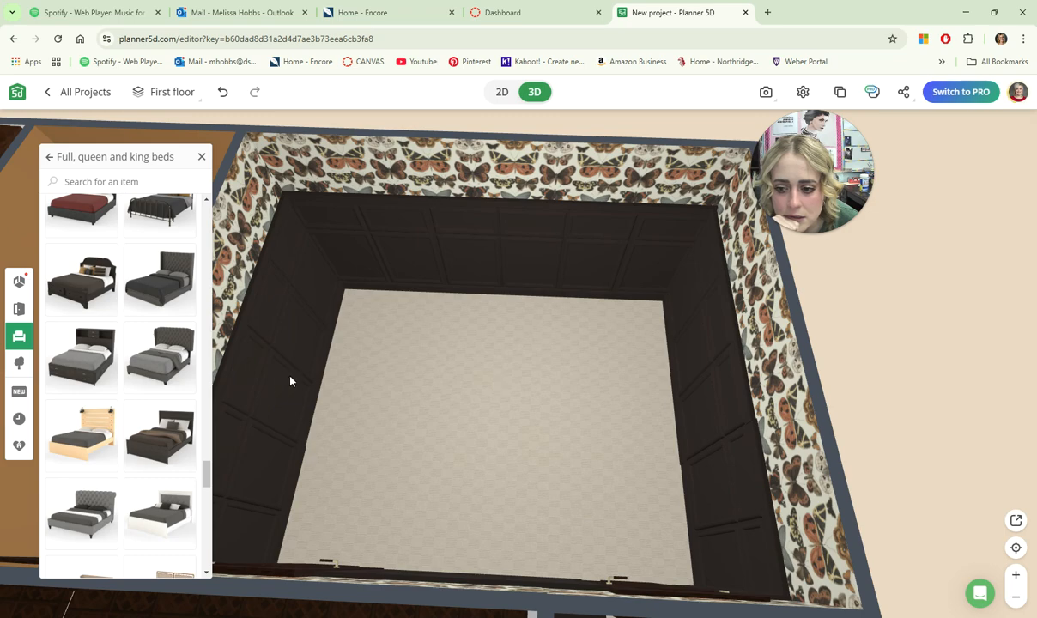
pyautogui.moveTo(496, 364); pyautogui.dragTo(590, 429)
pyautogui.scroll(3, 651, 450)
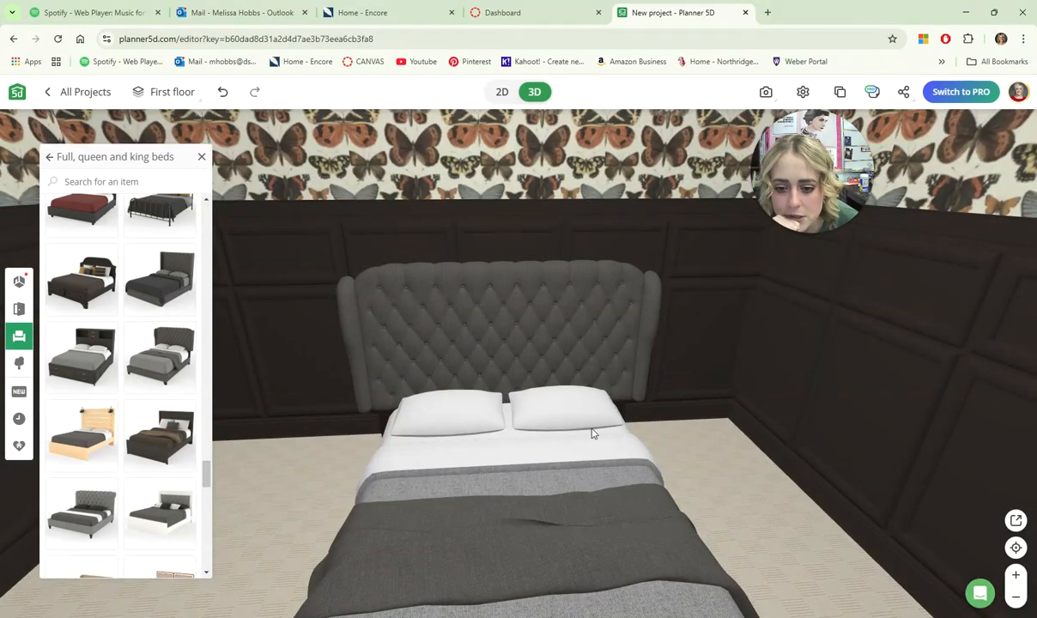
pyautogui.click(590, 430)
pyautogui.press('Delete')
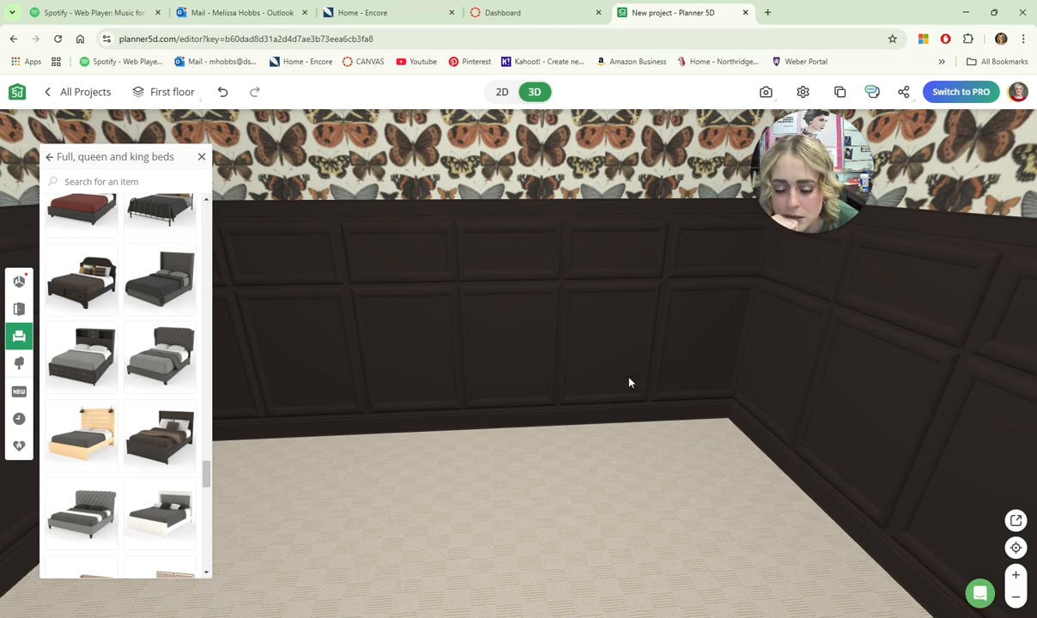
# Place the light gray tufted bed with black pillows in the bedroom, with its headboard against the paneled wall.
pyautogui.hotkey('ctrl', 'z')
pyautogui.moveTo(625, 378); pyautogui.dragTo(530, 414)
pyautogui.click(588, 466)
pyautogui.click(661, 423)
pyautogui.moveTo(661, 426); pyautogui.dragTo(502, 431)
pyautogui.scroll(4, 508, 477)
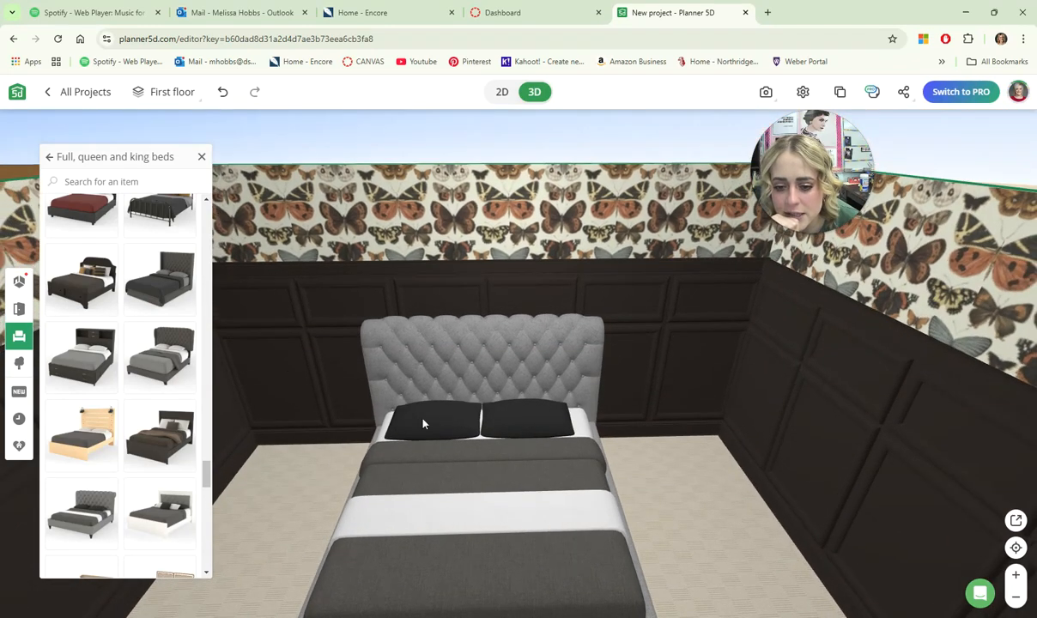
# Change the textile of the bed's headboard and frame to a plain warm beige from the Fabric textures.
pyautogui.click(510, 392)
pyautogui.click(433, 517)
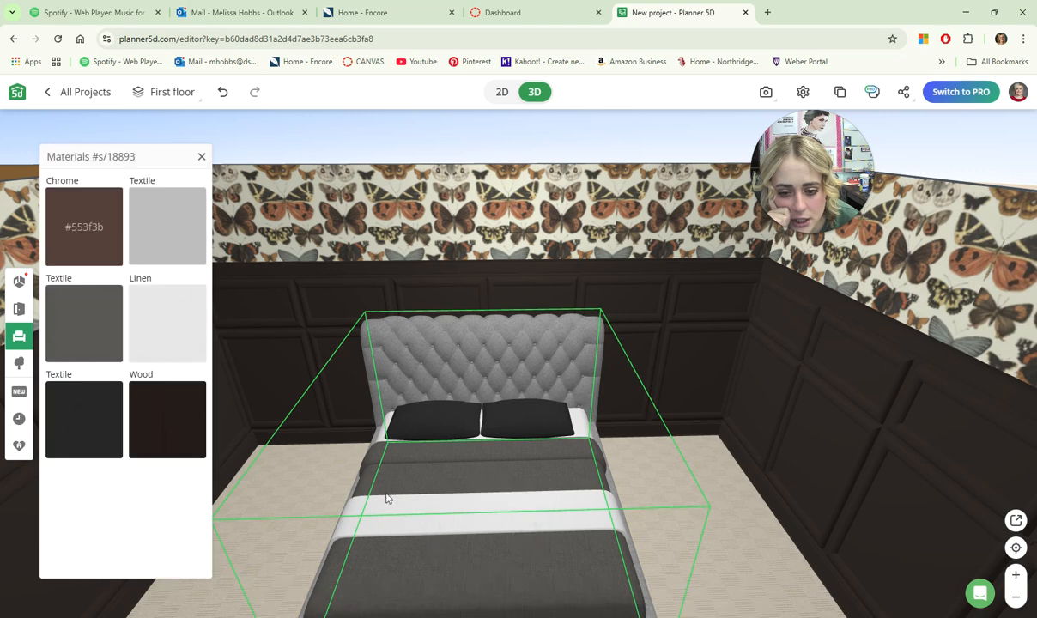
pyautogui.click(170, 250)
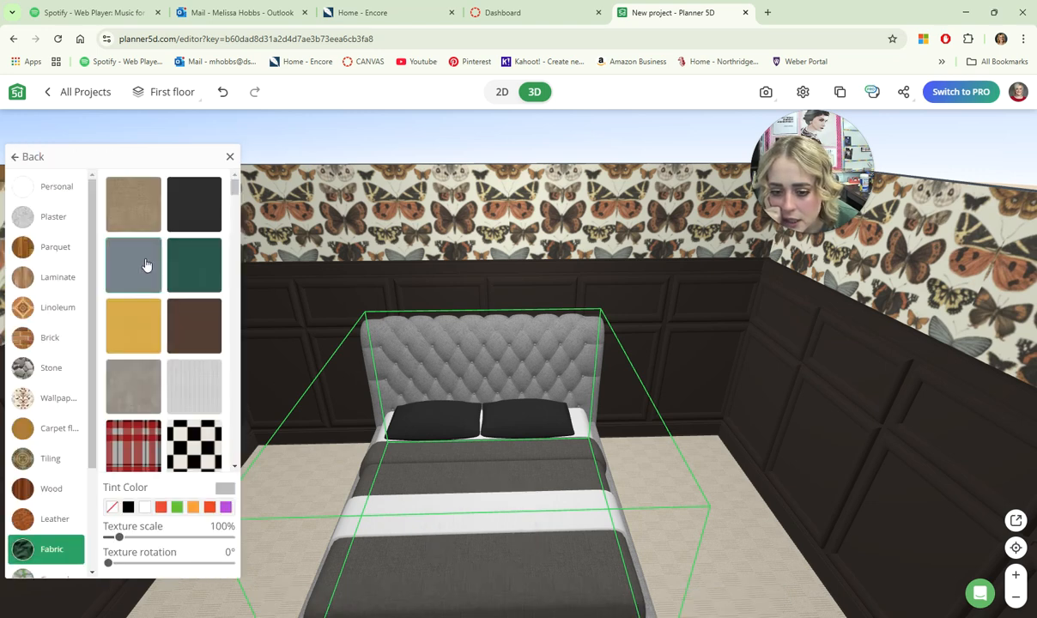
pyautogui.click(117, 217)
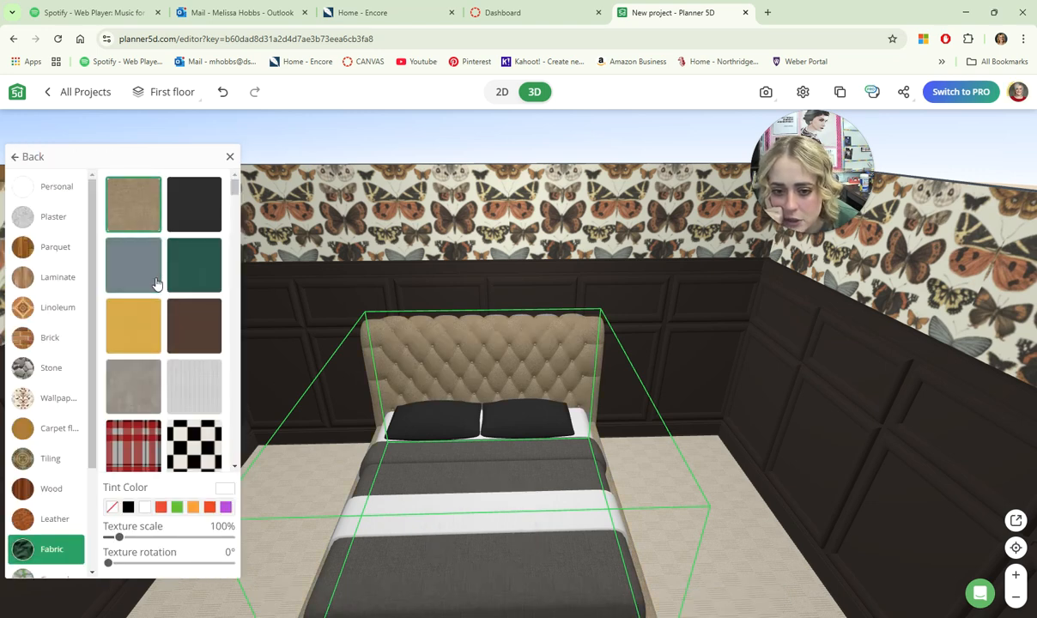
pyautogui.scroll(-2, 180, 326)
pyautogui.scroll(-6, 187, 341)
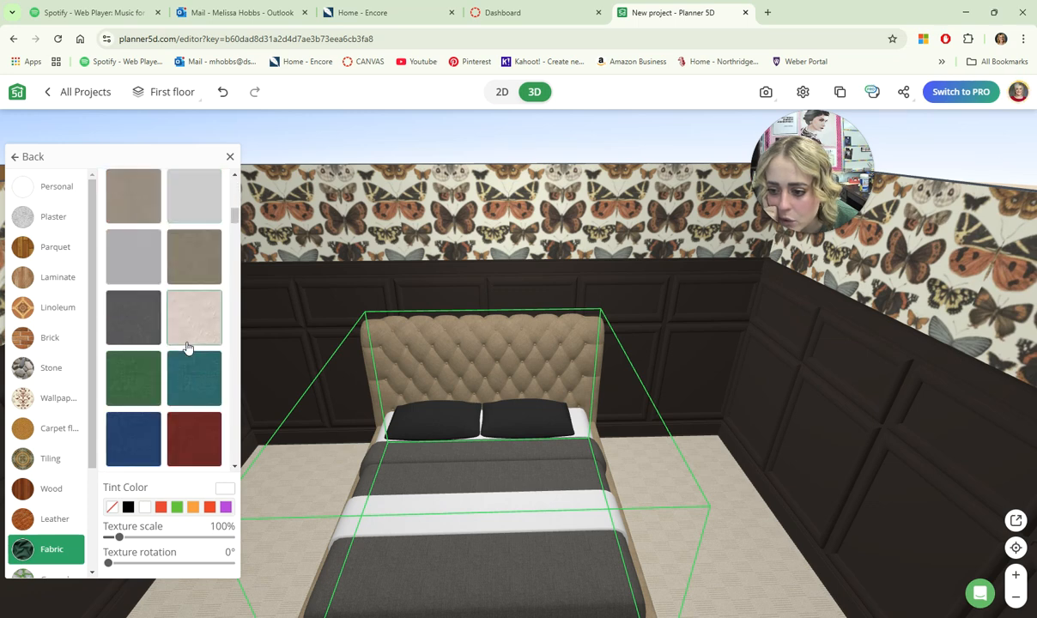
pyautogui.scroll(-8, 180, 318)
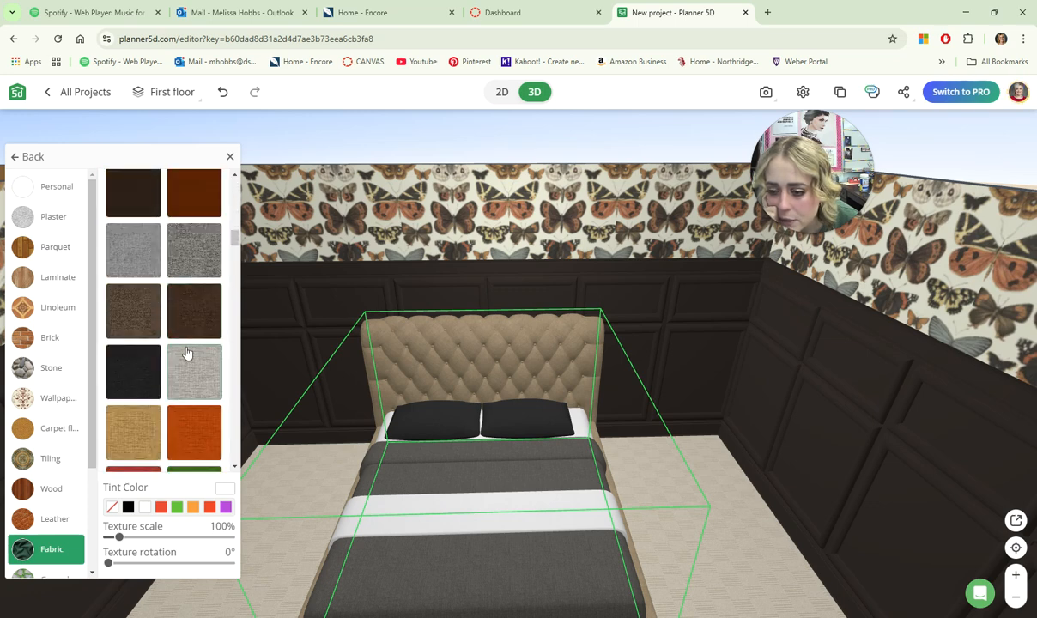
pyautogui.click(194, 368)
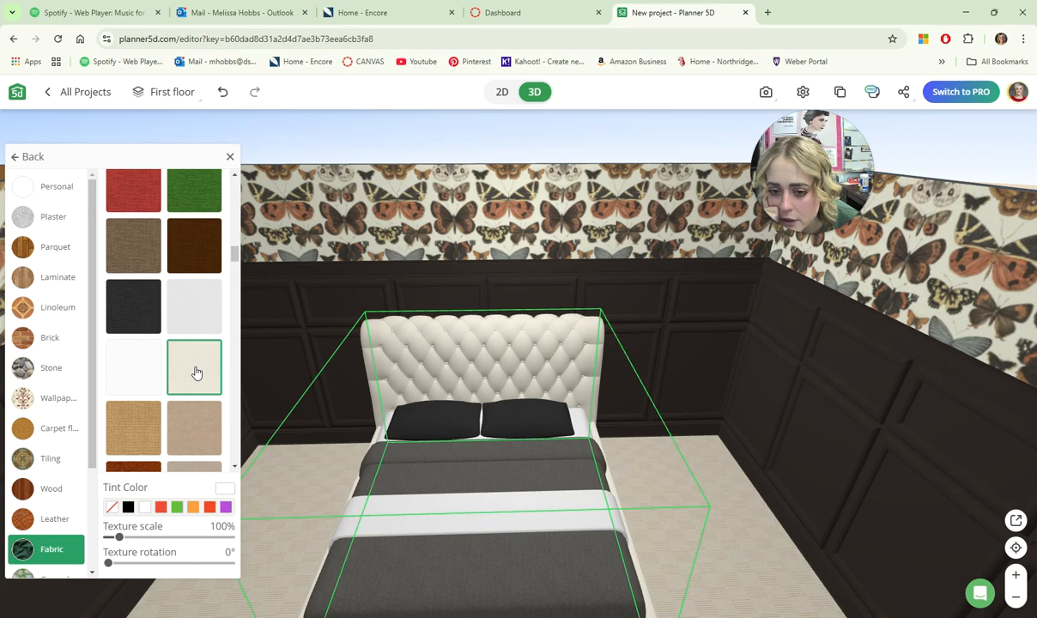
pyautogui.scroll(-2, 197, 369)
pyautogui.click(196, 368)
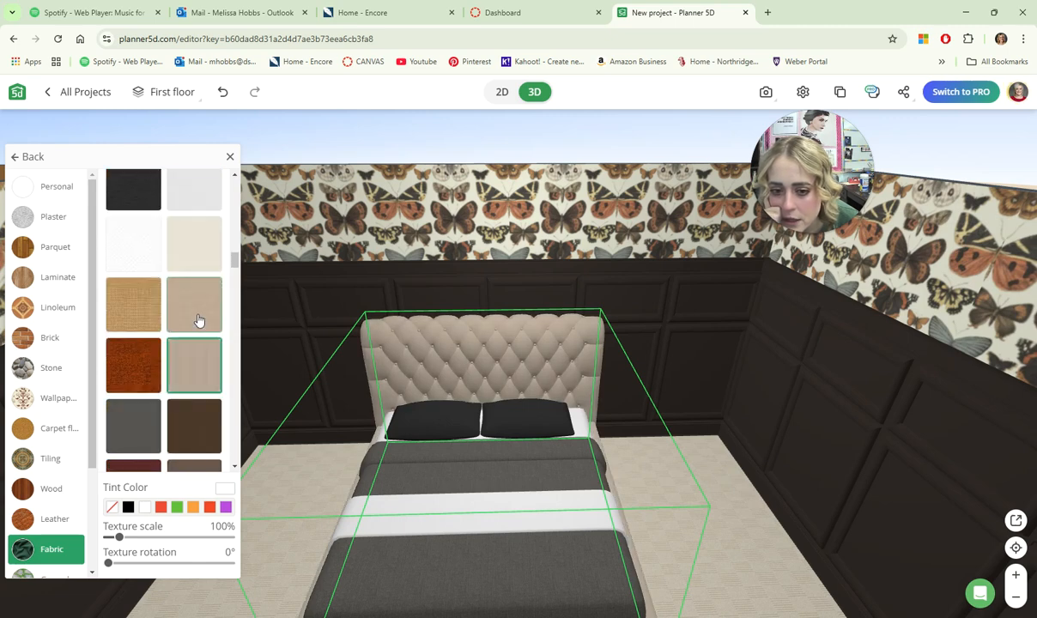
pyautogui.click(198, 320)
pyautogui.scroll(-3, 183, 391)
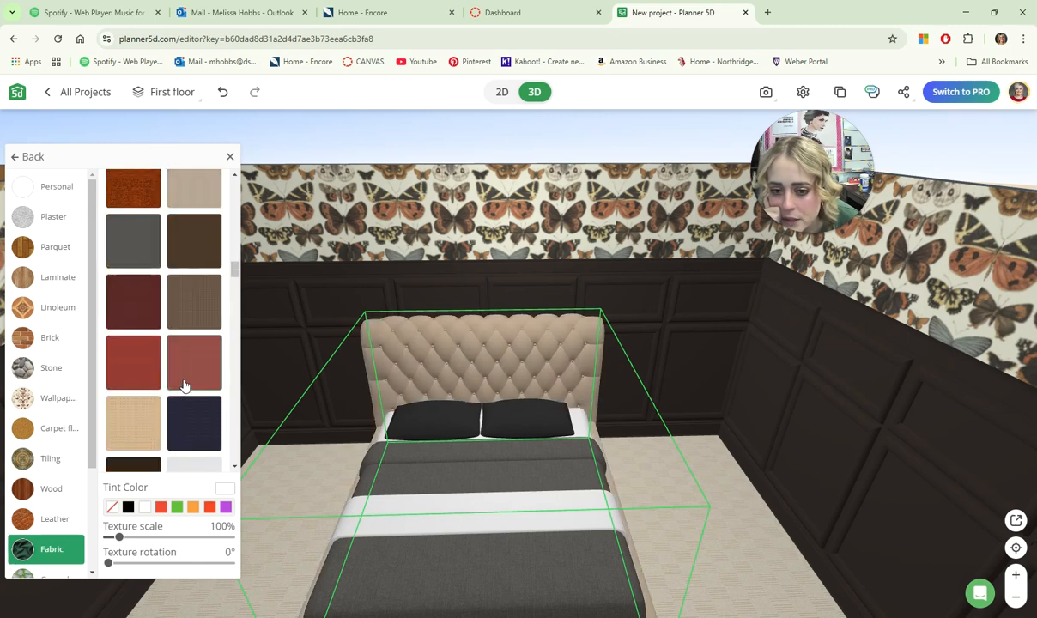
pyautogui.click(555, 155)
# Change the textile of the bed's gray duvet to the dark brown fabric with the cream diamond lattice from the Fabric textures.
pyautogui.moveTo(570, 388); pyautogui.dragTo(488, 426)
pyautogui.scroll(5, 548, 409)
pyautogui.scroll(-5, 515, 369)
pyautogui.moveTo(523, 360); pyautogui.dragTo(544, 395)
pyautogui.scroll(5, 544, 395)
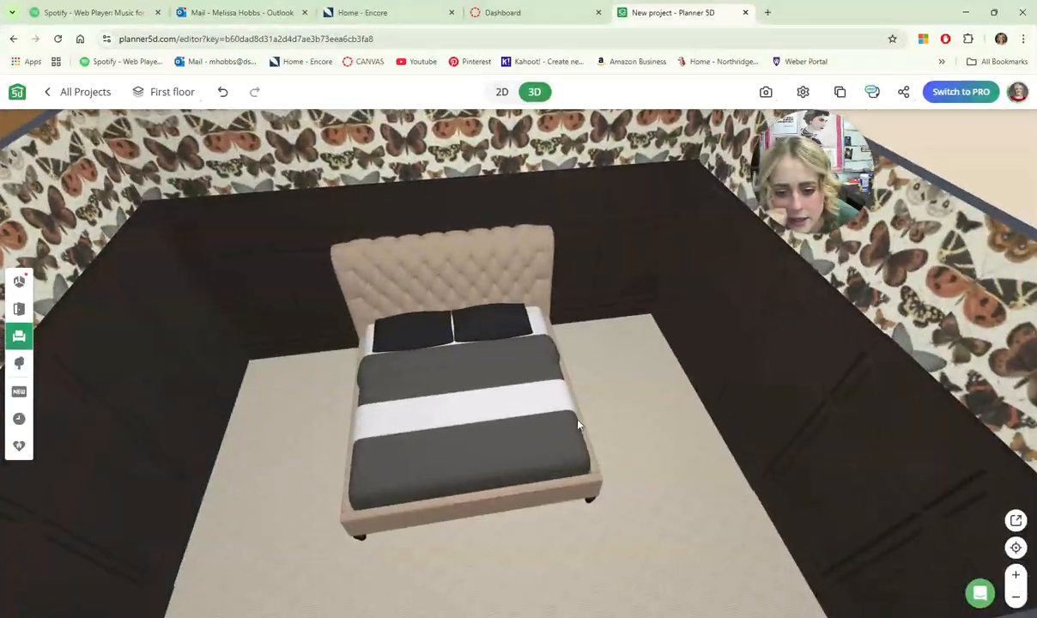
pyautogui.click(487, 410)
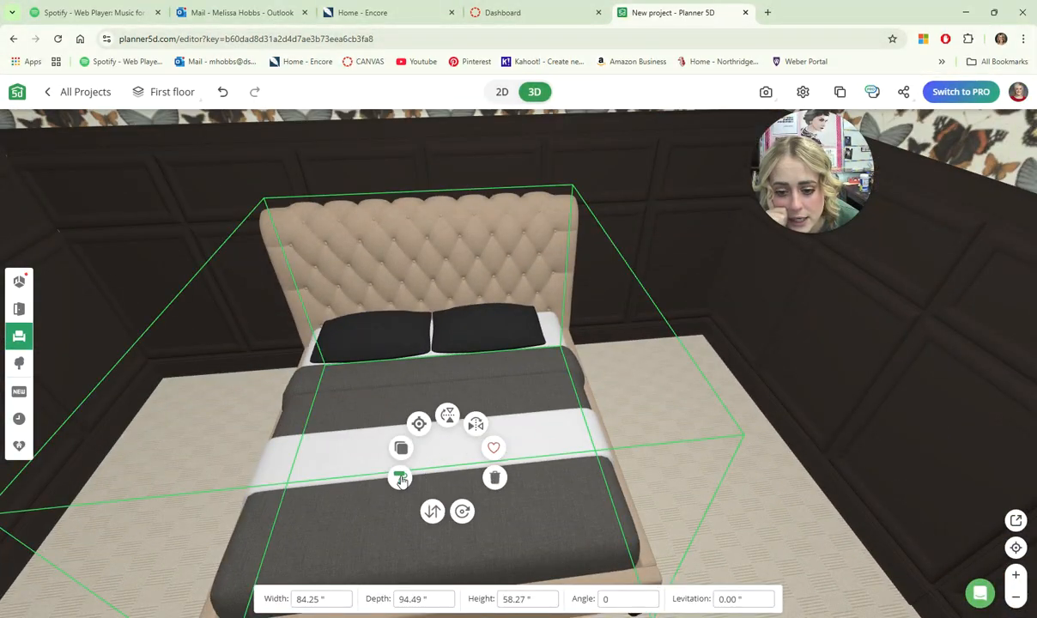
pyautogui.click(382, 448)
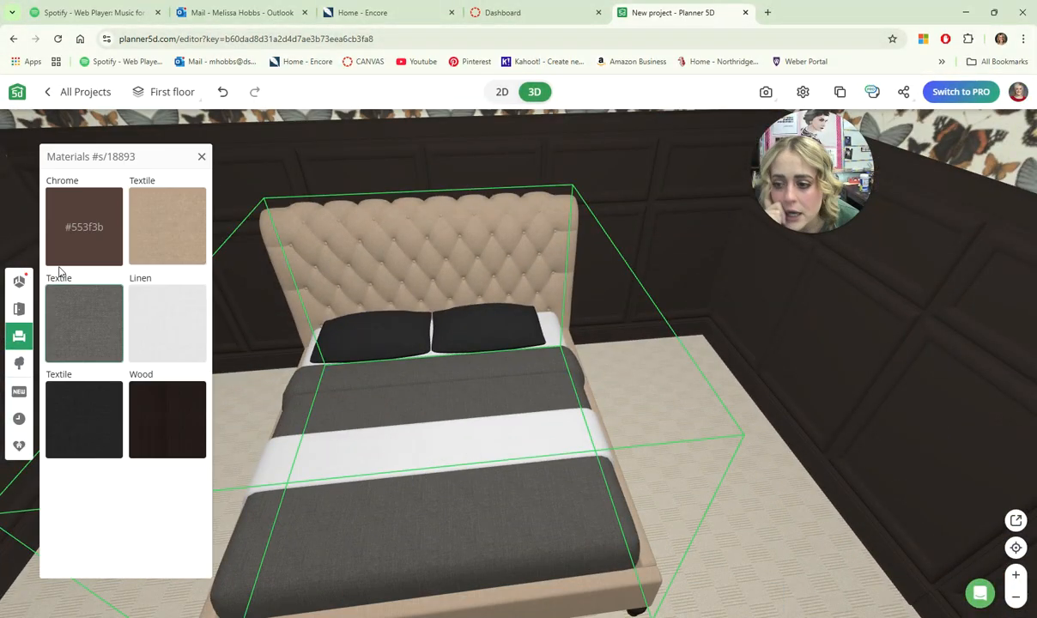
pyautogui.click(79, 327)
pyautogui.scroll(-10, 169, 390)
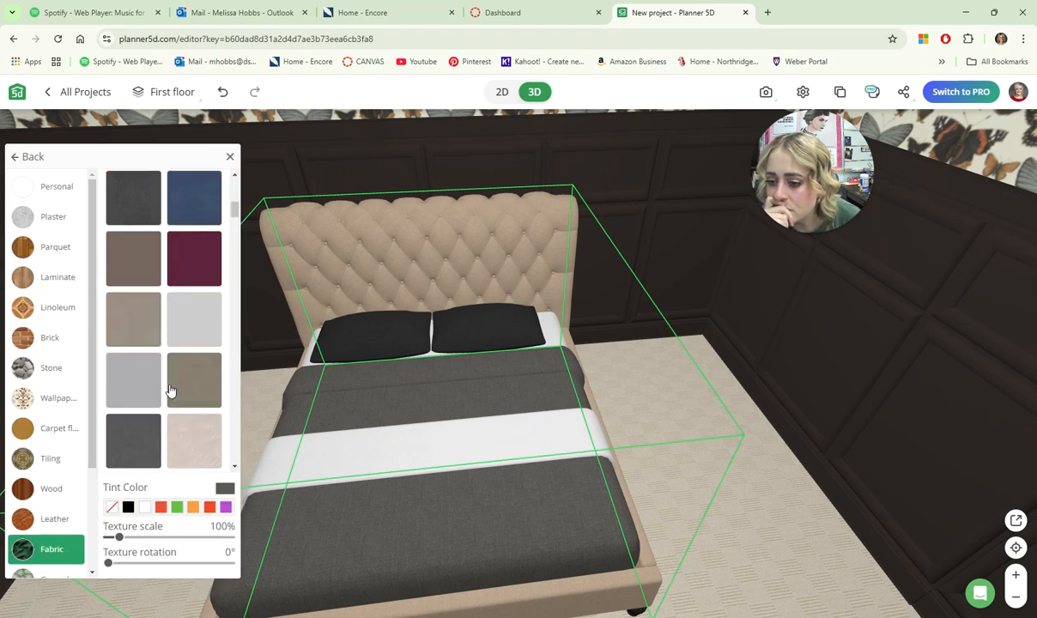
pyautogui.scroll(-10, 170, 391)
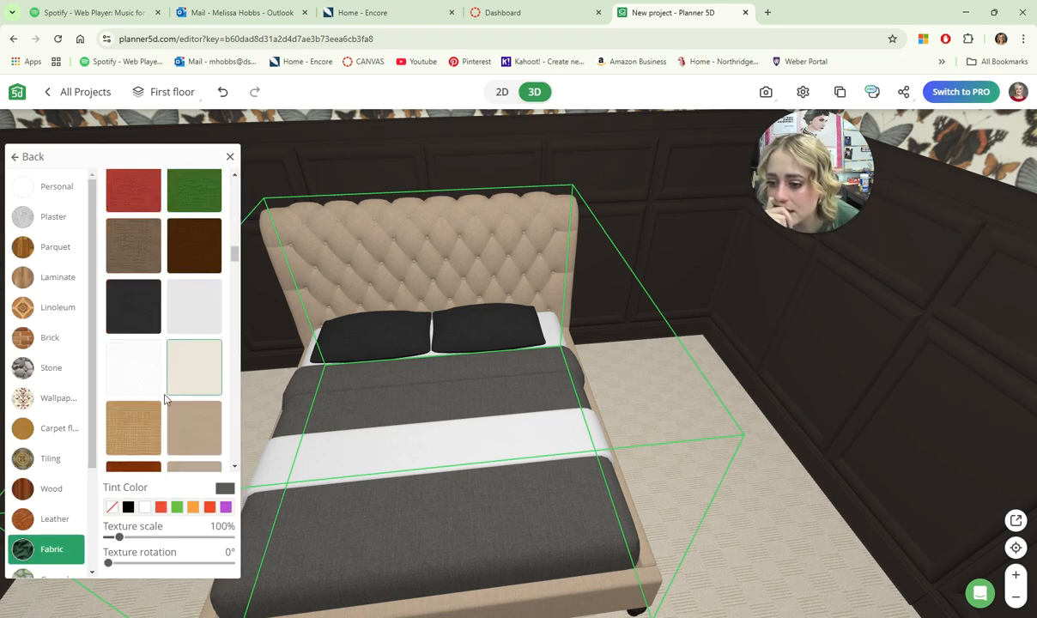
pyautogui.scroll(-10, 163, 390)
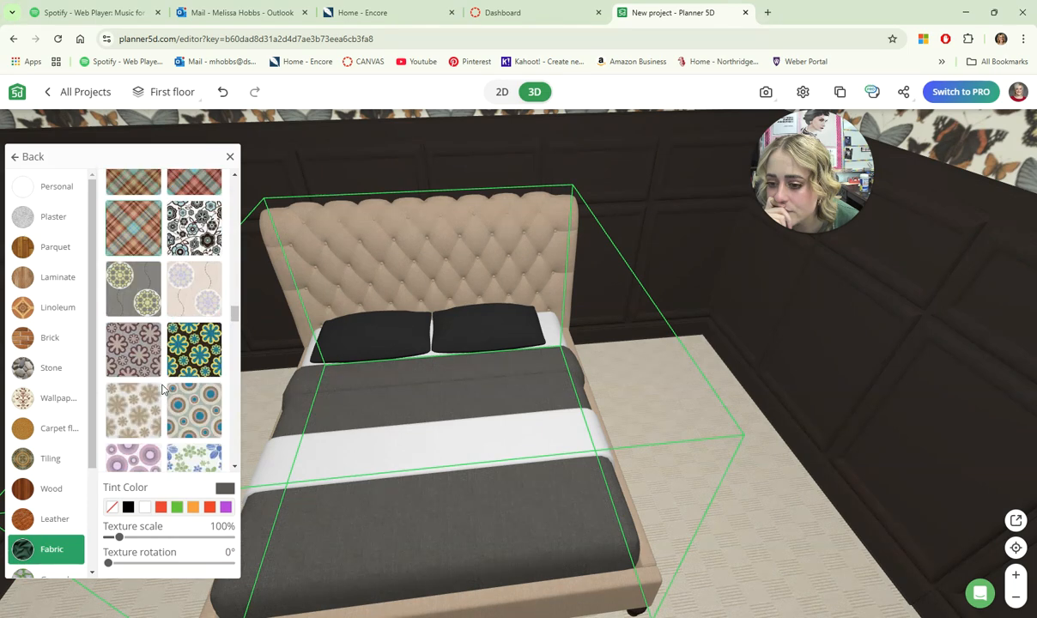
pyautogui.scroll(-10, 163, 390)
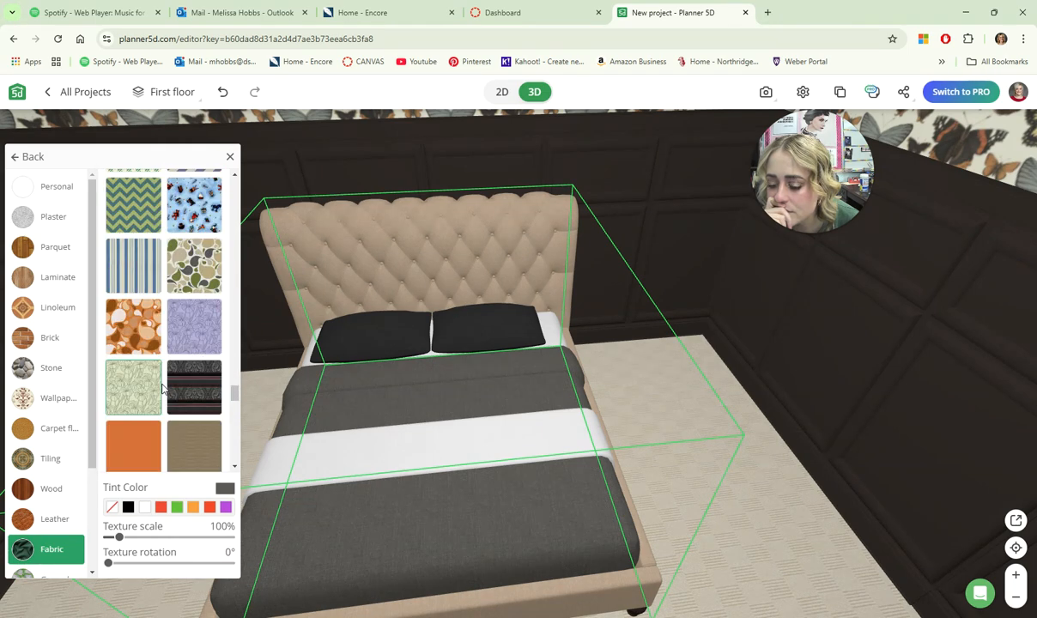
pyautogui.scroll(-6, 163, 391)
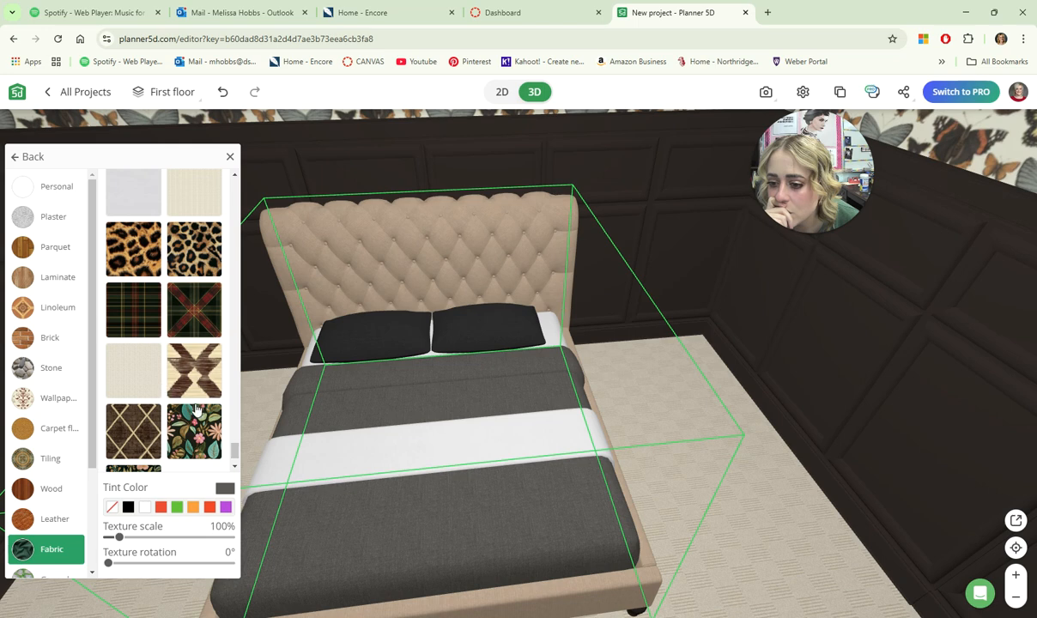
pyautogui.click(151, 430)
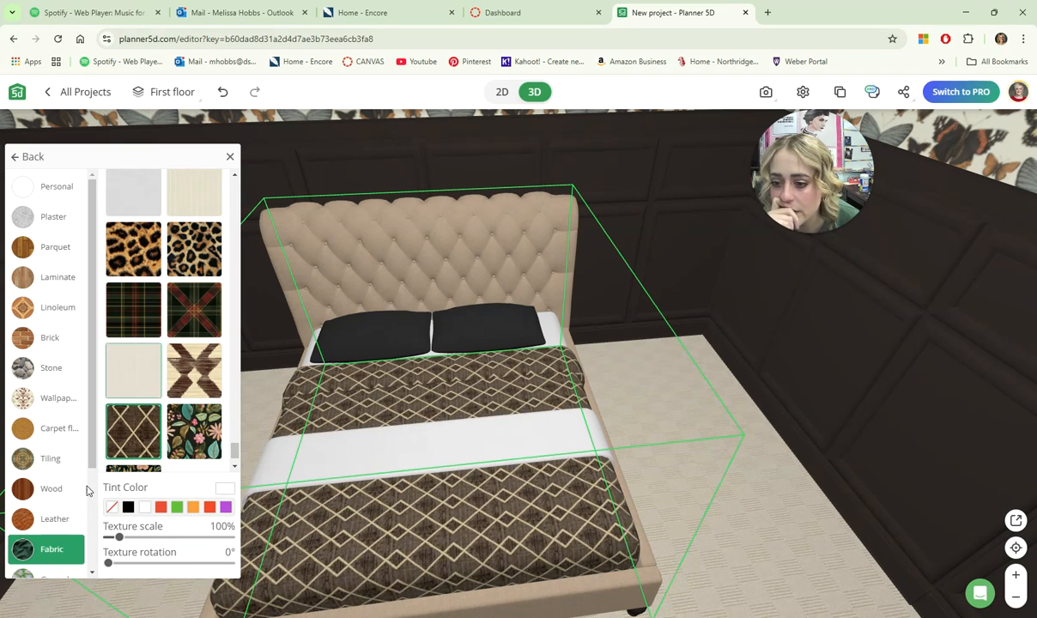
# Set the duvet fabric's texture scale to 10% and inspect the pattern up close and from above.
pyautogui.moveTo(119, 537); pyautogui.dragTo(108, 539)
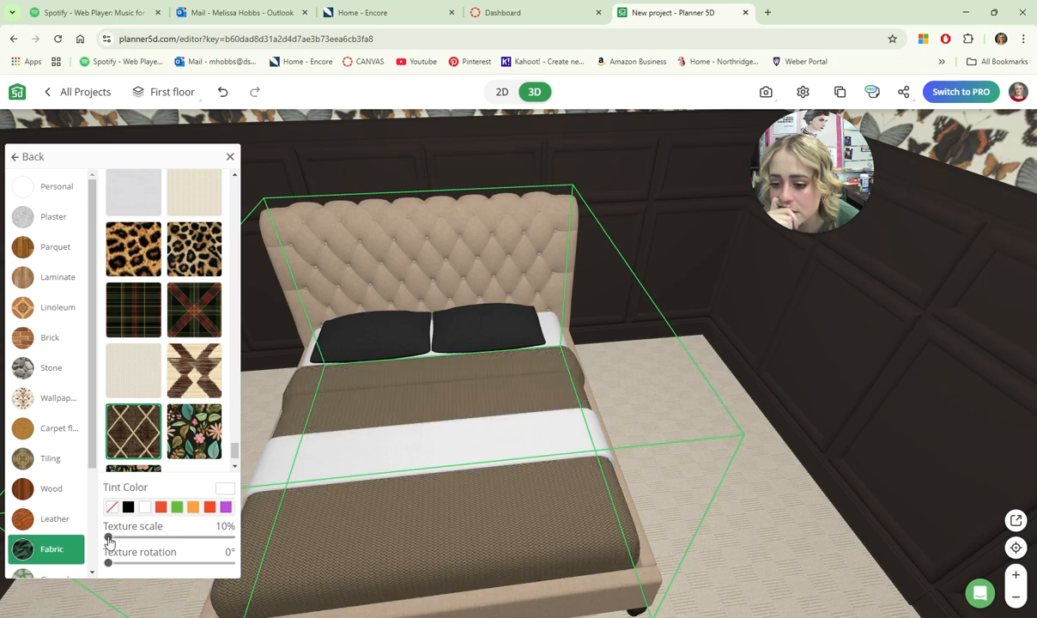
pyautogui.scroll(2, 405, 517)
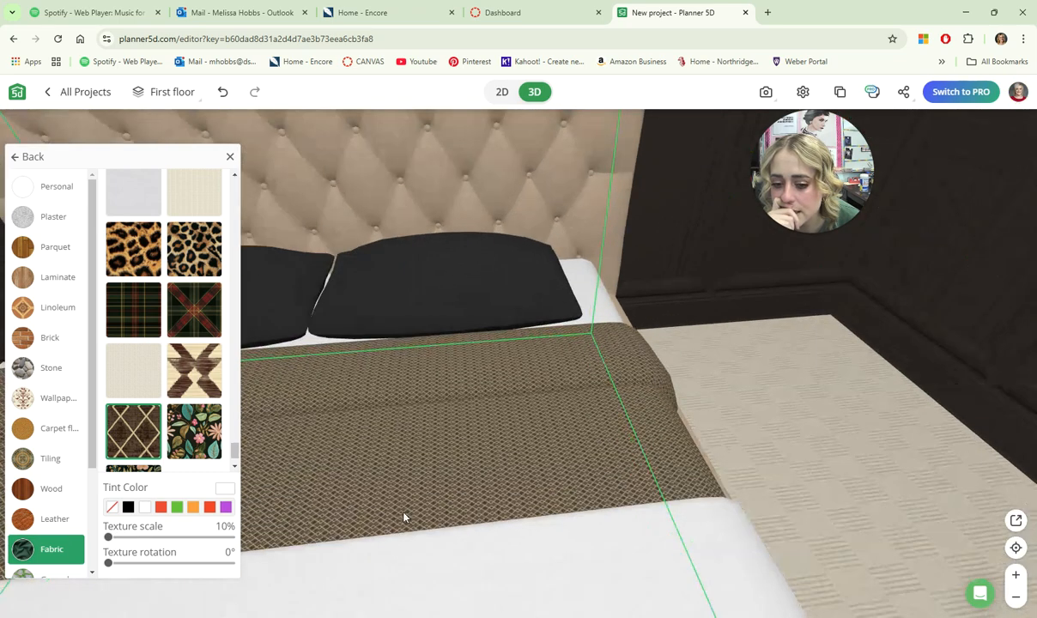
pyautogui.scroll(-8, 601, 467)
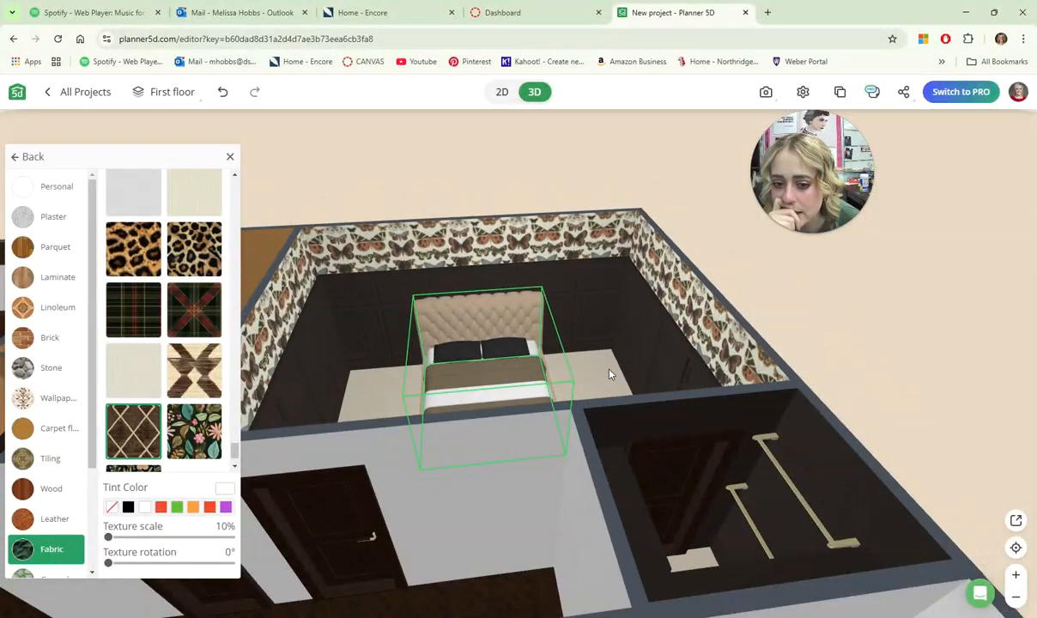
pyautogui.moveTo(608, 374); pyautogui.dragTo(583, 451)
pyautogui.scroll(6, 536, 439)
pyautogui.moveTo(520, 437); pyautogui.dragTo(505, 493)
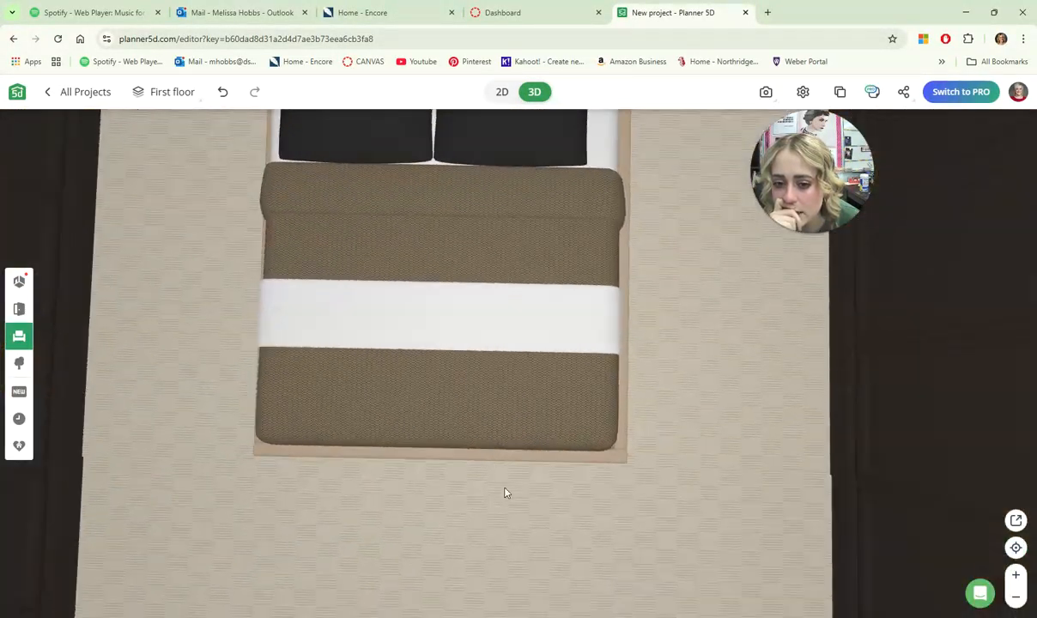
pyautogui.moveTo(473, 368)
pyautogui.mouseDown(button='right')
pyautogui.moveTo(474, 417)
pyautogui.moveTo(469, 360)
pyautogui.mouseUp(button='right')
pyautogui.scroll(4, 473, 417)
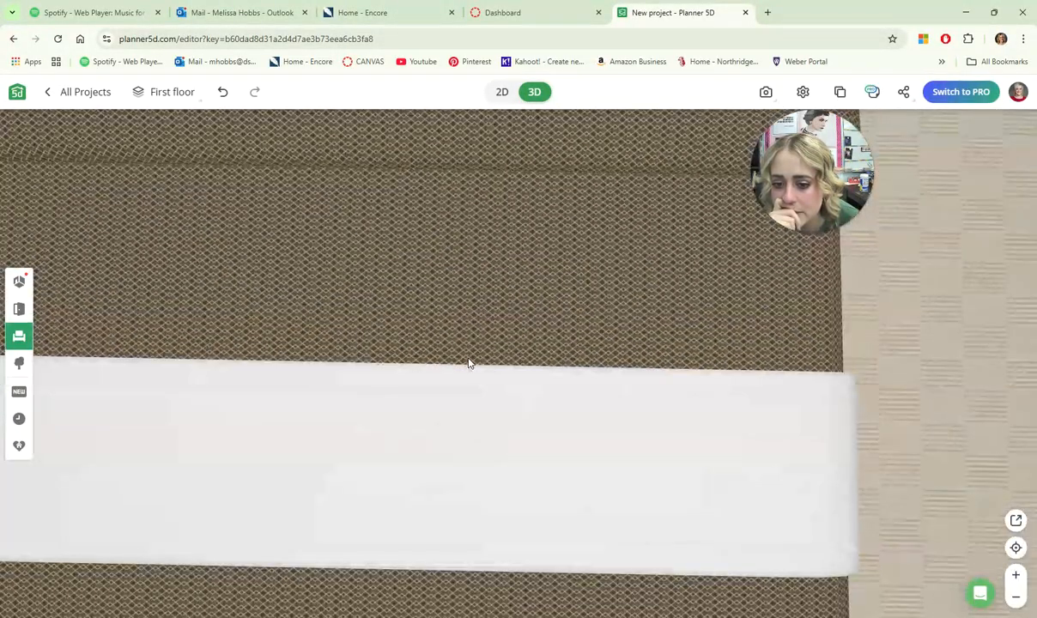
pyautogui.scroll(-7, 462, 364)
# Change the textile of the bed's two black pillows to a very dark brown from the Fabric textures.
pyautogui.click(457, 371)
pyautogui.click(436, 356)
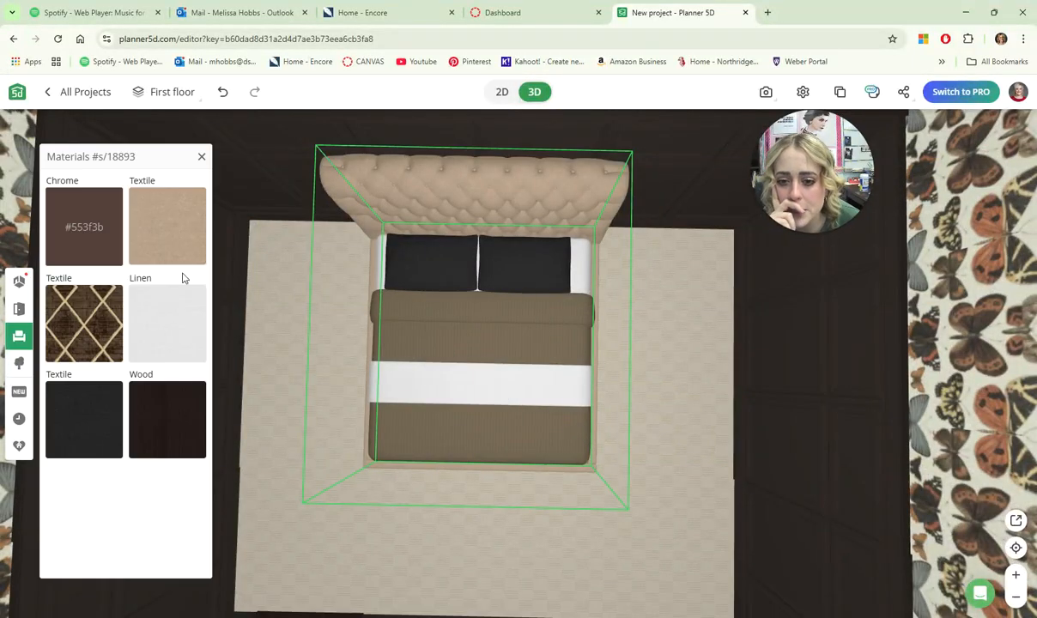
pyautogui.click(88, 416)
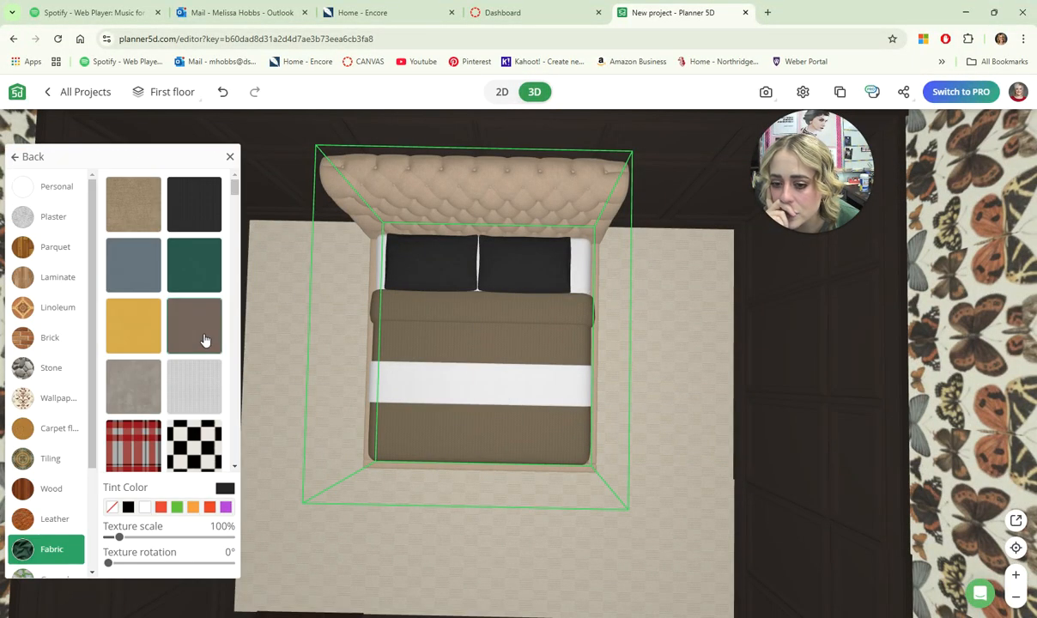
pyautogui.click(206, 341)
pyautogui.scroll(-15, 192, 419)
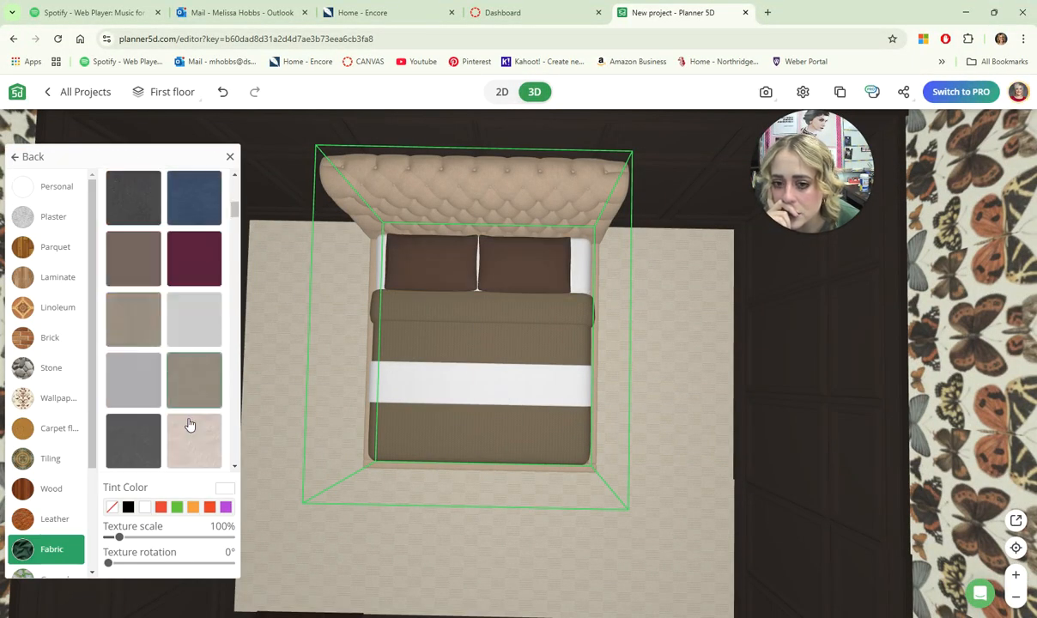
pyautogui.click(198, 312)
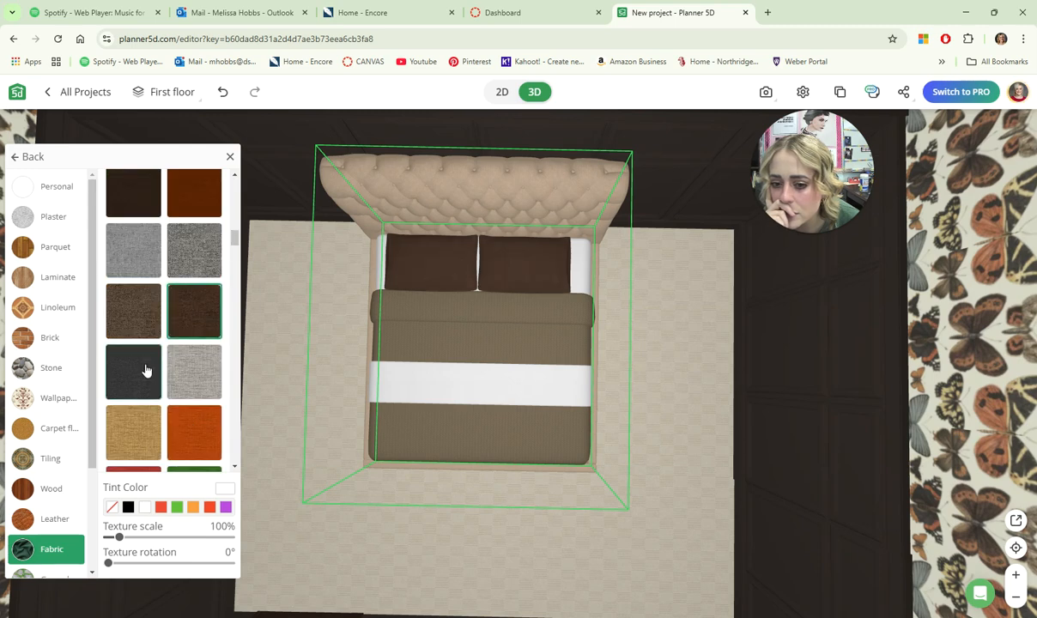
pyautogui.scroll(-6, 150, 382)
pyautogui.scroll(3, 189, 334)
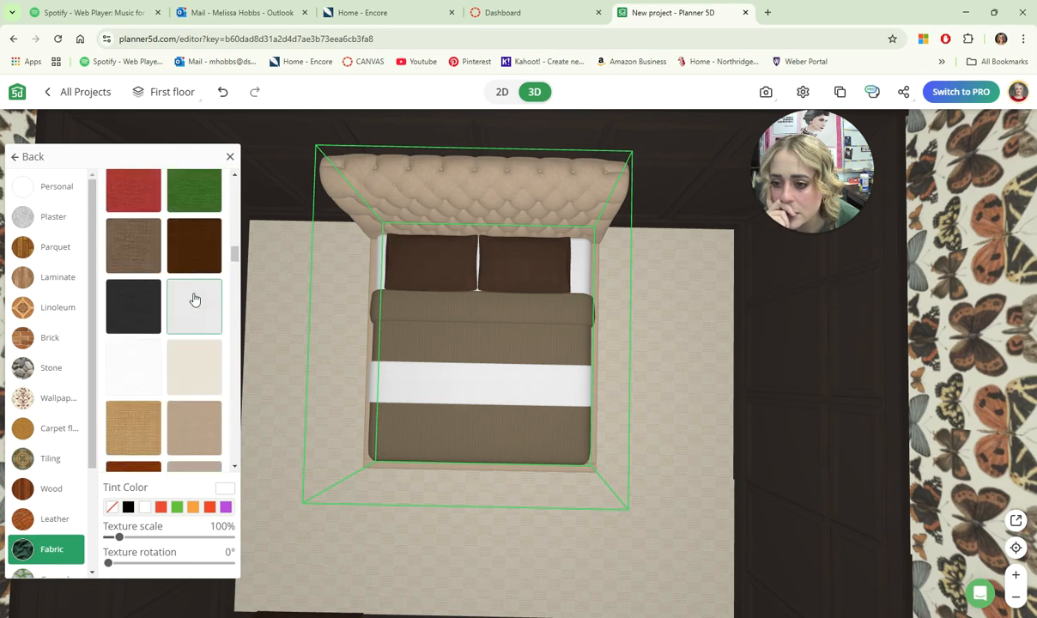
pyautogui.click(192, 253)
pyautogui.scroll(-5, 173, 343)
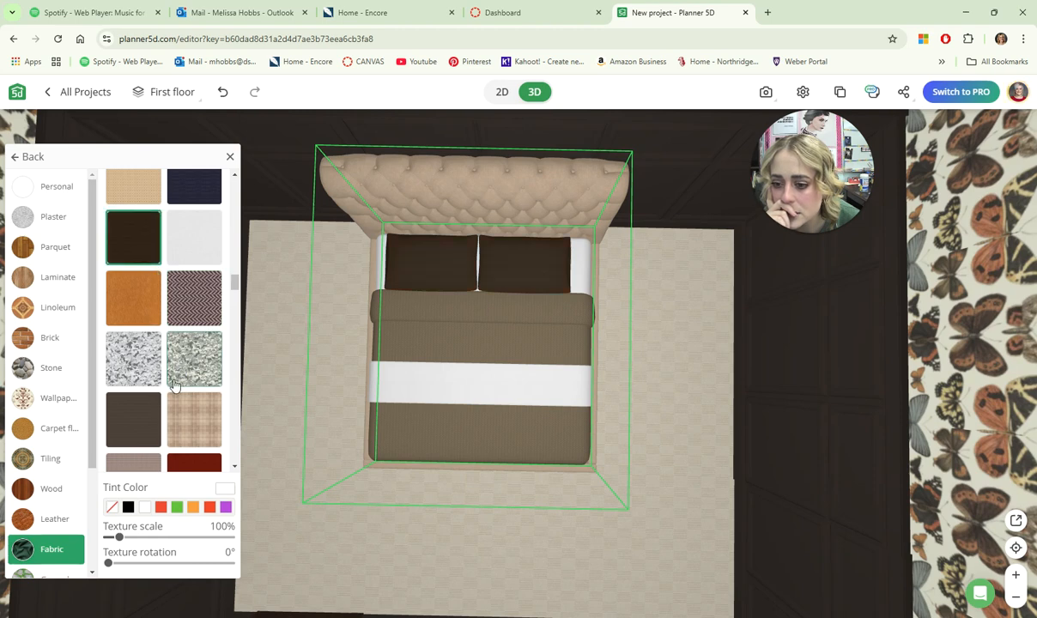
pyautogui.scroll(-10, 181, 399)
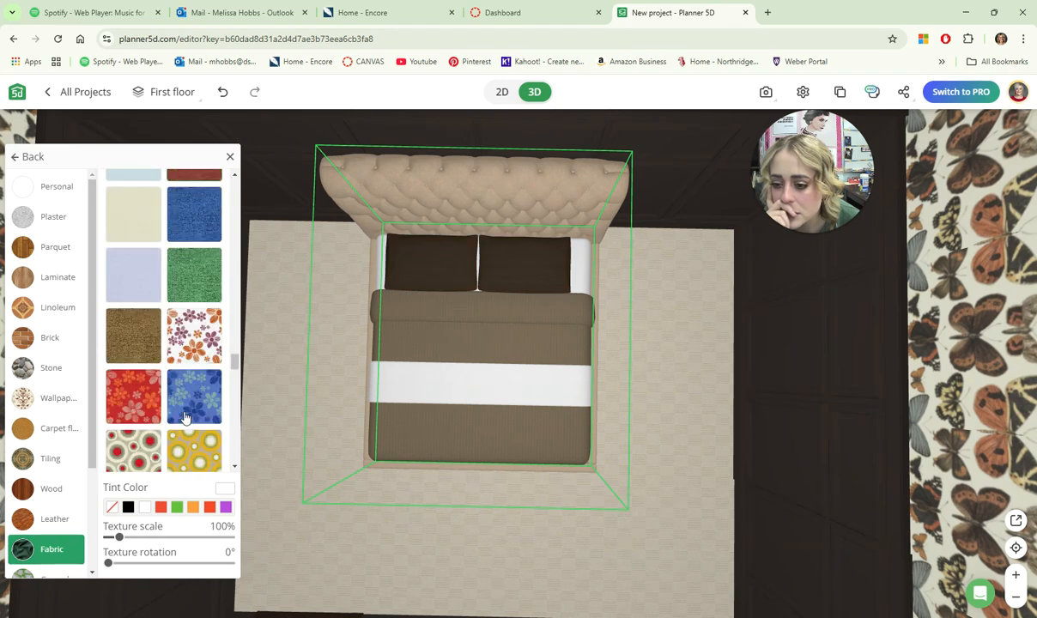
pyautogui.scroll(-10, 184, 418)
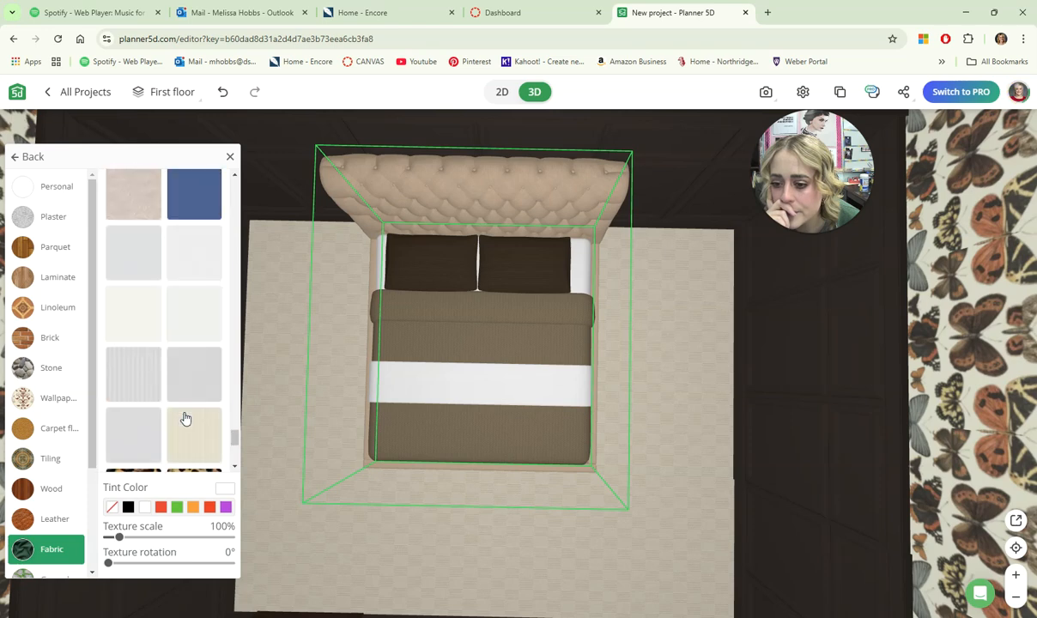
pyautogui.scroll(-5, 186, 418)
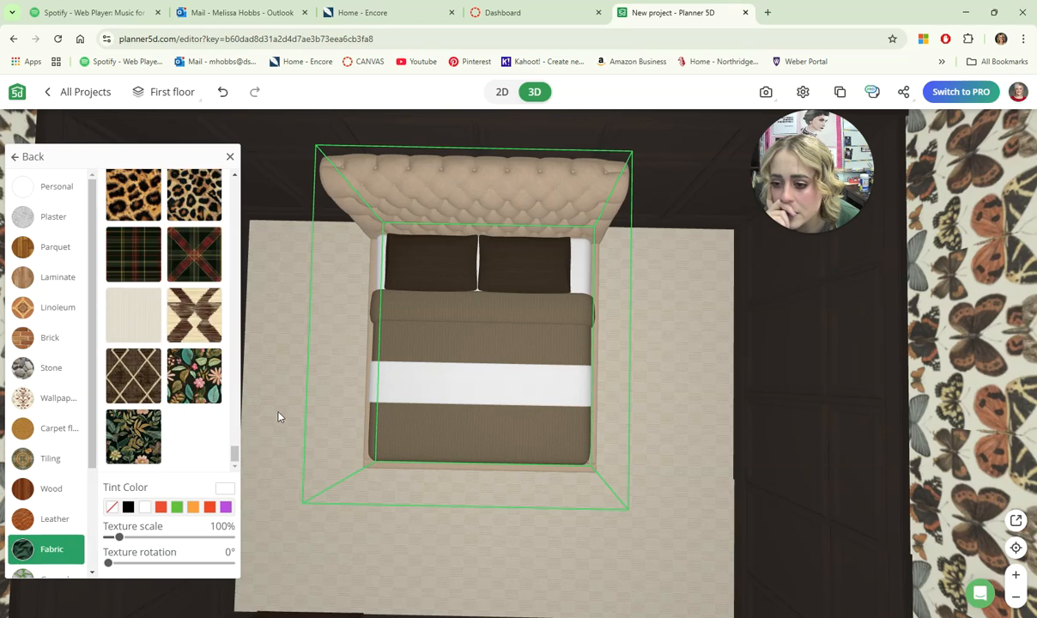
pyautogui.click(277, 357)
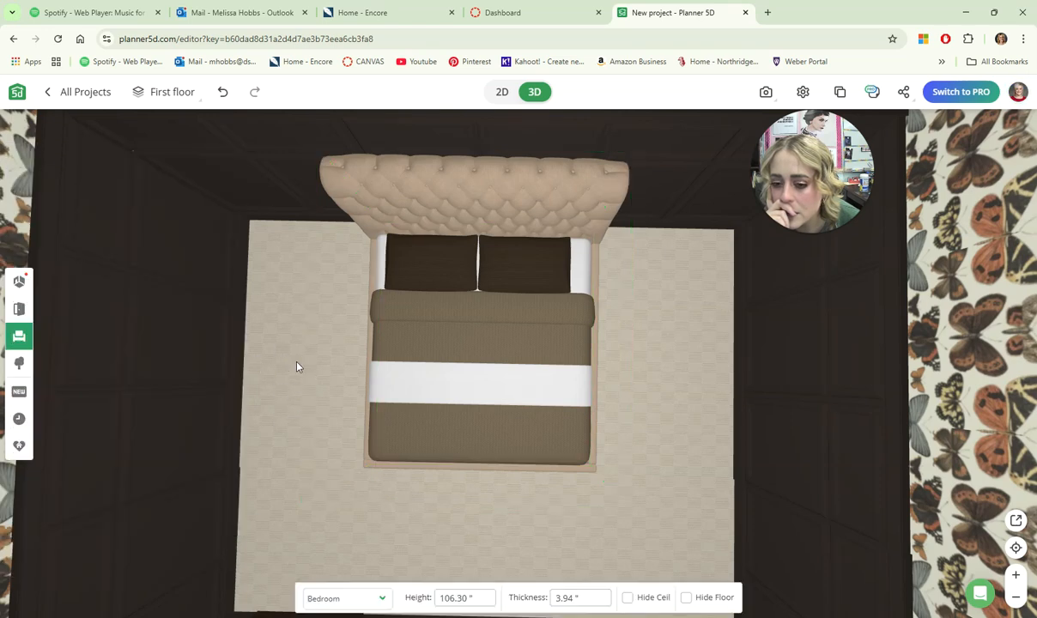
# Change the duvet's textile to the cream knit fabric near the end of the Fabric textures.
pyautogui.moveTo(296, 363); pyautogui.dragTo(481, 386)
pyautogui.click(466, 416)
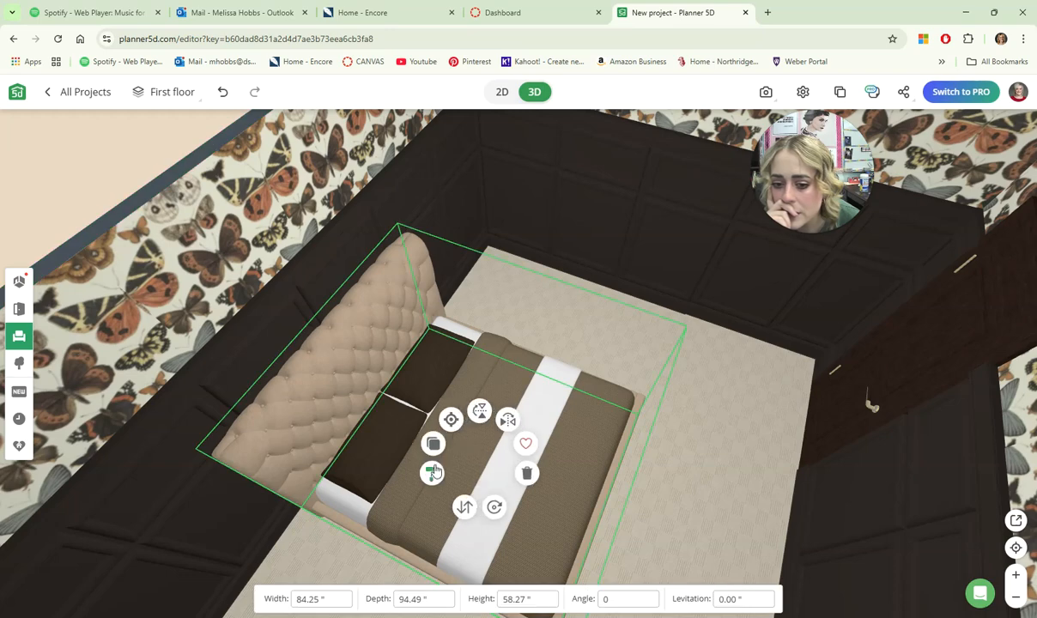
pyautogui.click(479, 412)
pyautogui.click(101, 327)
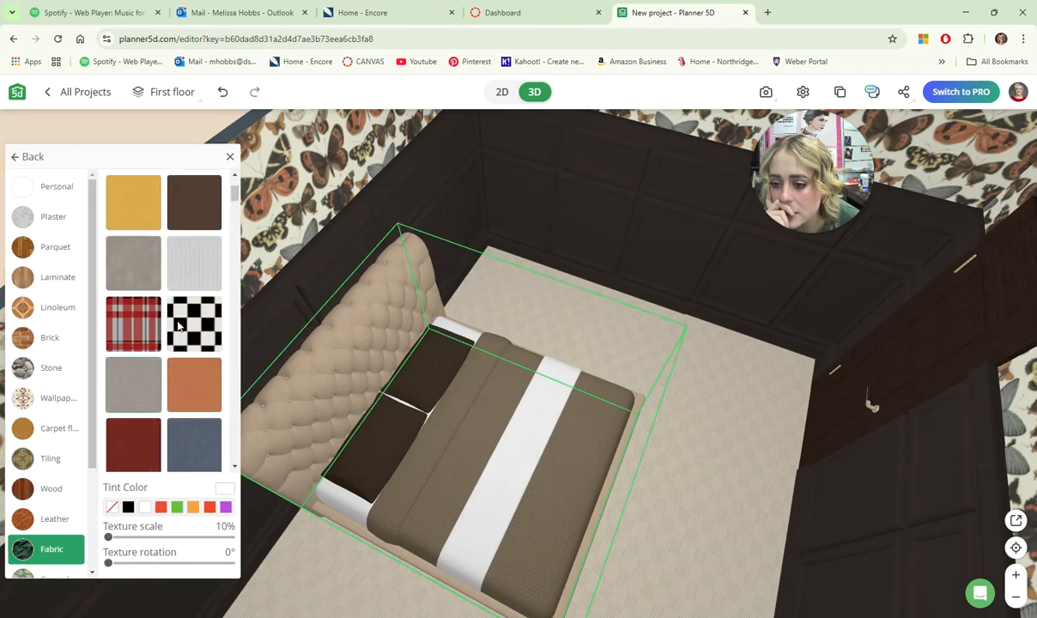
pyautogui.scroll(-10, 188, 386)
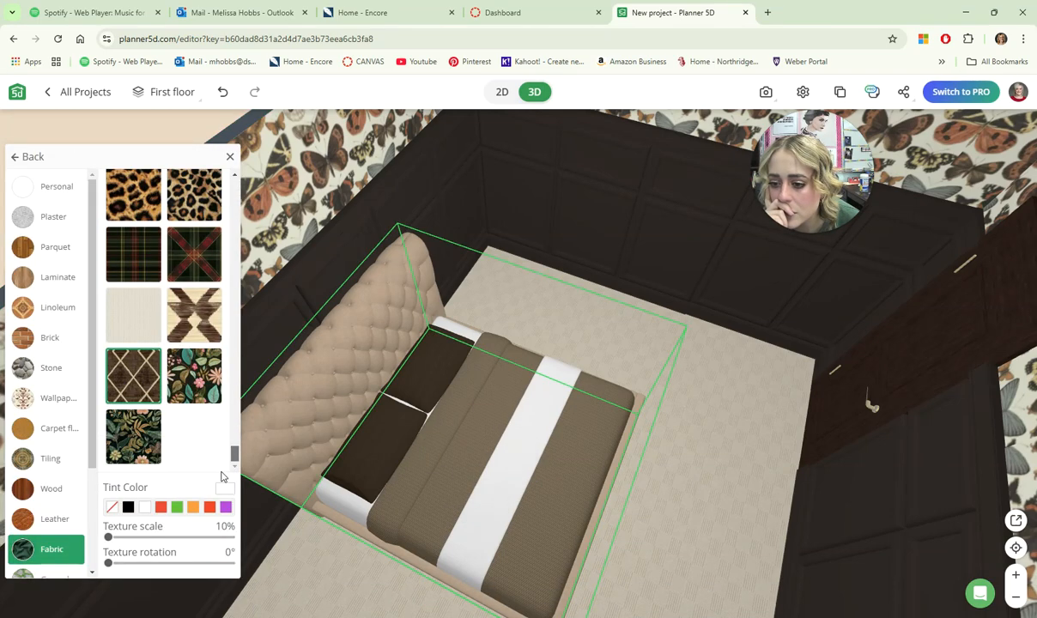
pyautogui.click(150, 335)
# Enlarge the duvet fabric's texture scale to 660% and check the cream knit pattern up close.
pyautogui.moveTo(735, 392); pyautogui.dragTo(551, 450)
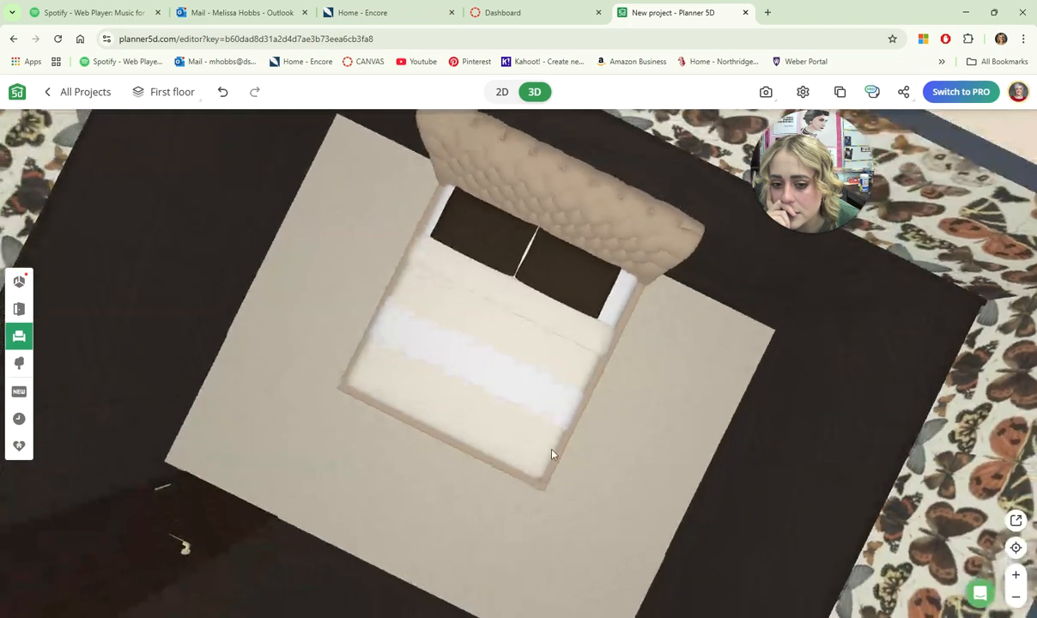
pyautogui.scroll(6, 548, 452)
pyautogui.scroll(-7, 546, 448)
pyautogui.click(524, 391)
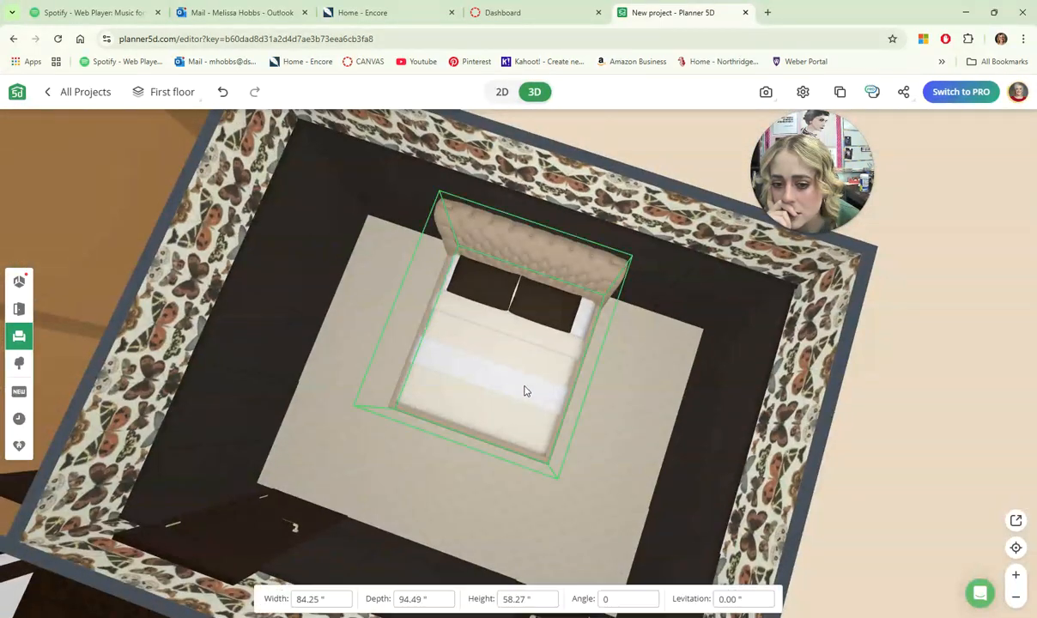
pyautogui.click(452, 365)
pyautogui.click(117, 324)
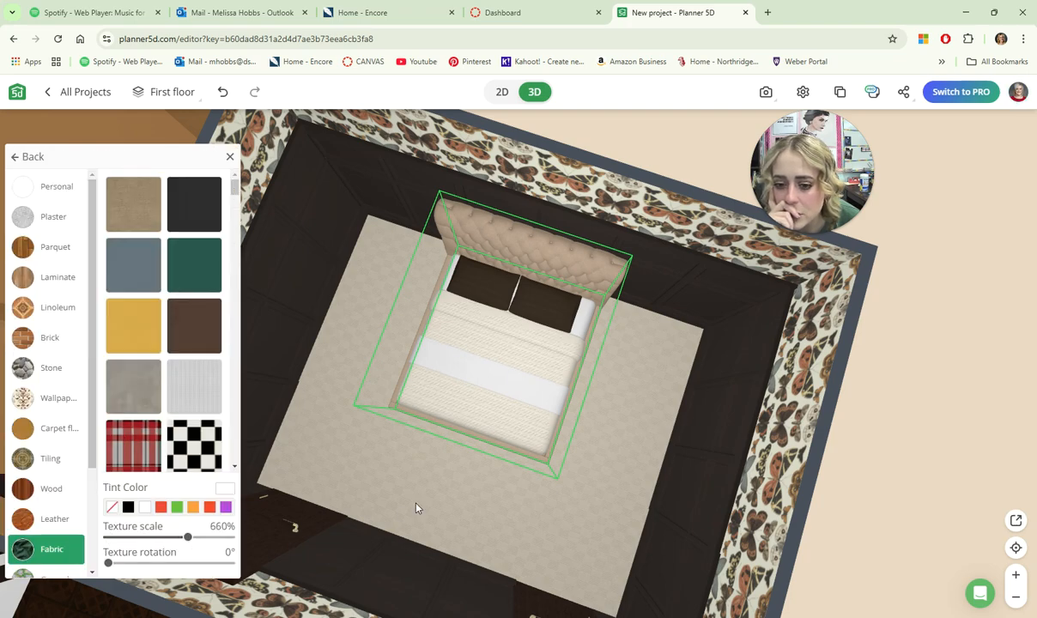
pyautogui.scroll(5, 416, 507)
pyautogui.scroll(-4, 412, 504)
pyautogui.scroll(4, 412, 504)
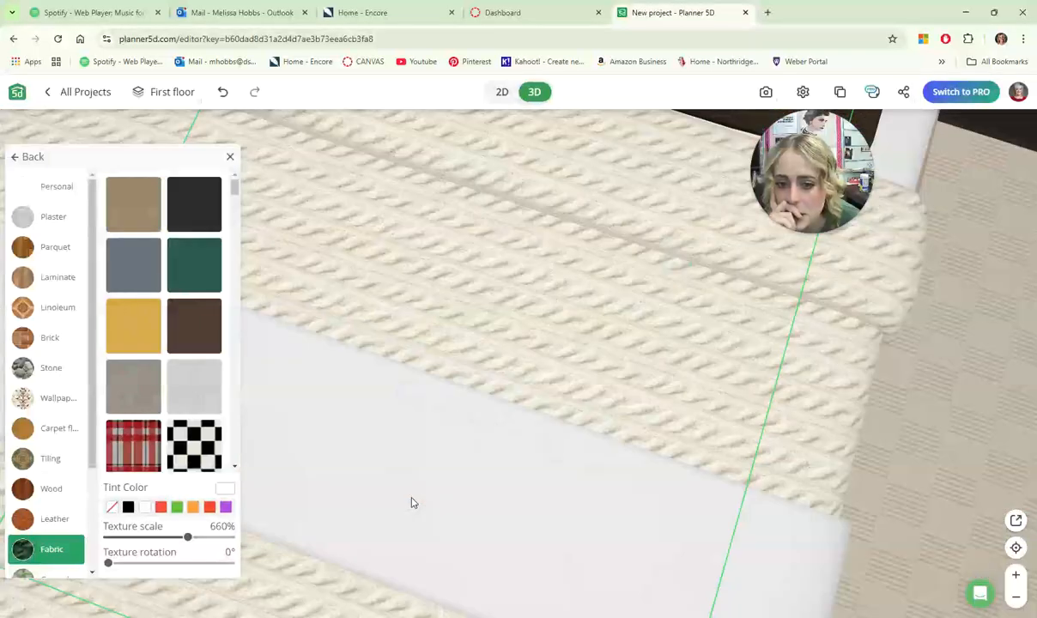
pyautogui.scroll(-6, 411, 500)
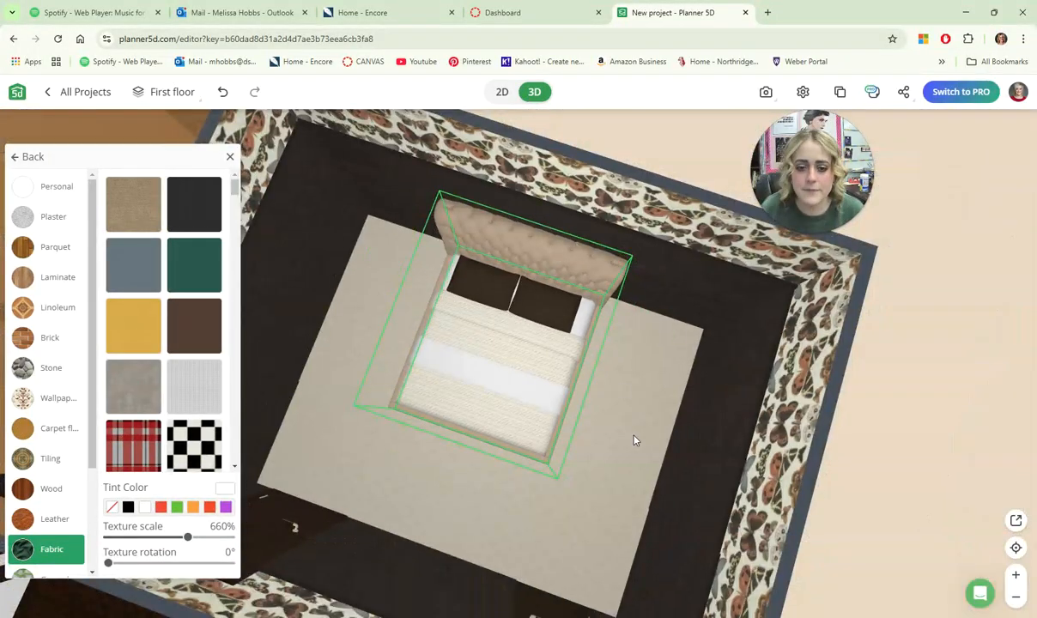
# Inspect the bed's cream knit duvet, dark brown pillows and tufted headboard from above and up close against the room's walls.
pyautogui.moveTo(635, 440); pyautogui.dragTo(635, 408)
pyautogui.scroll(6, 638, 428)
pyautogui.scroll(-7, 642, 428)
pyautogui.scroll(3, 605, 361)
pyautogui.moveTo(604, 358); pyautogui.dragTo(599, 377, button='right')
pyautogui.moveTo(599, 378); pyautogui.dragTo(604, 331)
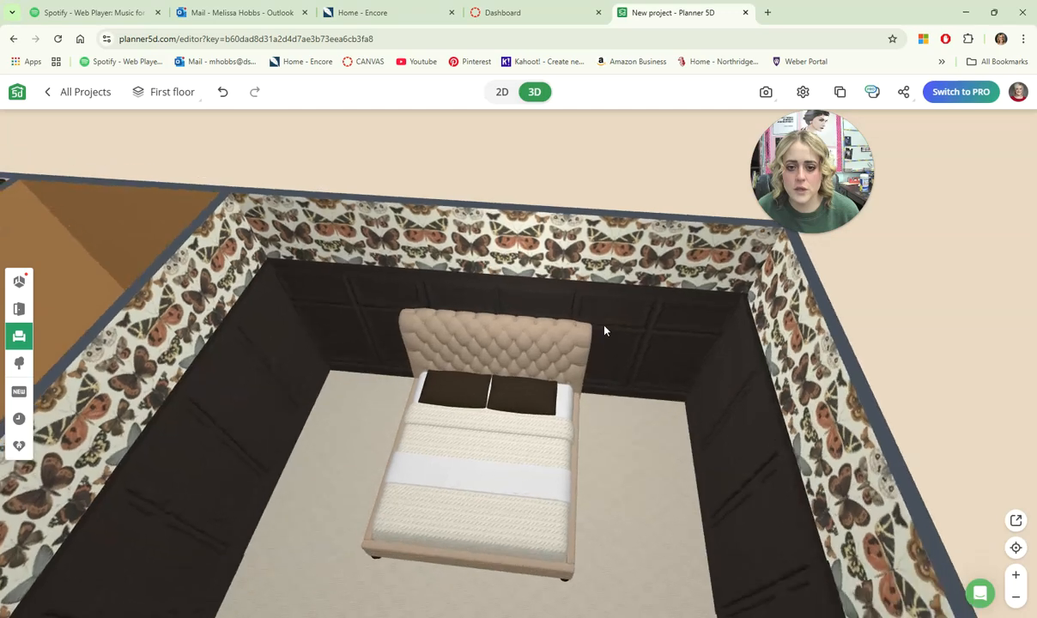
pyautogui.moveTo(605, 331); pyautogui.dragTo(608, 200, button='right')
pyautogui.scroll(3, 604, 365)
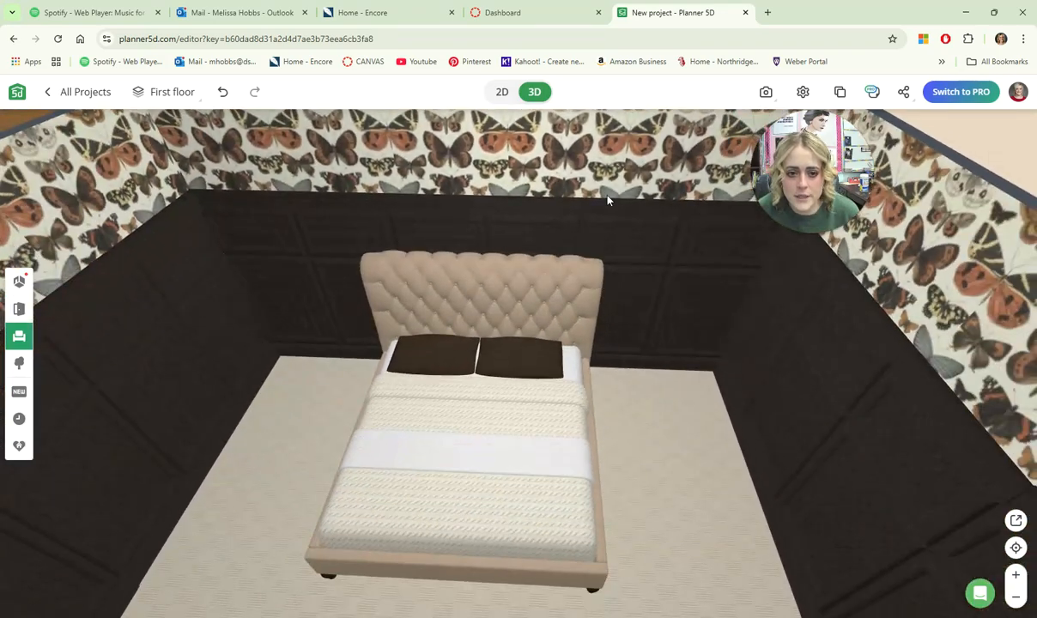
# Tint the bed's white linen grey-green by sampling the colour from the butterfly wallpaper.
pyautogui.click(418, 473)
pyautogui.click(429, 469)
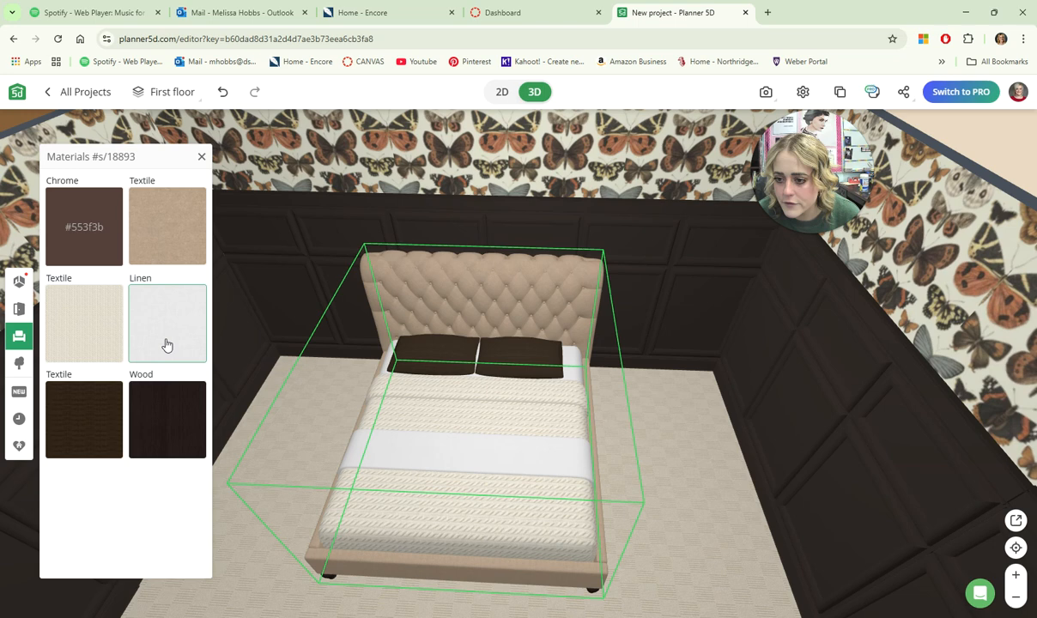
pyautogui.click(166, 345)
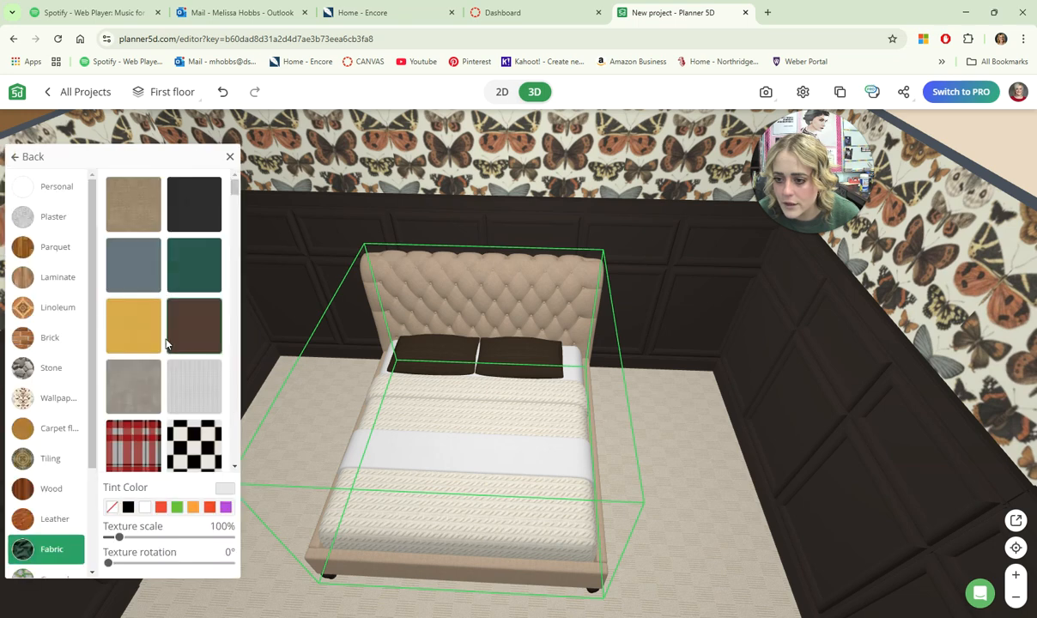
pyautogui.click(221, 489)
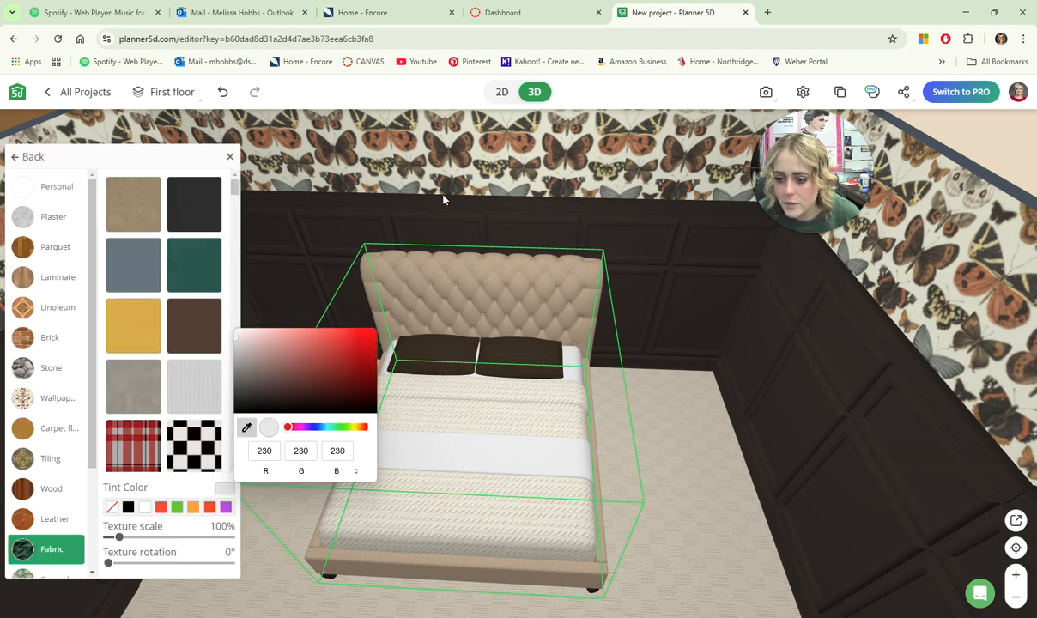
pyautogui.click(495, 189)
pyautogui.click(663, 466)
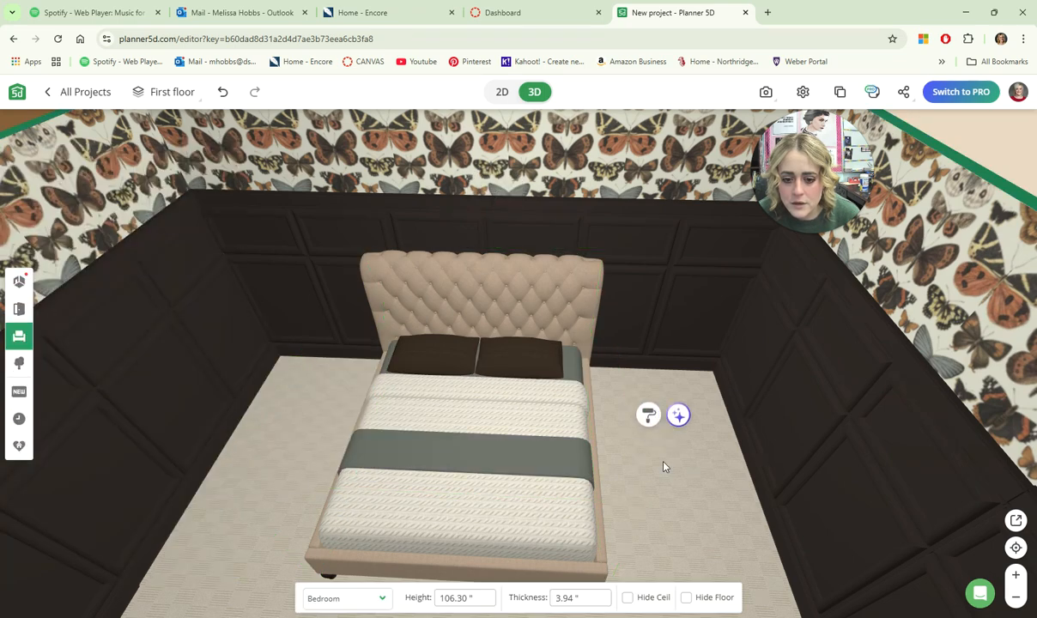
# Browse the Stands furniture category for a nightstand that suits the bed.
pyautogui.moveTo(630, 501)
pyautogui.mouseDown()
pyautogui.moveTo(674, 478)
pyautogui.moveTo(759, 472)
pyautogui.moveTo(683, 516)
pyautogui.moveTo(722, 509)
pyautogui.moveTo(527, 514)
pyautogui.moveTo(416, 546)
pyautogui.moveTo(556, 501)
pyautogui.moveTo(548, 472)
pyautogui.moveTo(635, 463)
pyautogui.moveTo(528, 488)
pyautogui.moveTo(430, 453)
pyautogui.moveTo(553, 402)
pyautogui.mouseUp()
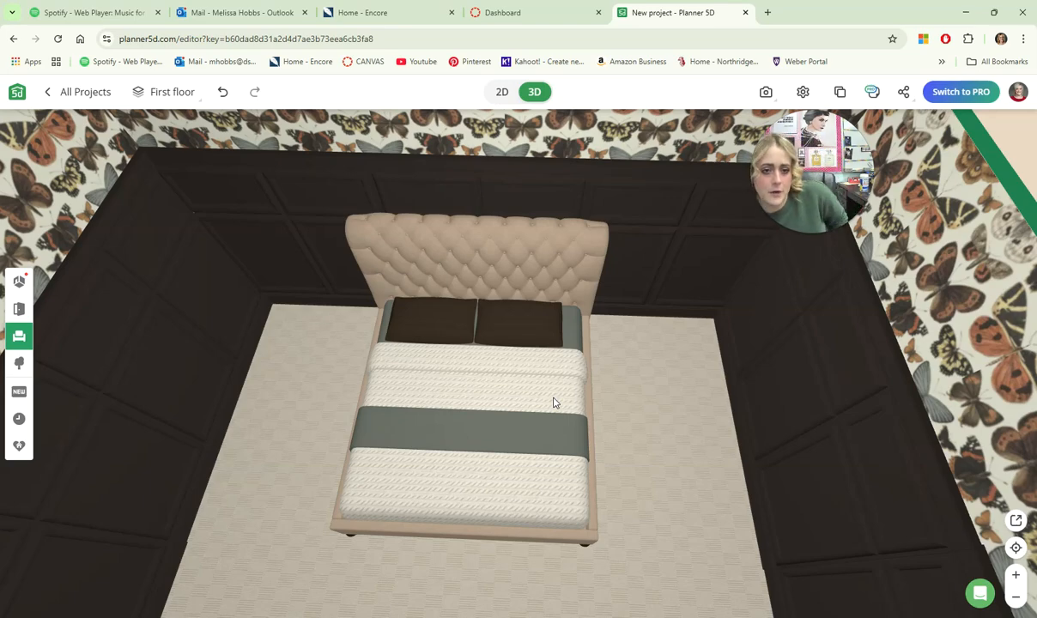
pyautogui.scroll(-3, 588, 416)
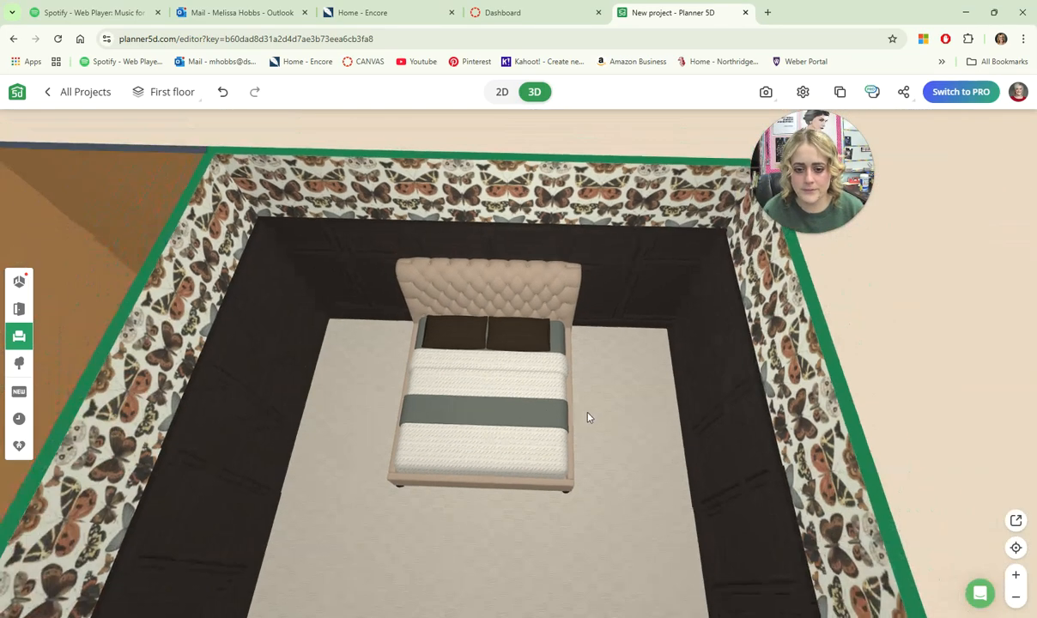
pyautogui.scroll(3, 589, 416)
pyautogui.moveTo(589, 416); pyautogui.dragTo(471, 468)
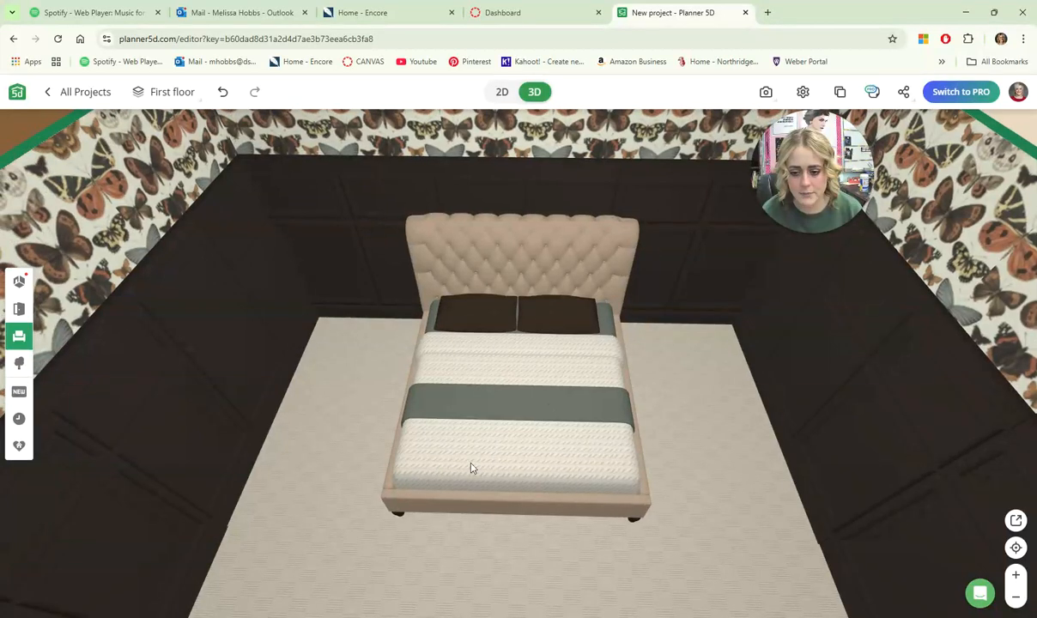
pyautogui.click(17, 340)
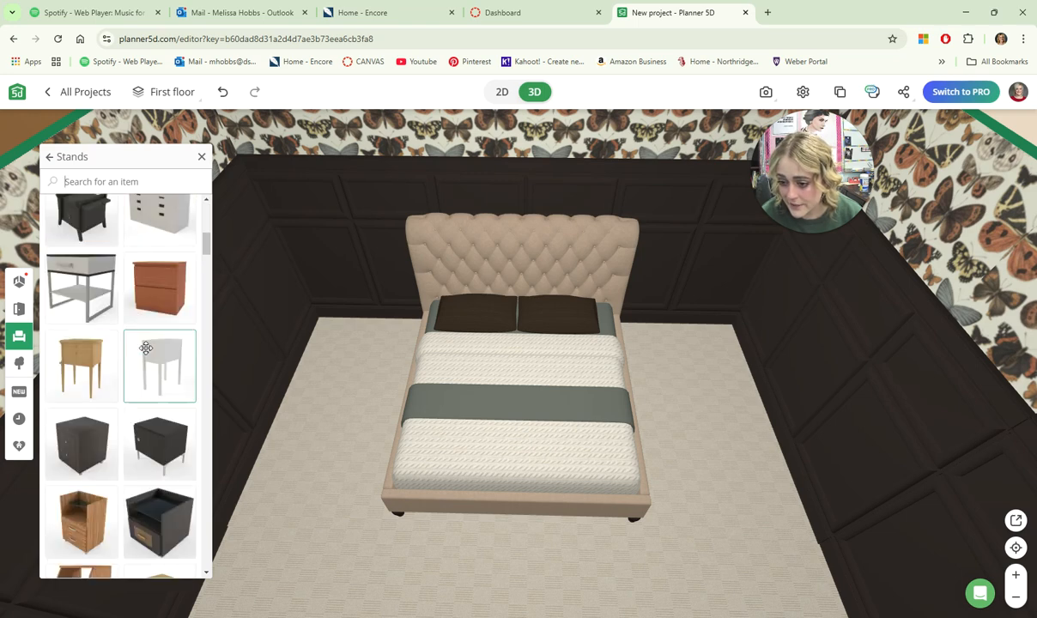
pyautogui.scroll(-10, 146, 347)
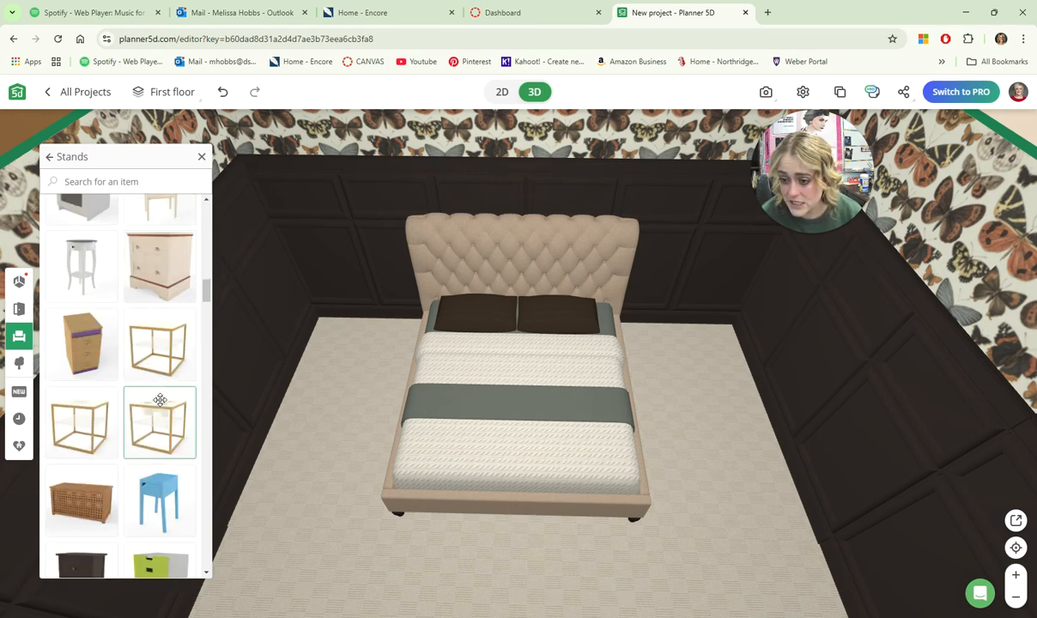
pyautogui.scroll(-10, 160, 400)
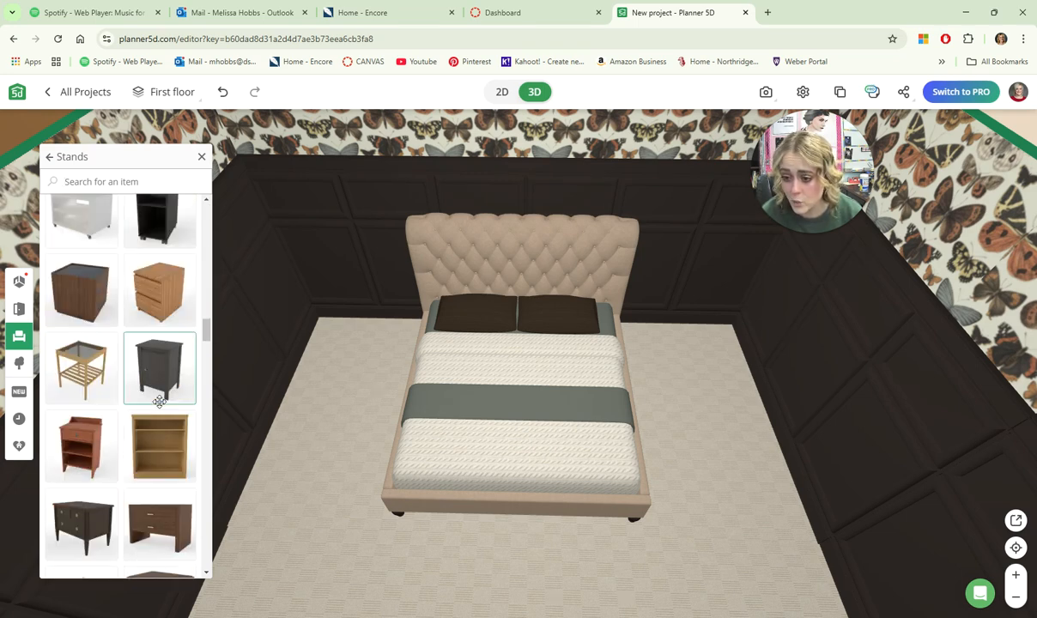
pyautogui.scroll(-8, 159, 400)
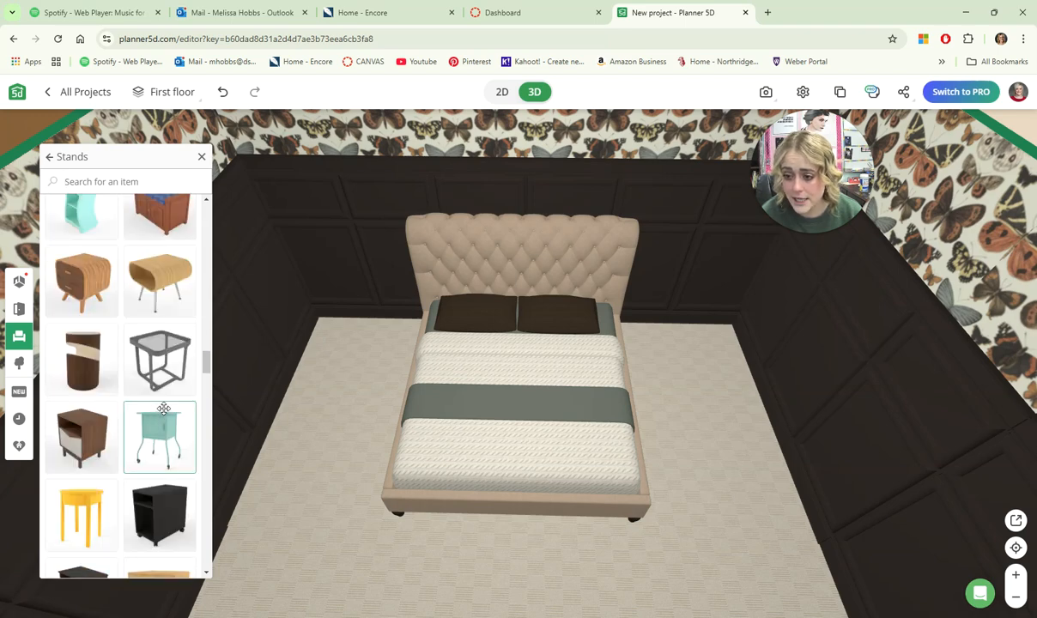
pyautogui.scroll(-5, 163, 408)
pyautogui.scroll(-10, 160, 405)
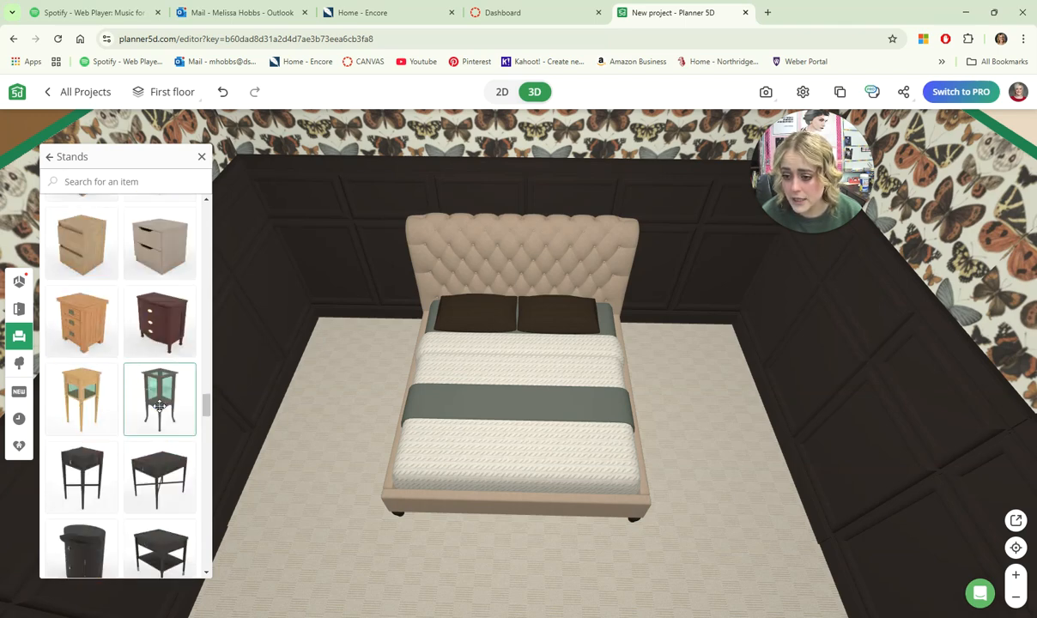
pyautogui.scroll(-10, 155, 411)
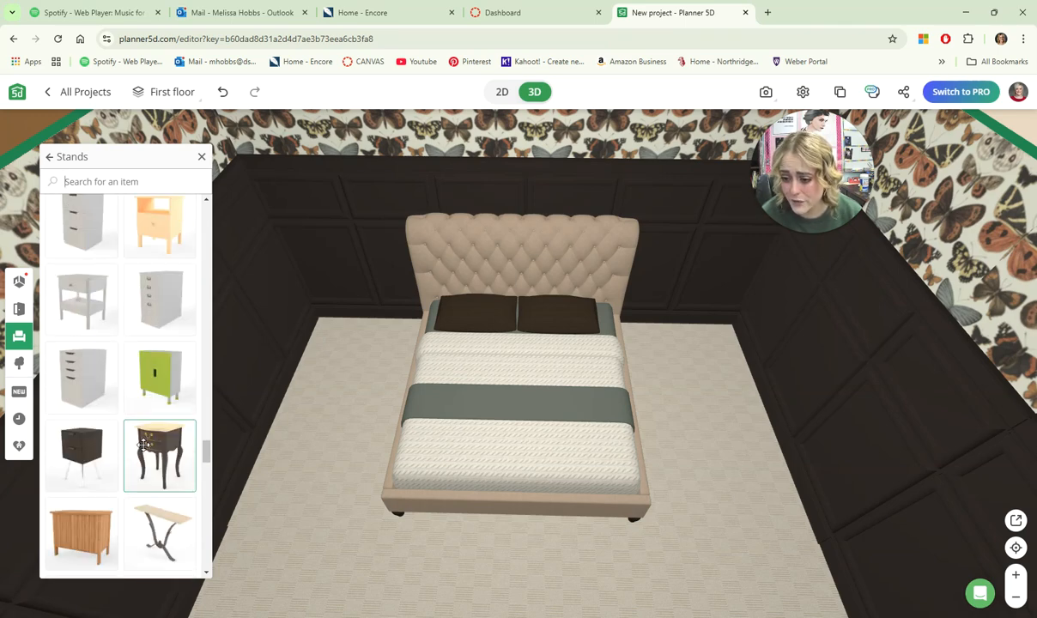
pyautogui.scroll(-10, 143, 444)
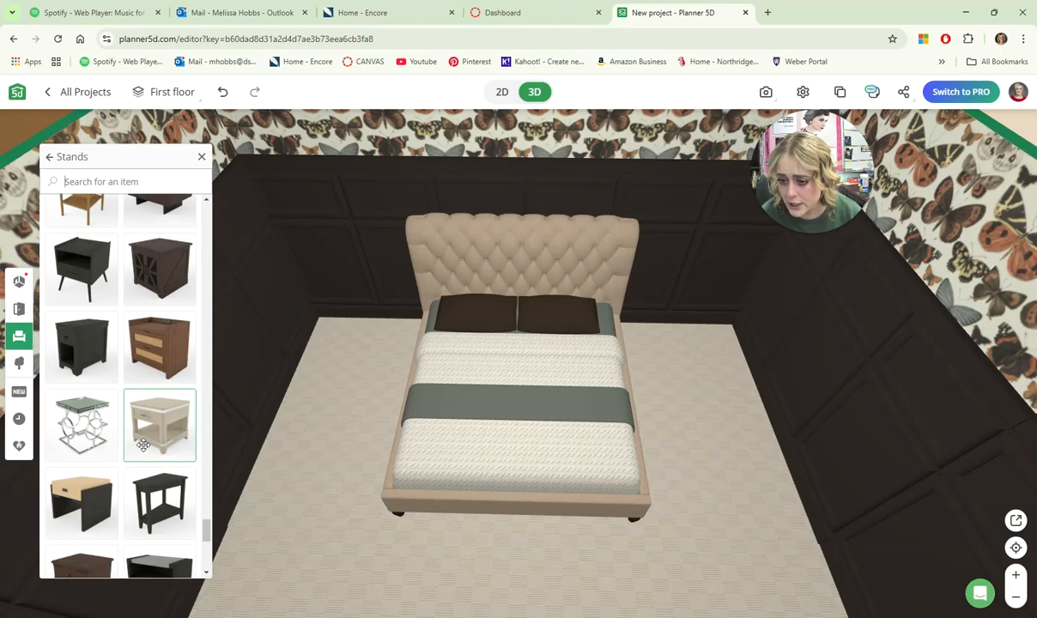
pyautogui.scroll(-5, 143, 444)
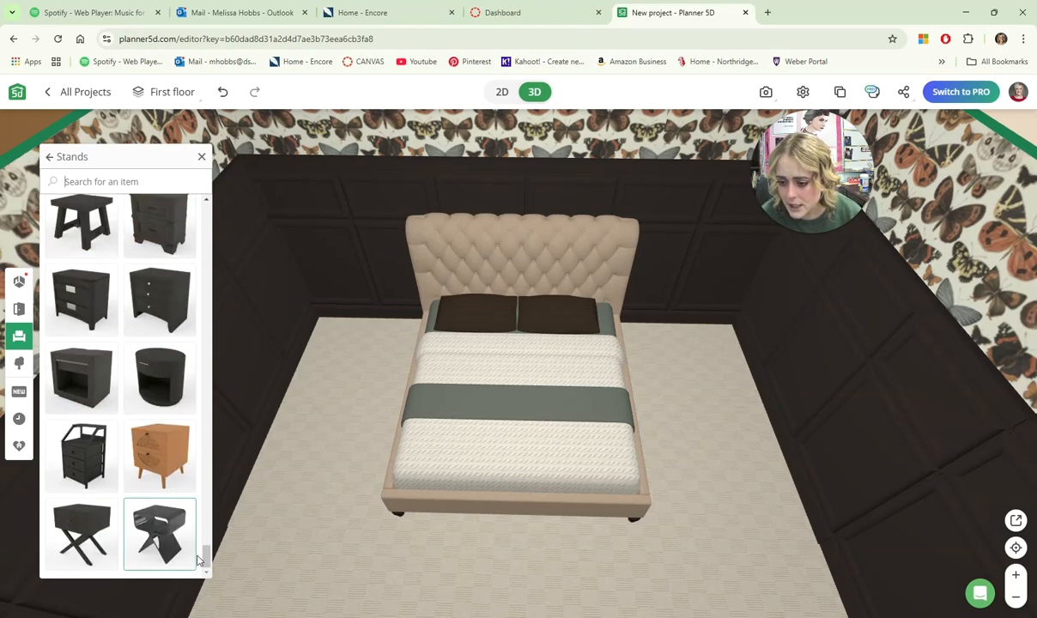
pyautogui.click(185, 183)
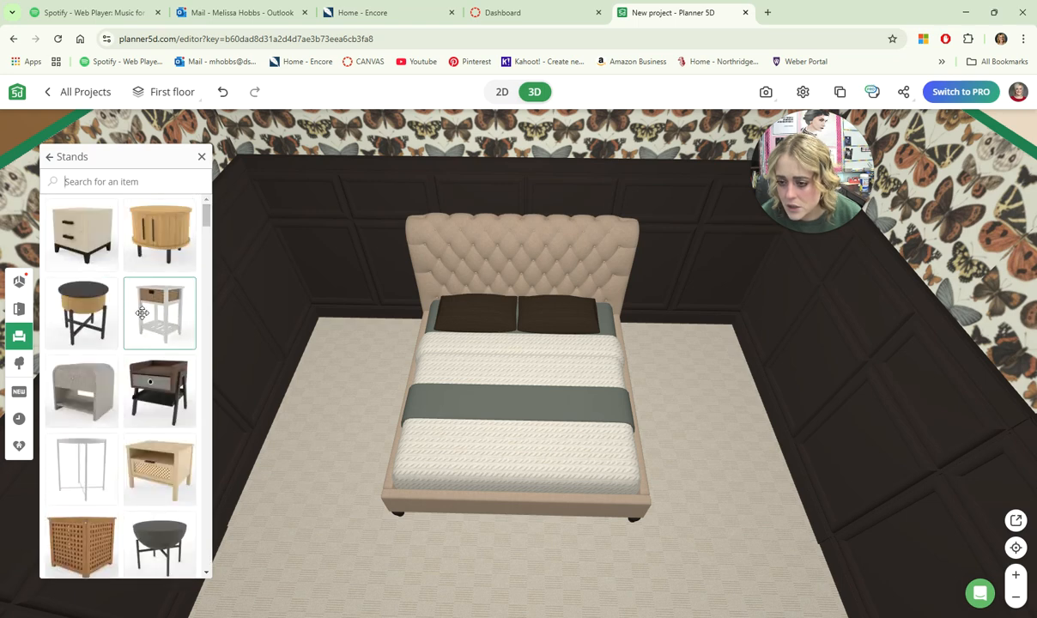
pyautogui.scroll(-8, 133, 429)
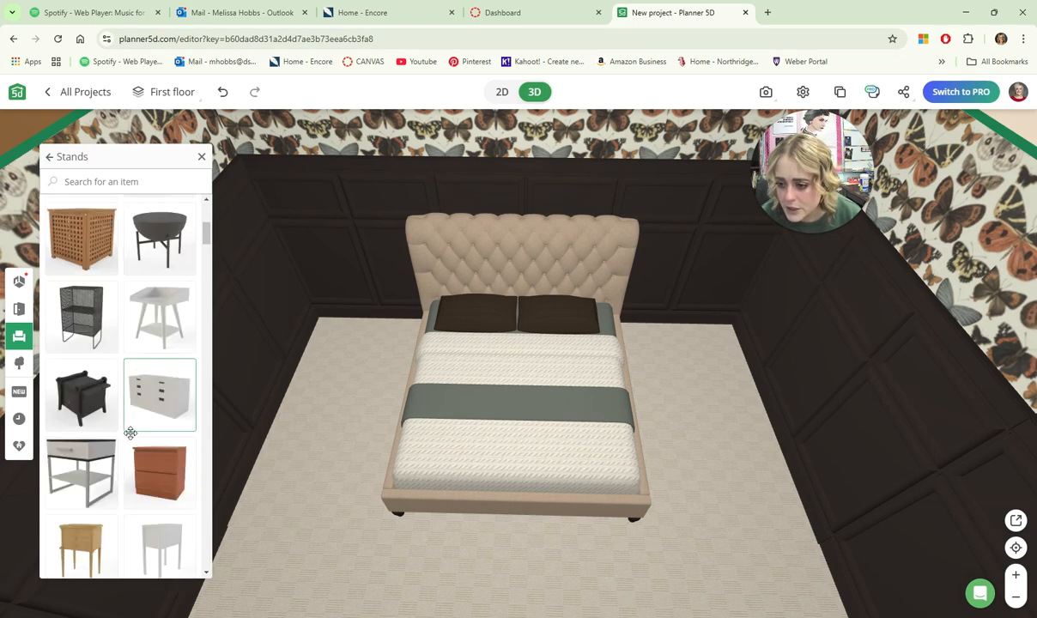
pyautogui.scroll(2, 132, 439)
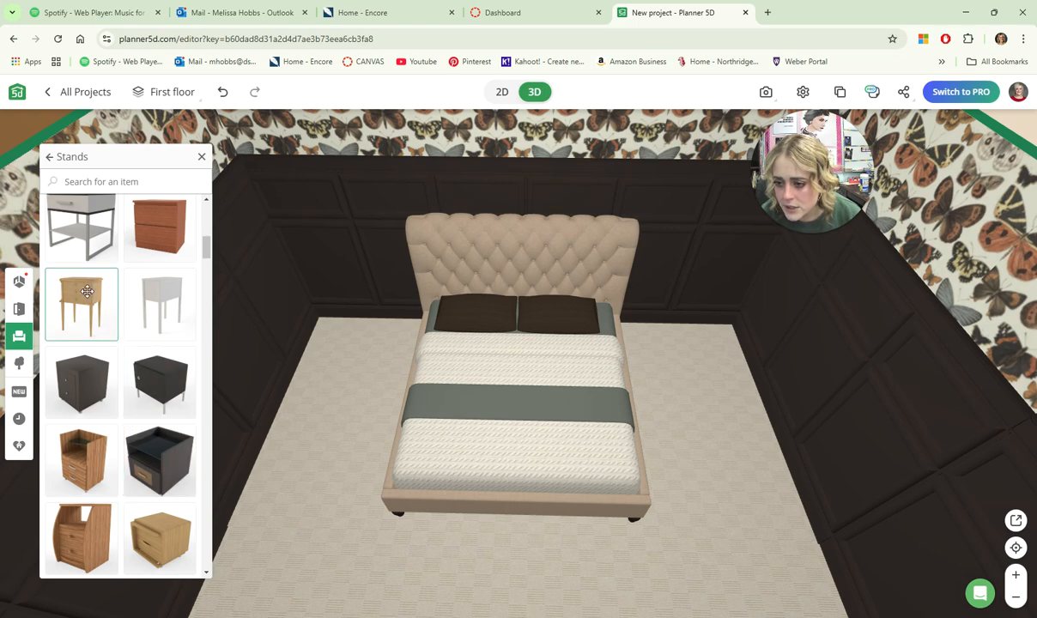
# Place the light wood stand with drawers and tapered legs beside the headboard and set its height to 22.92 inches.
pyautogui.click(498, 429)
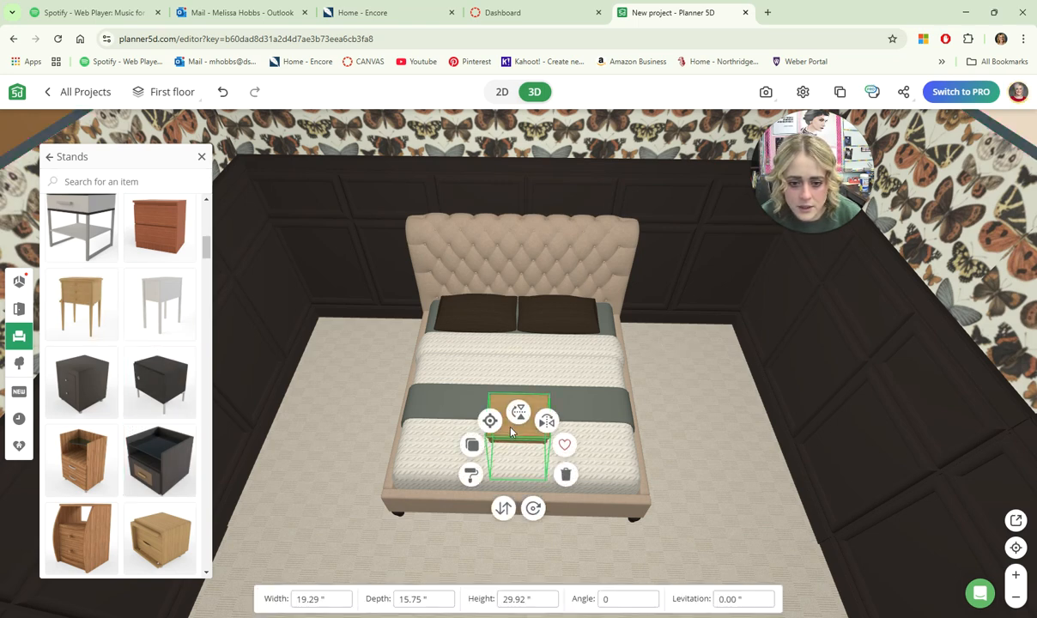
pyautogui.moveTo(481, 402); pyautogui.dragTo(366, 326)
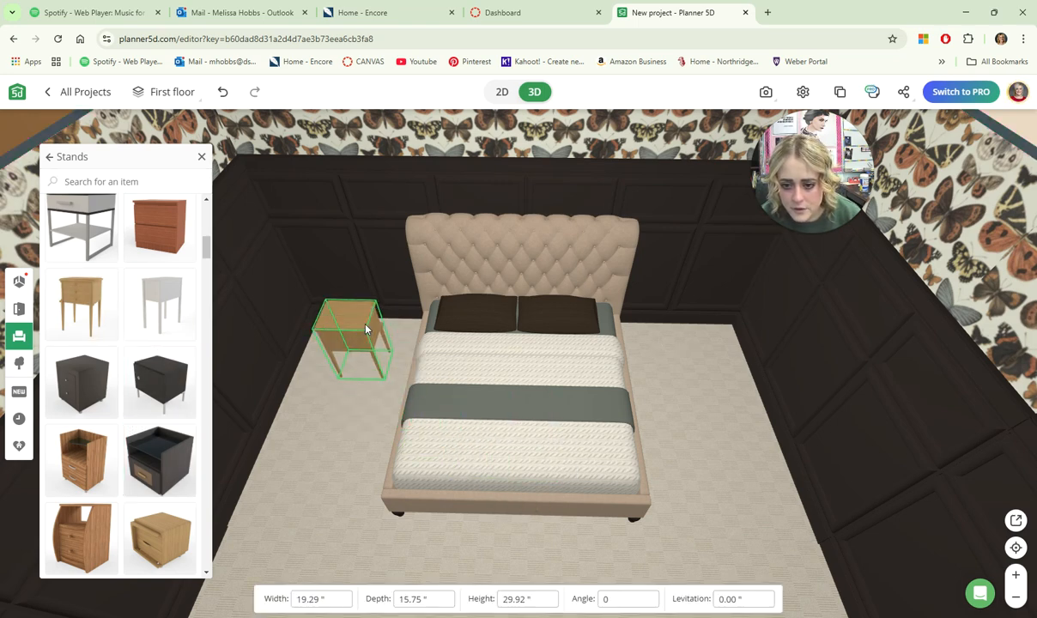
pyautogui.moveTo(378, 365); pyautogui.dragTo(469, 419)
pyautogui.scroll(5, 486, 424)
pyautogui.click(455, 440)
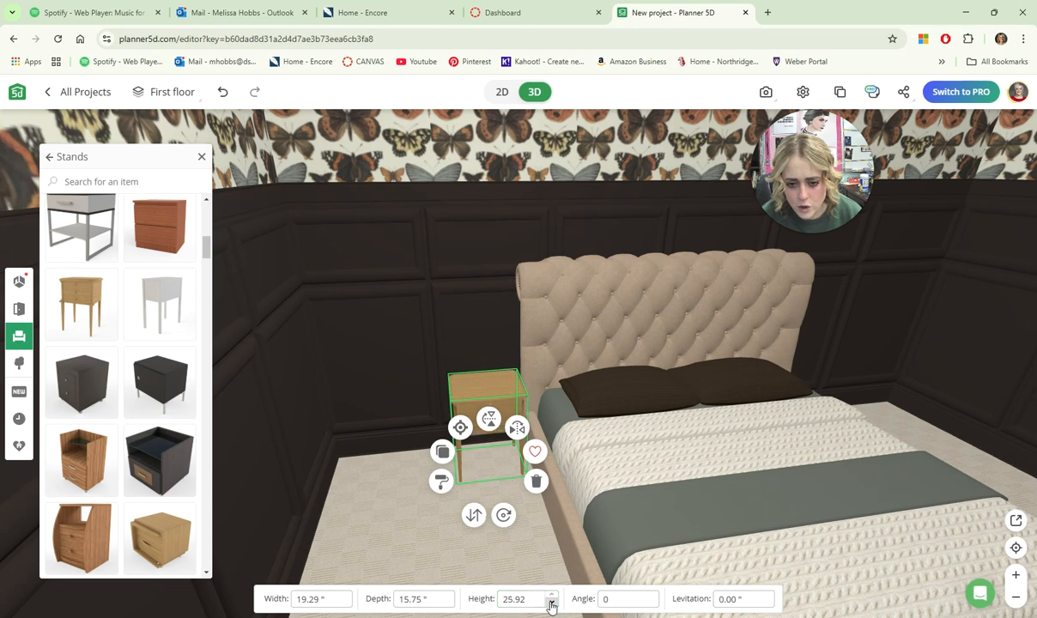
pyautogui.moveTo(808, 467); pyautogui.dragTo(635, 454)
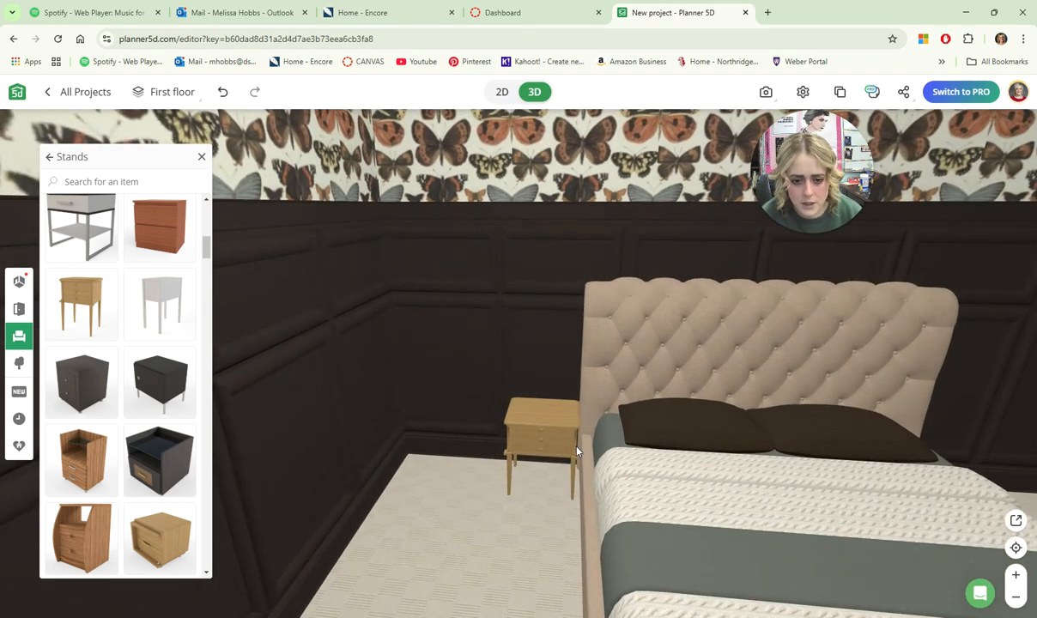
# Change the nightstand's material to a dark reddish-brown texture from the Wood textures.
pyautogui.click(548, 441)
pyautogui.click(500, 444)
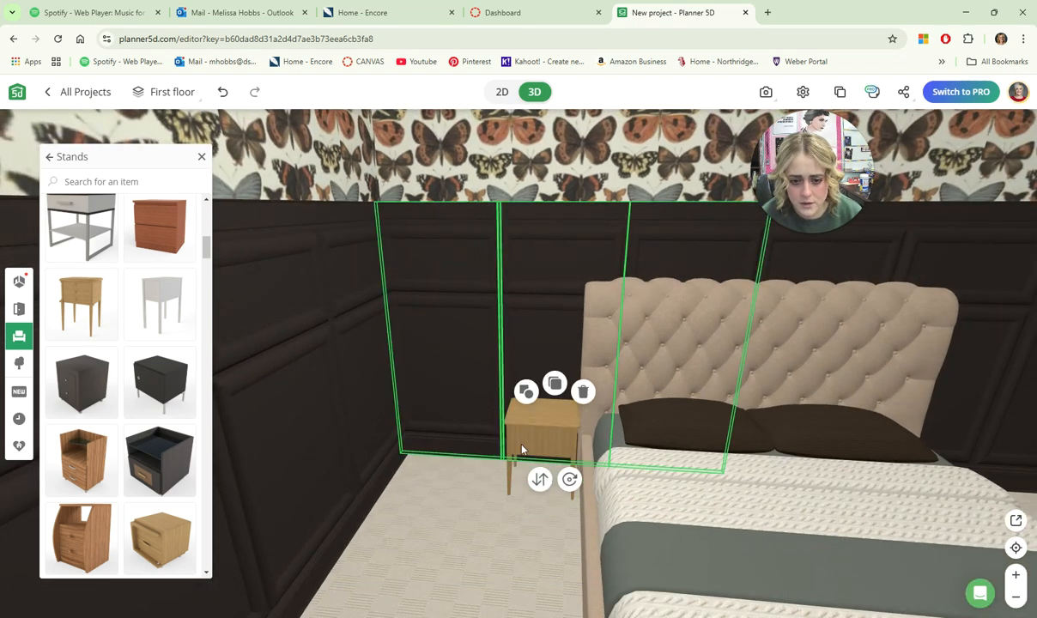
pyautogui.click(521, 449)
pyautogui.click(493, 500)
pyautogui.click(83, 225)
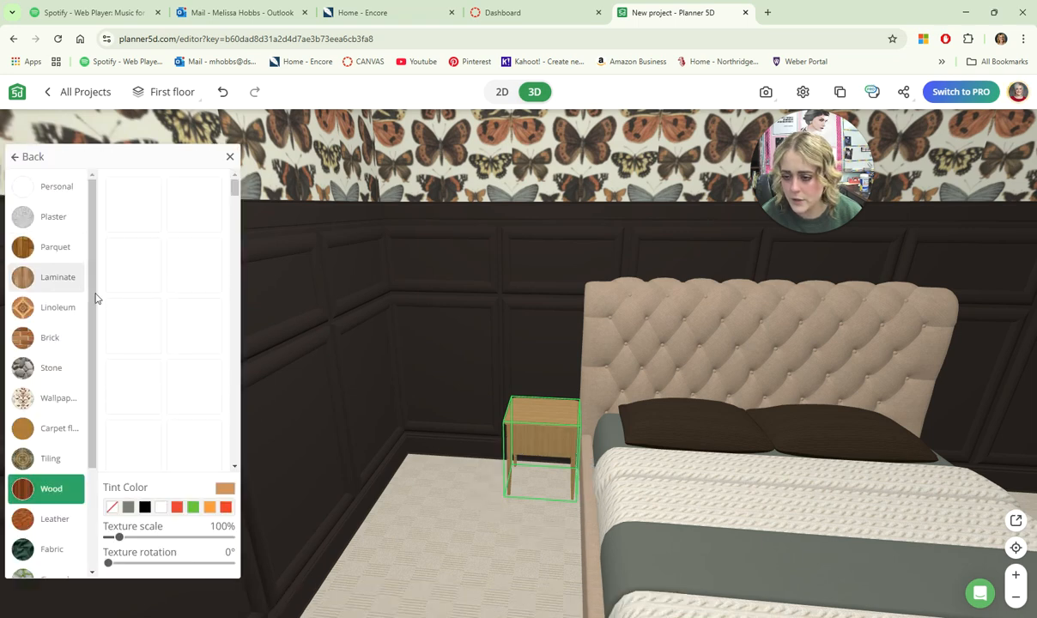
pyautogui.scroll(-4, 181, 408)
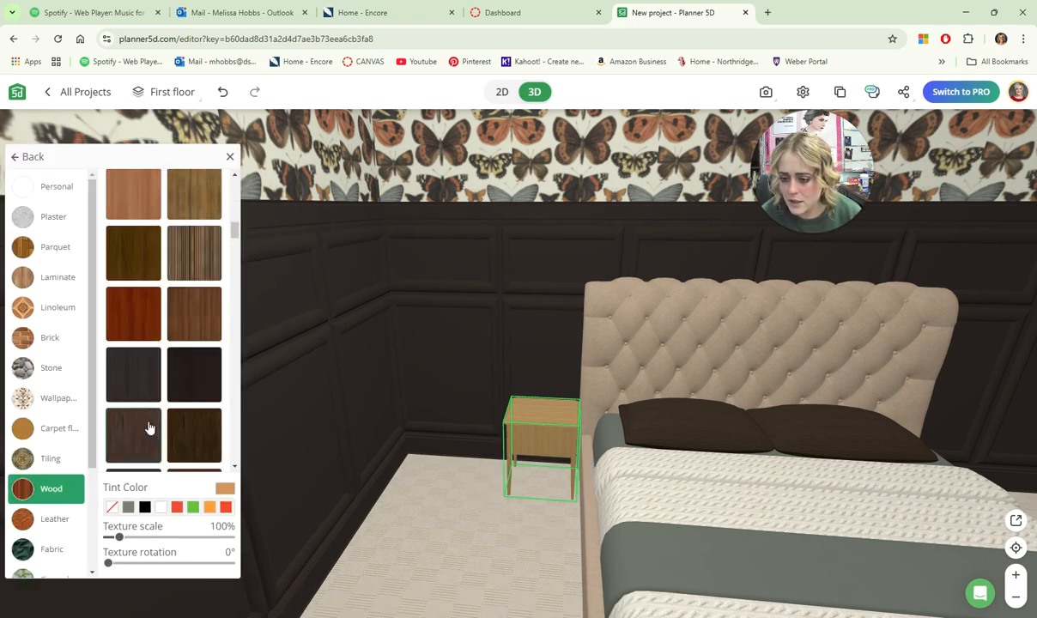
pyautogui.click(150, 427)
pyautogui.moveTo(429, 505); pyautogui.dragTo(378, 378)
pyautogui.click(367, 365)
pyautogui.click(231, 431)
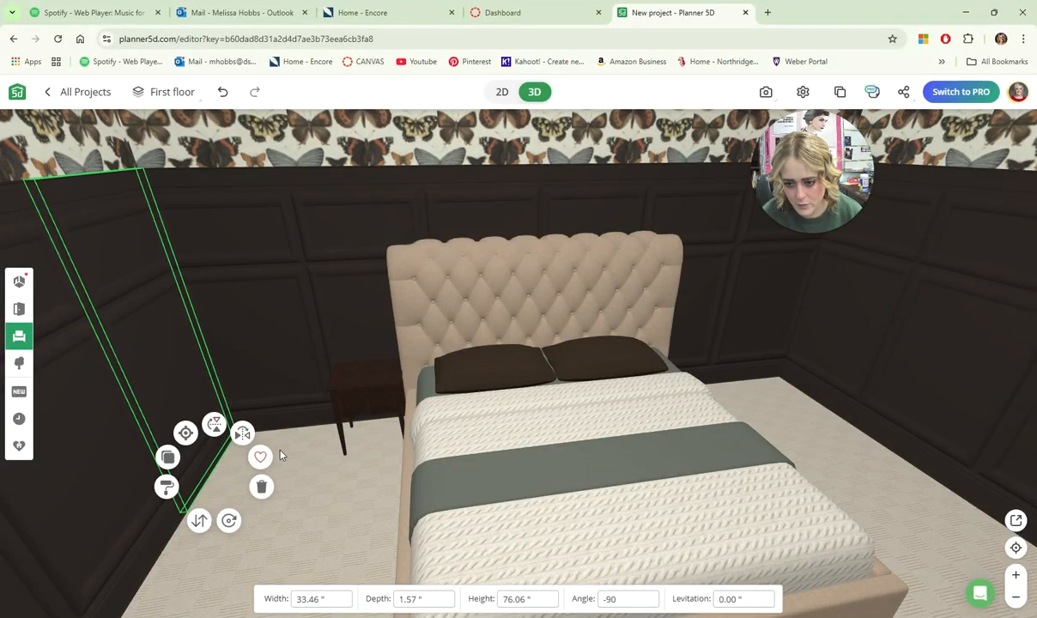
# Duplicate the dark nightstand and place the copy against the wall on the other side of the bed's headboard.
pyautogui.moveTo(524, 433); pyautogui.dragTo(495, 361)
pyautogui.scroll(-10, 499, 365)
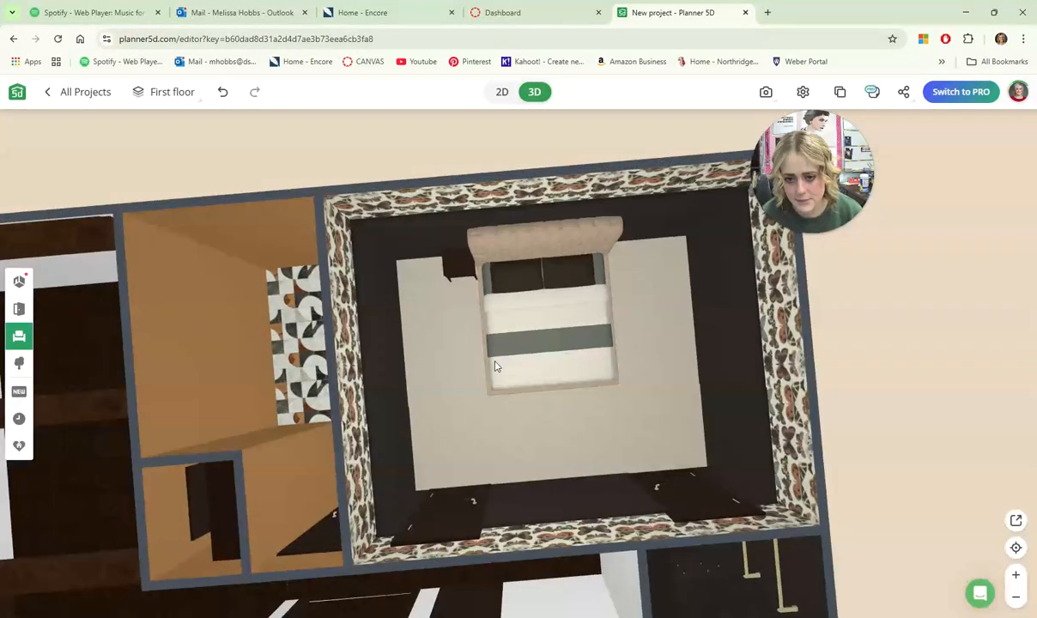
pyautogui.moveTo(495, 361); pyautogui.dragTo(454, 418, button='right')
pyautogui.moveTo(454, 418); pyautogui.dragTo(448, 435)
pyautogui.moveTo(490, 511); pyautogui.dragTo(541, 391, button='right')
pyautogui.scroll(-4, 540, 360)
pyautogui.scroll(8, 530, 382)
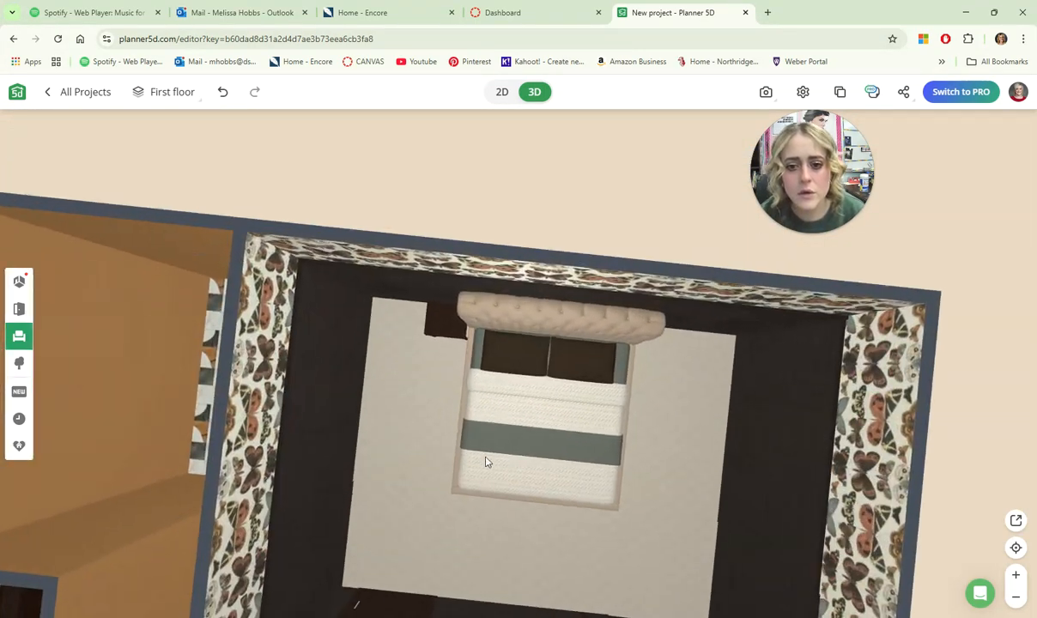
pyautogui.moveTo(486, 457); pyautogui.dragTo(500, 452)
pyautogui.click(449, 346)
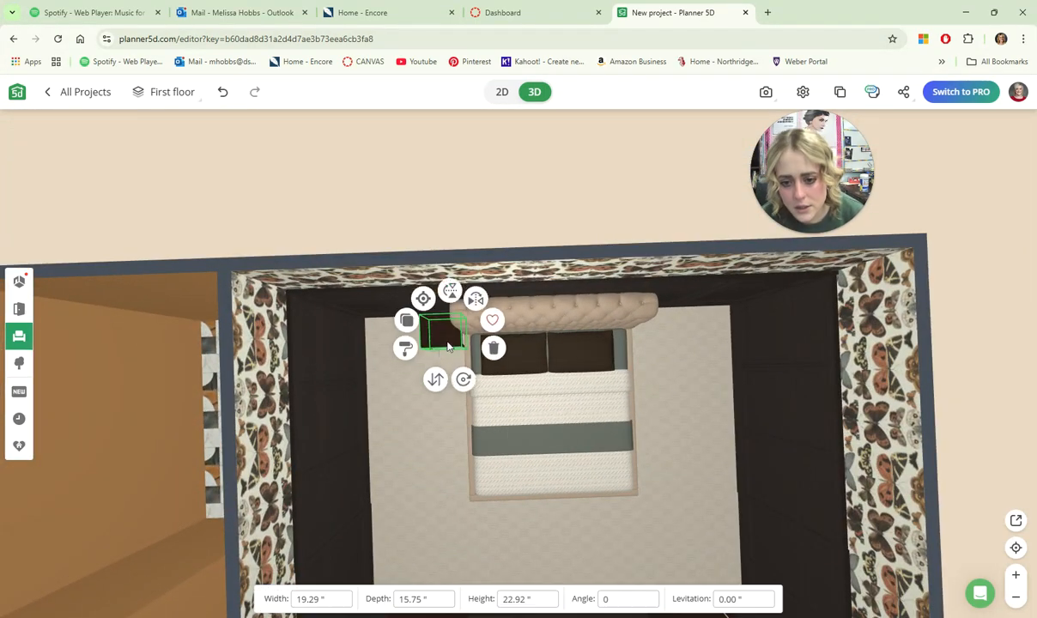
pyautogui.click(402, 319)
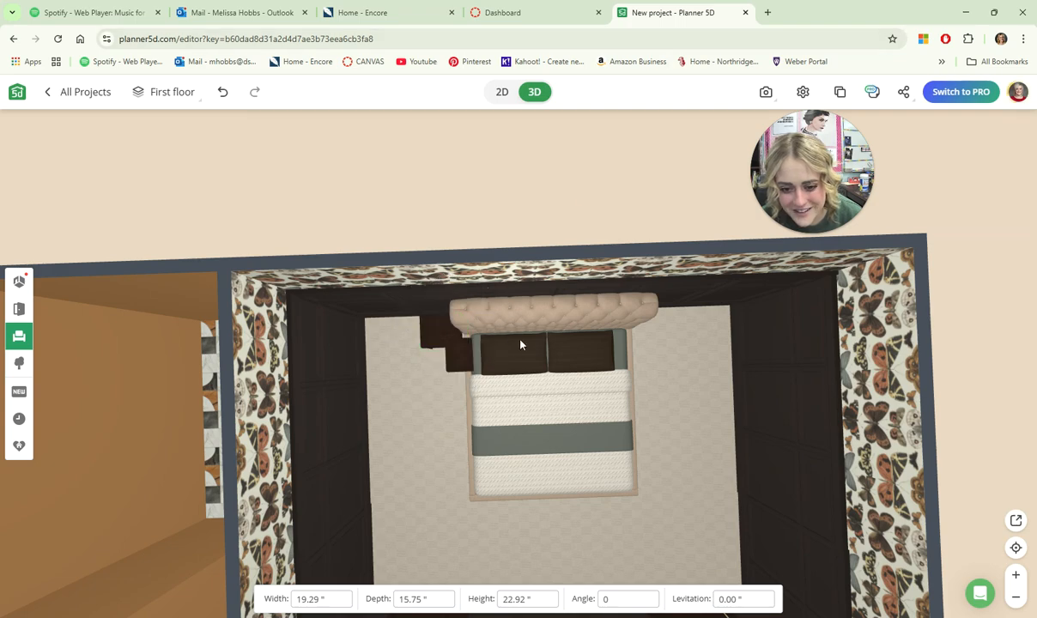
pyautogui.click(468, 361)
pyautogui.moveTo(467, 363); pyautogui.dragTo(669, 327)
# Inspect the two nightstands flanking the bed and examine the opposite wall with its two dark doors.
pyautogui.moveTo(689, 442); pyautogui.dragTo(682, 367)
pyautogui.scroll(5, 647, 398)
pyautogui.moveTo(646, 399); pyautogui.dragTo(669, 433)
pyautogui.scroll(-5, 640, 378)
pyautogui.click(669, 426)
pyautogui.click(375, 426)
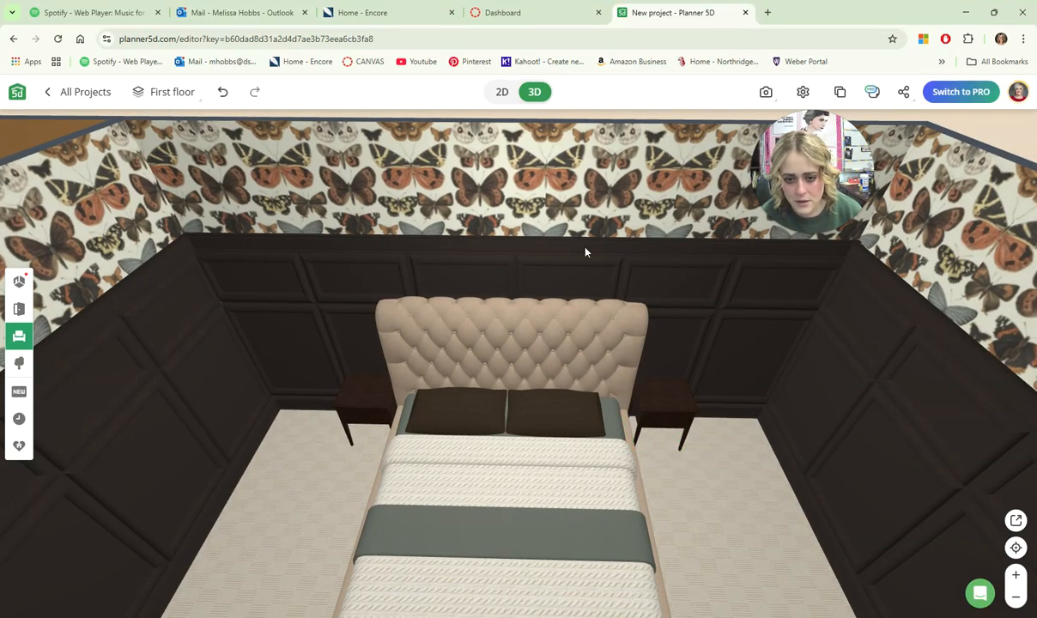
pyautogui.scroll(-5, 586, 253)
pyautogui.moveTo(576, 395); pyautogui.dragTo(578, 418)
pyautogui.moveTo(513, 532); pyautogui.dragTo(750, 317)
pyautogui.moveTo(470, 441); pyautogui.dragTo(529, 377)
pyautogui.scroll(4, 562, 326)
pyautogui.moveTo(562, 326); pyautogui.dragTo(532, 271)
pyautogui.scroll(4, 532, 273)
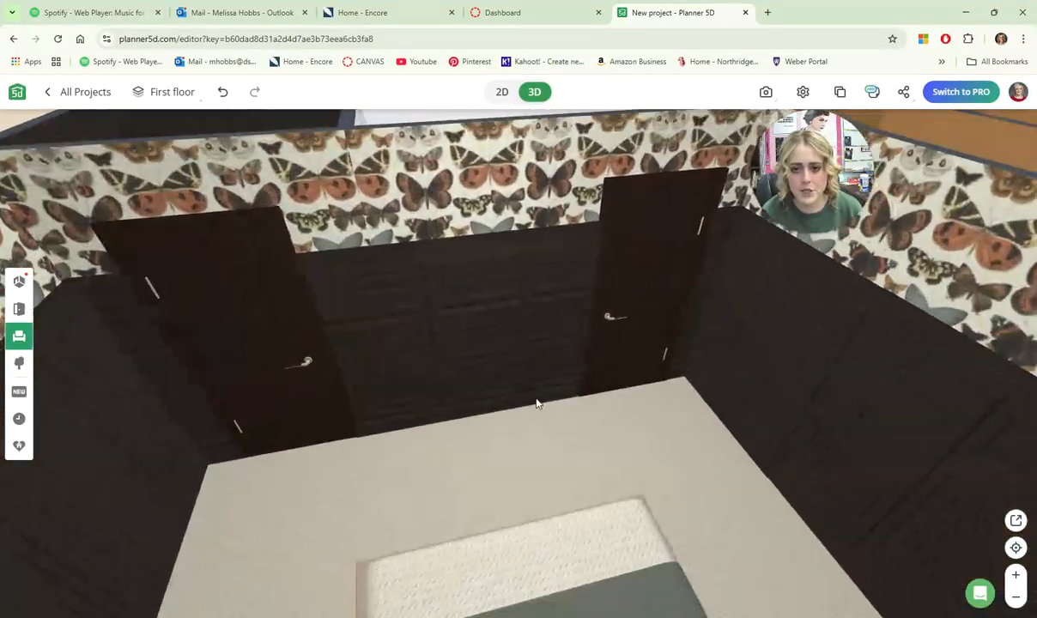
pyautogui.moveTo(537, 403); pyautogui.dragTo(509, 404)
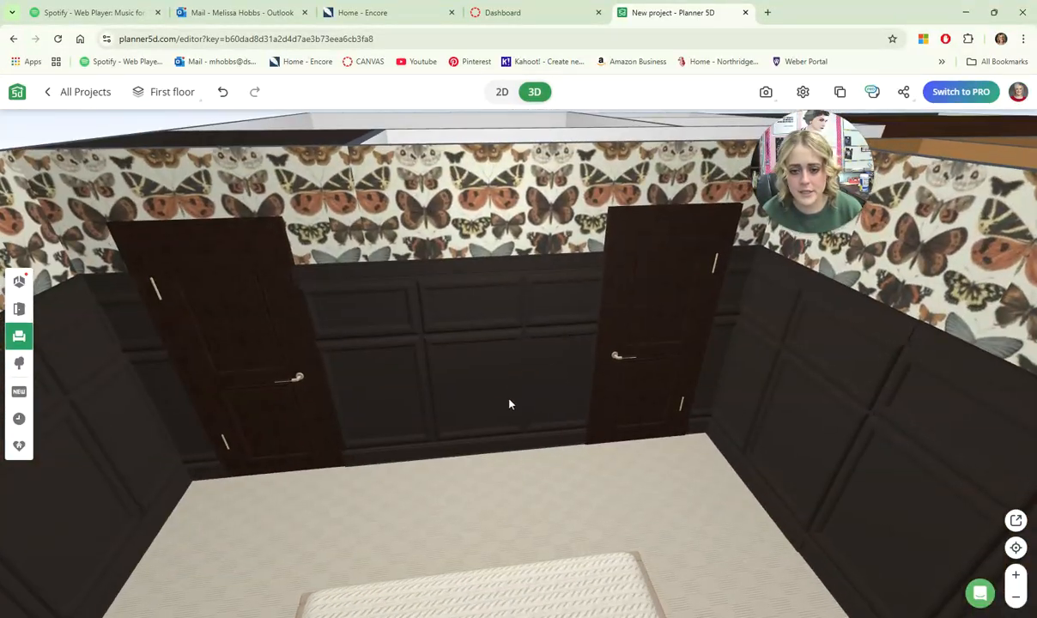
# Place the white dresser with many small drawers and dark handles from Dressers against the wall between the two doors, facing the bed.
pyautogui.click(16, 337)
pyautogui.click(83, 277)
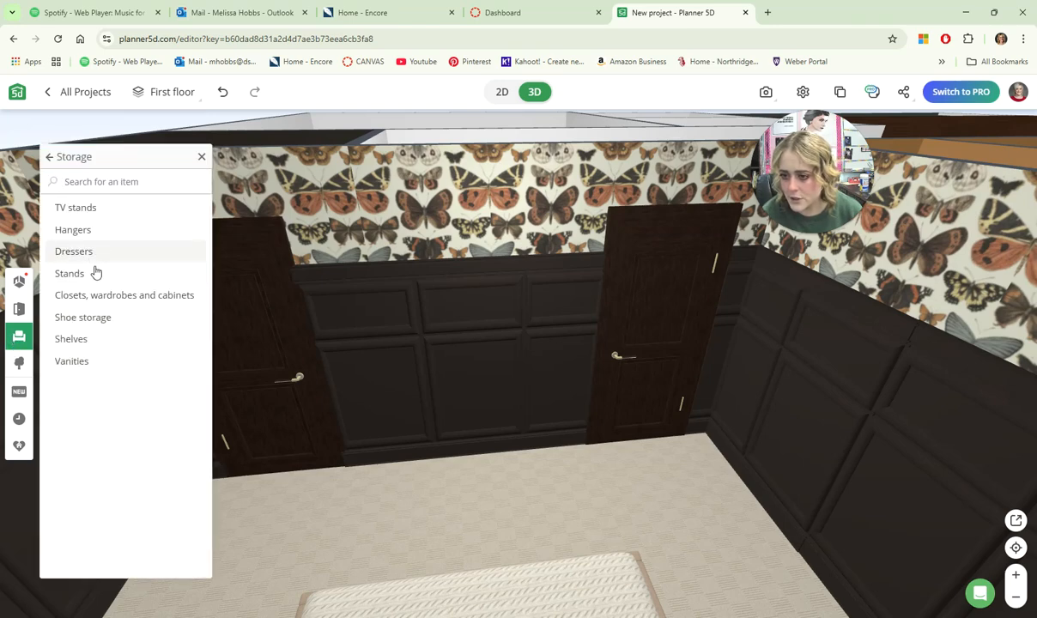
pyautogui.click(94, 254)
pyautogui.scroll(-3, 142, 385)
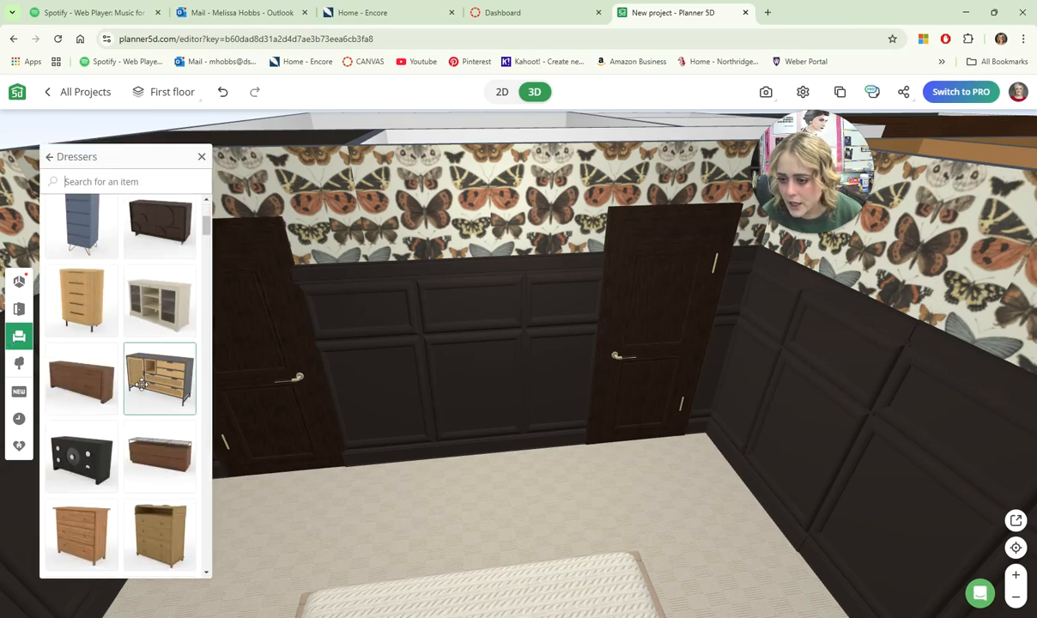
pyautogui.scroll(-6, 141, 377)
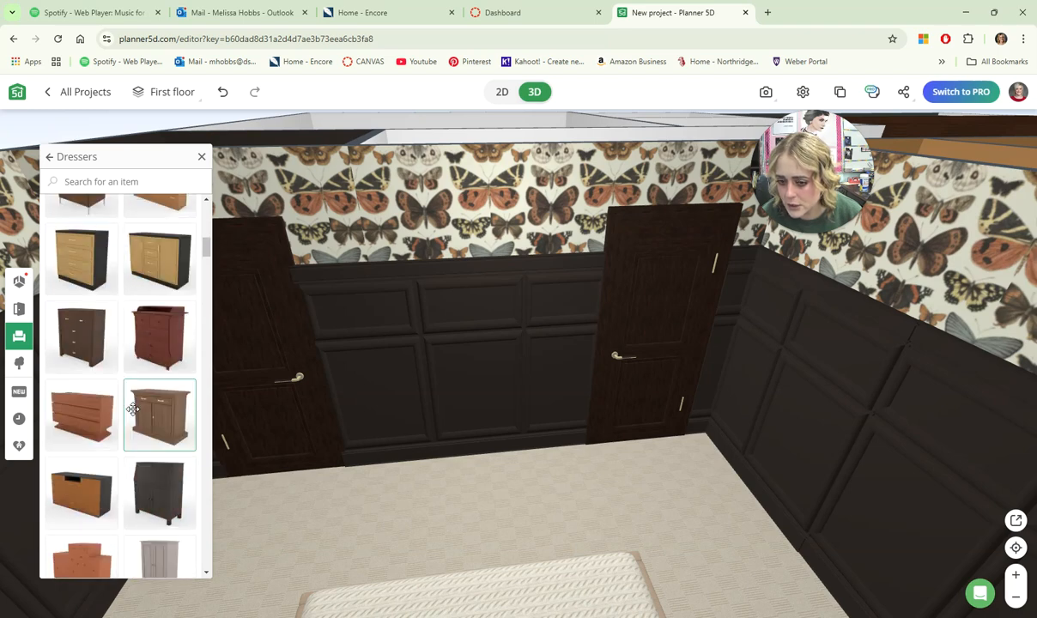
pyautogui.scroll(-5, 133, 411)
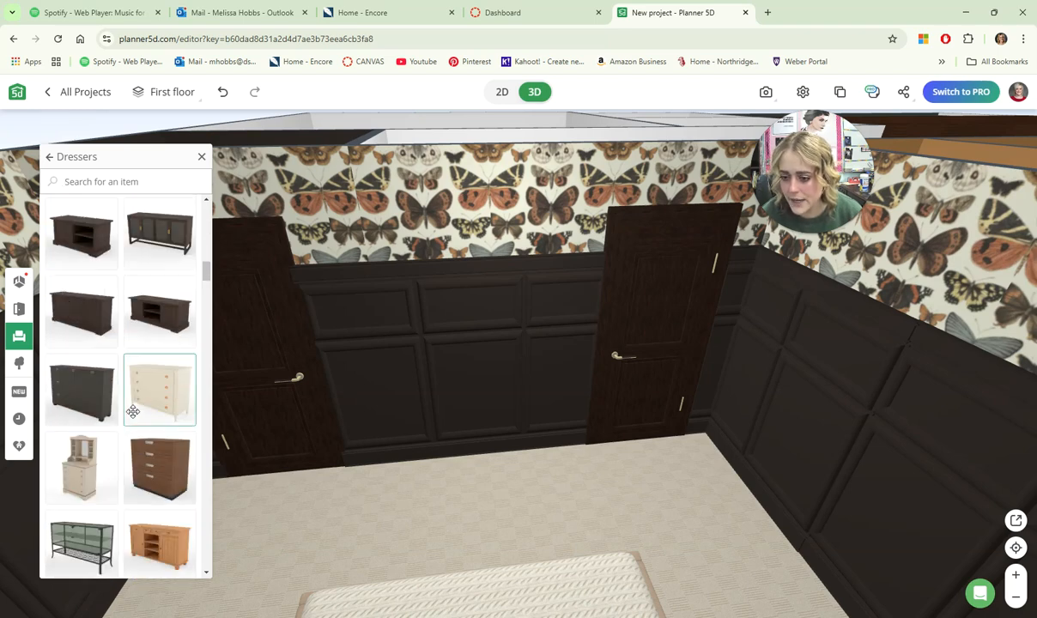
pyautogui.scroll(-7, 133, 411)
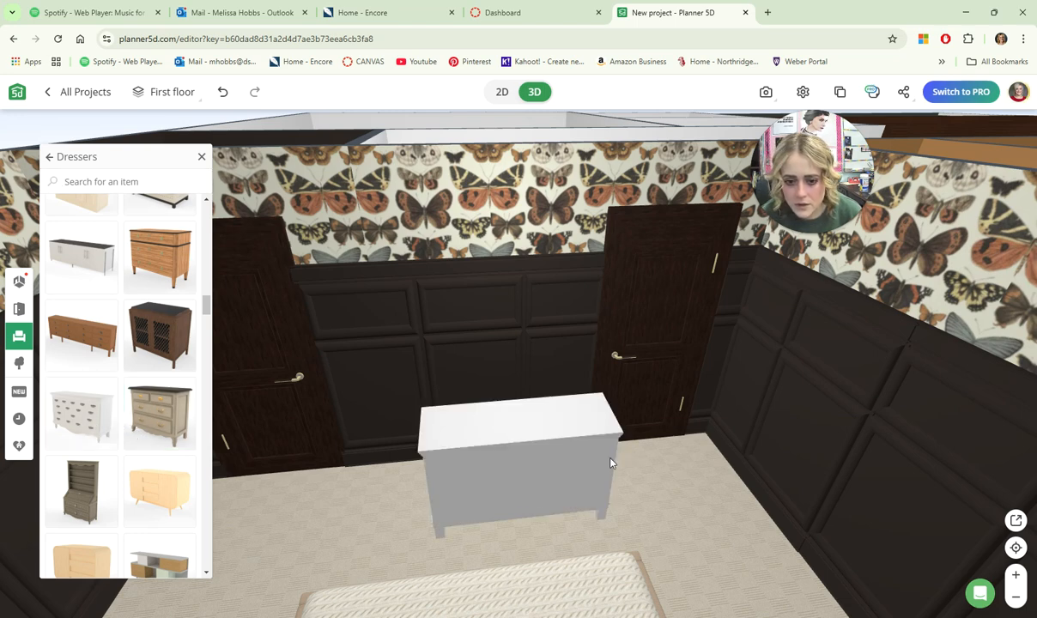
pyautogui.click(575, 432)
pyautogui.click(519, 458)
pyautogui.moveTo(539, 462); pyautogui.dragTo(495, 435)
pyautogui.click(631, 463)
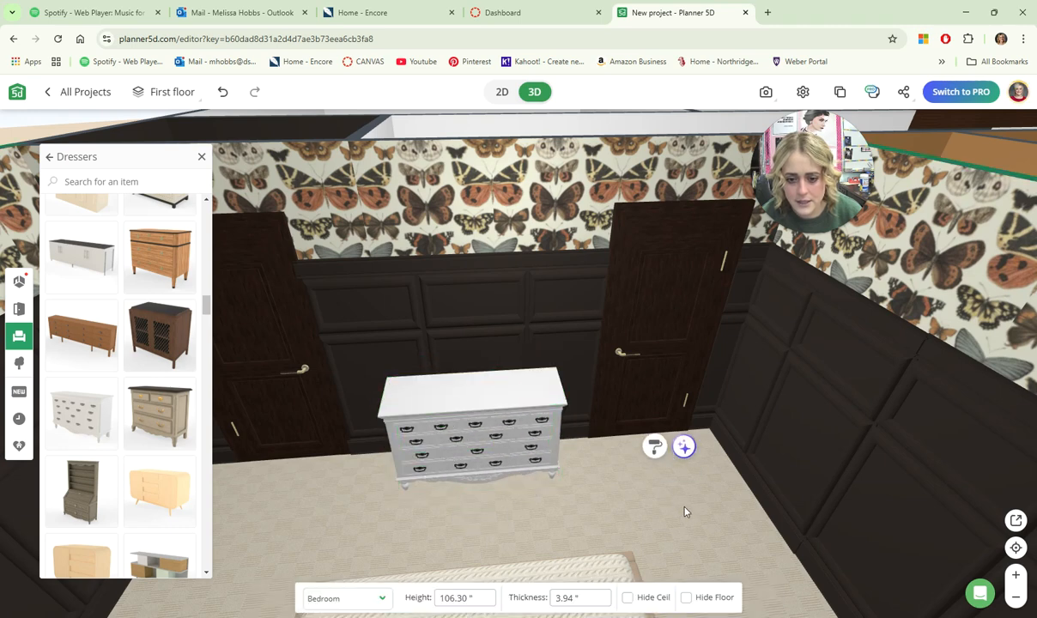
# Add the dark brown dresser with round knobs from Dressers in front of the white one and turn it to face the bed.
pyautogui.scroll(-5, 163, 446)
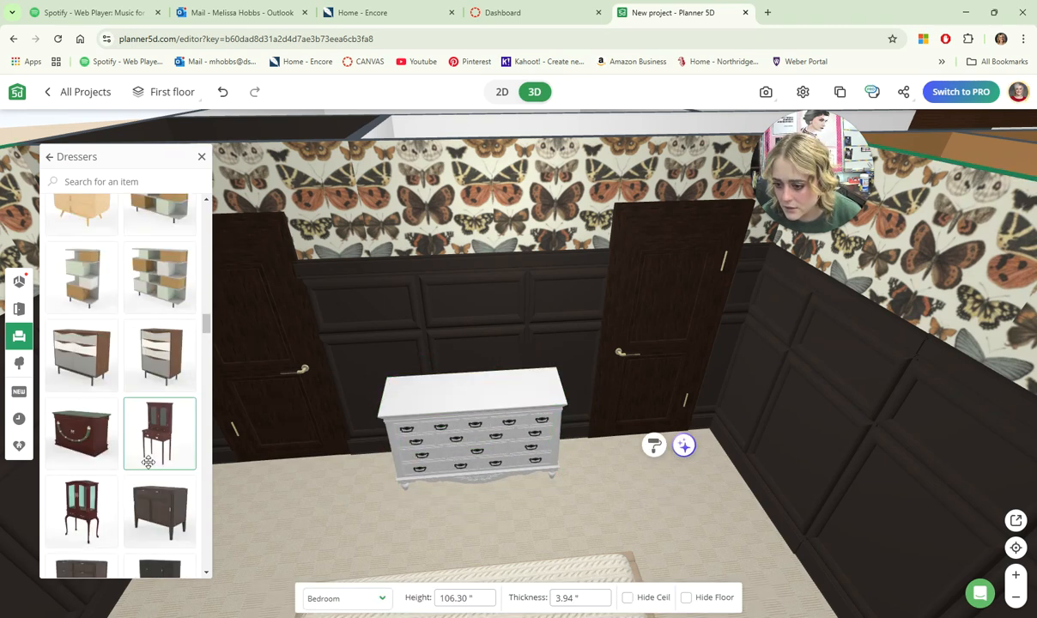
pyautogui.scroll(-5, 145, 480)
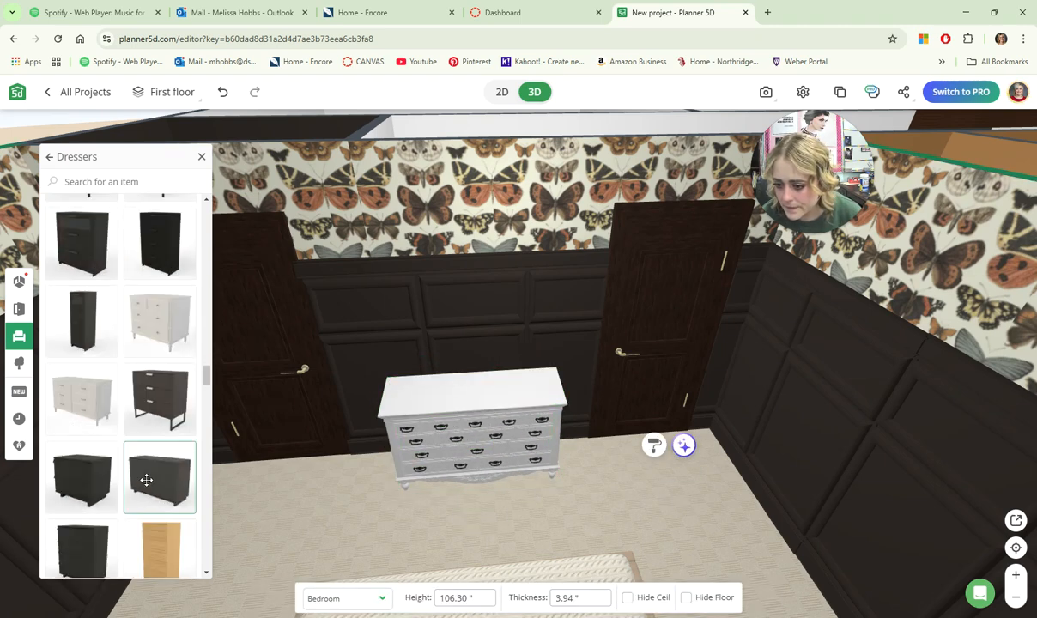
pyautogui.scroll(-3, 146, 480)
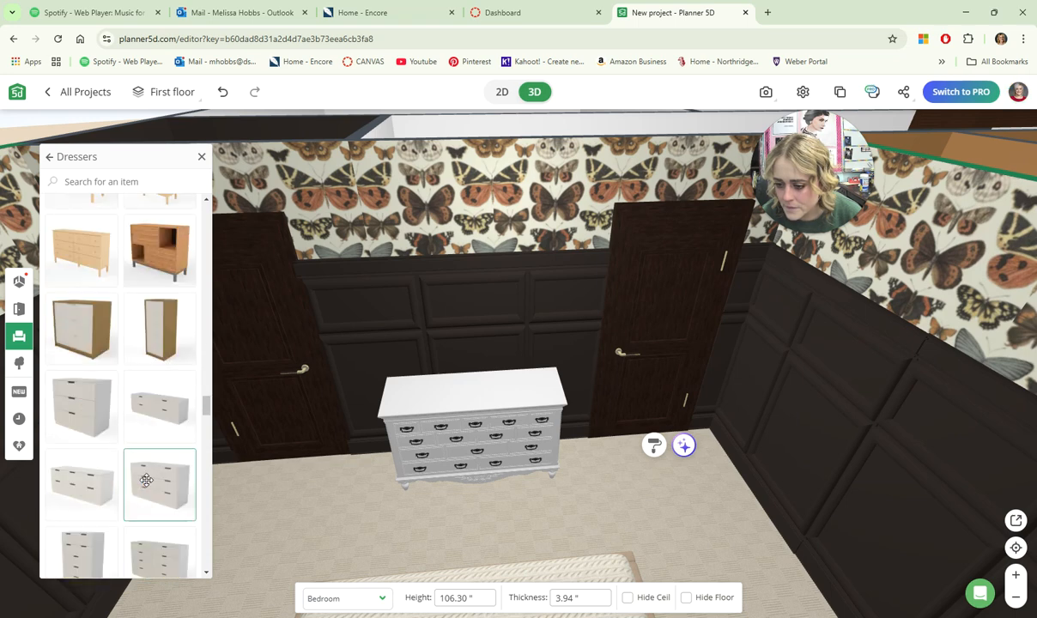
pyautogui.scroll(-6, 146, 481)
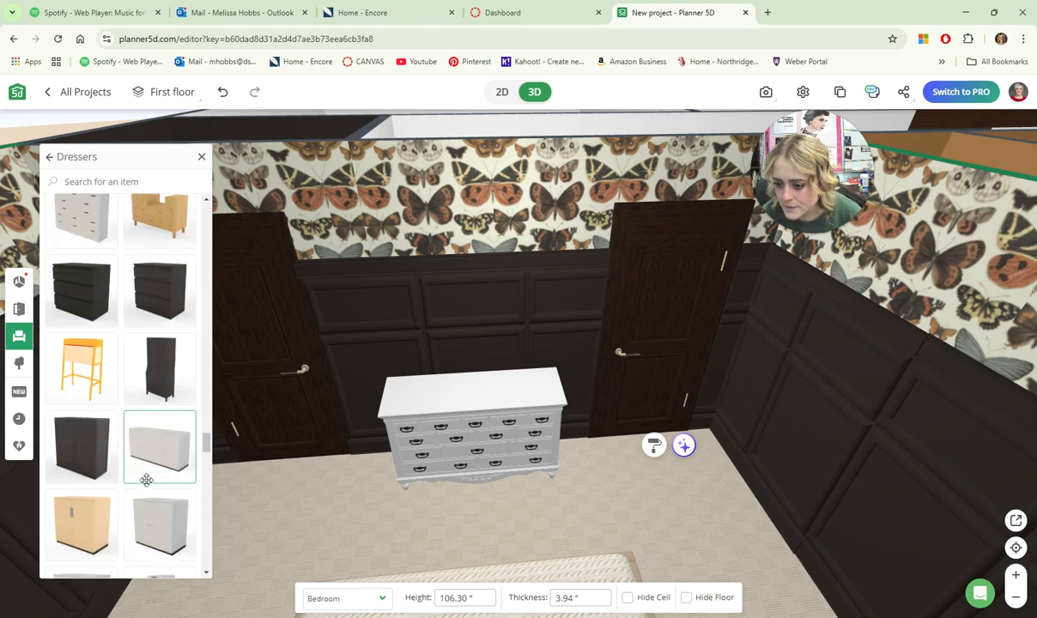
pyautogui.scroll(-9, 146, 480)
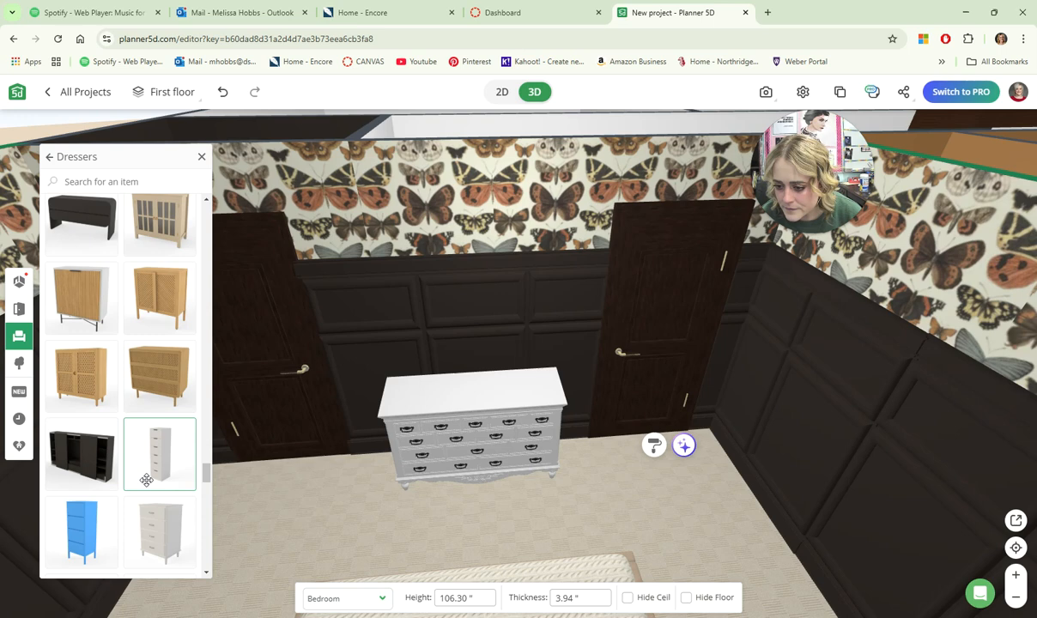
pyautogui.scroll(-2, 146, 485)
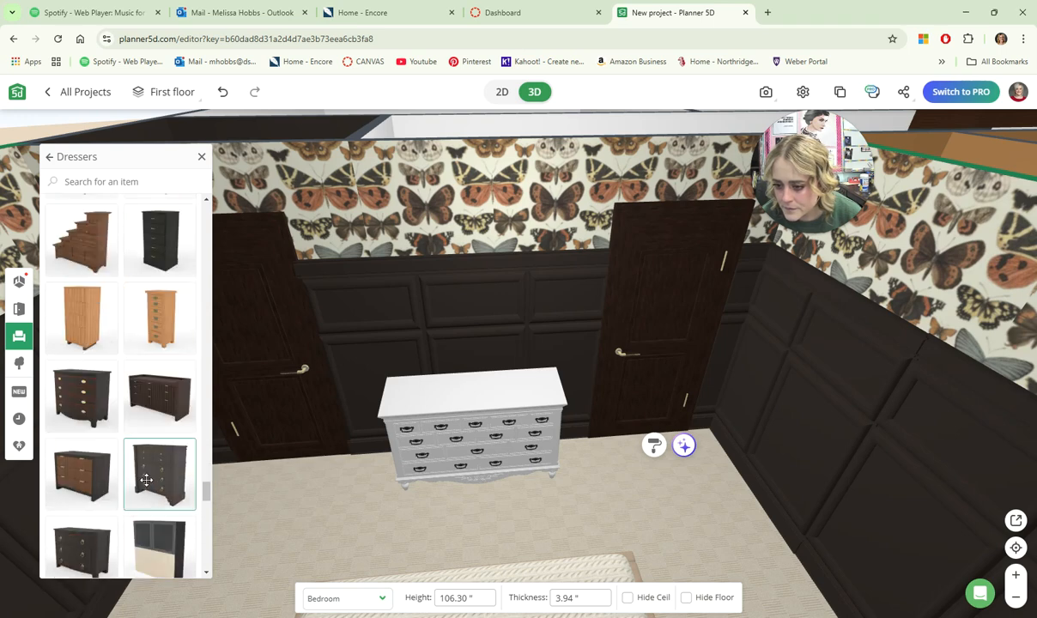
pyautogui.scroll(-5, 146, 480)
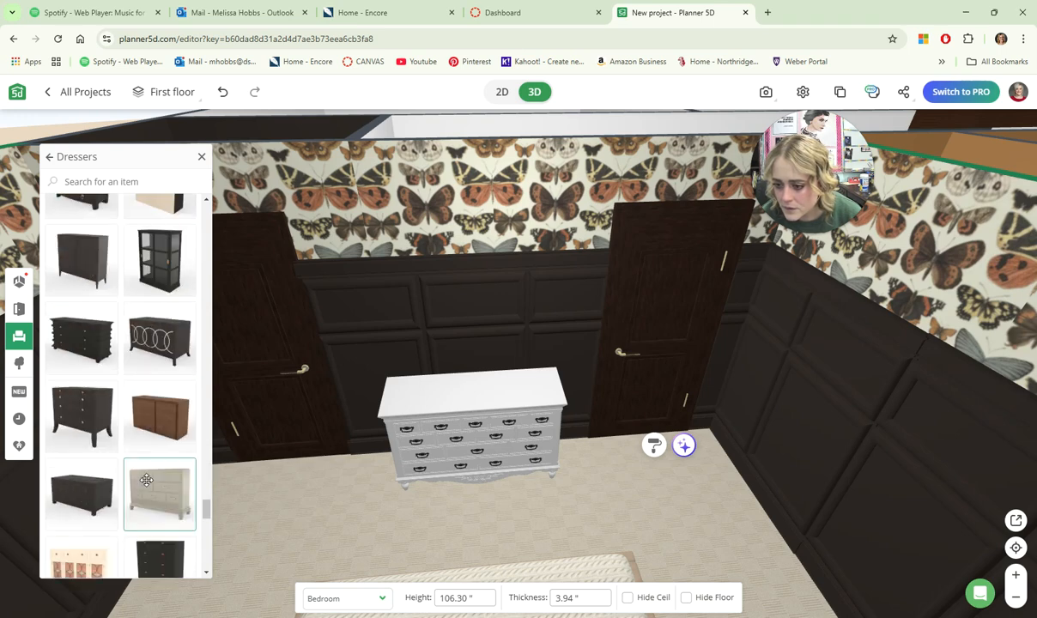
pyautogui.scroll(-4, 146, 480)
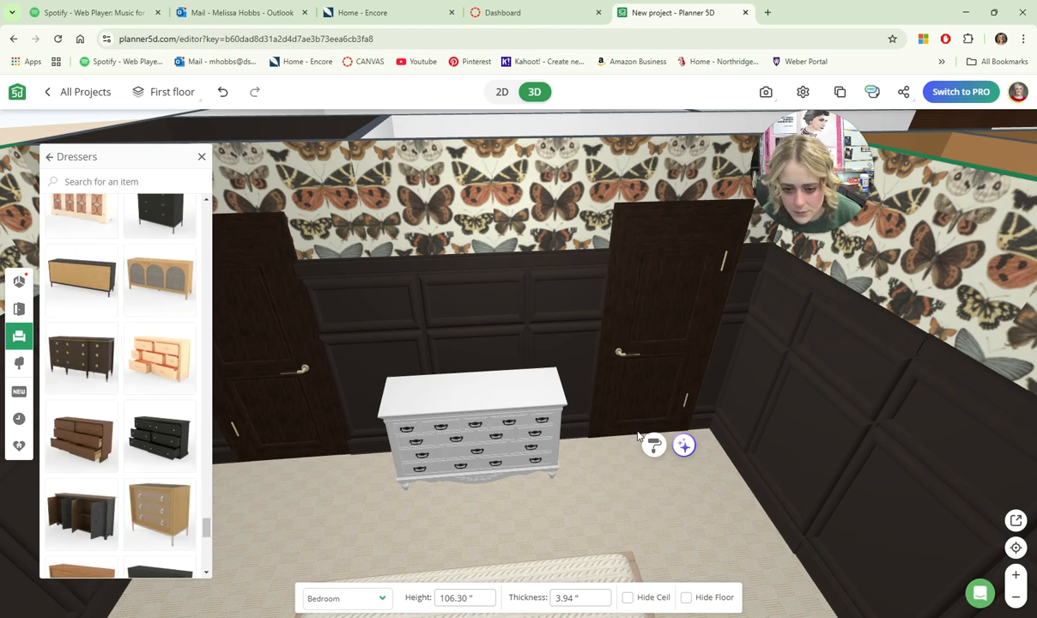
pyautogui.click(527, 458)
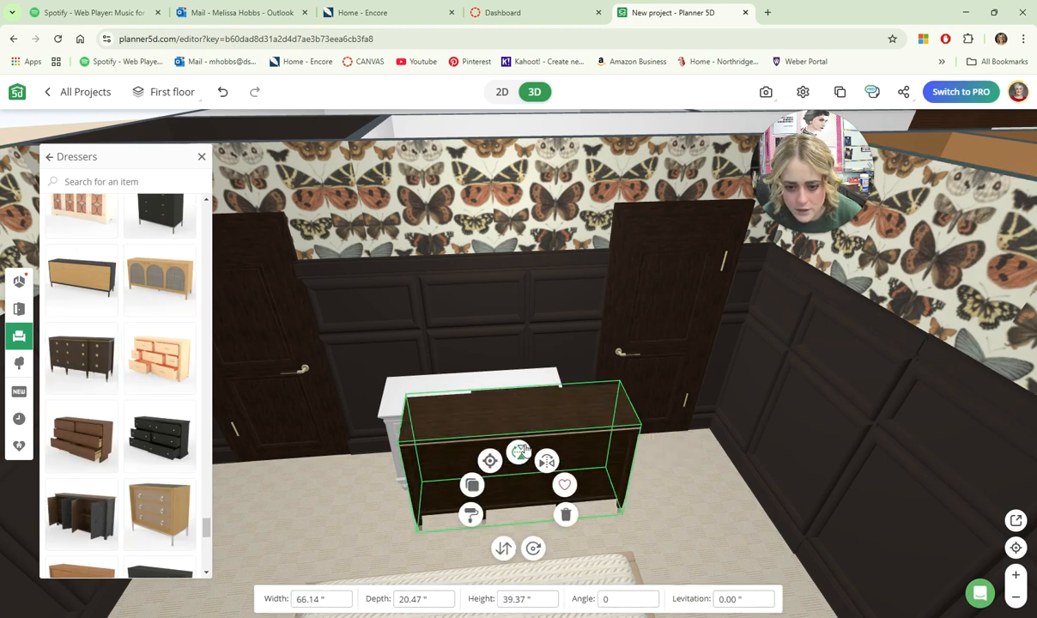
pyautogui.moveTo(537, 456); pyautogui.dragTo(576, 479)
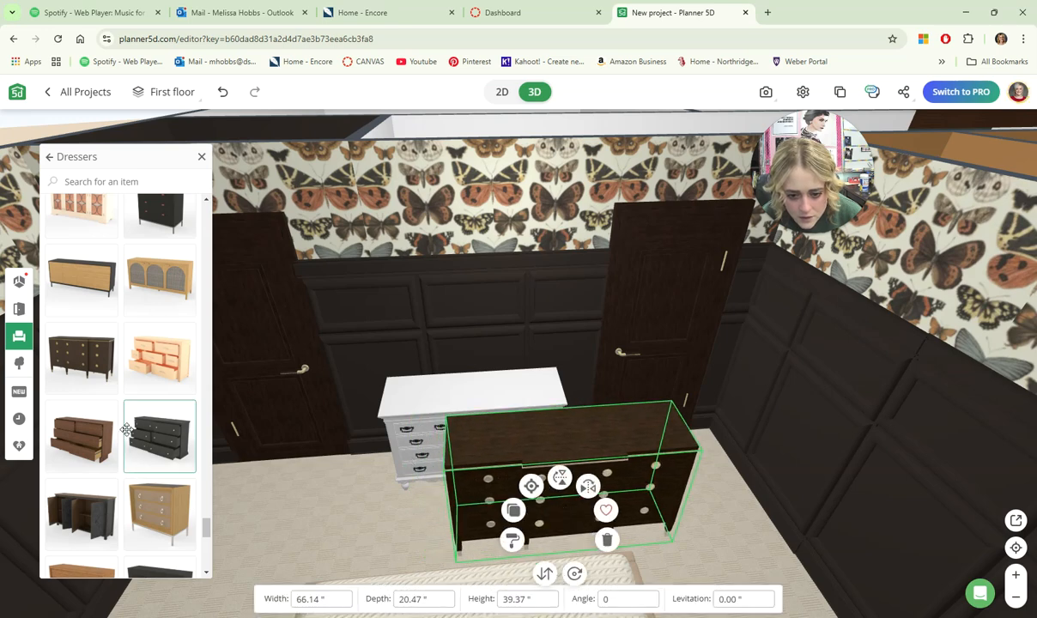
# Change the dark dresser's wood material to the plain white texture from the Wallpaper textures.
pyautogui.scroll(-2, 157, 438)
pyautogui.scroll(-3, 154, 442)
pyautogui.scroll(-1, 144, 436)
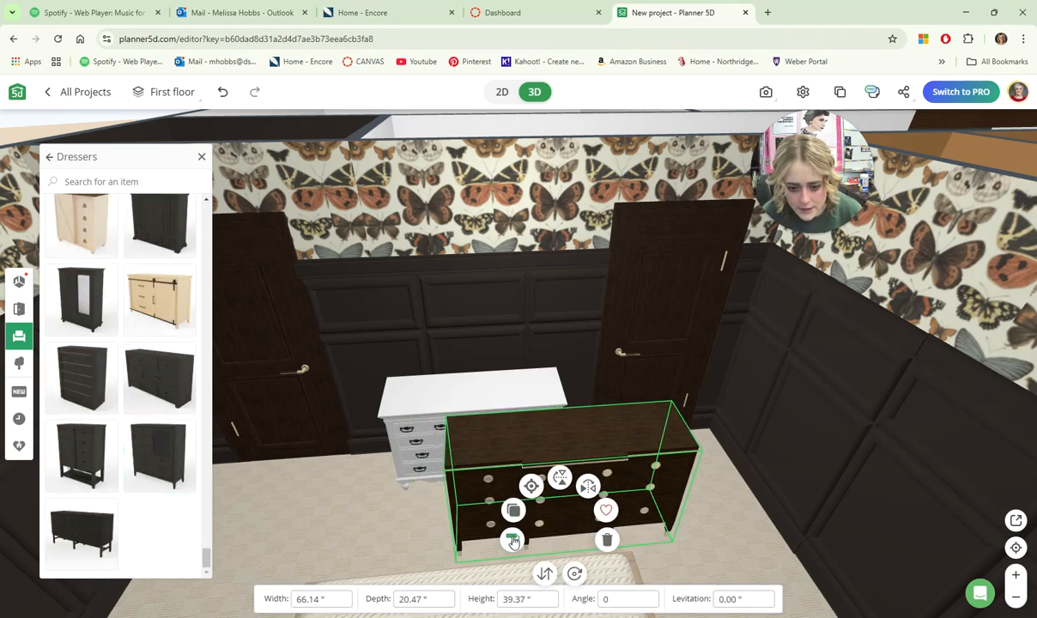
pyautogui.click(513, 541)
pyautogui.click(162, 222)
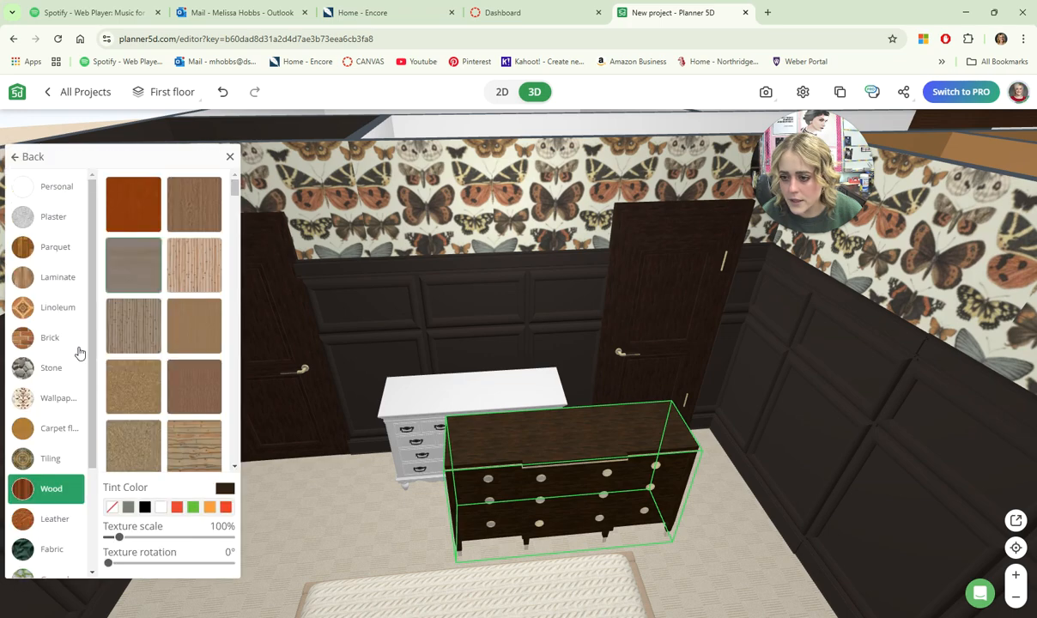
pyautogui.click(56, 395)
pyautogui.click(131, 215)
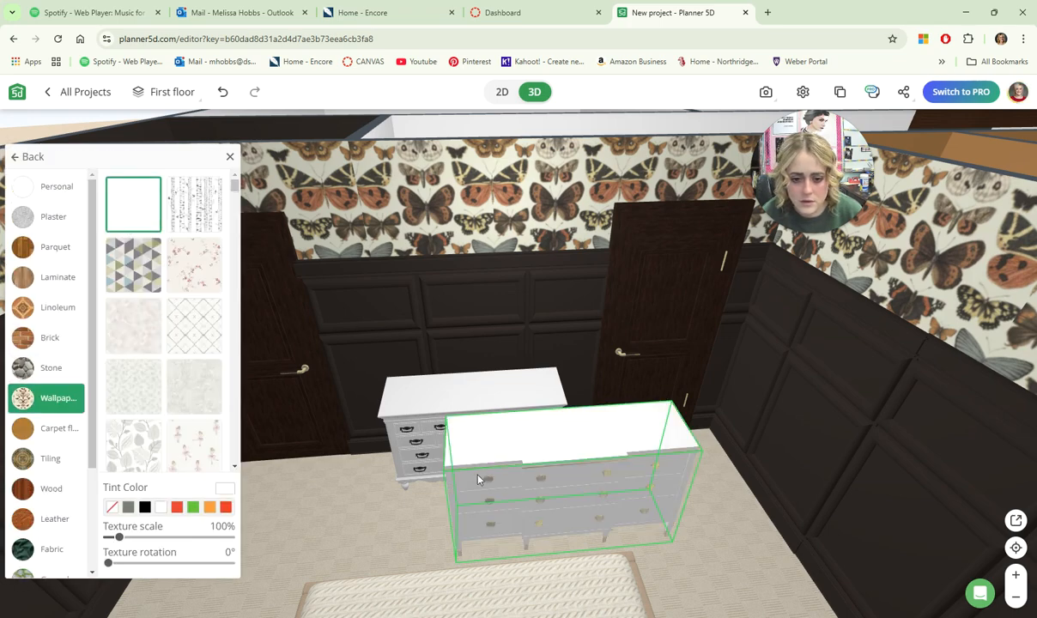
# Compare the two white dressers and delete the one with round knobs.
pyautogui.moveTo(727, 487); pyautogui.dragTo(564, 425)
pyautogui.scroll(3, 597, 458)
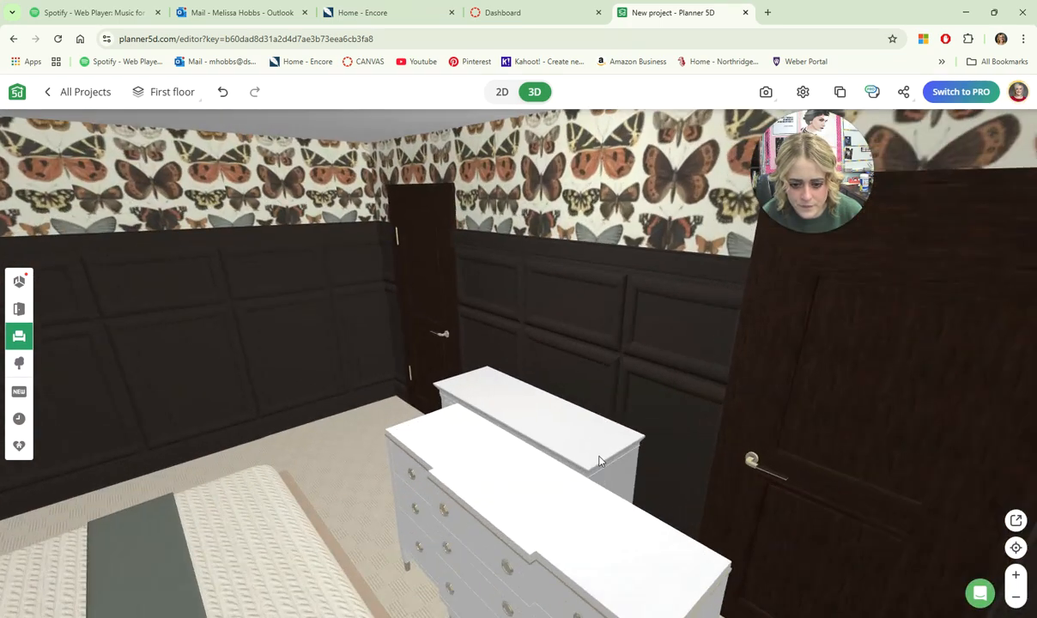
pyautogui.moveTo(597, 457); pyautogui.dragTo(597, 434)
pyautogui.click(474, 441)
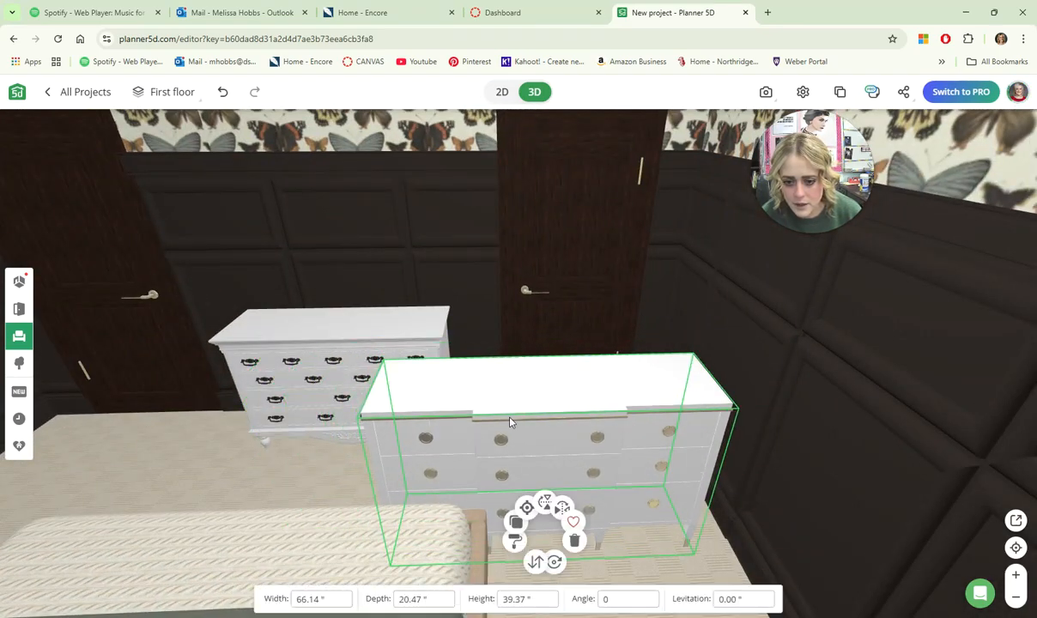
pyautogui.click(586, 539)
# Change the color of the remaining dresser's drawer handles to a muted olive gold, RGB 180, 181, 120.
pyautogui.scroll(5, 403, 400)
pyautogui.moveTo(404, 400); pyautogui.dragTo(472, 443, button='right')
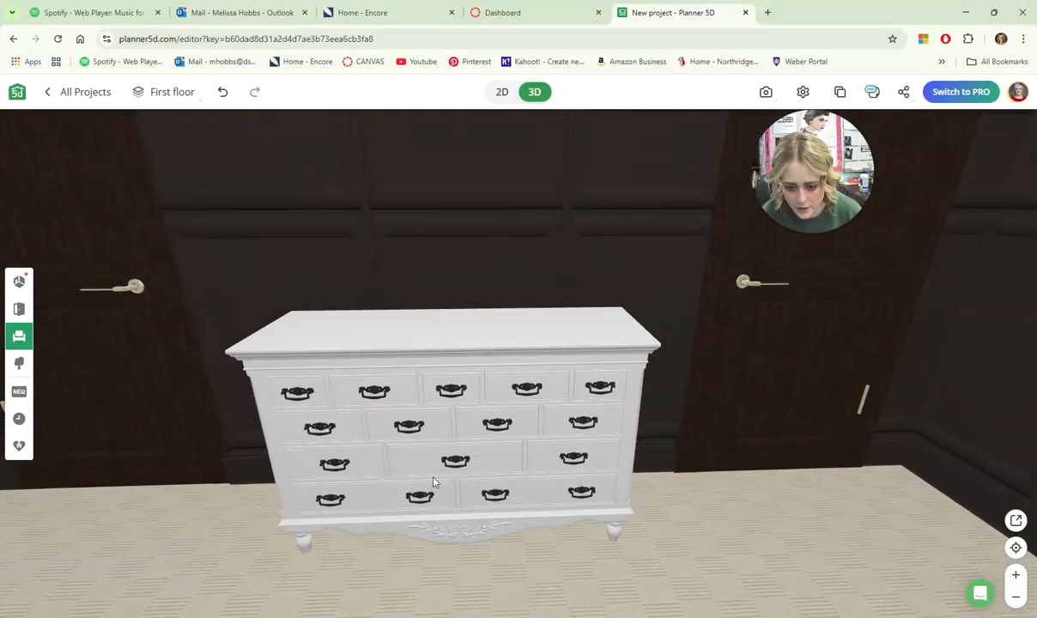
pyautogui.click(408, 440)
pyautogui.click(418, 539)
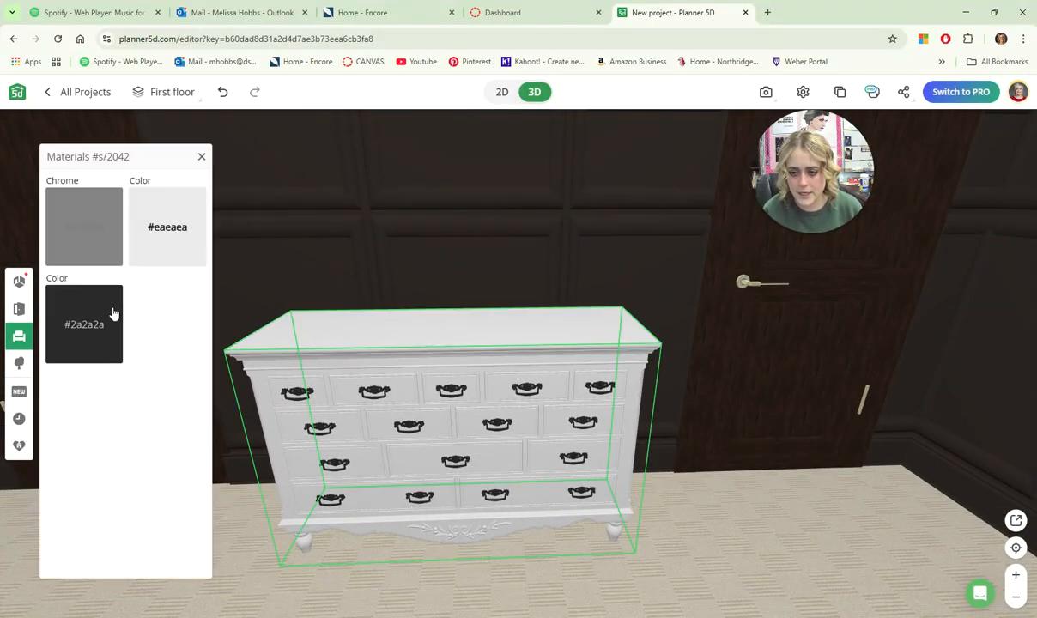
pyautogui.click(86, 340)
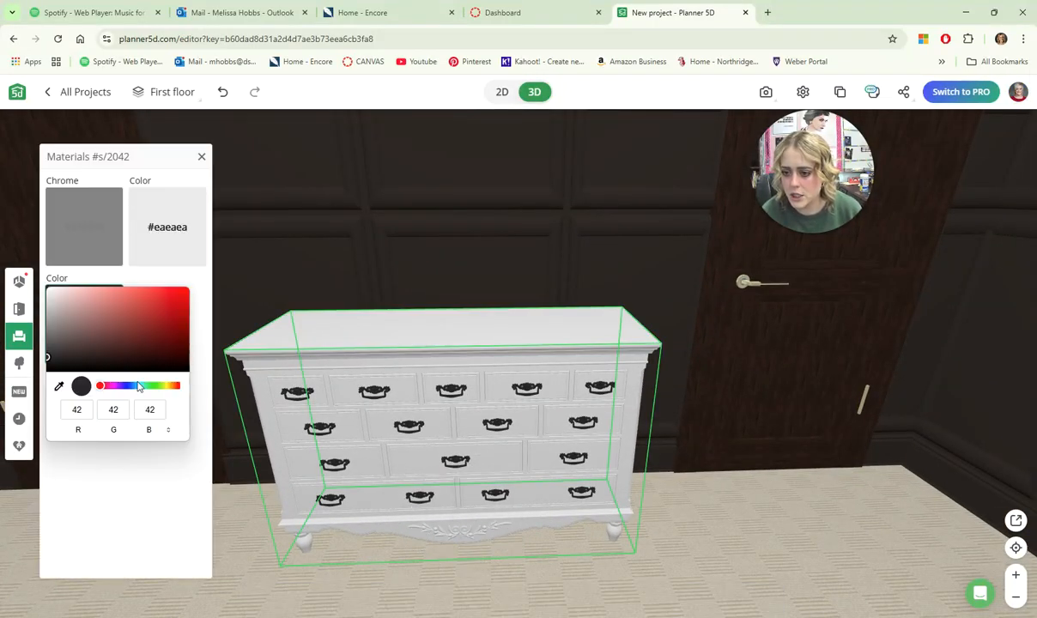
pyautogui.click(166, 386)
pyautogui.moveTo(92, 307); pyautogui.dragTo(92, 309)
pyautogui.click(532, 318)
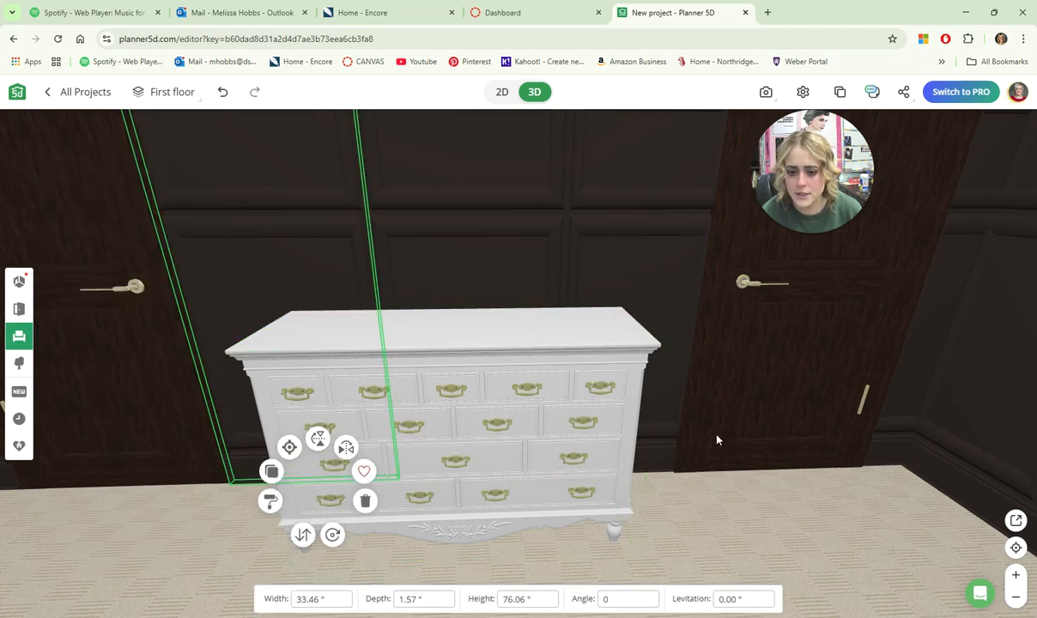
# Set the color of the white dresser's drawer handles to a dark brownish grey, RGB 63, 57, 55.
pyautogui.moveTo(730, 464)
pyautogui.mouseDown()
pyautogui.moveTo(699, 470)
pyautogui.moveTo(728, 475)
pyautogui.mouseUp()
pyautogui.click(497, 383)
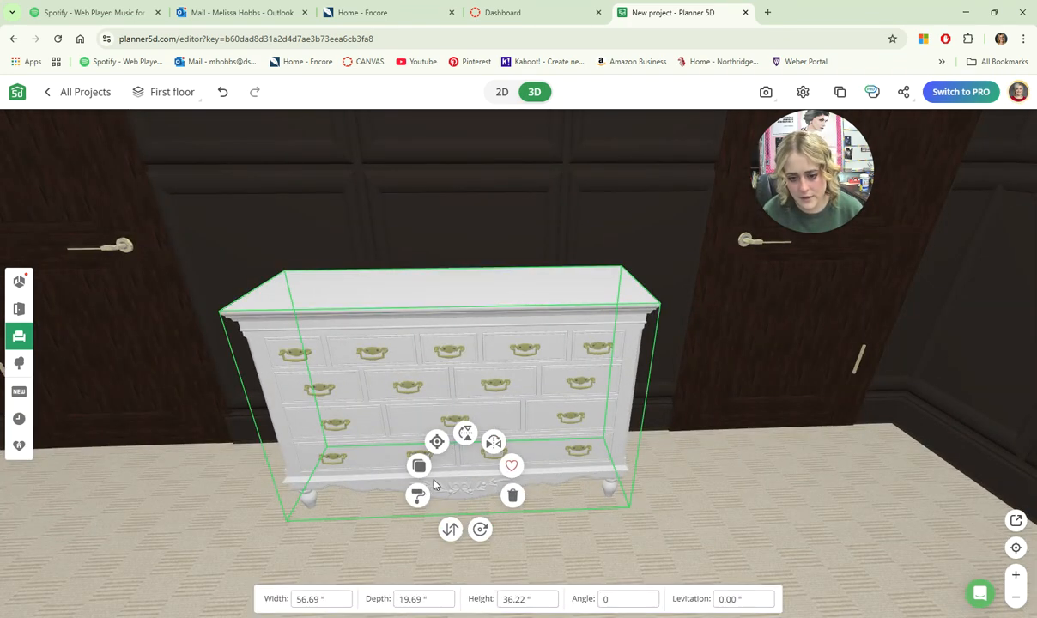
pyautogui.click(420, 496)
pyautogui.click(55, 303)
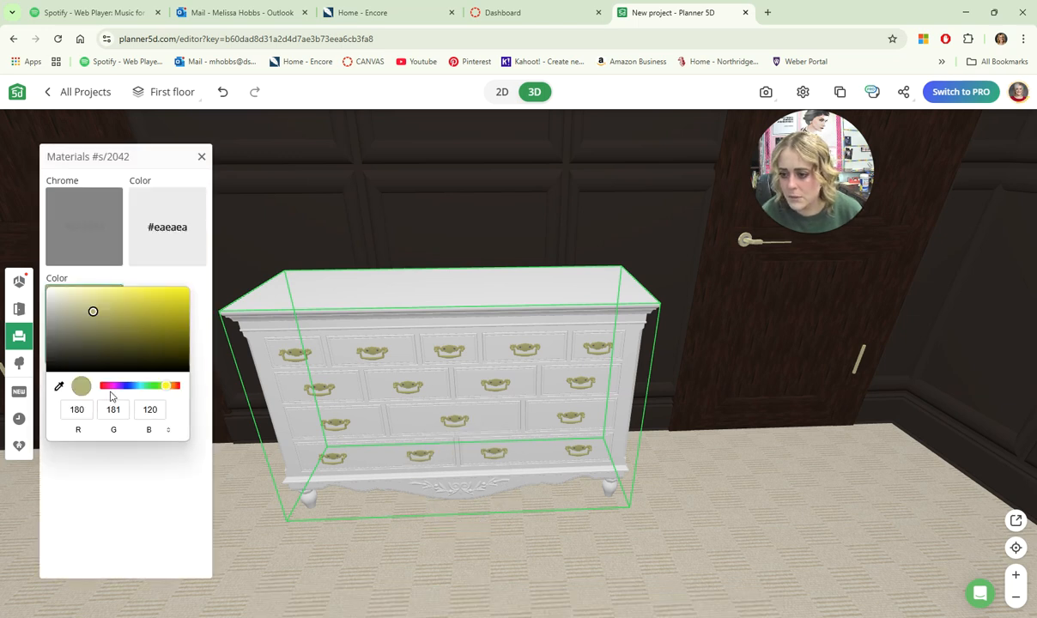
pyautogui.click(176, 387)
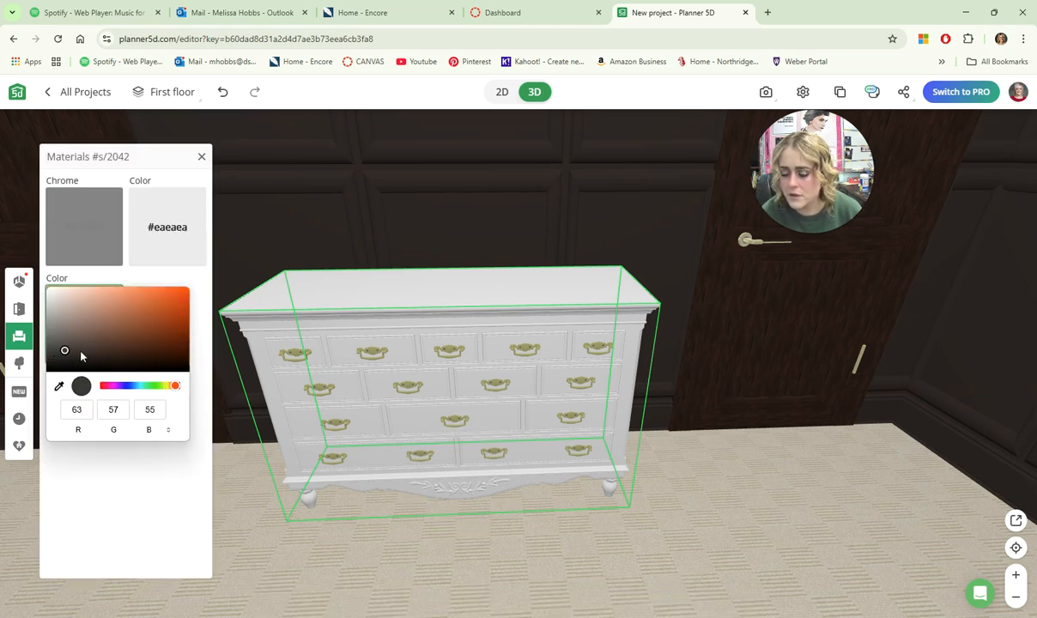
pyautogui.click(603, 487)
pyautogui.scroll(-5, 562, 358)
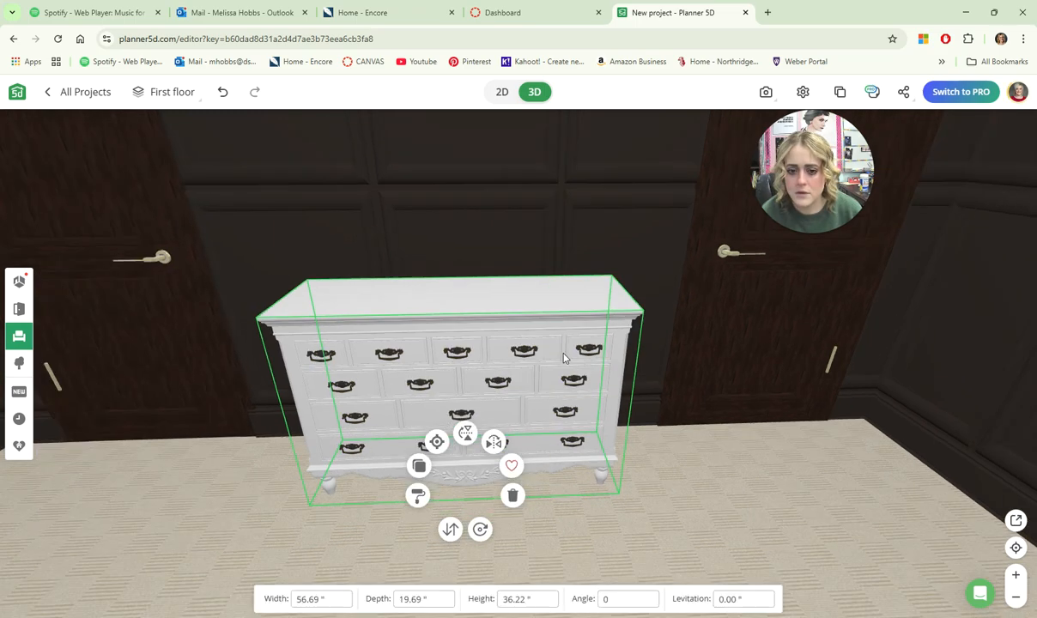
# Inspect the white dresser and its position between the two dark doors from closer and farther viewpoints.
pyautogui.moveTo(644, 414); pyautogui.dragTo(623, 456)
pyautogui.scroll(5, 581, 366)
pyautogui.moveTo(581, 365); pyautogui.dragTo(568, 383)
pyautogui.click(598, 375)
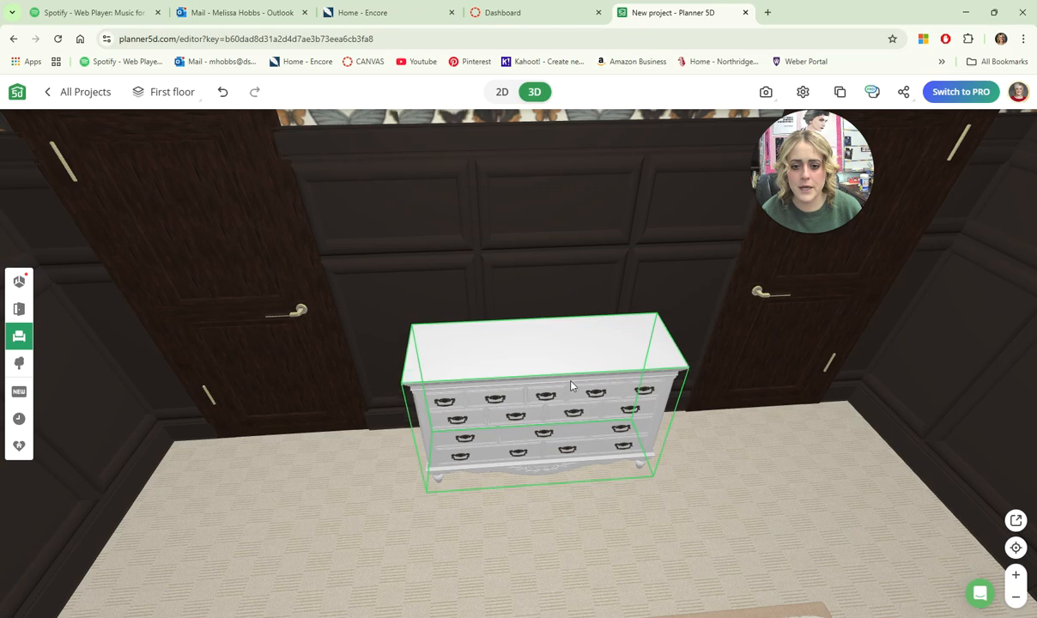
pyautogui.click(741, 463)
pyautogui.scroll(-5, 689, 450)
pyautogui.moveTo(687, 450); pyautogui.dragTo(657, 419)
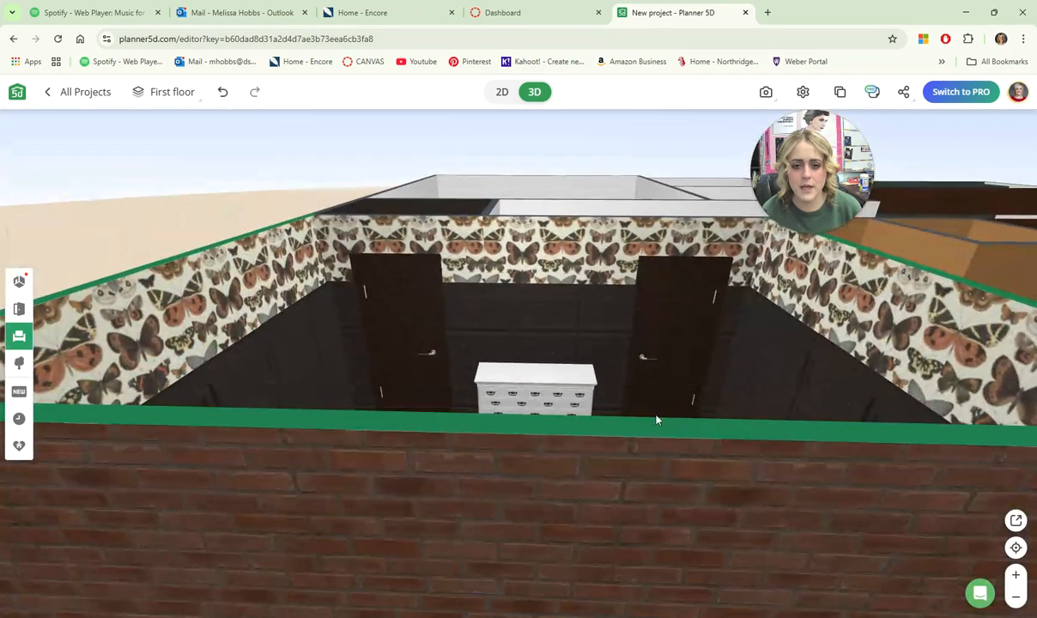
# Add a flat-screen television from the Video and TV category to the wall area above the white dresser.
pyautogui.scroll(4, 591, 391)
pyautogui.click(18, 337)
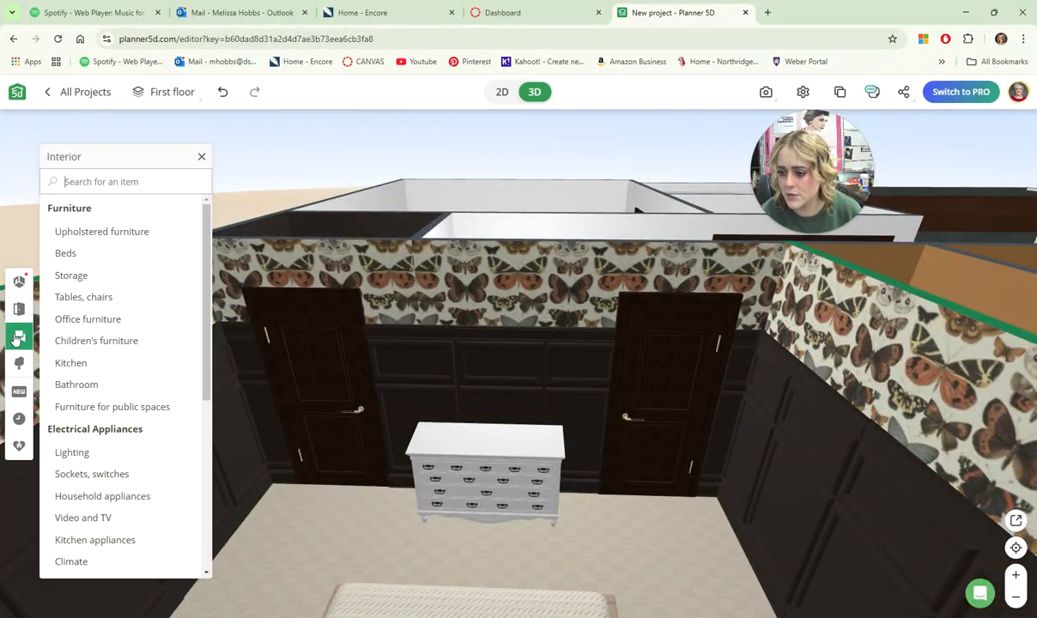
pyautogui.click(102, 516)
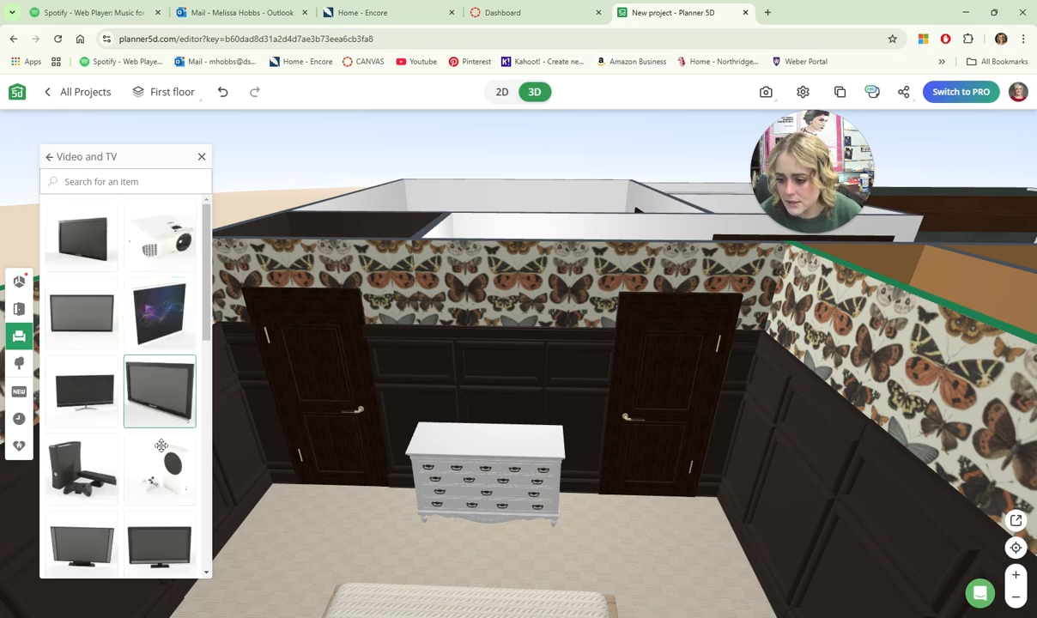
pyautogui.scroll(-4, 155, 403)
pyautogui.scroll(-3, 159, 442)
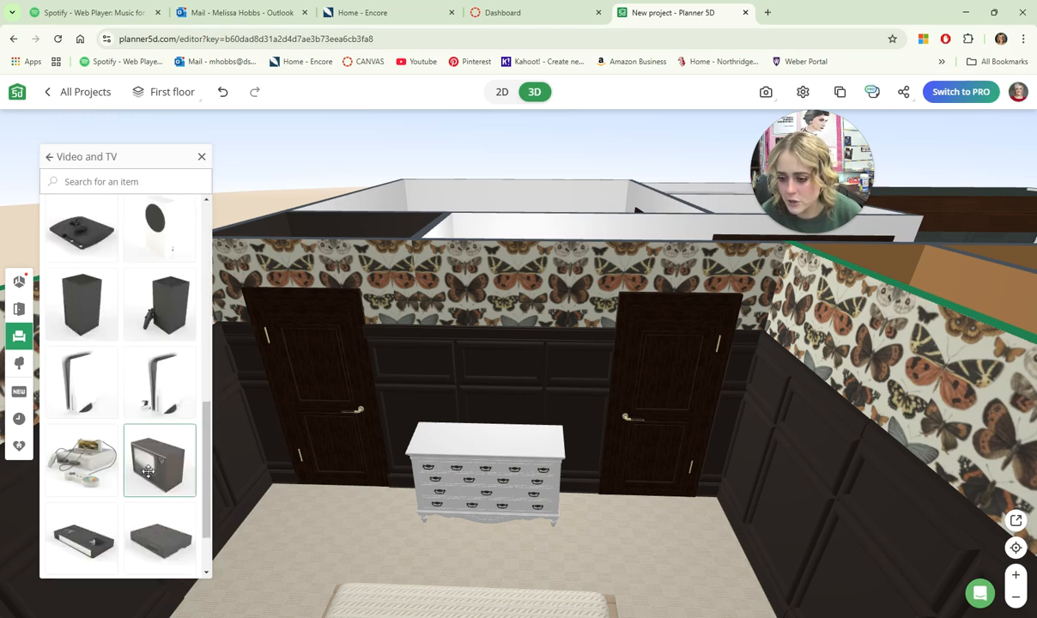
pyautogui.scroll(5, 147, 469)
pyautogui.scroll(1, 148, 468)
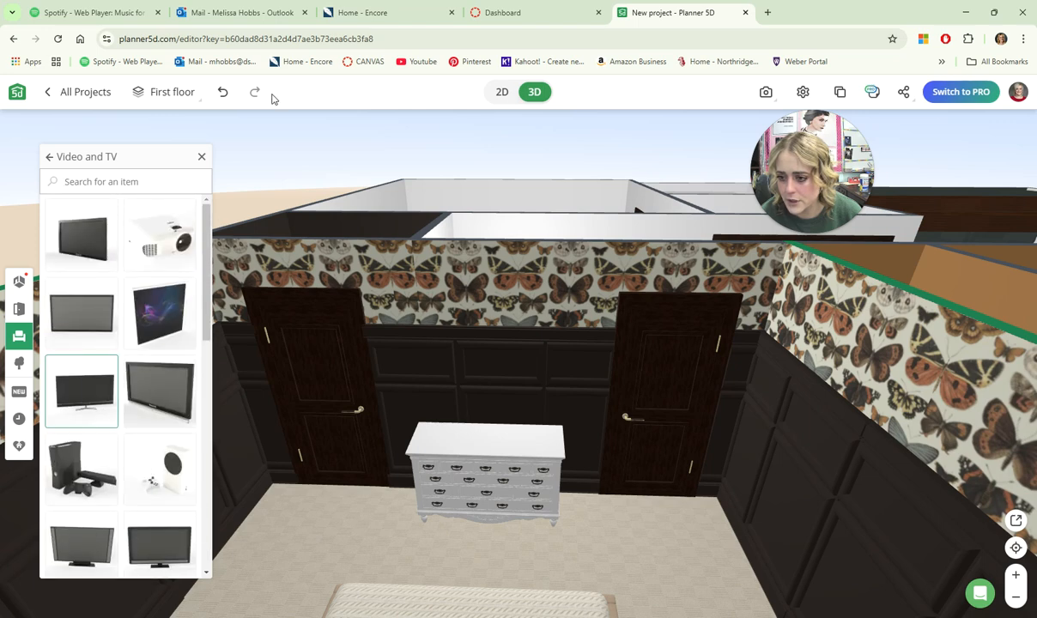
pyautogui.moveTo(92, 242); pyautogui.dragTo(527, 311)
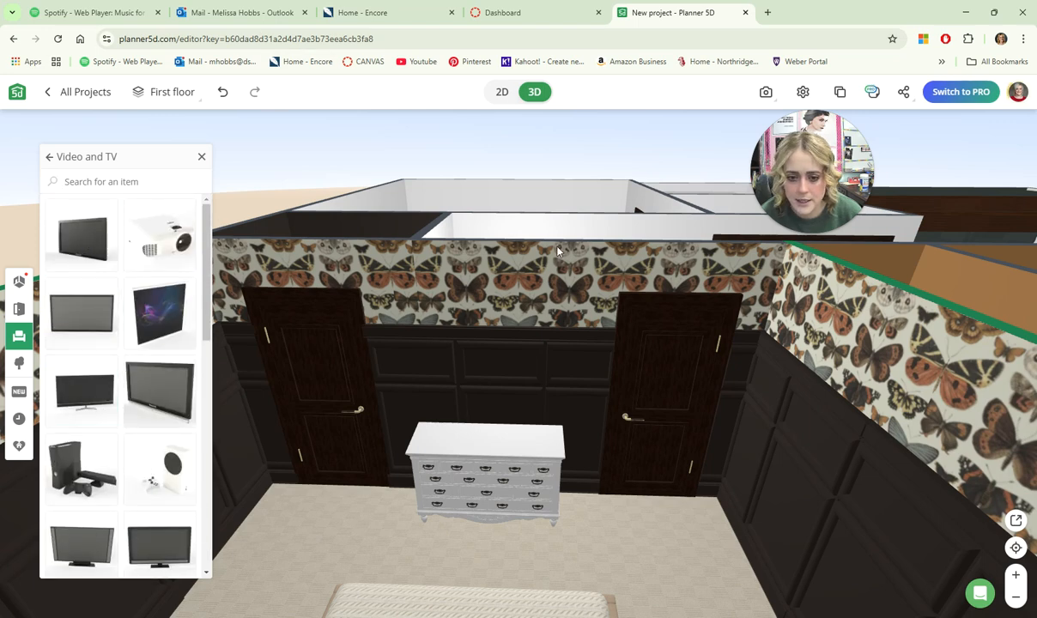
# Move the television from the adjoining hallway onto the bedroom wall above the white dresser, between the two dark doors.
pyautogui.moveTo(558, 223); pyautogui.dragTo(532, 318)
pyautogui.scroll(3, 555, 358)
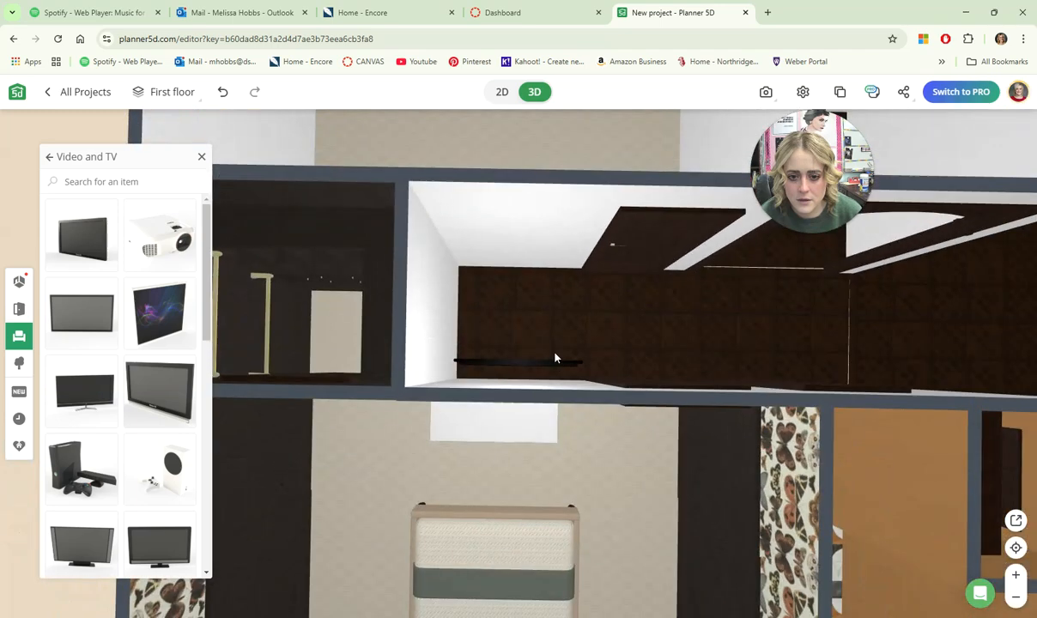
pyautogui.click(551, 364)
pyautogui.click(547, 363)
pyautogui.moveTo(534, 363); pyautogui.dragTo(553, 458)
pyautogui.moveTo(596, 470); pyautogui.dragTo(496, 357)
pyautogui.click(516, 358)
pyautogui.moveTo(678, 478); pyautogui.dragTo(655, 426)
pyautogui.scroll(4, 615, 435)
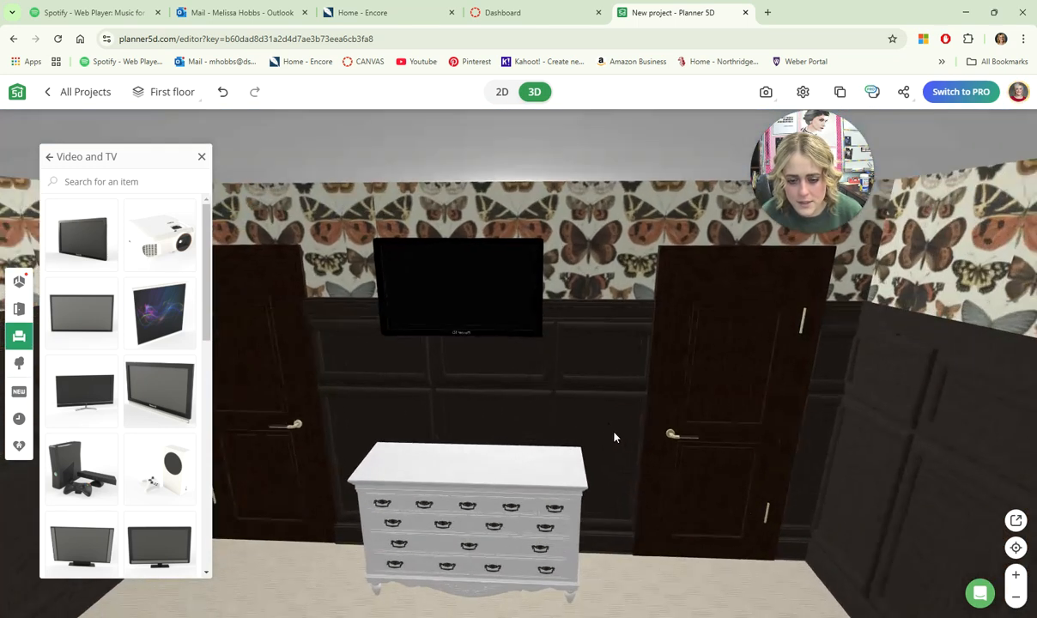
# Lower the television on the wall to a levitation of 66.93 inches.
pyautogui.moveTo(518, 370); pyautogui.dragTo(604, 374, button='right')
pyautogui.click(539, 345)
pyautogui.moveTo(525, 386)
pyautogui.mouseDown()
pyautogui.moveTo(527, 420)
pyautogui.moveTo(525, 393)
pyautogui.mouseUp()
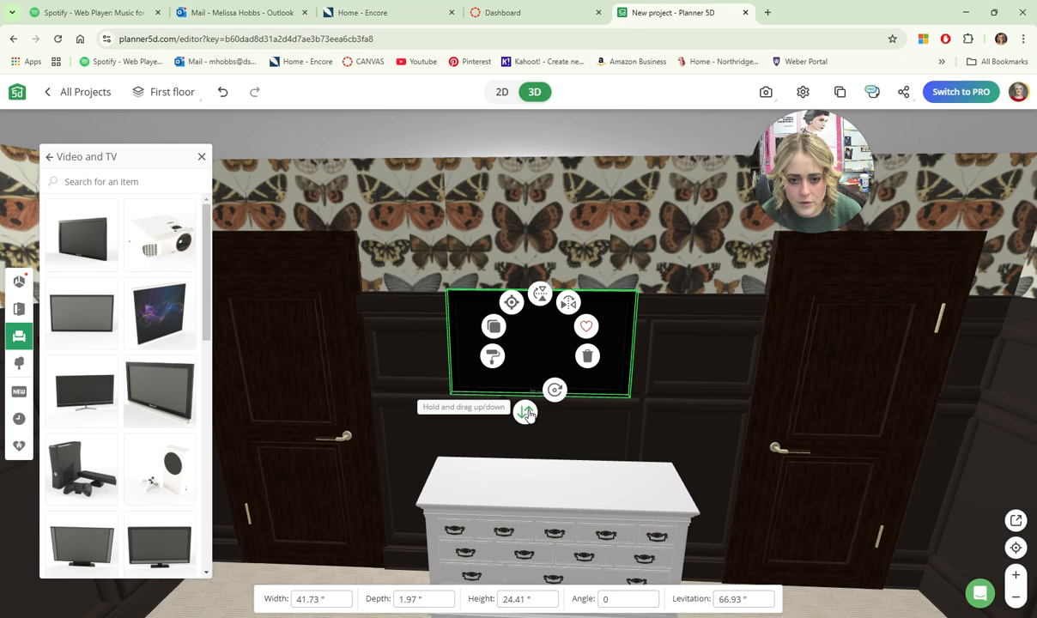
# Widen the wall-mounted television to 56.73 inches.
pyautogui.click(344, 596)
pyautogui.click(344, 597)
pyautogui.click(344, 597)
pyautogui.click(344, 596)
pyautogui.click(344, 596)
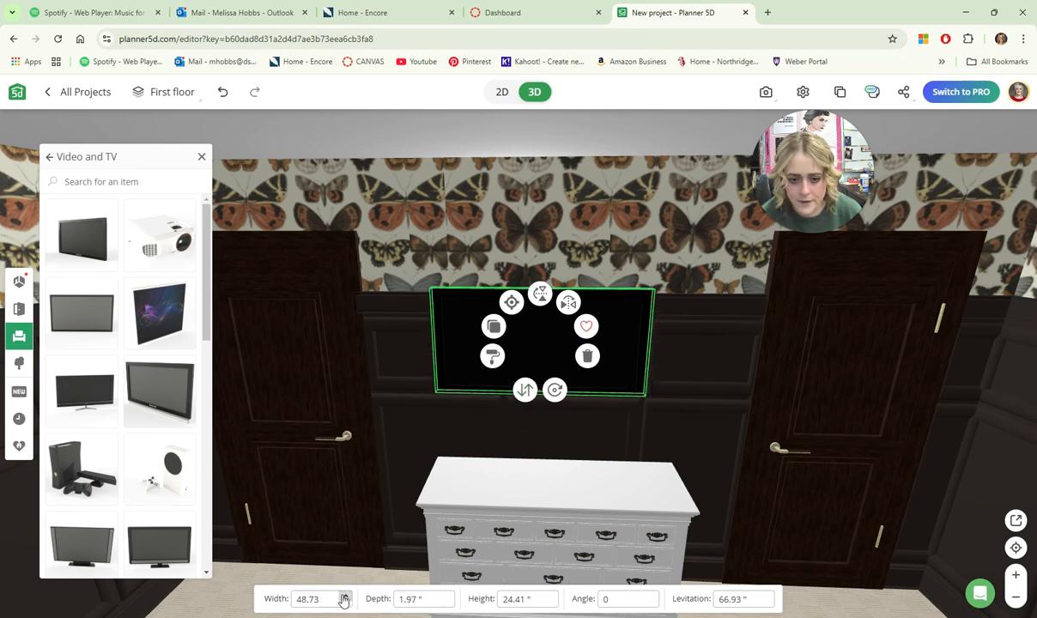
pyautogui.click(344, 596)
pyautogui.click(344, 596)
pyautogui.click(344, 597)
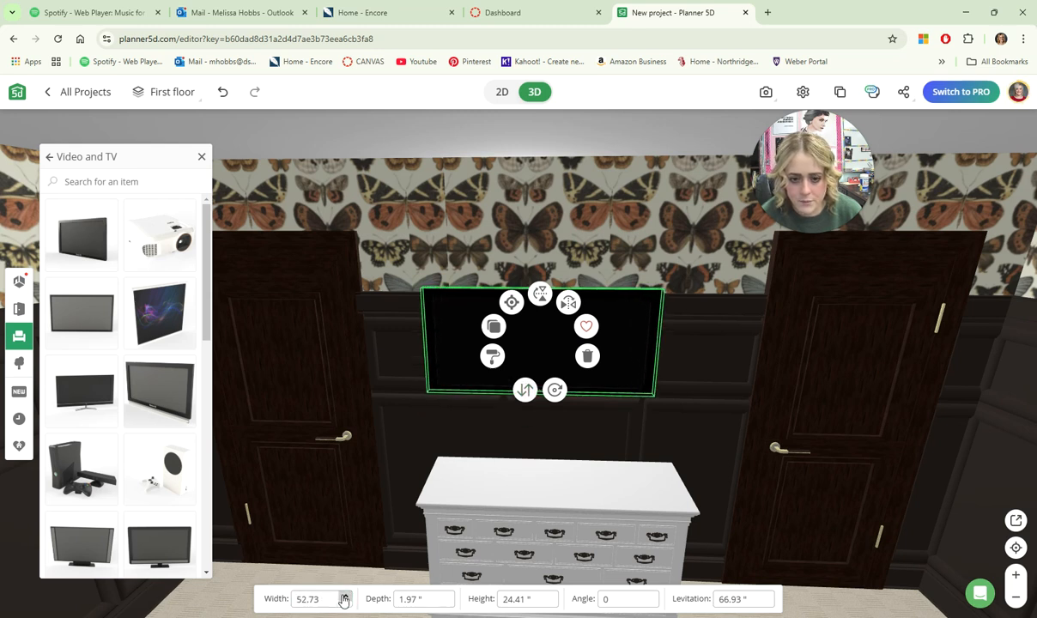
# Increase the television's height to 32.41 inches.
pyautogui.click(551, 595)
pyautogui.click(552, 596)
pyautogui.click(552, 596)
pyautogui.click(552, 596)
pyautogui.click(553, 595)
pyautogui.click(553, 595)
pyautogui.click(553, 595)
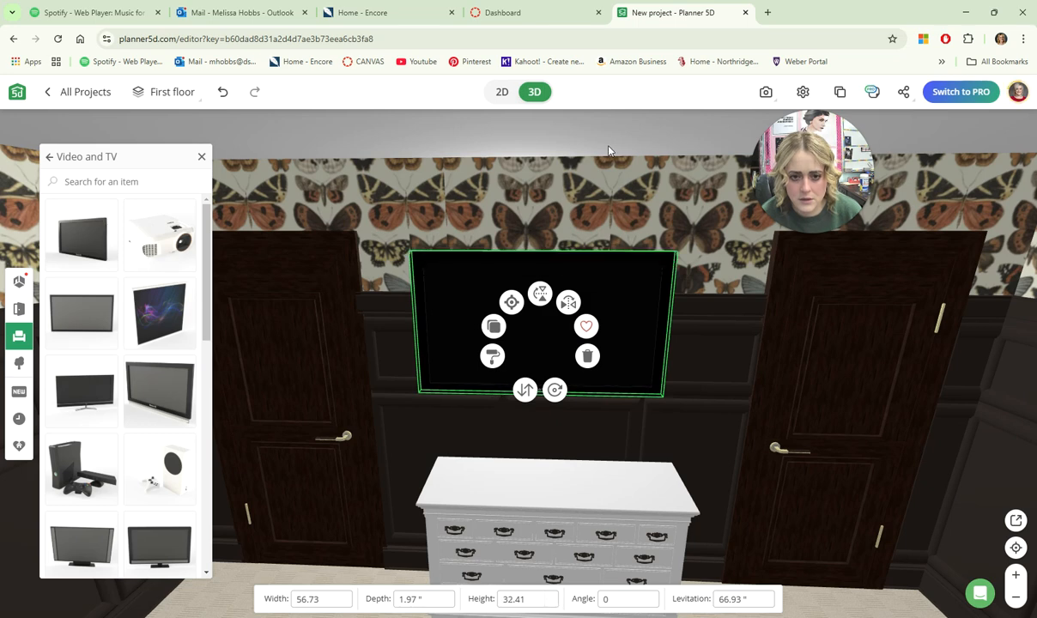
# Shift the enlarged television slightly sideways to center it above the white dresser.
pyautogui.click(675, 233)
pyautogui.moveTo(684, 279)
pyautogui.mouseDown()
pyautogui.moveTo(668, 289)
pyautogui.moveTo(692, 275)
pyautogui.mouseUp()
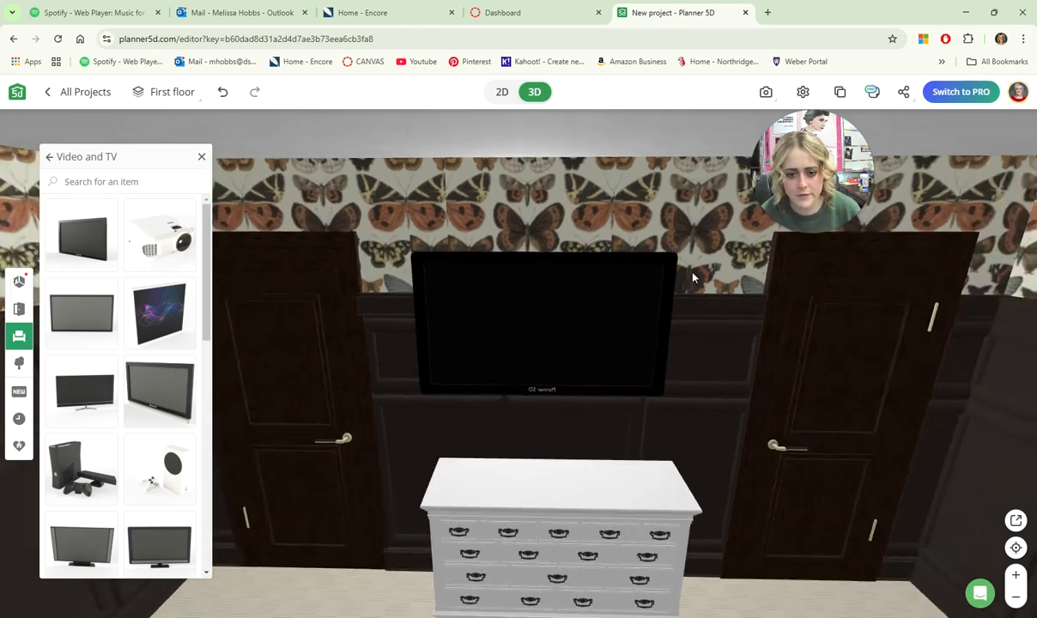
pyautogui.click(605, 295)
pyautogui.moveTo(567, 292); pyautogui.dragTo(574, 299)
pyautogui.click(692, 410)
# Examine the bedroom's furniture arrangement from several angles, covering the television wall, the bed and the nightstands.
pyautogui.scroll(-3, 653, 454)
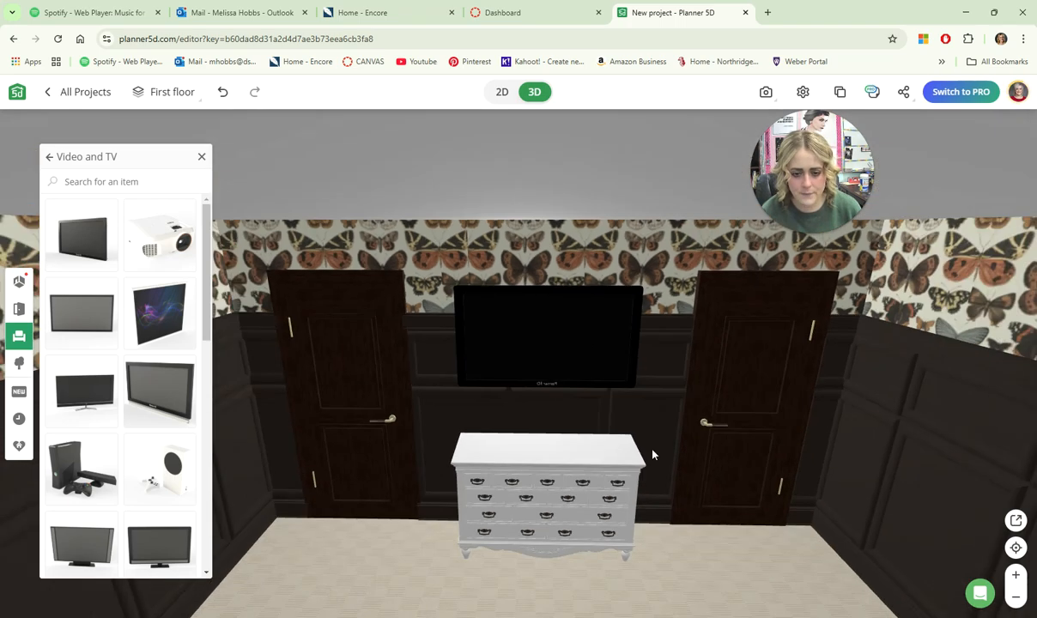
pyautogui.moveTo(652, 455); pyautogui.dragTo(581, 449)
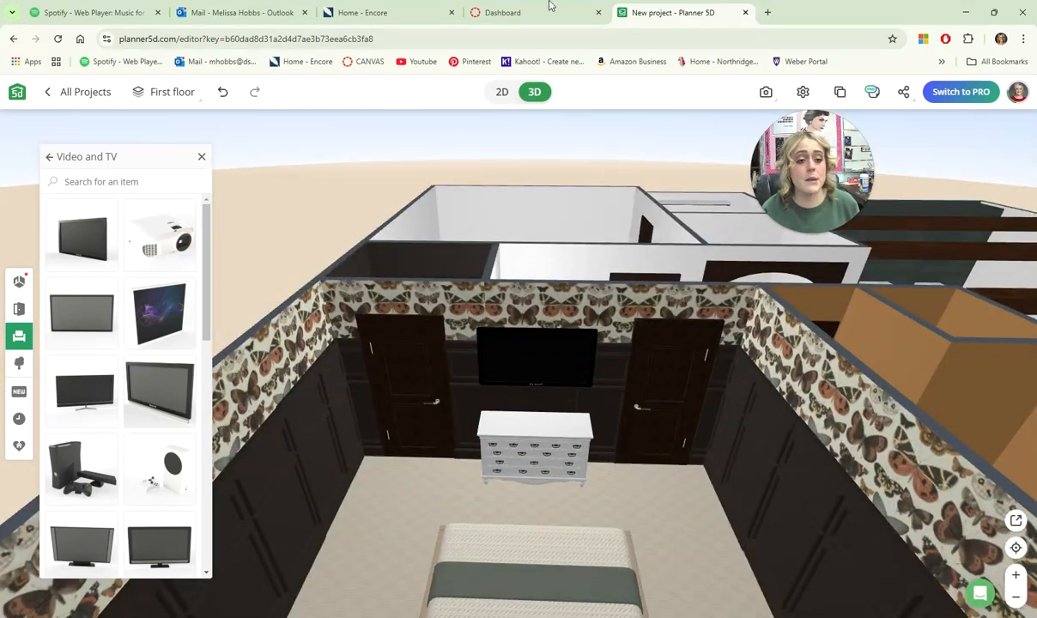
pyautogui.scroll(-2, 603, 508)
pyautogui.scroll(4, 562, 527)
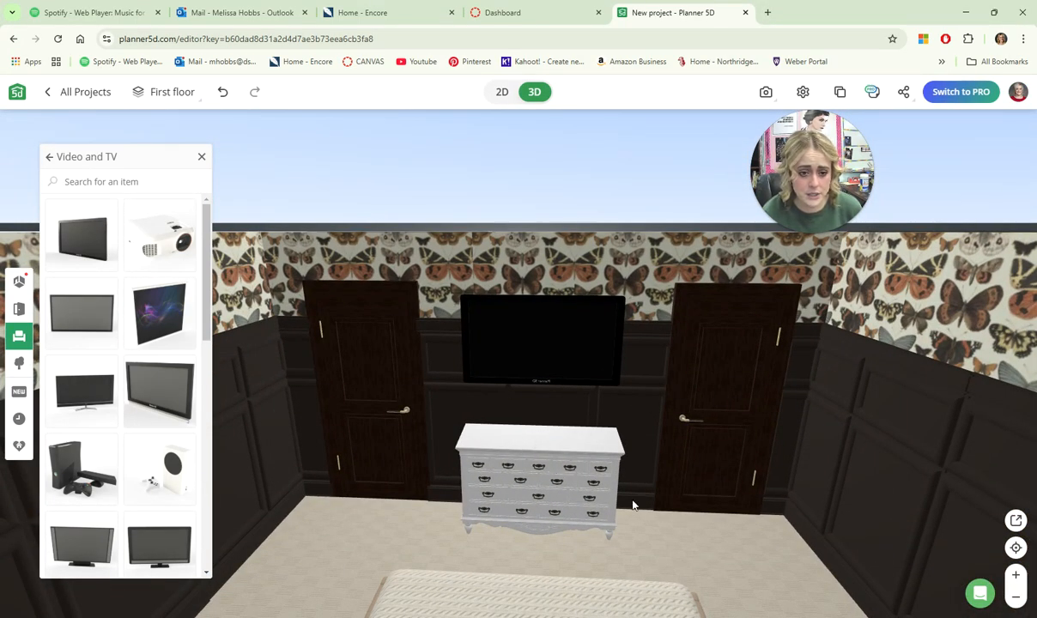
pyautogui.moveTo(632, 505); pyautogui.dragTo(582, 525)
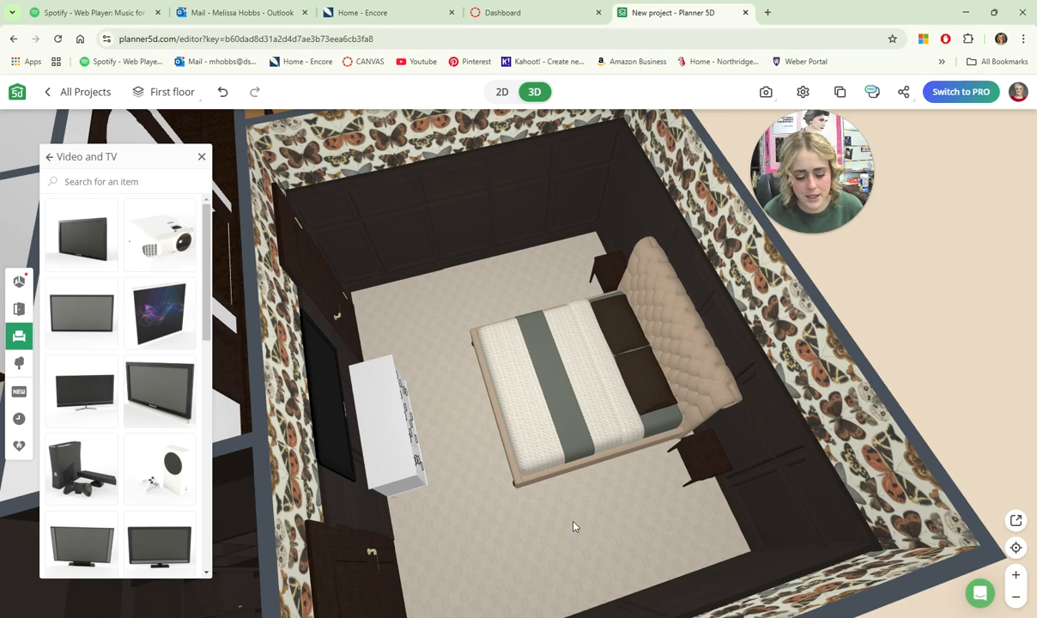
pyautogui.moveTo(529, 502); pyautogui.dragTo(437, 470)
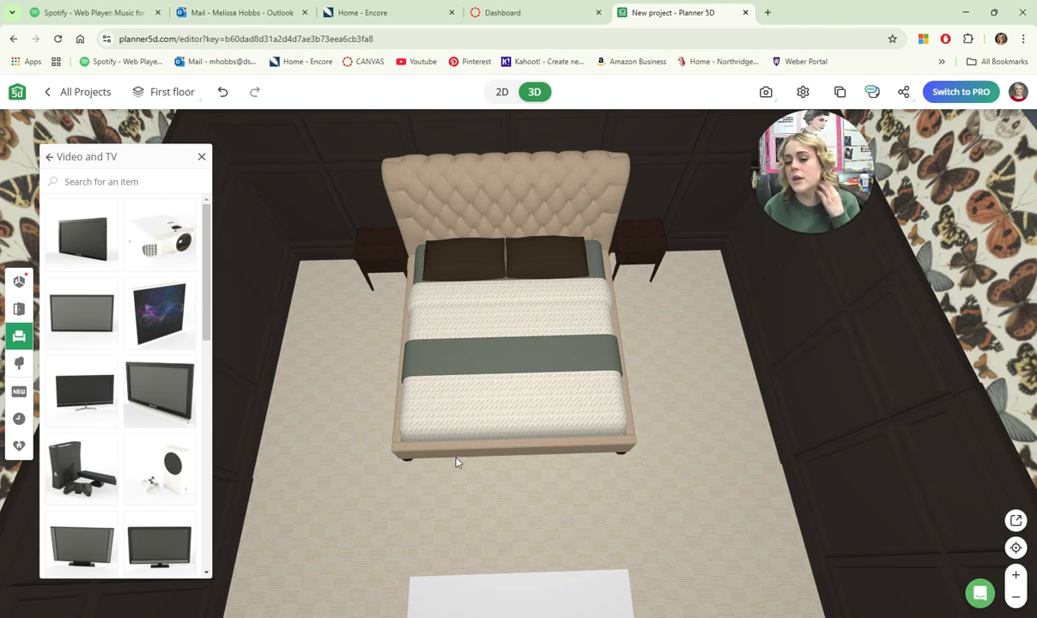
pyautogui.moveTo(448, 315); pyautogui.dragTo(543, 453)
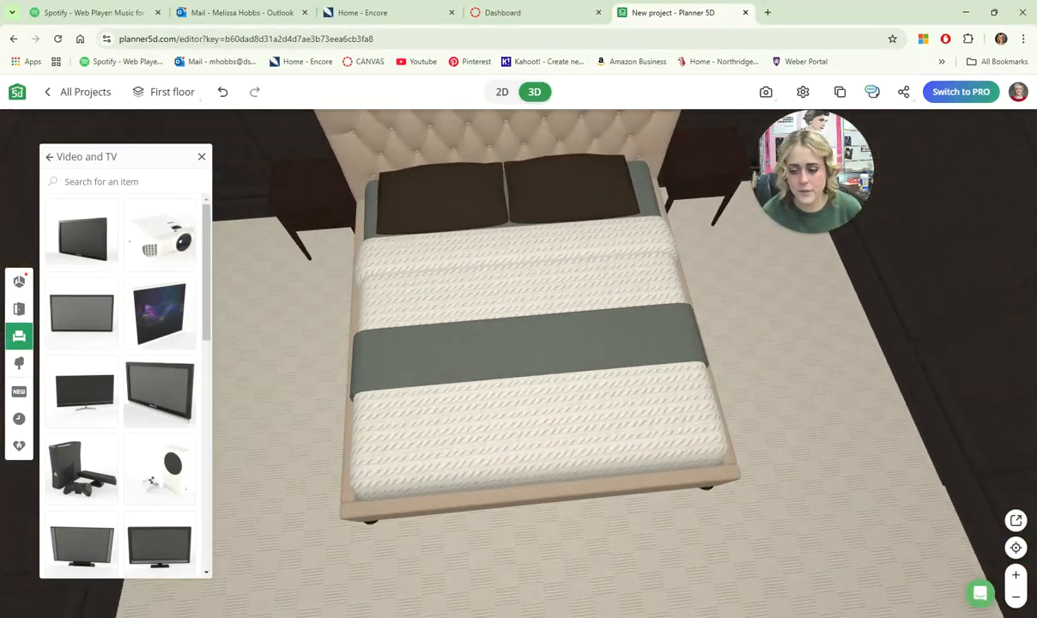
pyautogui.scroll(-5, 505, 370)
pyautogui.moveTo(505, 370); pyautogui.dragTo(521, 384)
# Find the Rugs category in the interior catalog and look through its rug models.
pyautogui.click(49, 157)
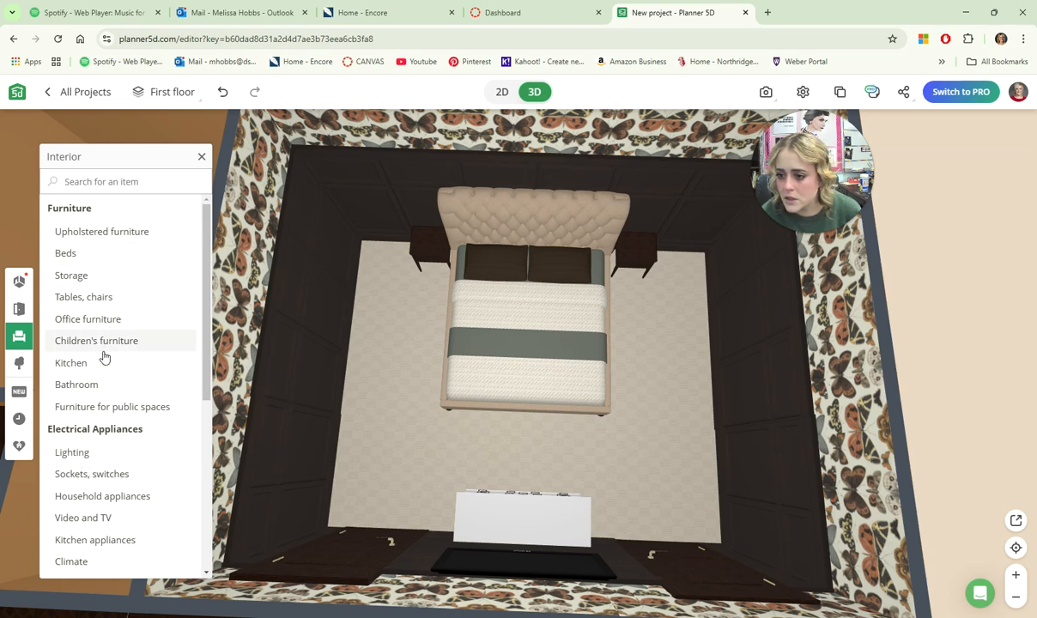
pyautogui.scroll(-1, 100, 407)
pyautogui.scroll(-3, 98, 446)
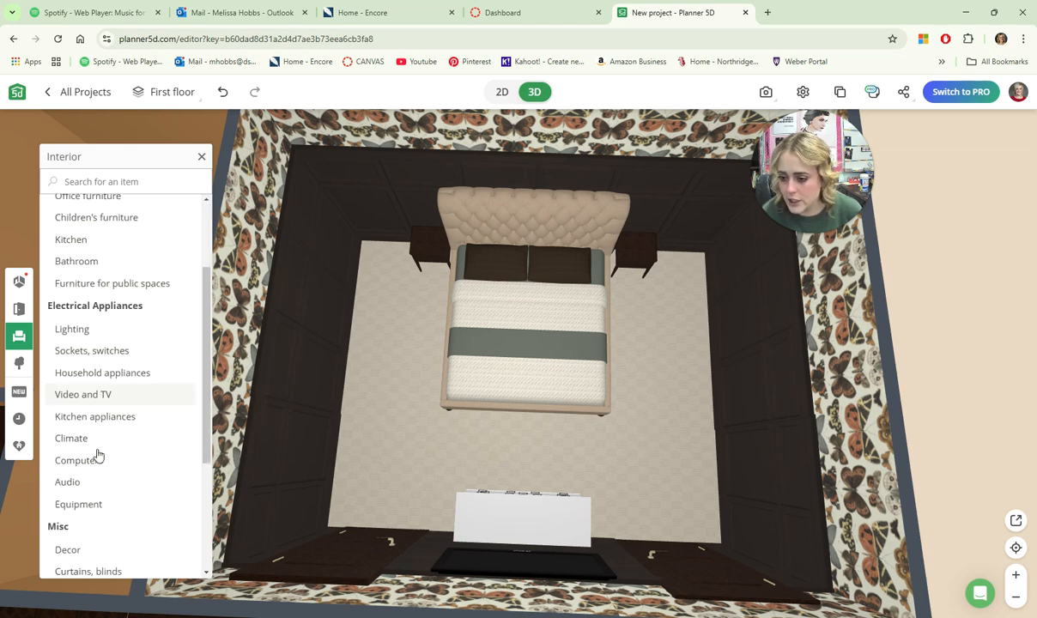
pyautogui.click(108, 429)
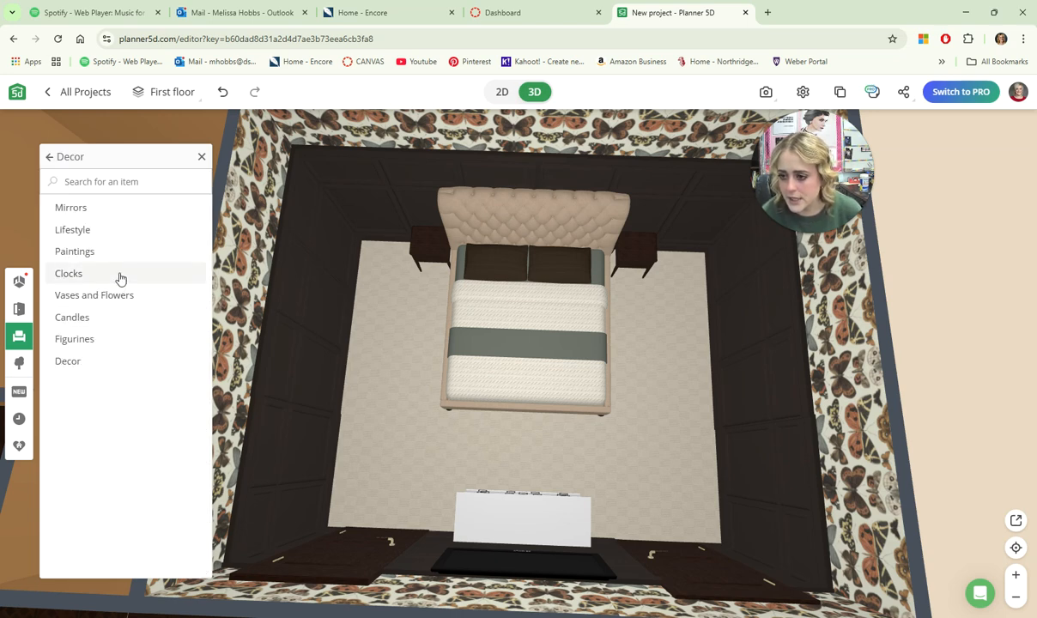
pyautogui.click(50, 158)
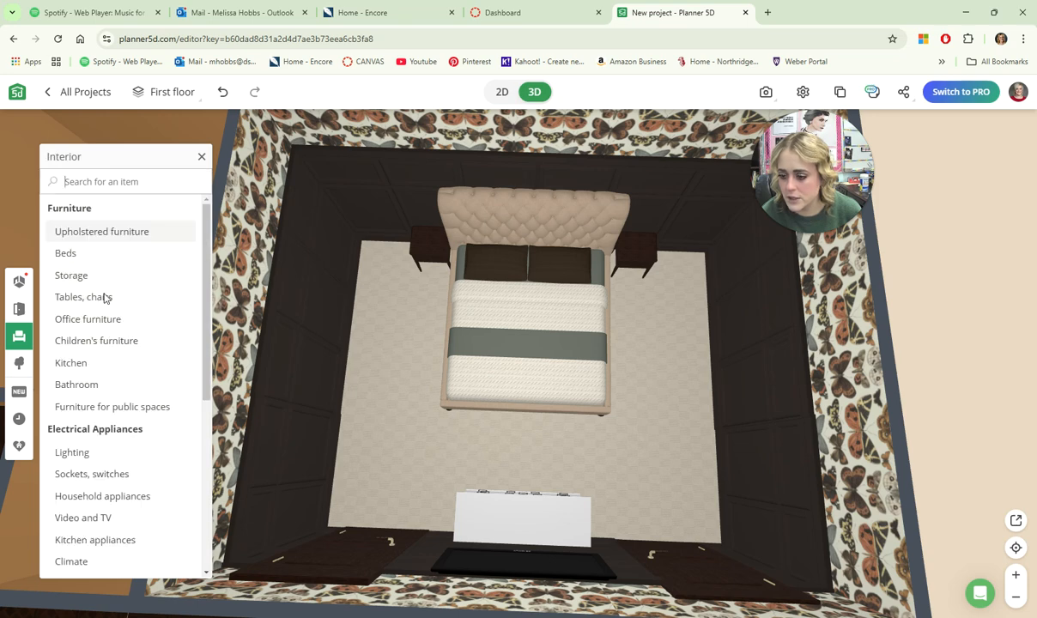
pyautogui.scroll(-4, 86, 506)
pyautogui.scroll(-1, 93, 515)
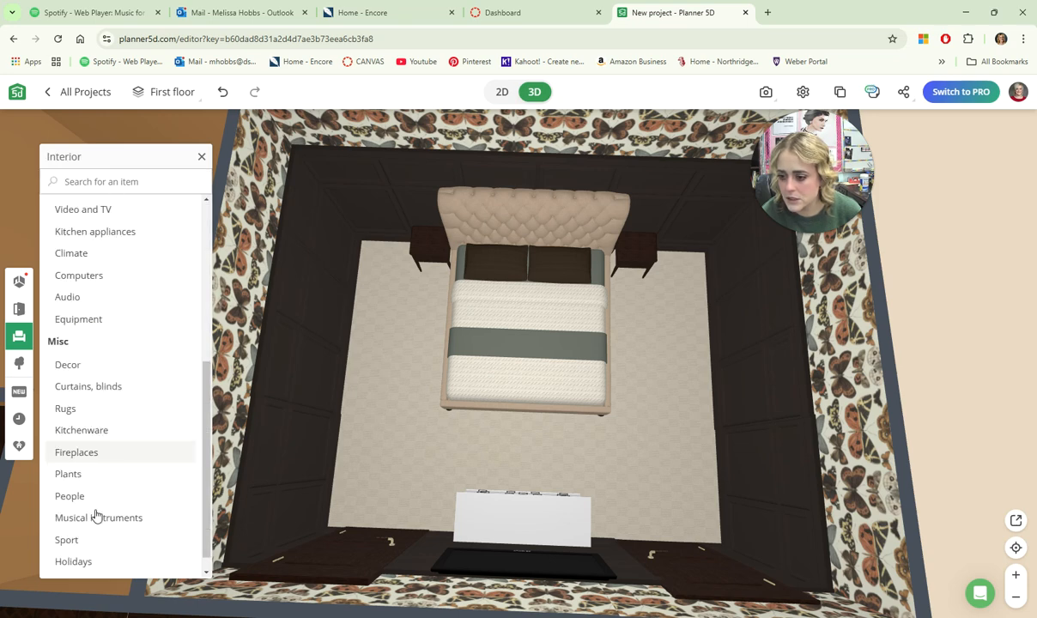
pyautogui.click(82, 407)
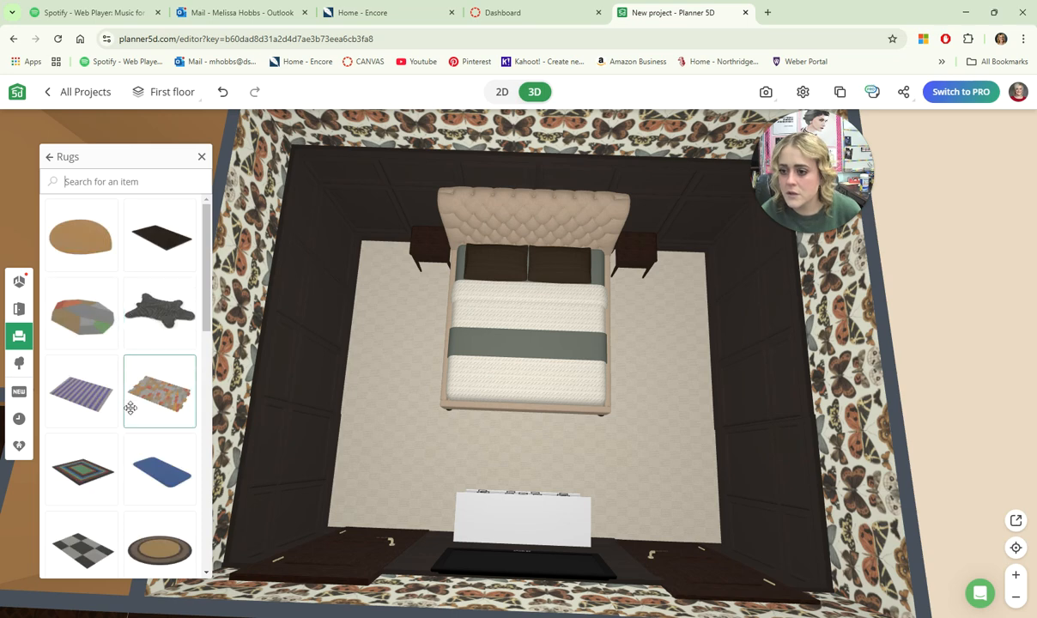
pyautogui.scroll(-6, 130, 394)
pyautogui.scroll(-2, 132, 438)
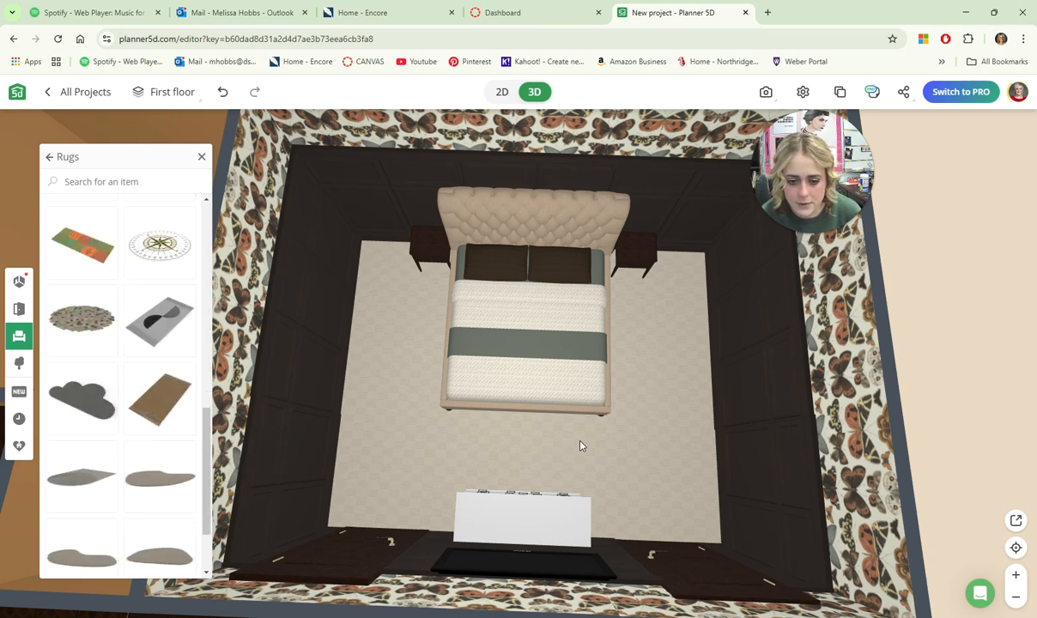
# Place the brown woven rug with fringed ends on the bedroom floor beside the bed.
pyautogui.scroll(-5, 637, 400)
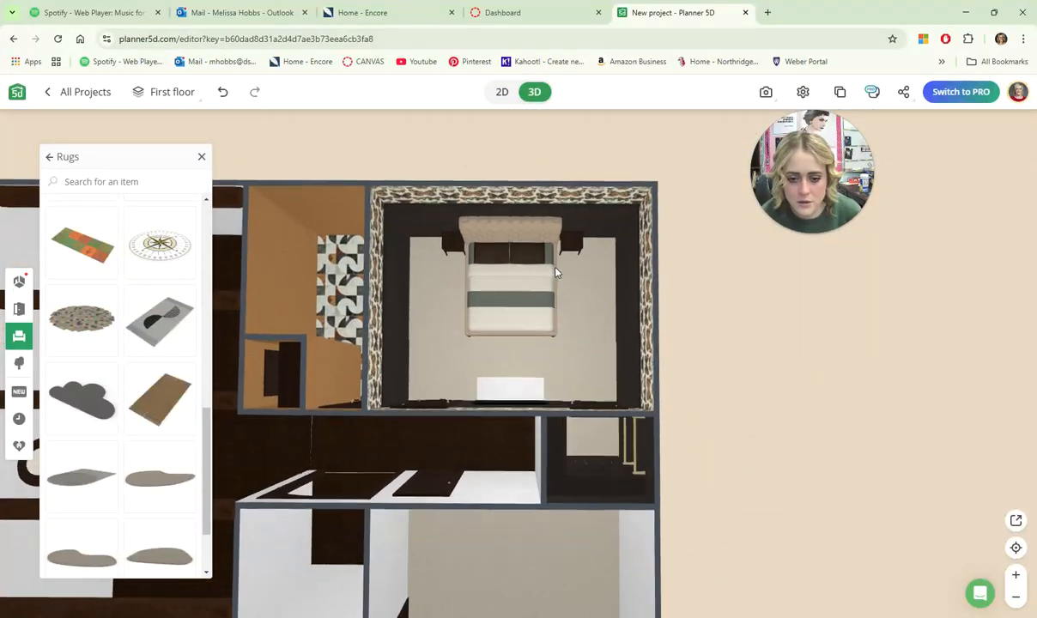
pyautogui.moveTo(555, 272); pyautogui.dragTo(545, 129, button='right')
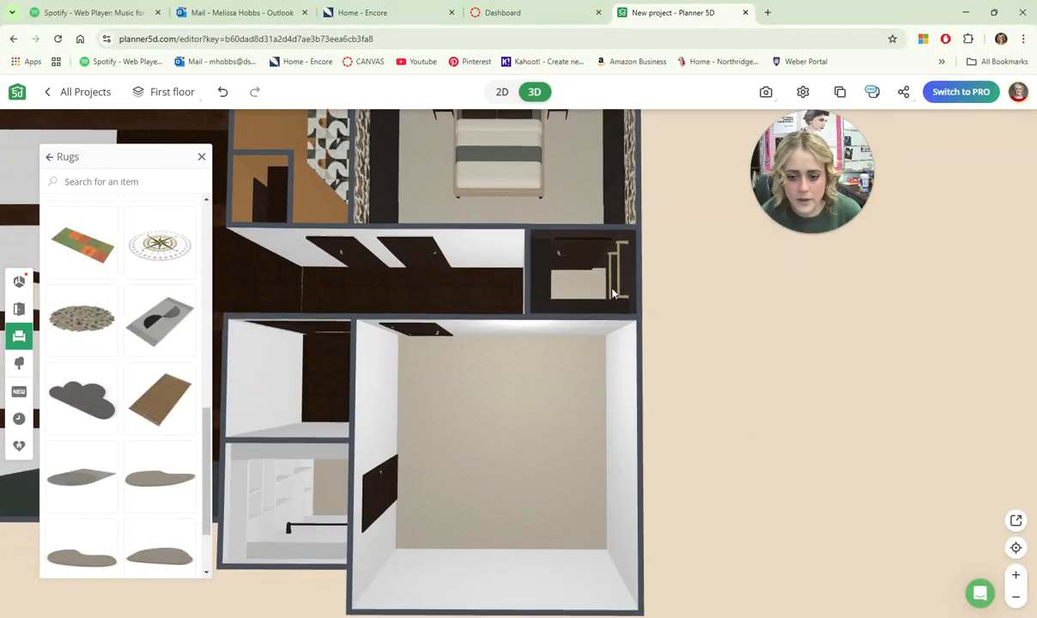
pyautogui.scroll(-3, 708, 392)
pyautogui.moveTo(706, 395); pyautogui.dragTo(675, 474, button='right')
pyautogui.scroll(7, 569, 345)
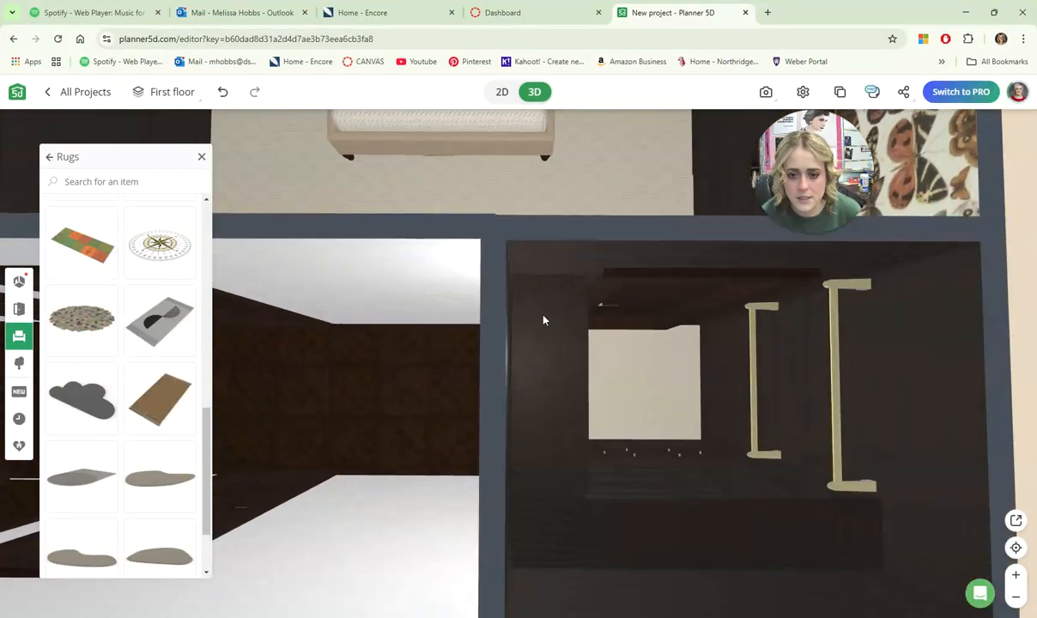
pyautogui.moveTo(544, 320); pyautogui.dragTo(572, 498, button='right')
pyautogui.moveTo(161, 405); pyautogui.dragTo(288, 254)
pyautogui.scroll(5, 363, 373)
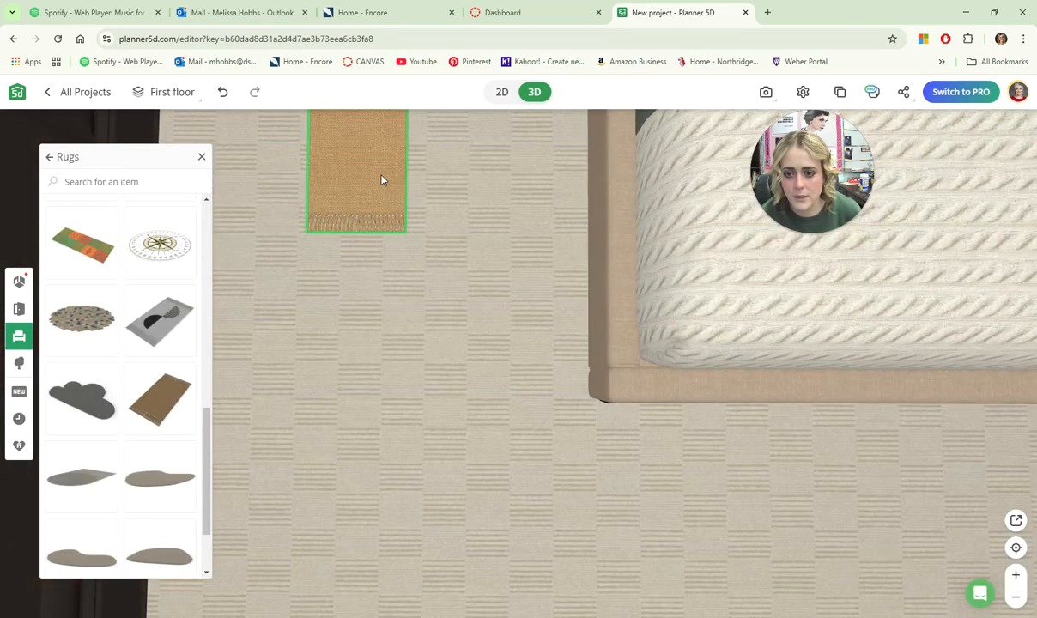
# Set the woven rug's width to 200 inches and move it under the foot end of the bed.
pyautogui.click(382, 182)
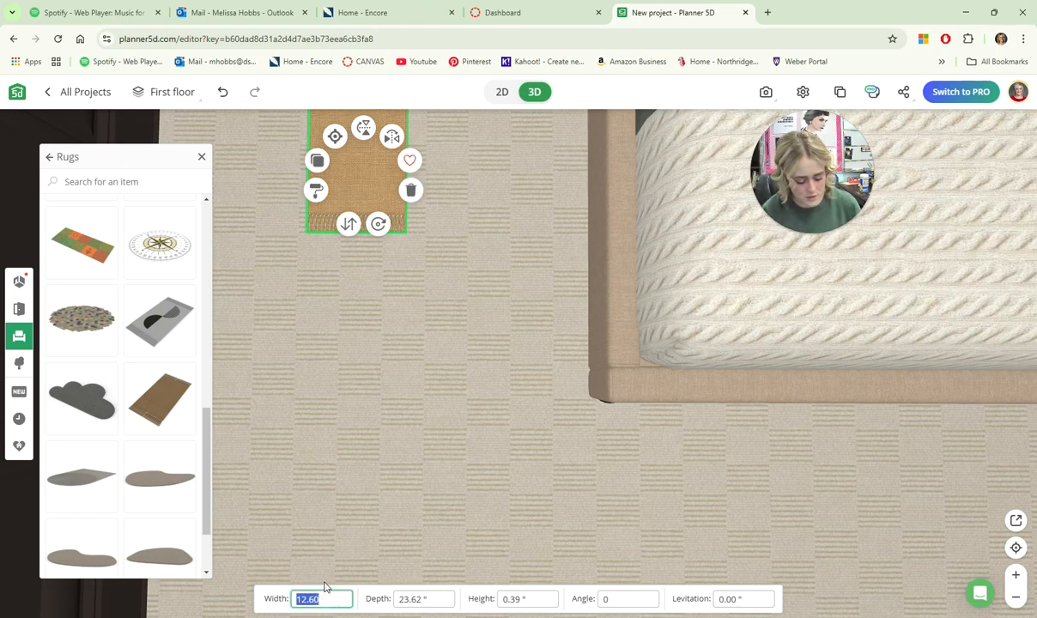
pyautogui.write('200')
pyautogui.scroll(-5, 504, 295)
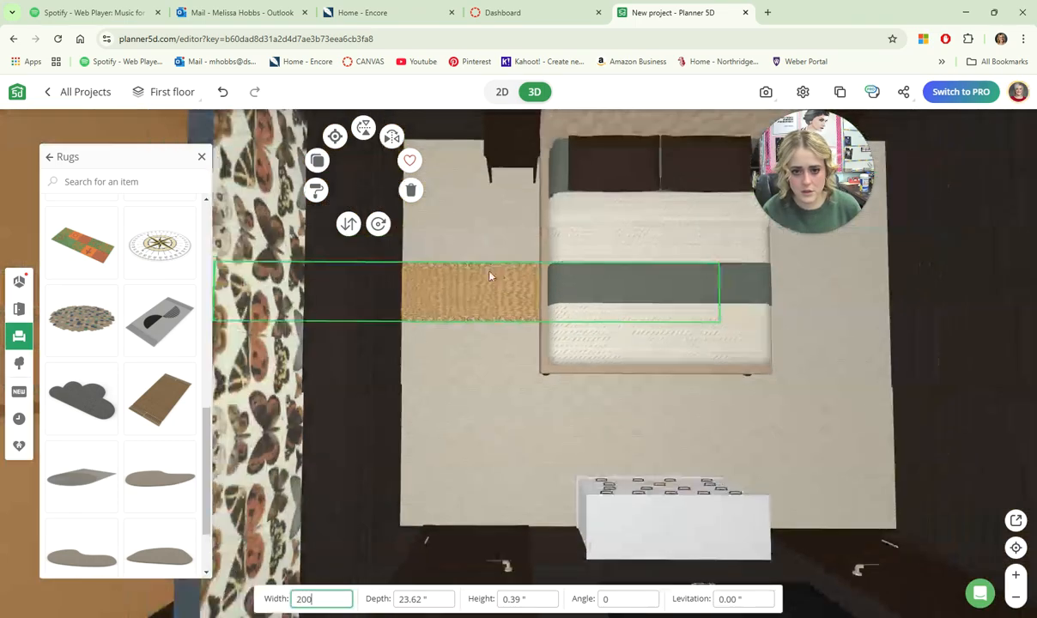
pyautogui.moveTo(488, 276); pyautogui.dragTo(661, 354)
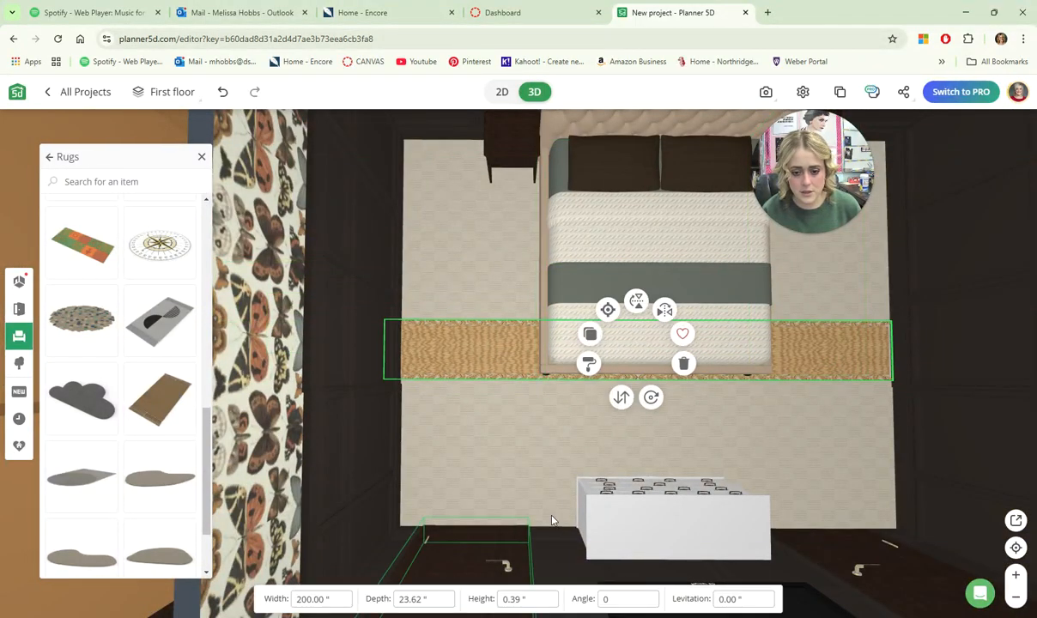
# Reduce the rug's width, trying 150 inches and settling on 130 inches.
pyautogui.click(323, 598)
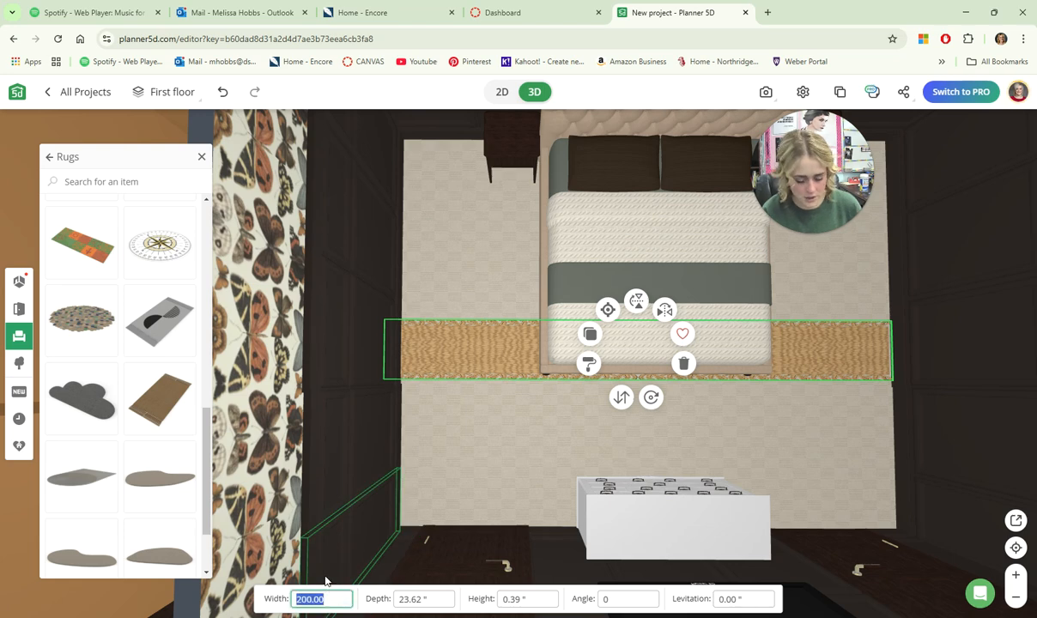
pyautogui.write('150')
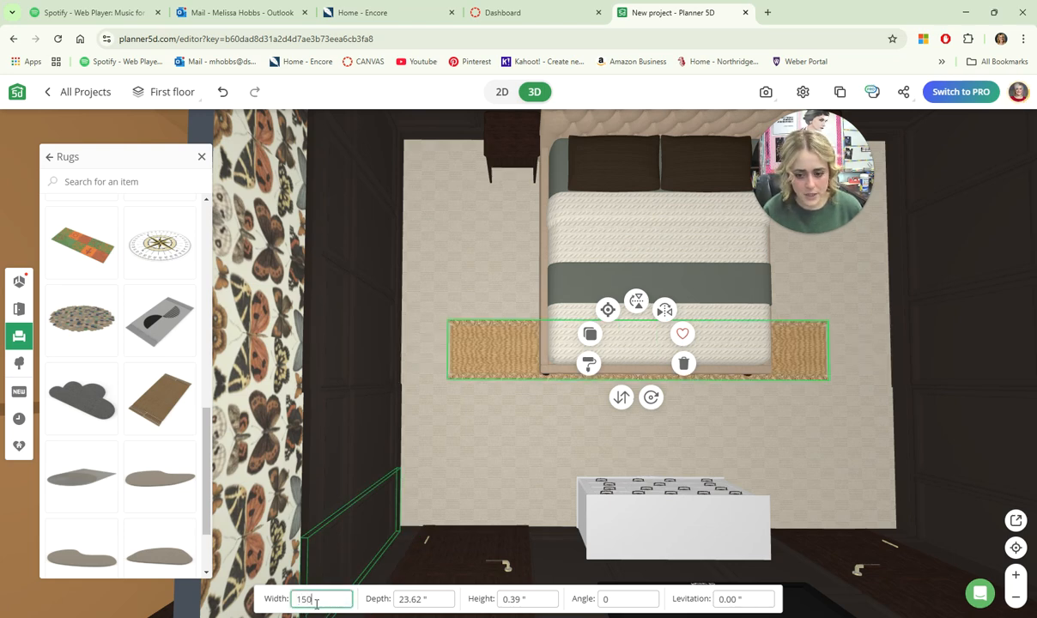
pyautogui.write('130')
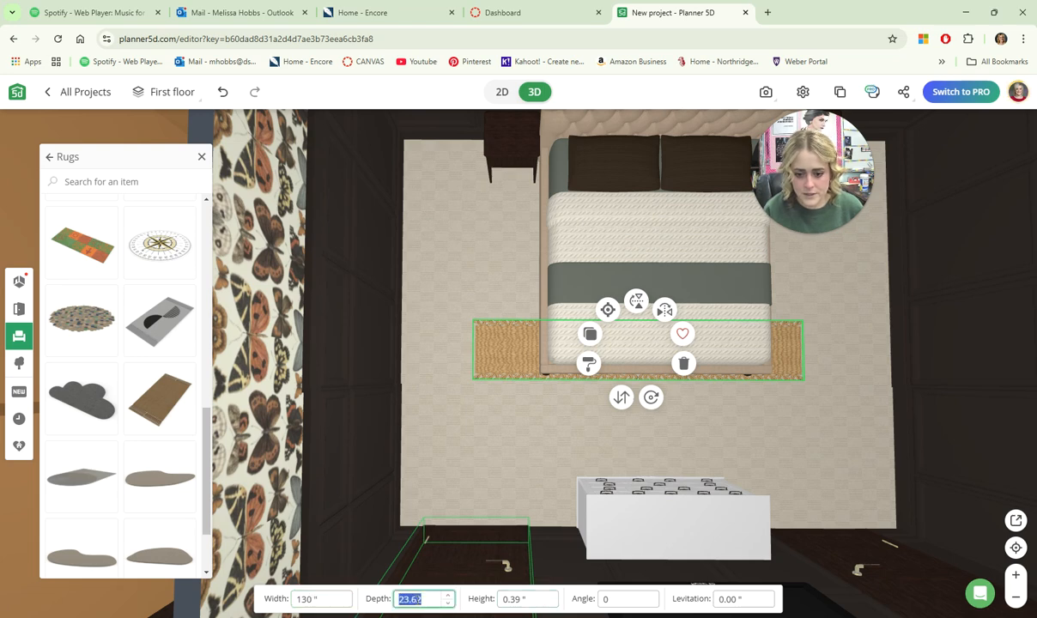
# Set the woven rug's depth to 200 inches, rotate it to 90 degrees and reposition it under the bed.
pyautogui.write('200')
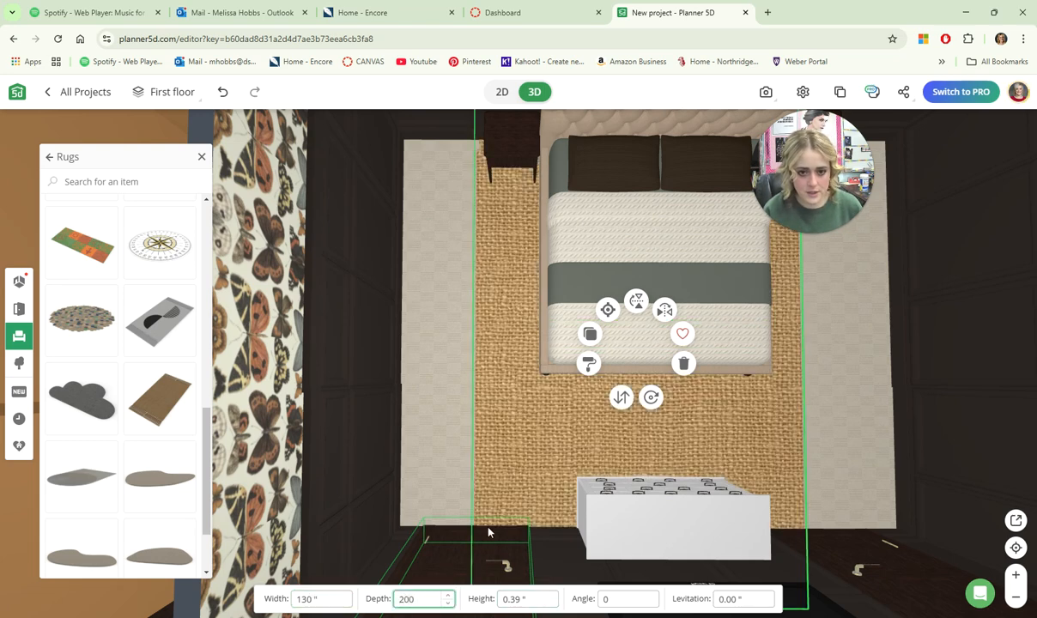
pyautogui.moveTo(488, 532); pyautogui.dragTo(534, 488)
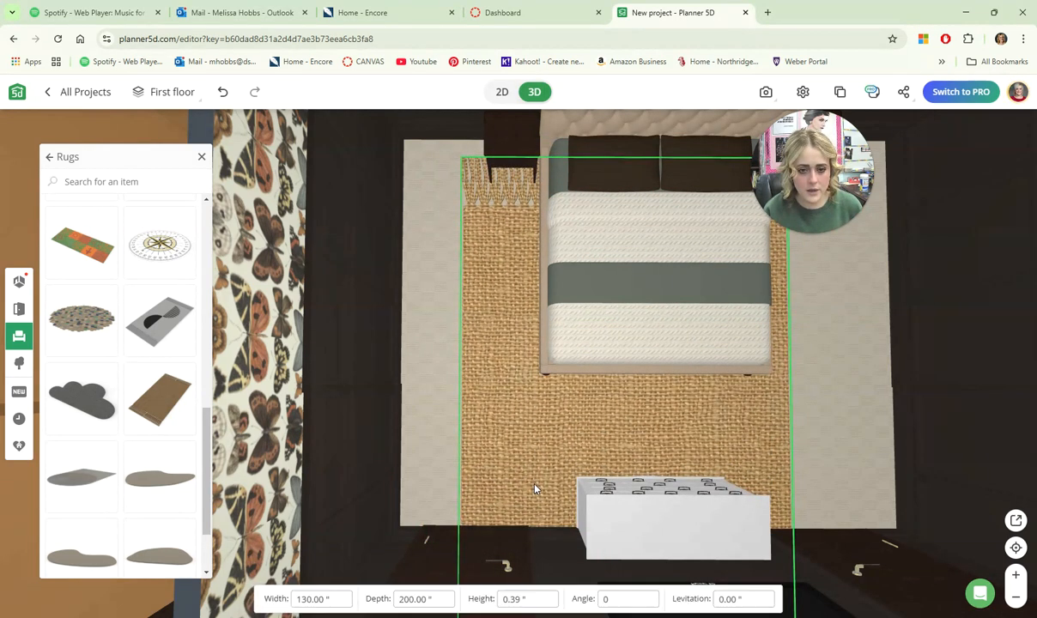
pyautogui.click(620, 599)
pyautogui.write('90')
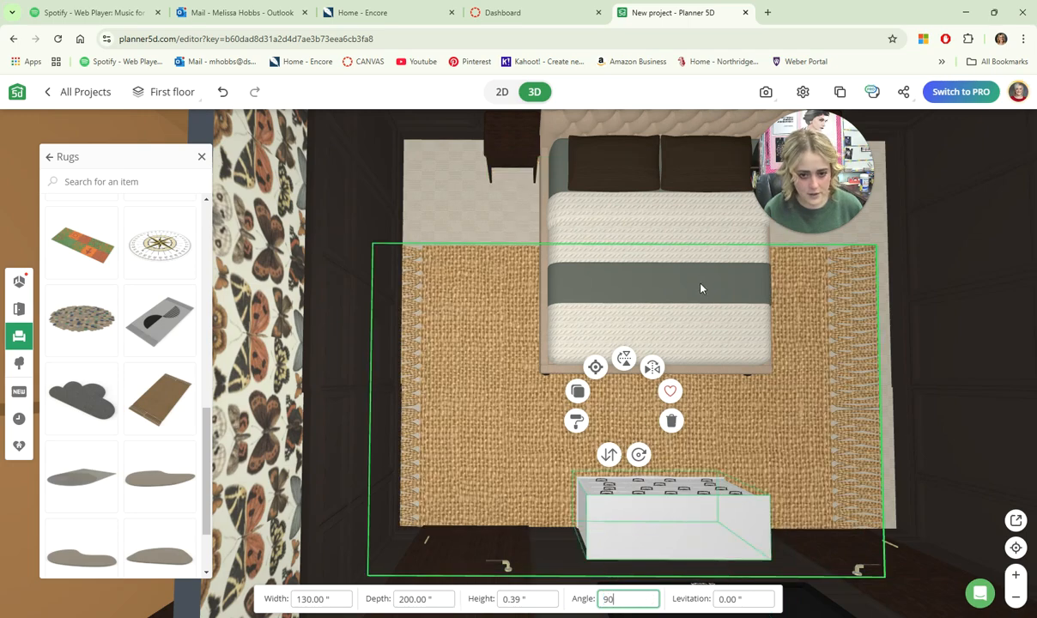
pyautogui.moveTo(738, 386); pyautogui.dragTo(815, 328)
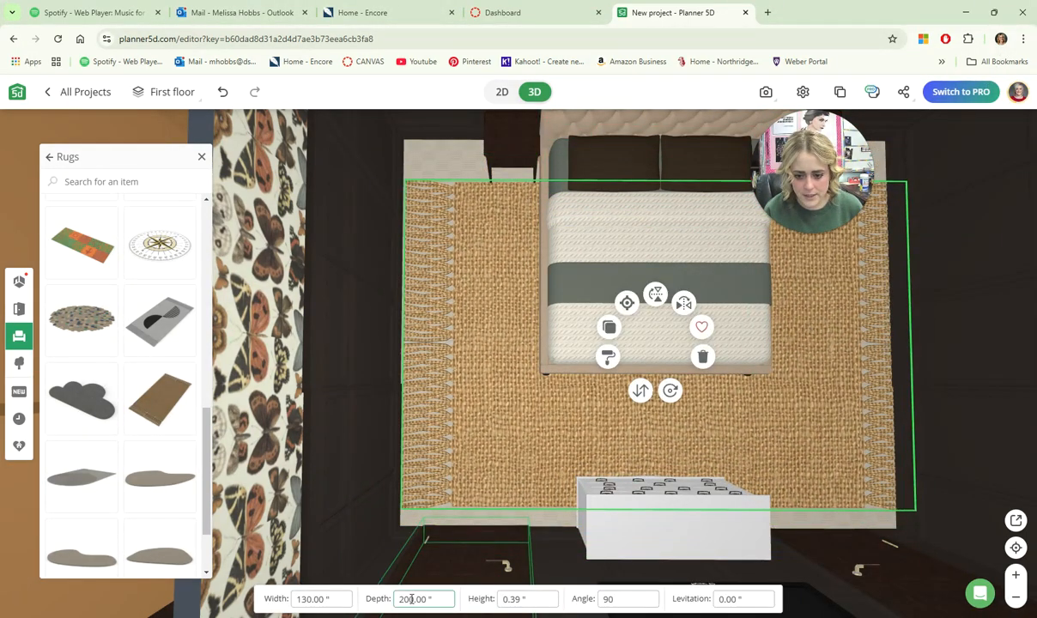
# Adjust the rug's depth, trying 100, 150 and 120 inches and settling on 135 inches, and shift it toward the headboard.
pyautogui.write('100')
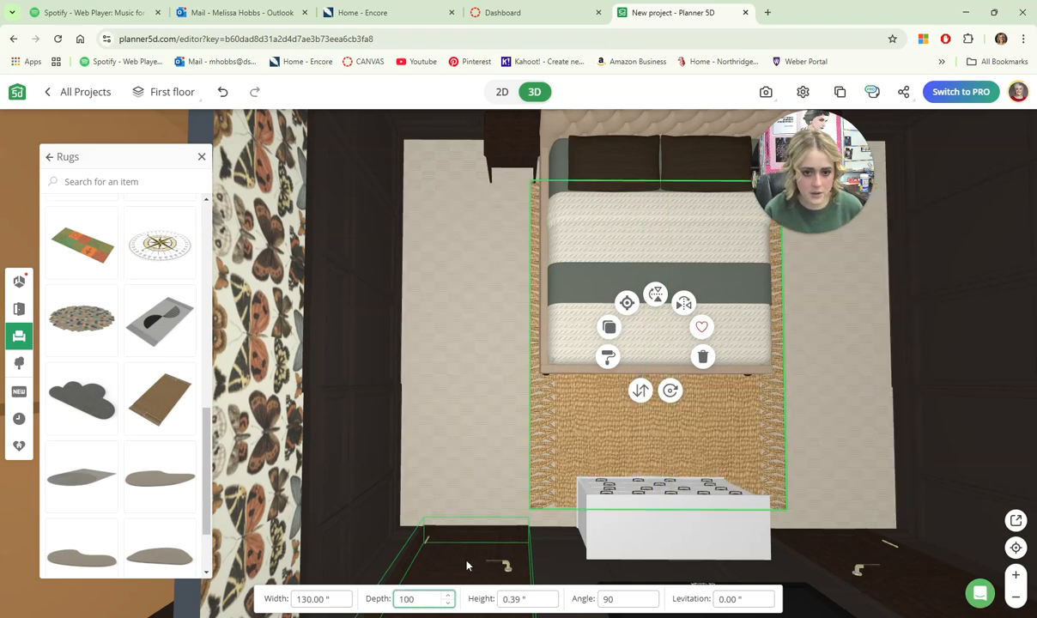
pyautogui.write('150')
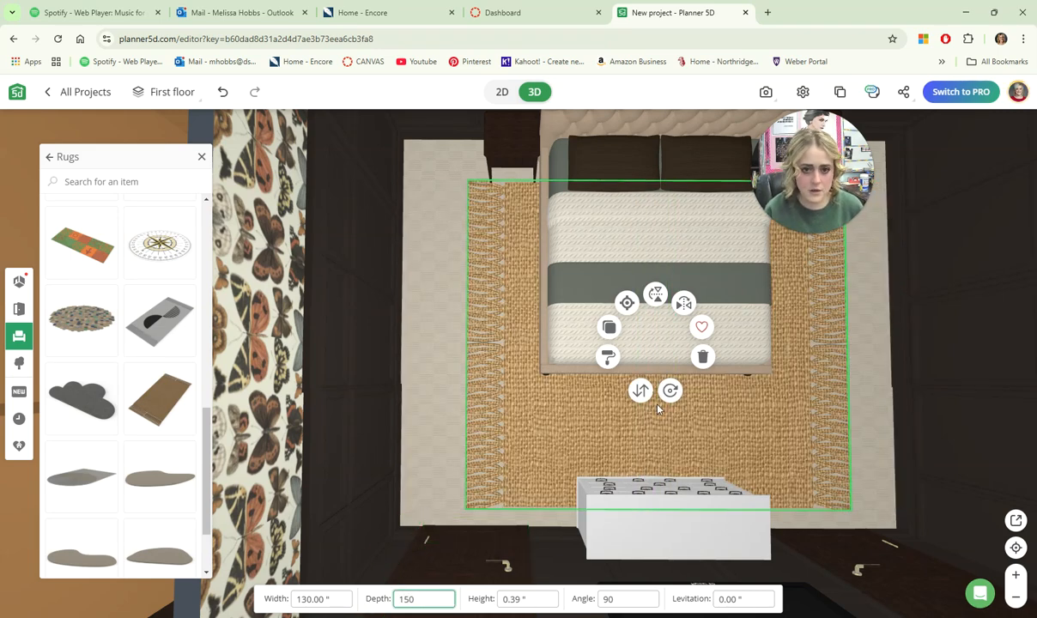
pyautogui.moveTo(658, 409); pyautogui.dragTo(650, 367)
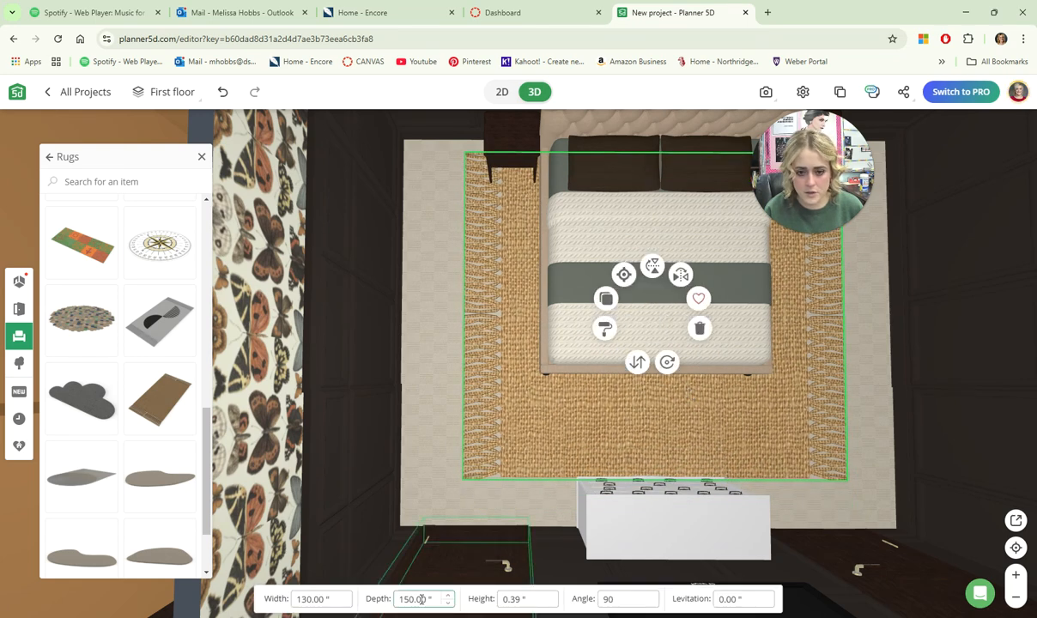
pyautogui.write('120')
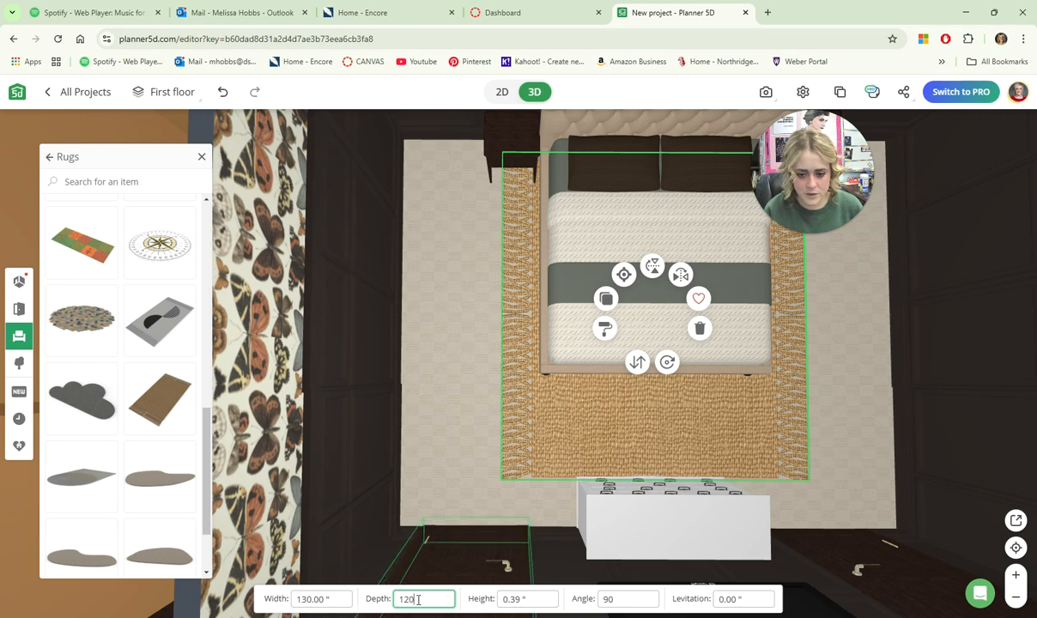
pyautogui.write('135')
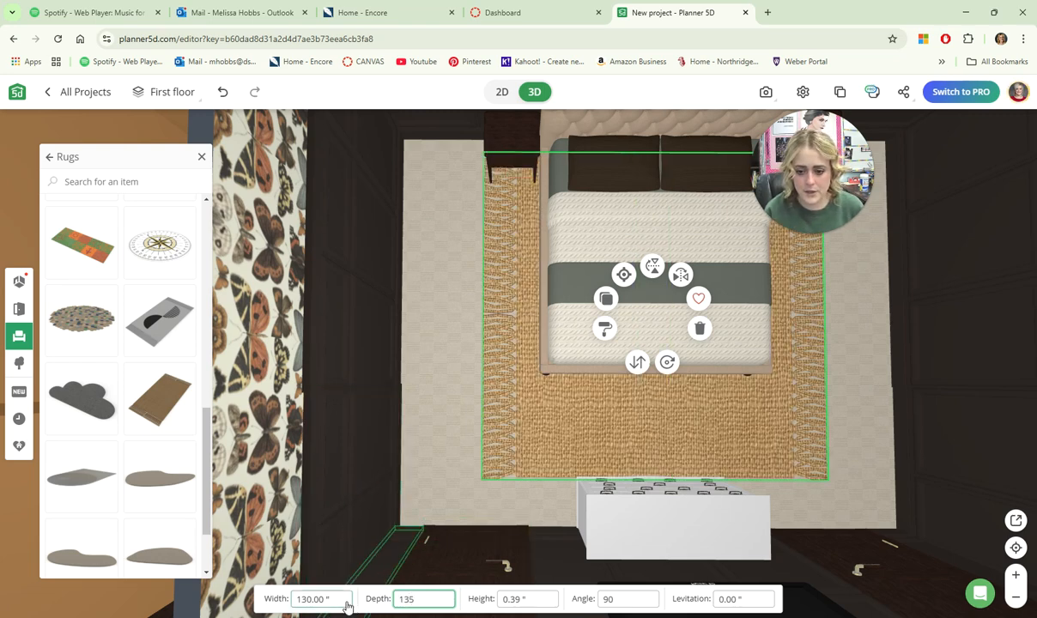
# Reduce the rug's width to 98 inches and nudge it into place beneath the bed.
pyautogui.click(346, 603)
pyautogui.click(346, 604)
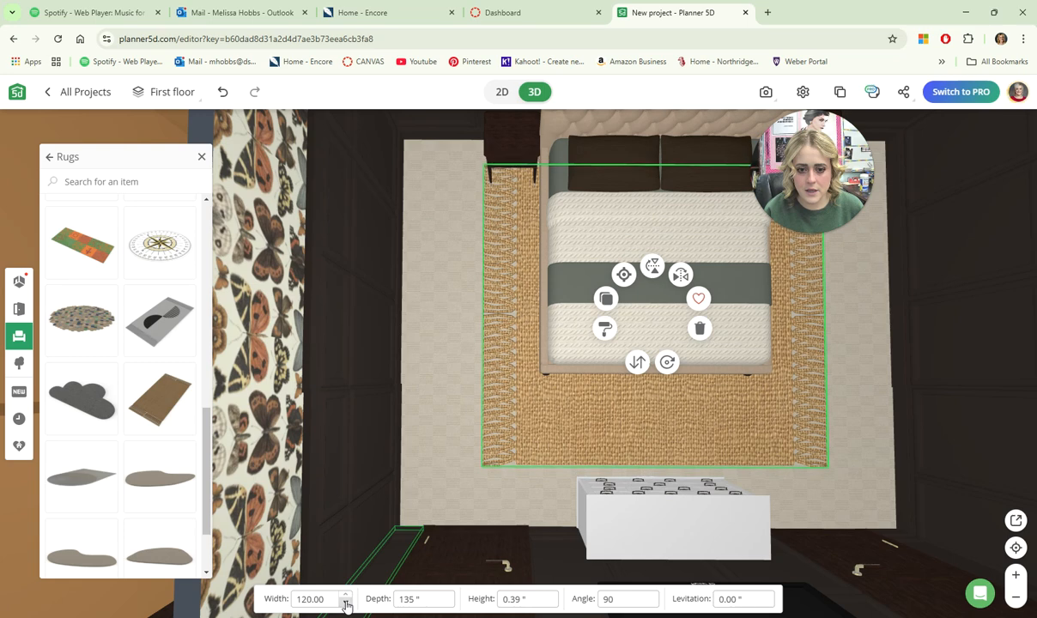
pyautogui.click(346, 604)
pyautogui.click(346, 604)
pyautogui.click(346, 604)
pyautogui.click(345, 604)
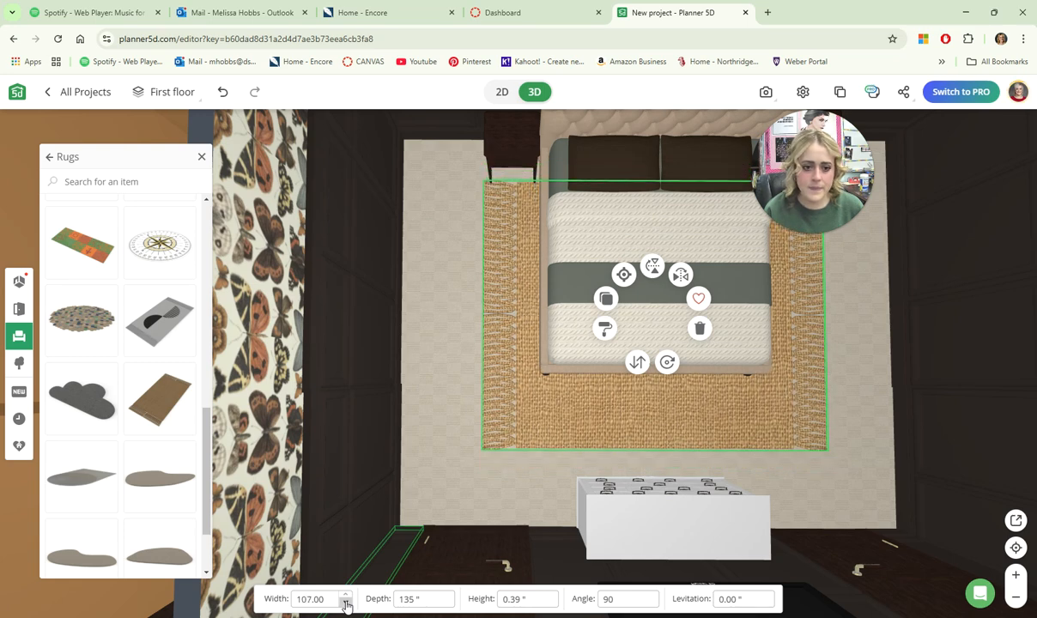
pyautogui.click(346, 604)
pyautogui.click(346, 604)
pyautogui.click(346, 605)
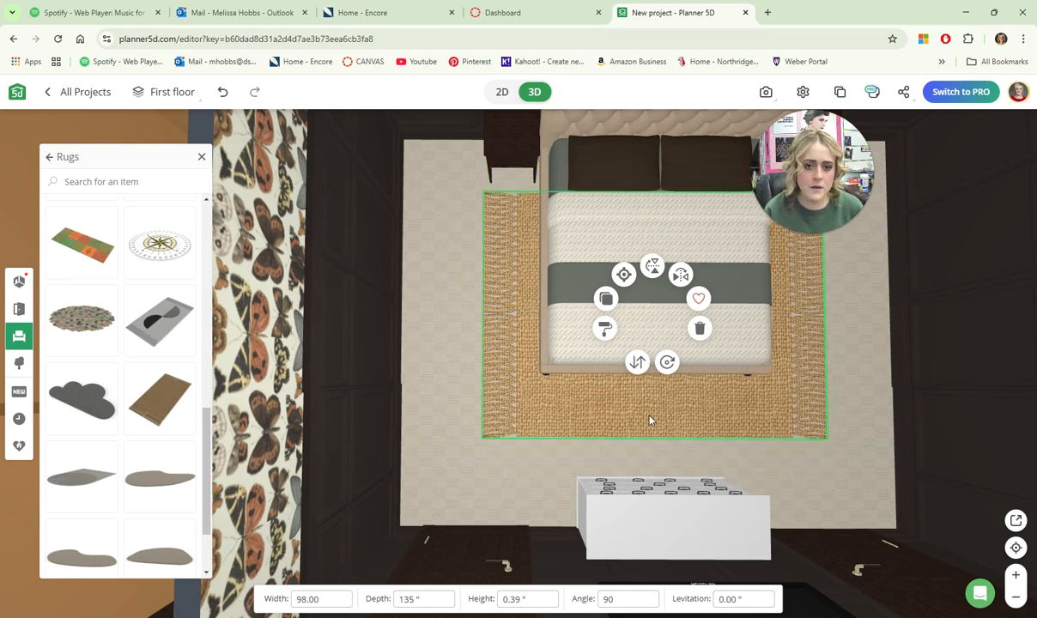
pyautogui.moveTo(649, 419)
pyautogui.mouseDown()
pyautogui.moveTo(660, 430)
pyautogui.moveTo(647, 423)
pyautogui.mouseUp()
# Open the material settings of the woven rug under the bed.
pyautogui.click(876, 358)
pyautogui.scroll(-3, 695, 422)
pyautogui.scroll(3, 710, 447)
pyautogui.moveTo(841, 437); pyautogui.dragTo(717, 435)
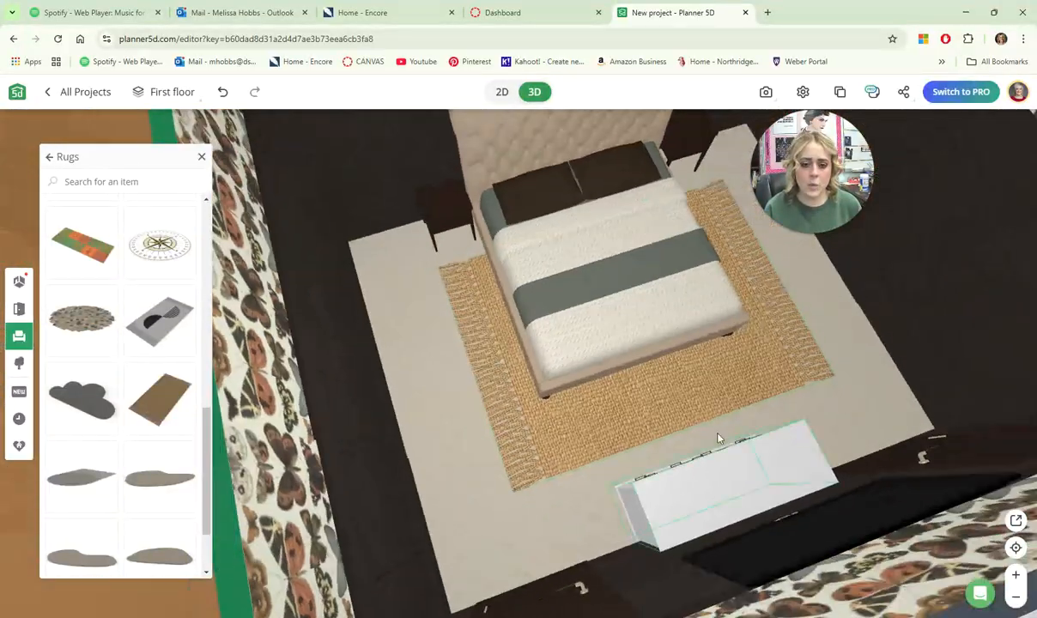
pyautogui.scroll(5, 620, 418)
pyautogui.scroll(-3, 477, 330)
pyautogui.scroll(-2, 477, 330)
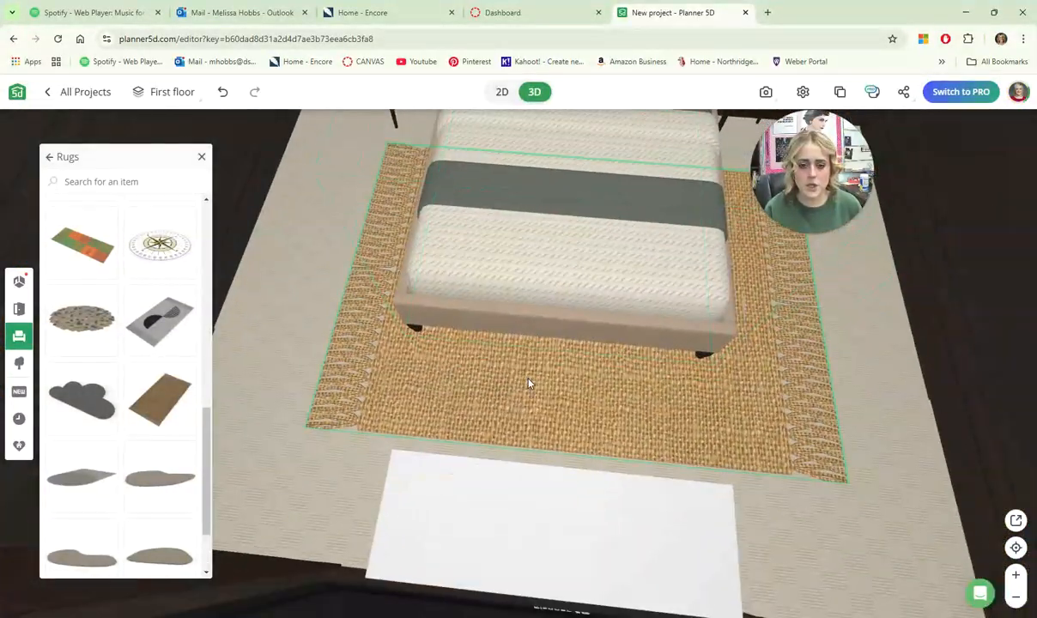
pyautogui.click(497, 356)
pyautogui.click(533, 301)
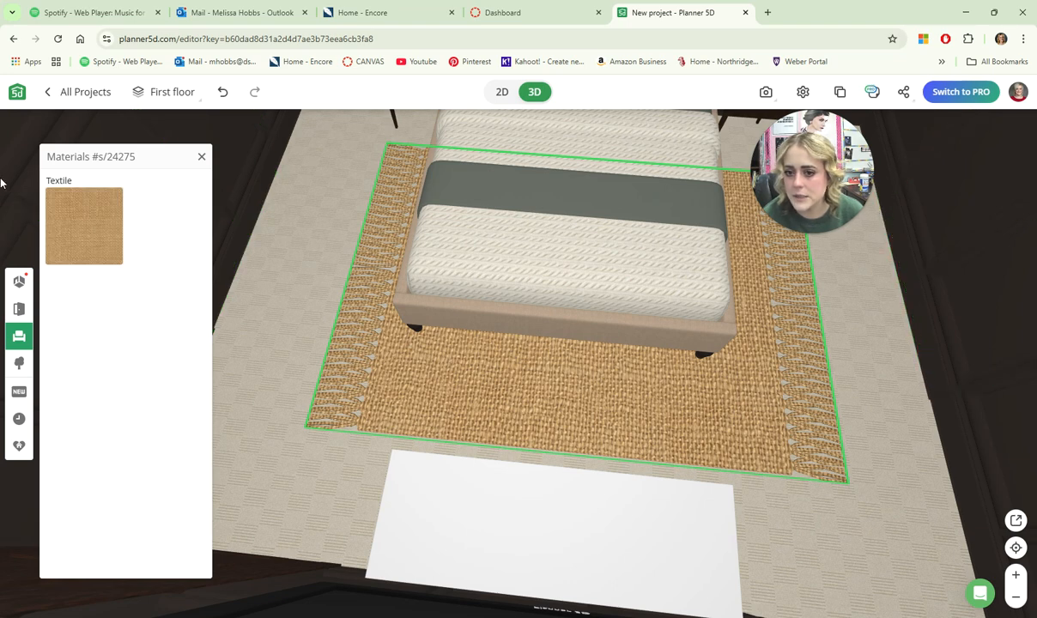
# Look through the Fabric textures available for the rug's textile material.
pyautogui.click(65, 206)
pyautogui.scroll(-3, 182, 344)
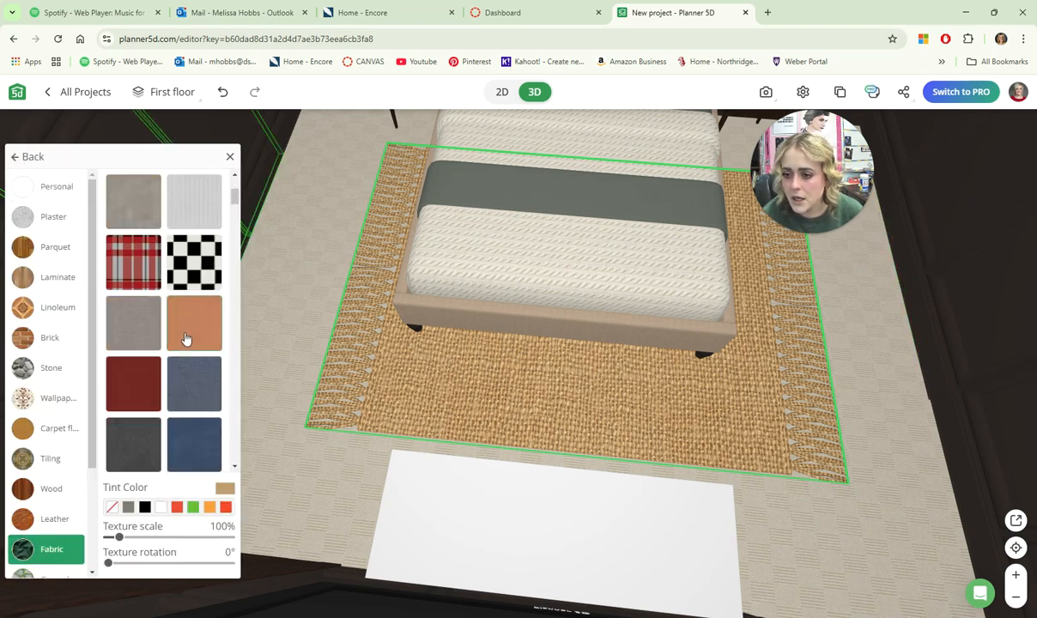
pyautogui.scroll(-8, 170, 395)
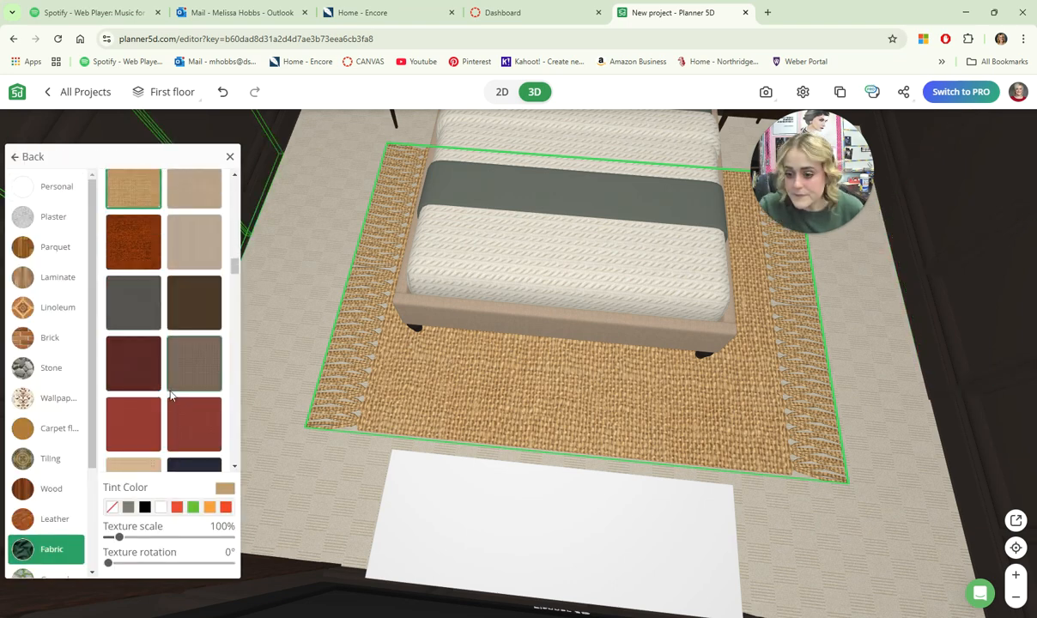
pyautogui.scroll(-10, 171, 395)
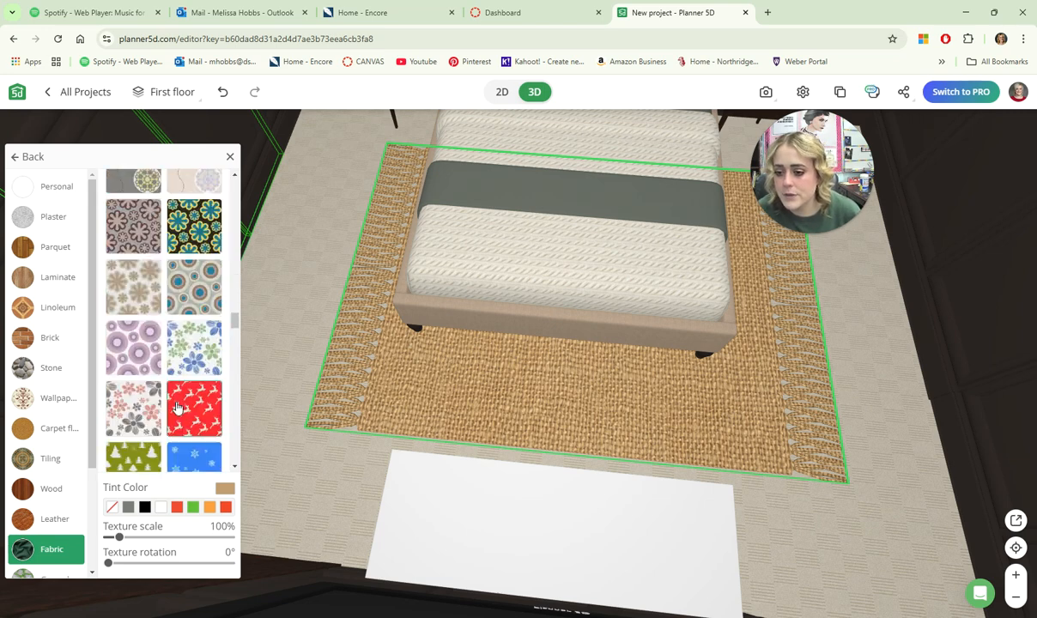
pyautogui.scroll(-10, 177, 409)
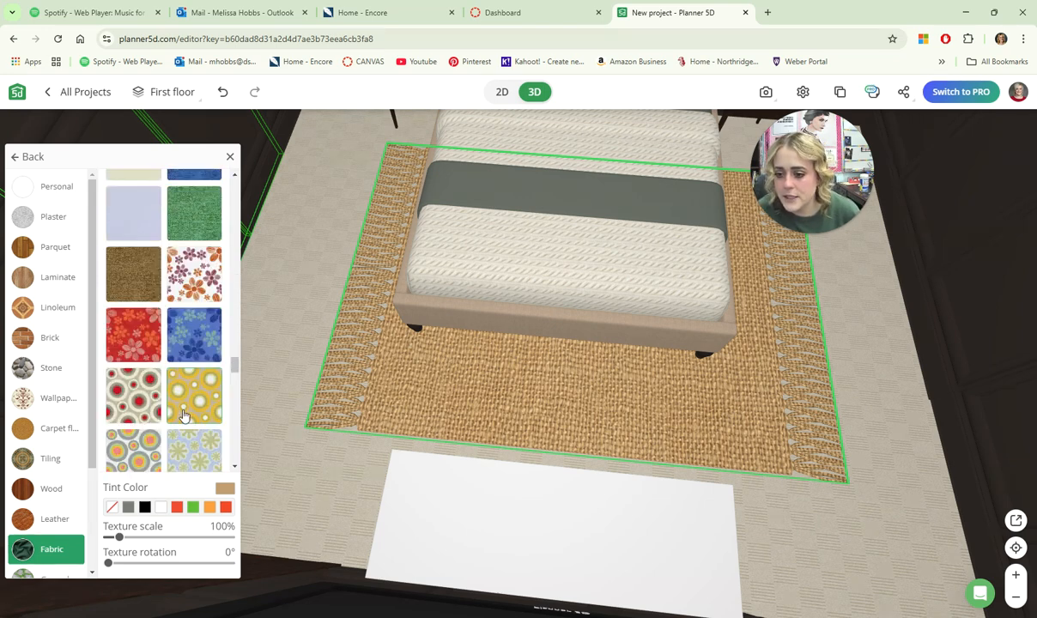
pyautogui.scroll(-10, 183, 416)
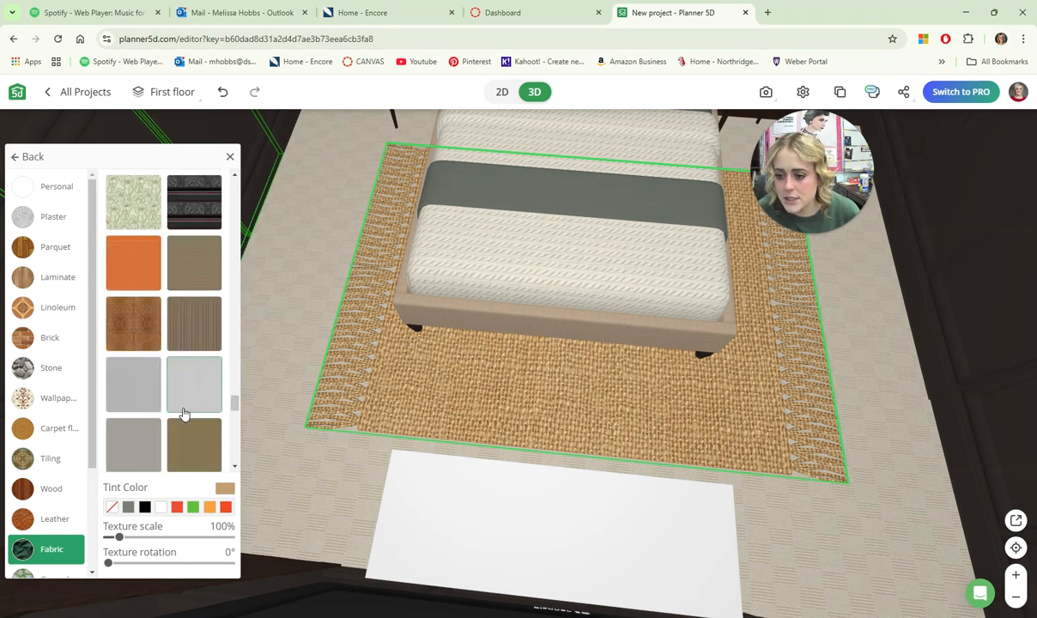
pyautogui.scroll(-10, 180, 412)
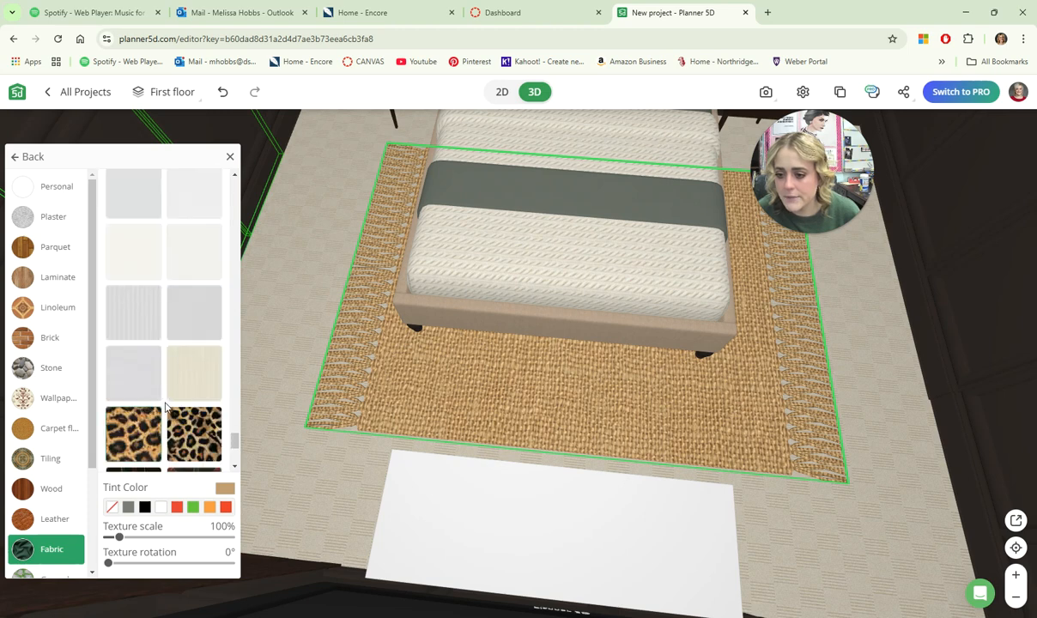
pyautogui.scroll(-3, 166, 408)
# Try the large leopard print and the cream knit fabric on the rug.
pyautogui.click(137, 267)
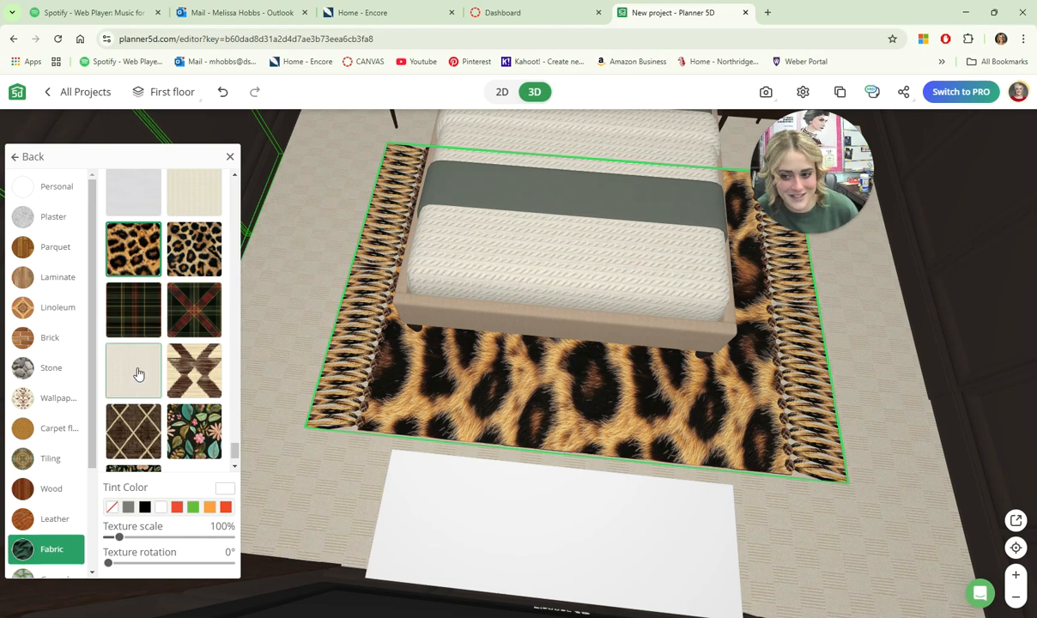
pyautogui.click(138, 375)
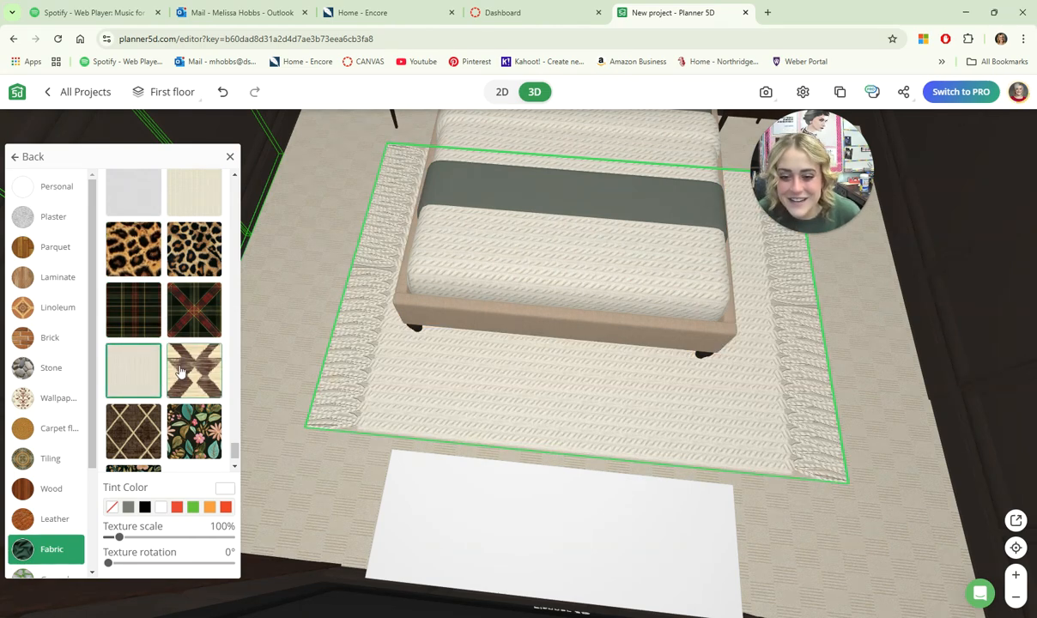
pyautogui.scroll(-5, 287, 131)
pyautogui.scroll(4, 443, 333)
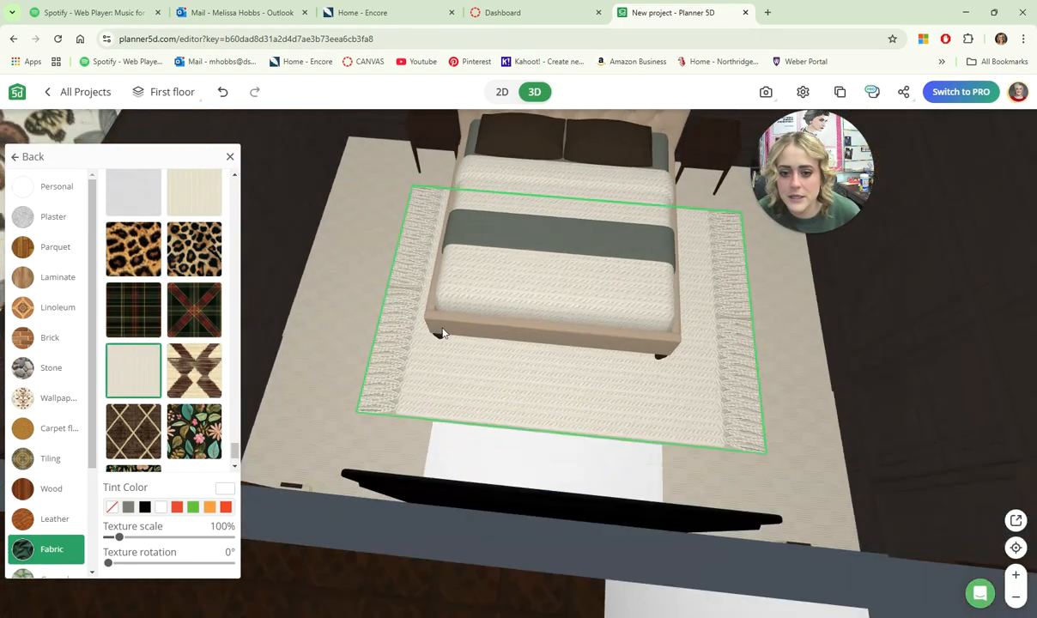
pyautogui.scroll(5, 443, 333)
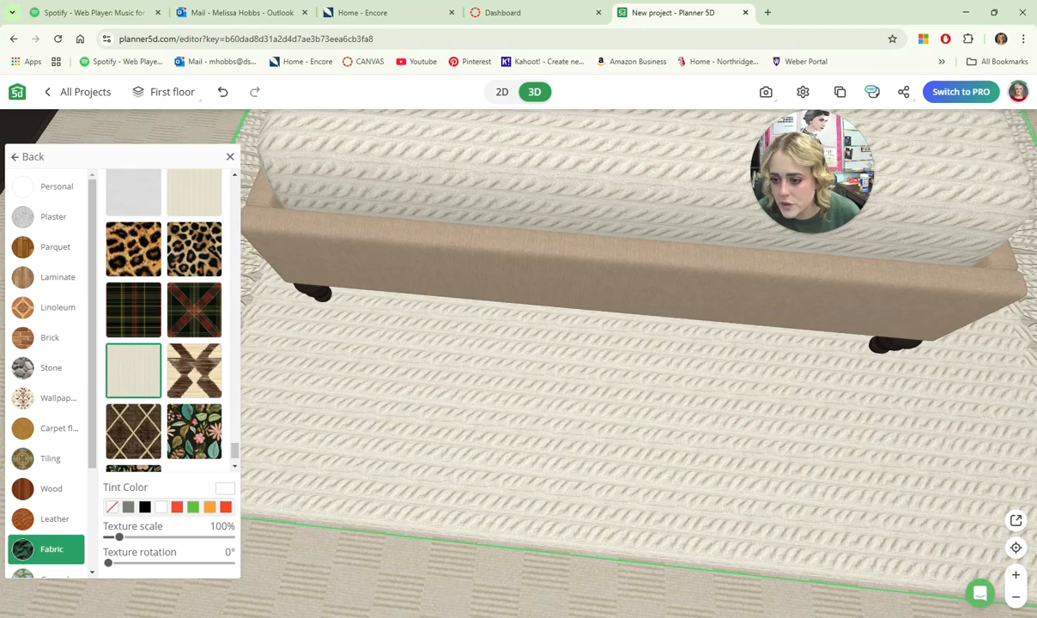
# Apply the brown and cream zigzag fabric texture to the rug.
pyautogui.click(215, 377)
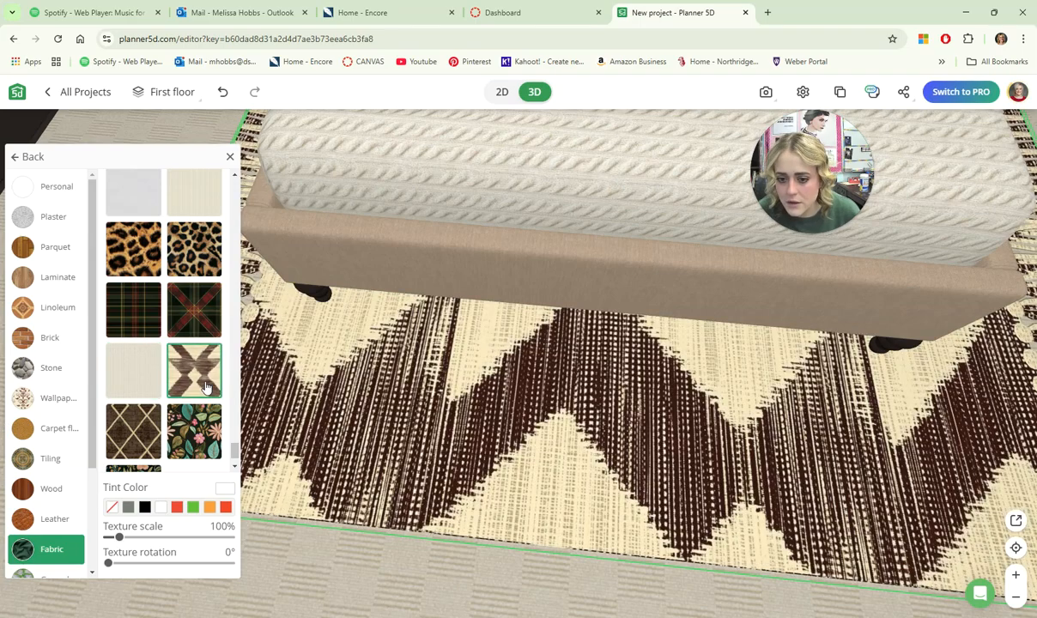
pyautogui.scroll(-5, 371, 418)
pyautogui.moveTo(484, 376)
pyautogui.mouseDown()
pyautogui.moveTo(508, 394)
pyautogui.moveTo(480, 360)
pyautogui.mouseUp()
pyautogui.scroll(5, 528, 399)
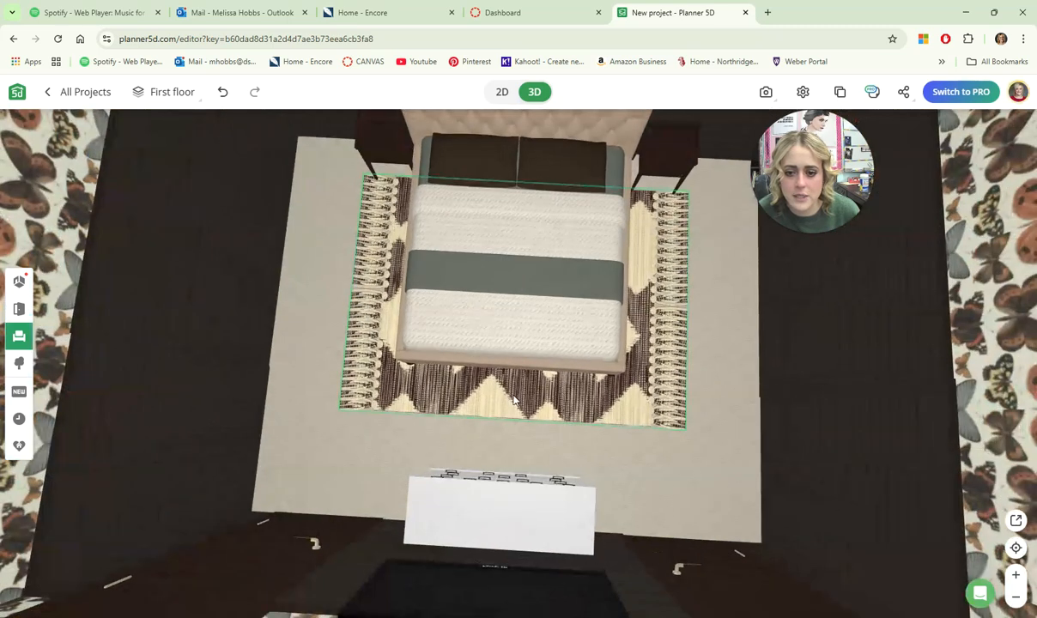
# Reduce the texture scale of the rug's zigzag fabric to 10%.
pyautogui.click(514, 399)
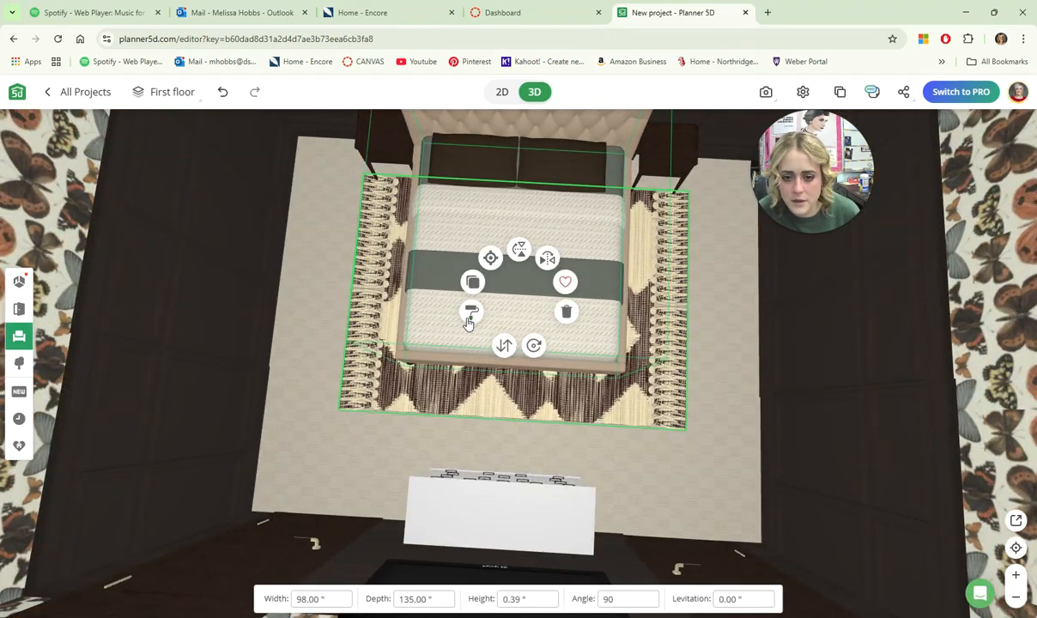
pyautogui.click(470, 313)
pyautogui.click(89, 258)
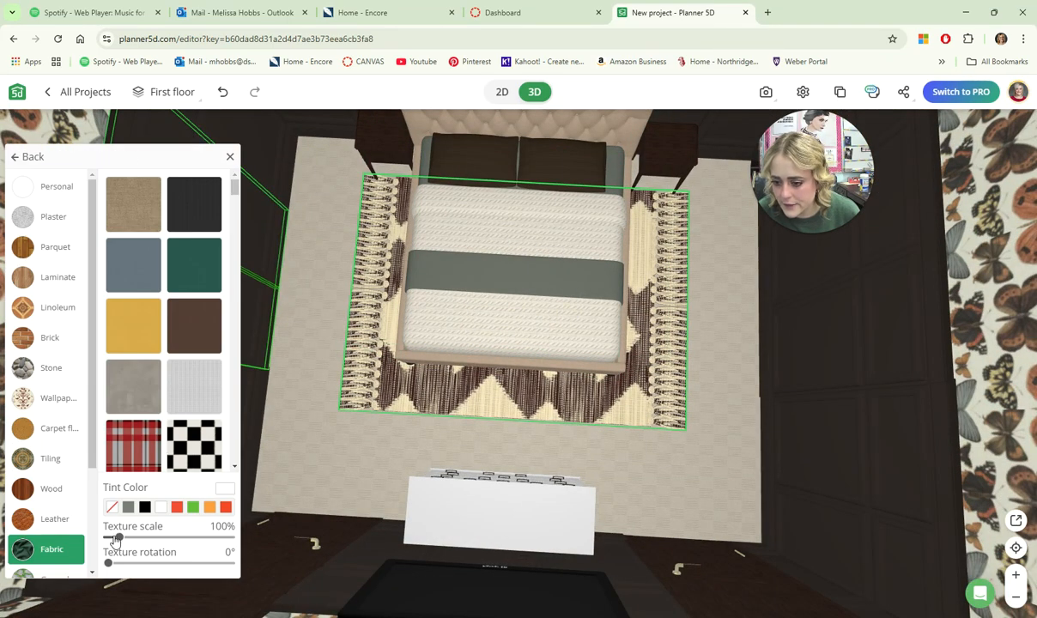
pyautogui.moveTo(117, 538); pyautogui.dragTo(109, 539)
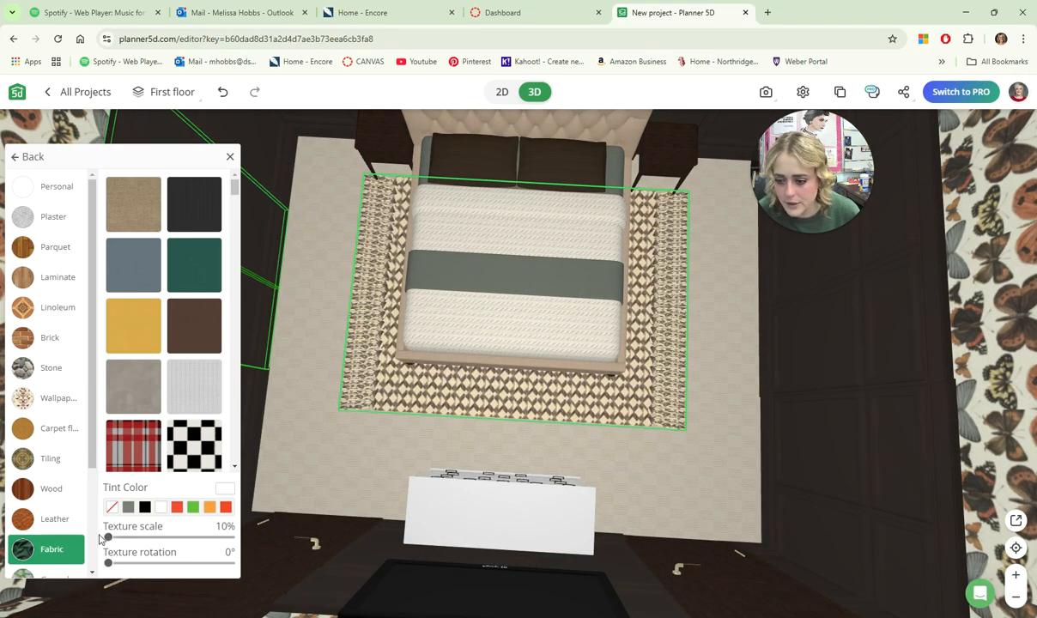
pyautogui.click(661, 481)
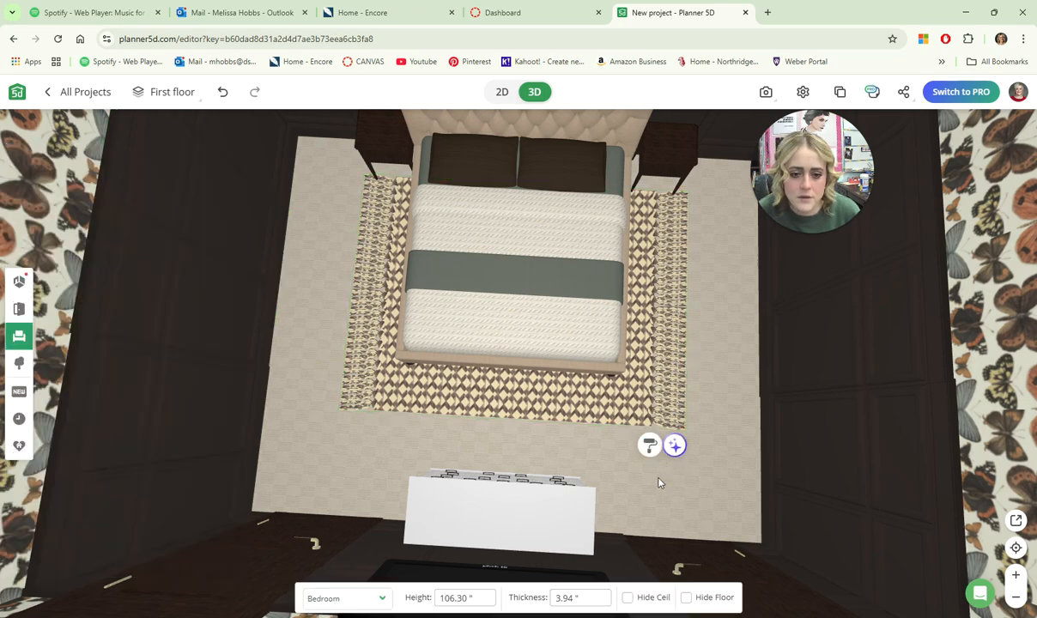
# Move the patterned rug slightly toward the white dresser at the foot of the bed.
pyautogui.scroll(-5, 601, 437)
pyautogui.scroll(3, 615, 438)
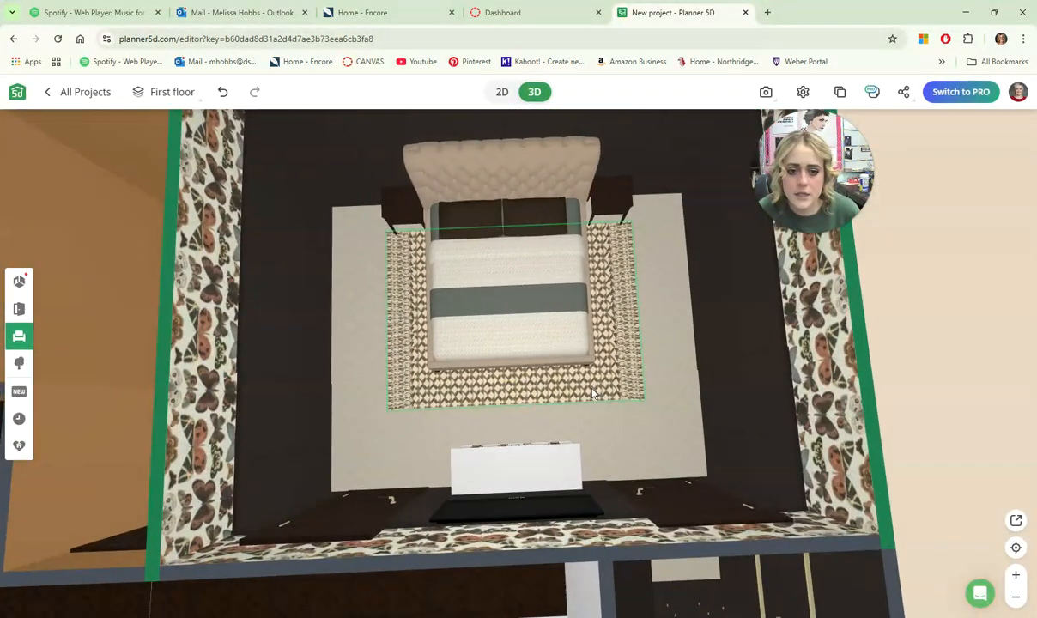
pyautogui.click(587, 400)
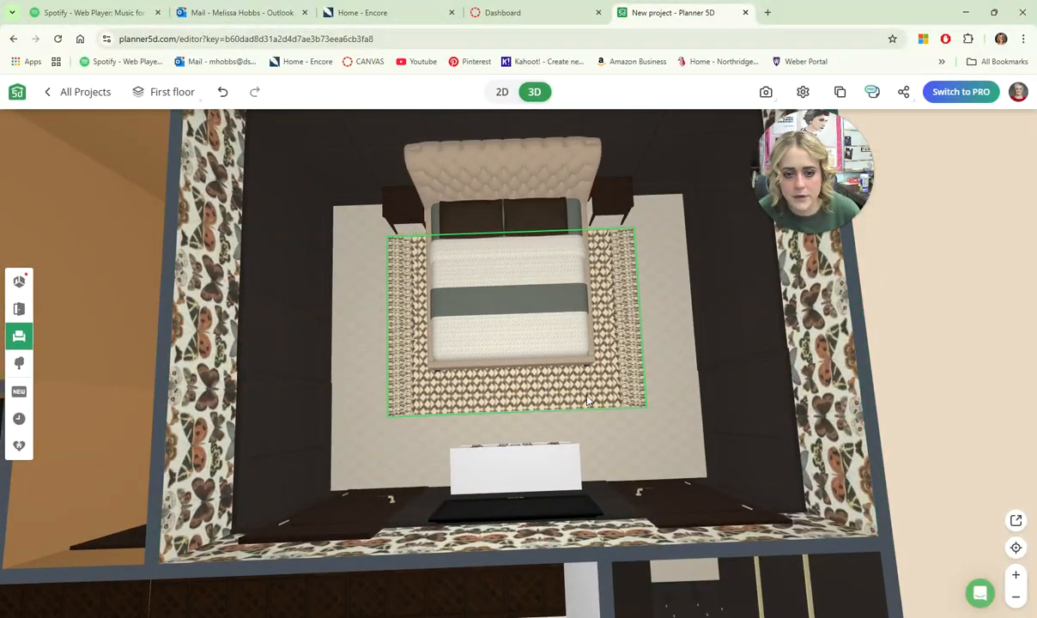
pyautogui.click(558, 378)
pyautogui.click(592, 446)
pyautogui.moveTo(592, 446); pyautogui.dragTo(665, 431)
pyautogui.scroll(6, 530, 423)
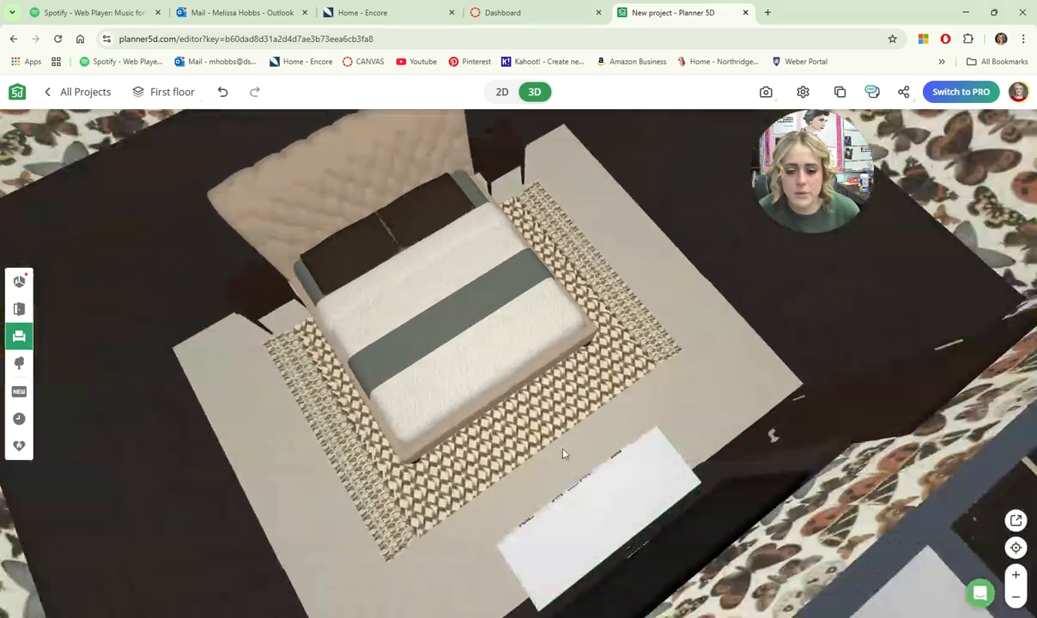
pyautogui.scroll(-6, 627, 418)
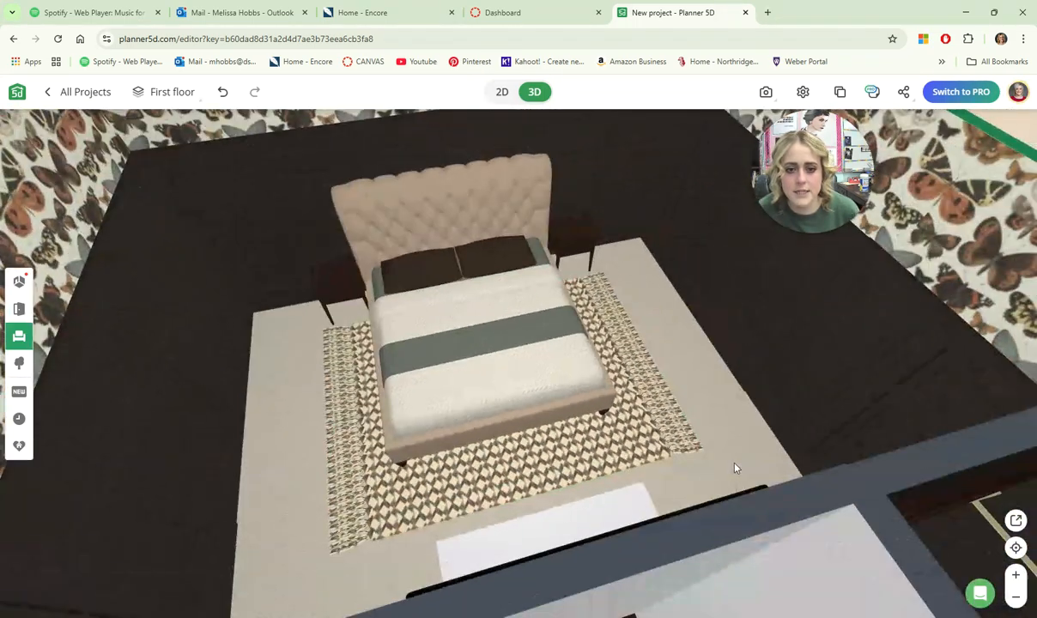
pyautogui.moveTo(734, 468); pyautogui.dragTo(414, 396)
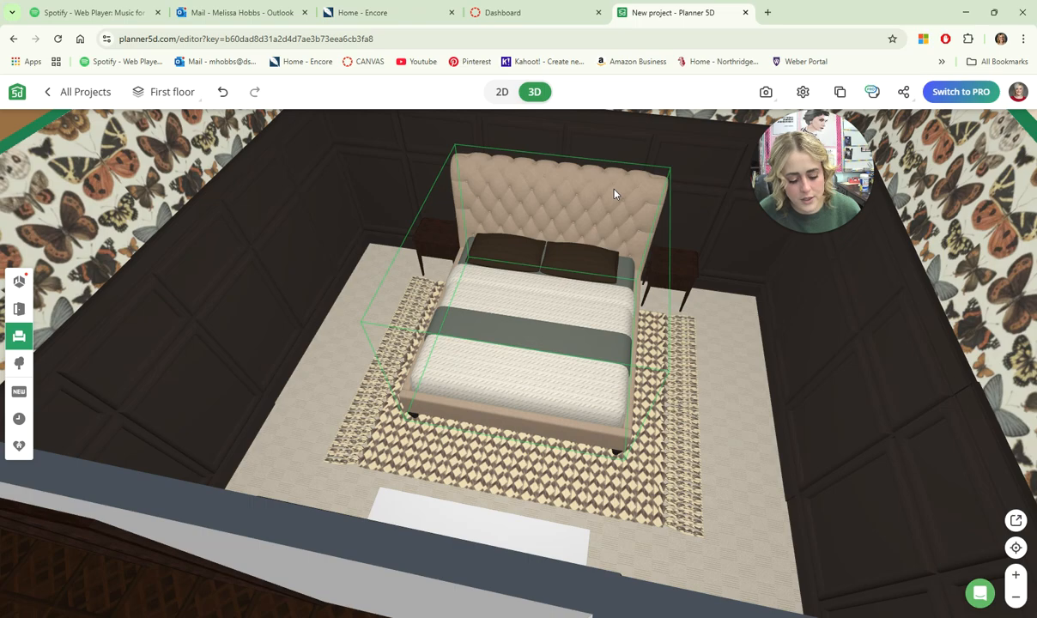
pyautogui.moveTo(710, 416); pyautogui.dragTo(862, 28)
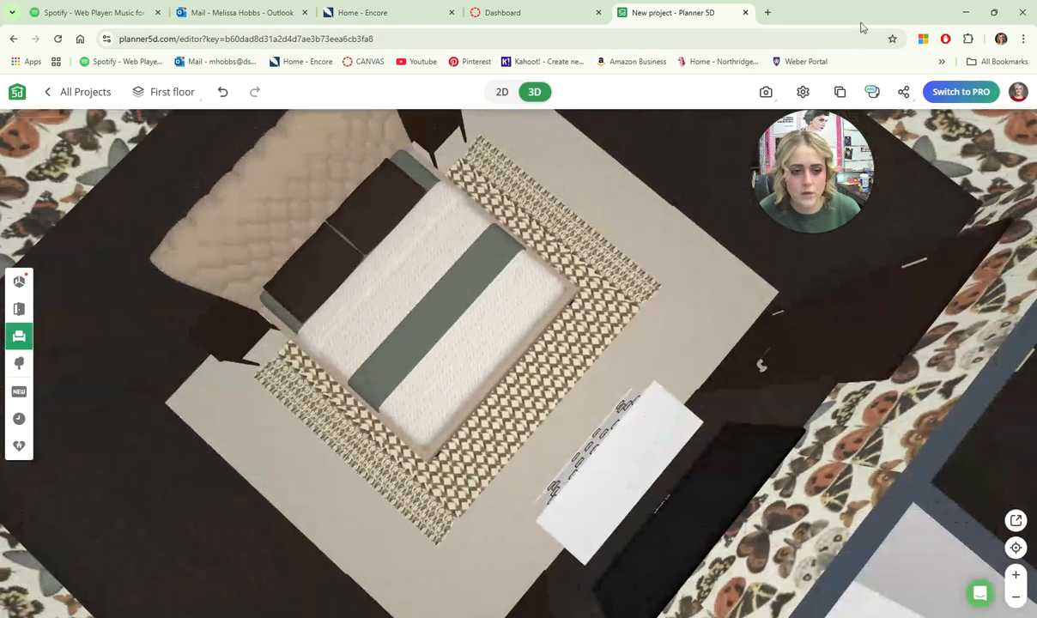
pyautogui.moveTo(708, 332); pyautogui.dragTo(546, 279)
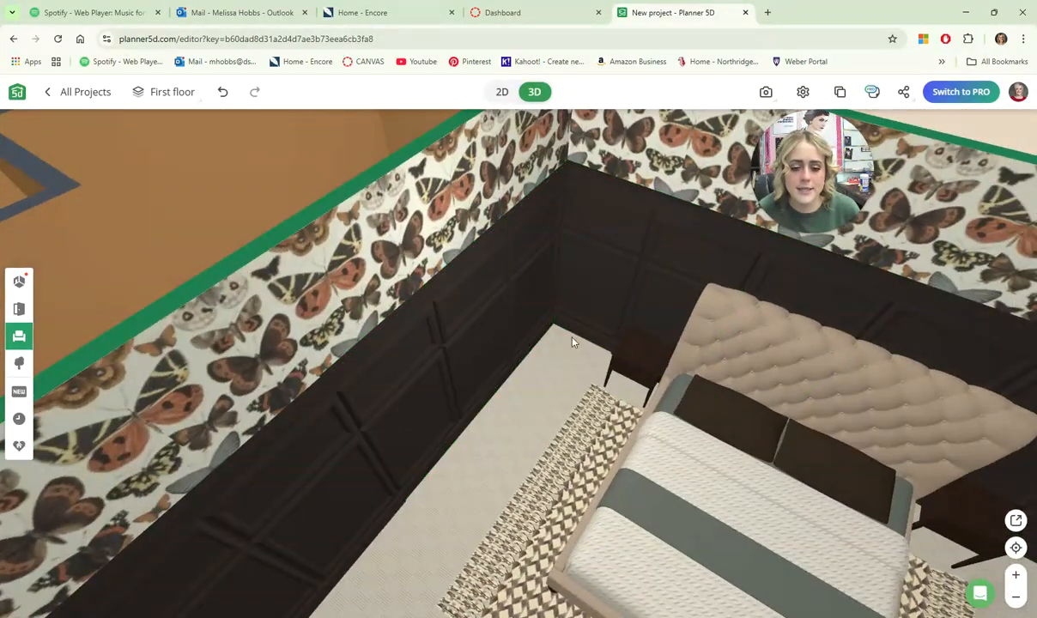
pyautogui.moveTo(587, 377); pyautogui.dragTo(520, 298)
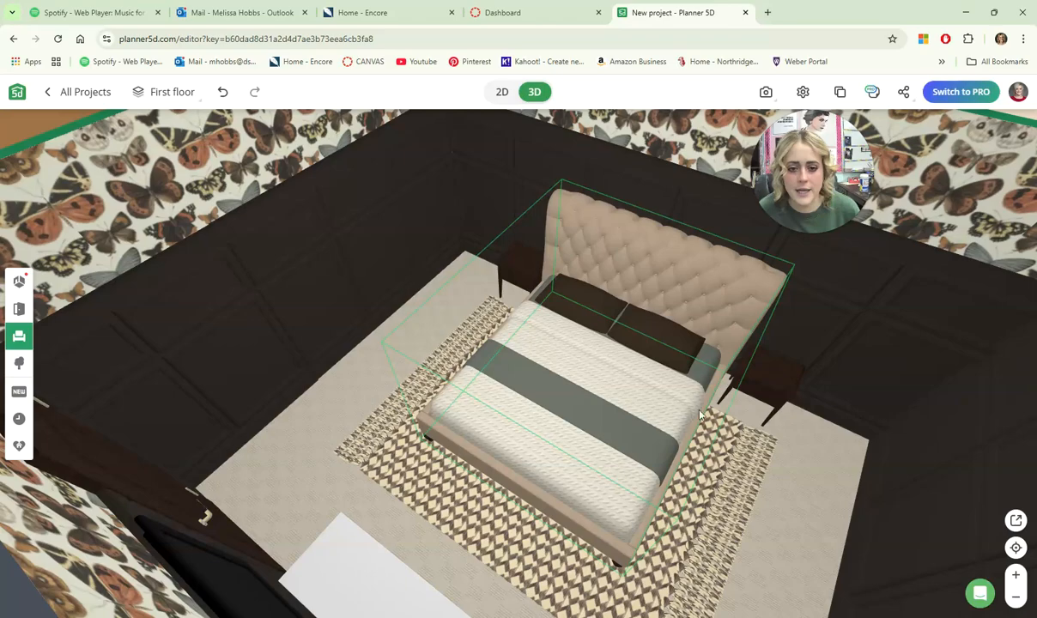
pyautogui.moveTo(731, 479); pyautogui.dragTo(390, 372)
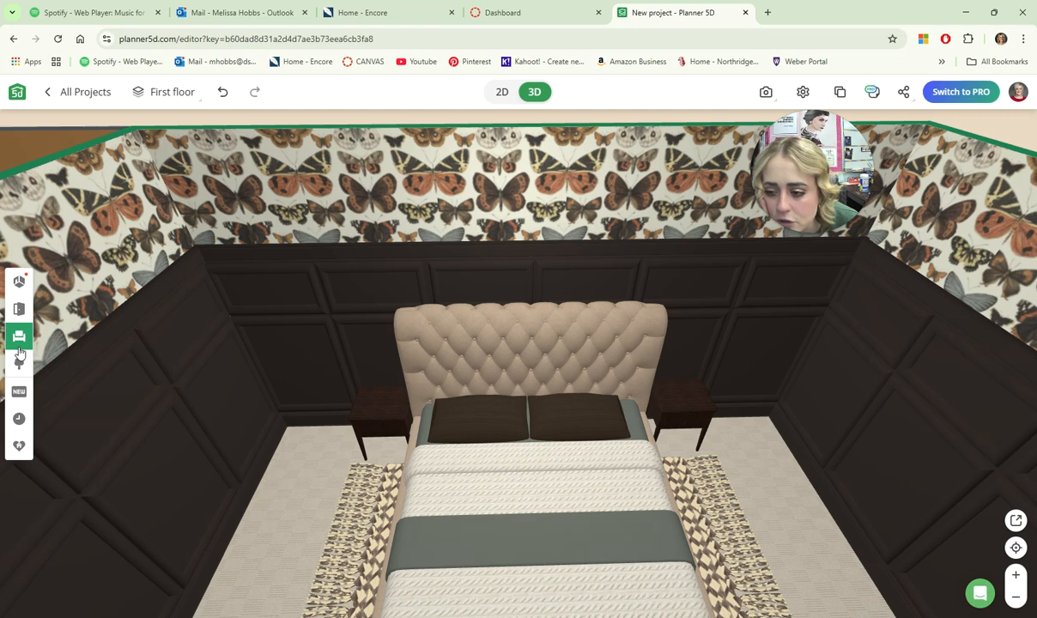
# Open the floor lamps category within the interior lighting catalogue.
pyautogui.click(27, 341)
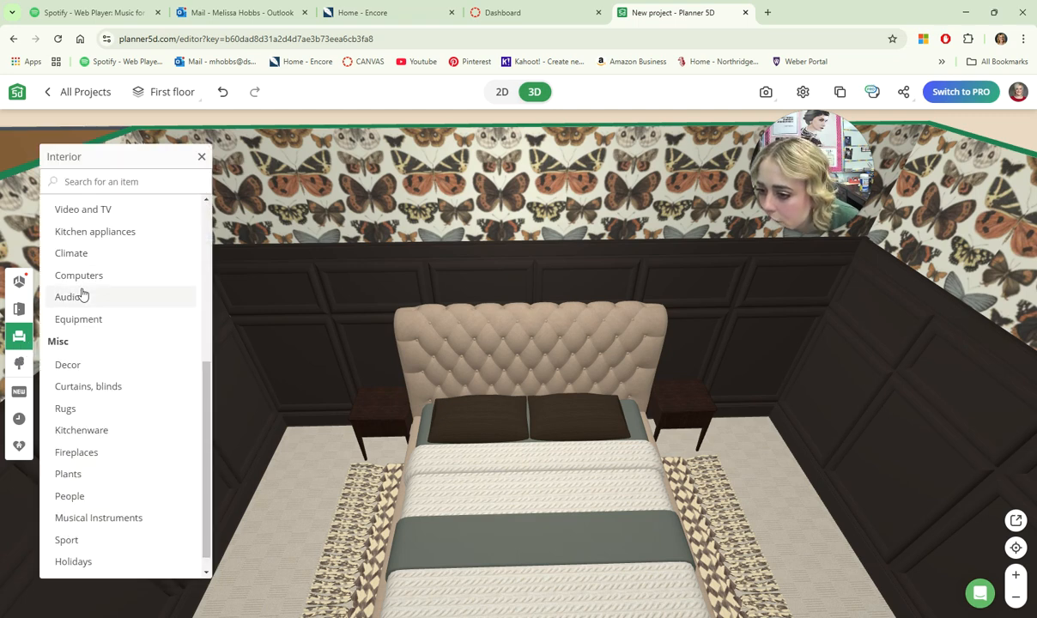
pyautogui.scroll(5, 81, 296)
pyautogui.scroll(-3, 85, 335)
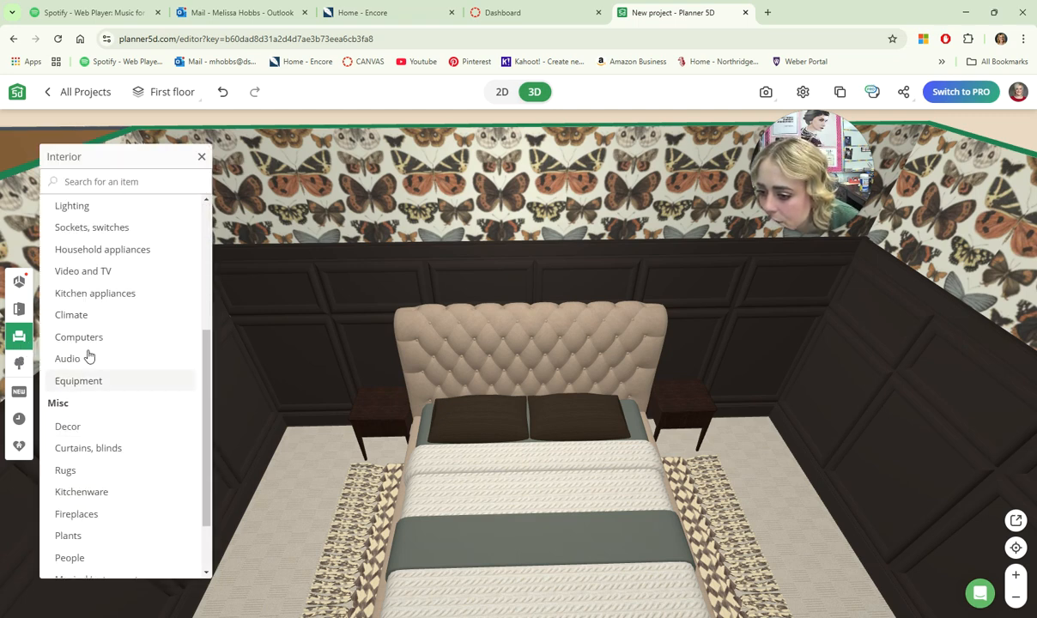
pyautogui.click(85, 208)
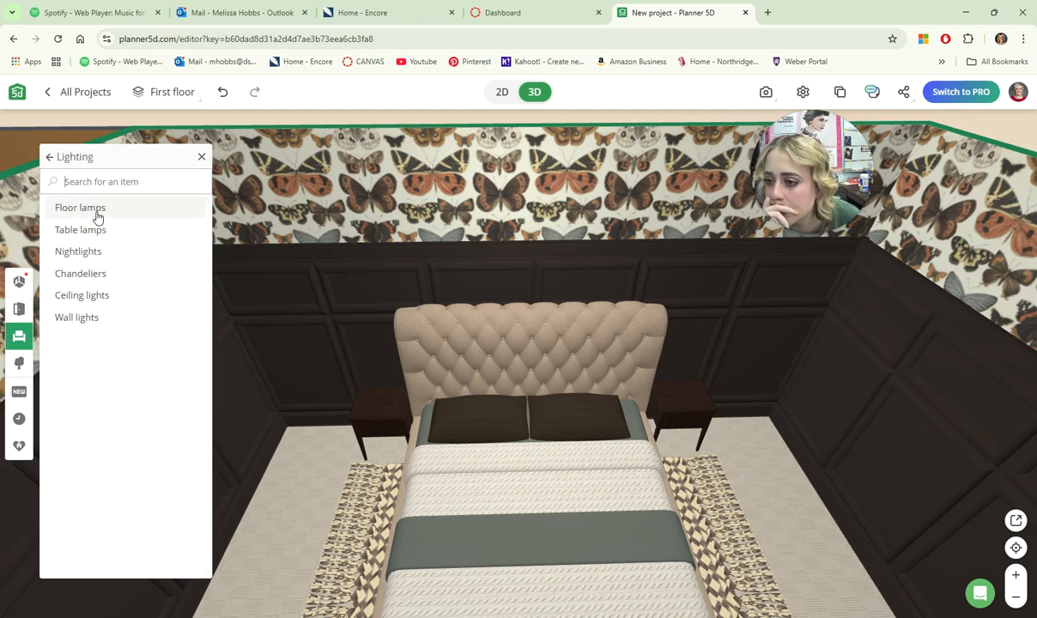
pyautogui.click(94, 210)
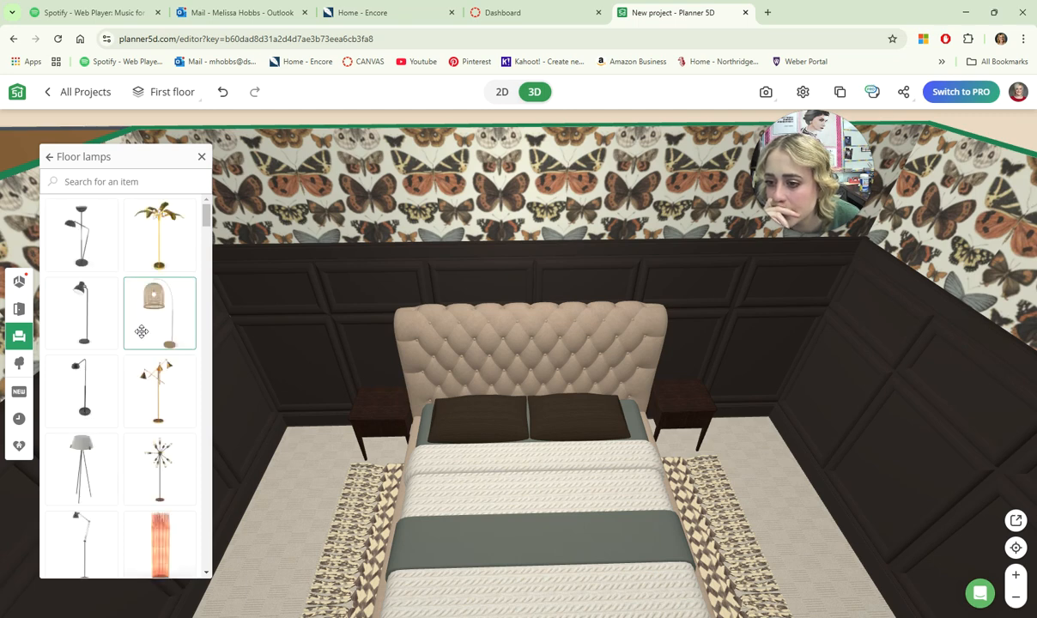
# Add a floor lamp with a beige fabric shade and position it beside the bed near the nightstand.
pyautogui.scroll(-10, 142, 332)
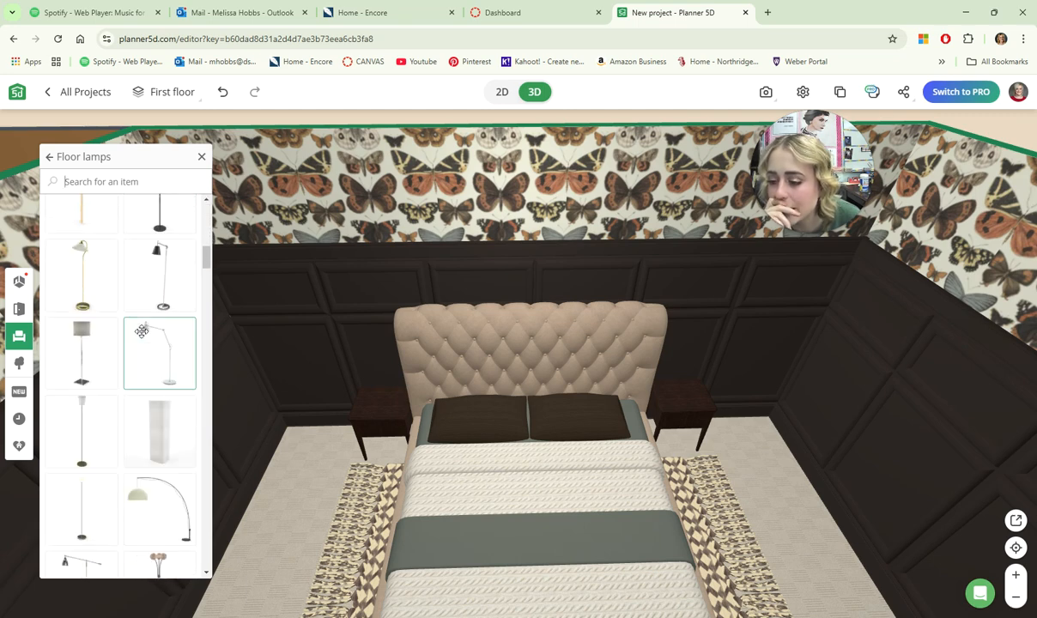
pyautogui.scroll(-4, 142, 332)
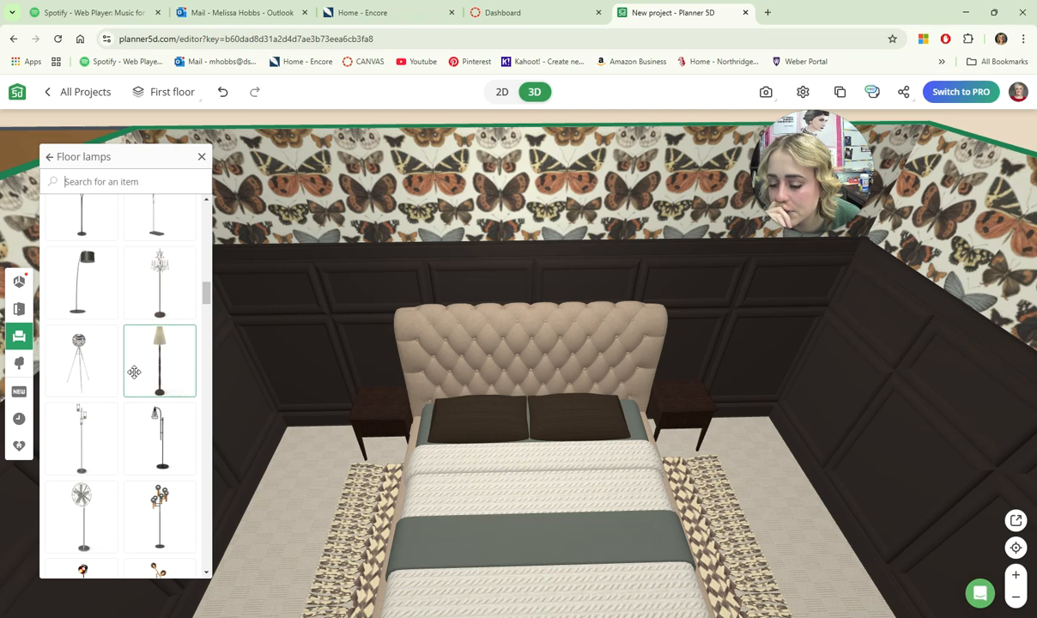
pyautogui.scroll(-6, 134, 371)
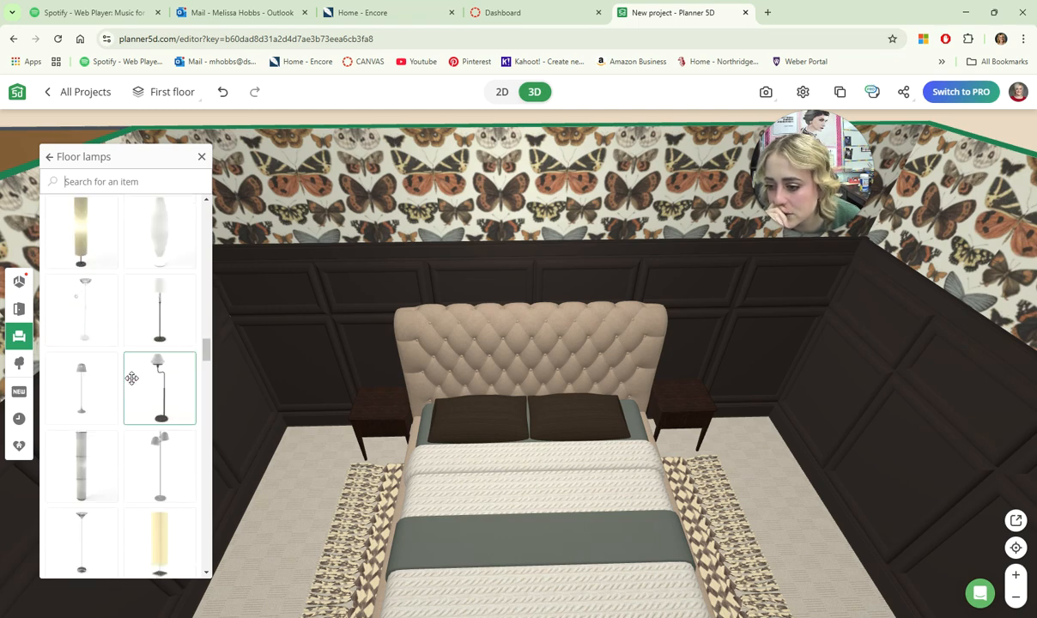
pyautogui.scroll(-6, 132, 378)
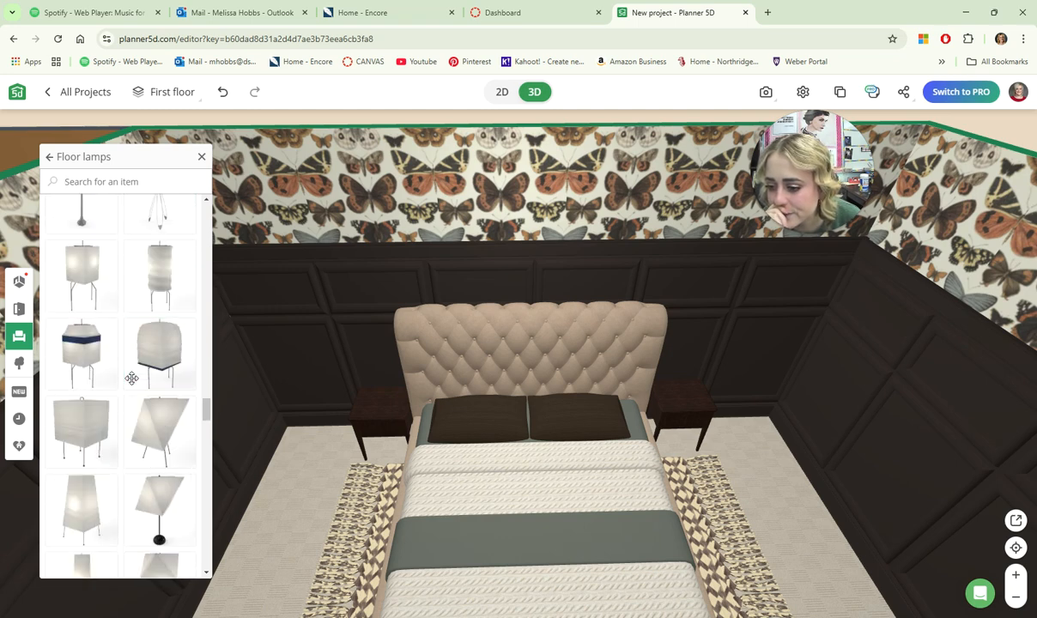
pyautogui.scroll(-5, 131, 378)
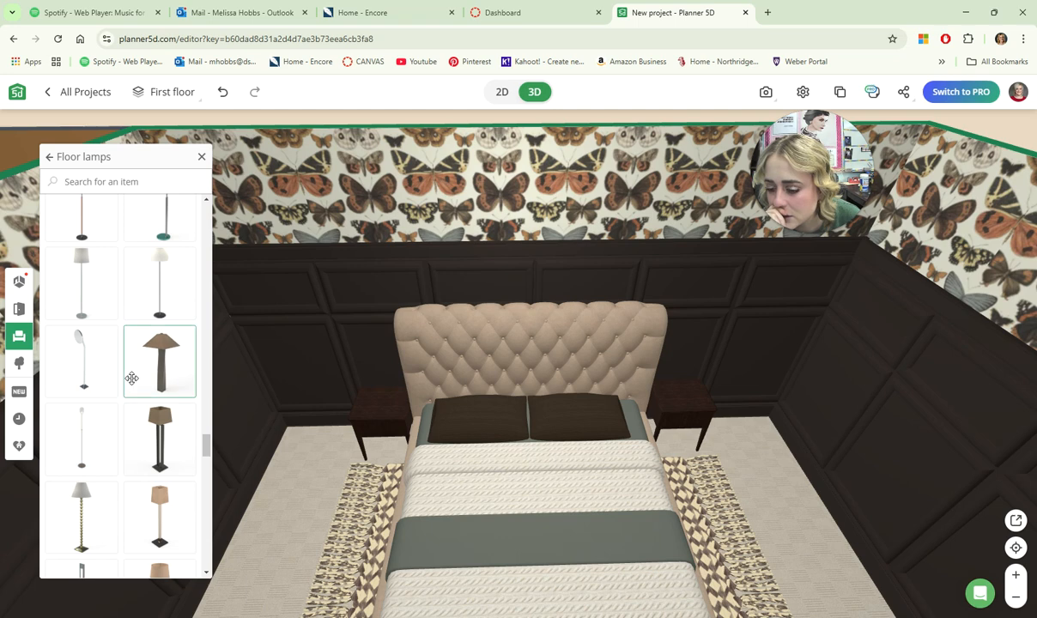
pyautogui.scroll(-3, 131, 378)
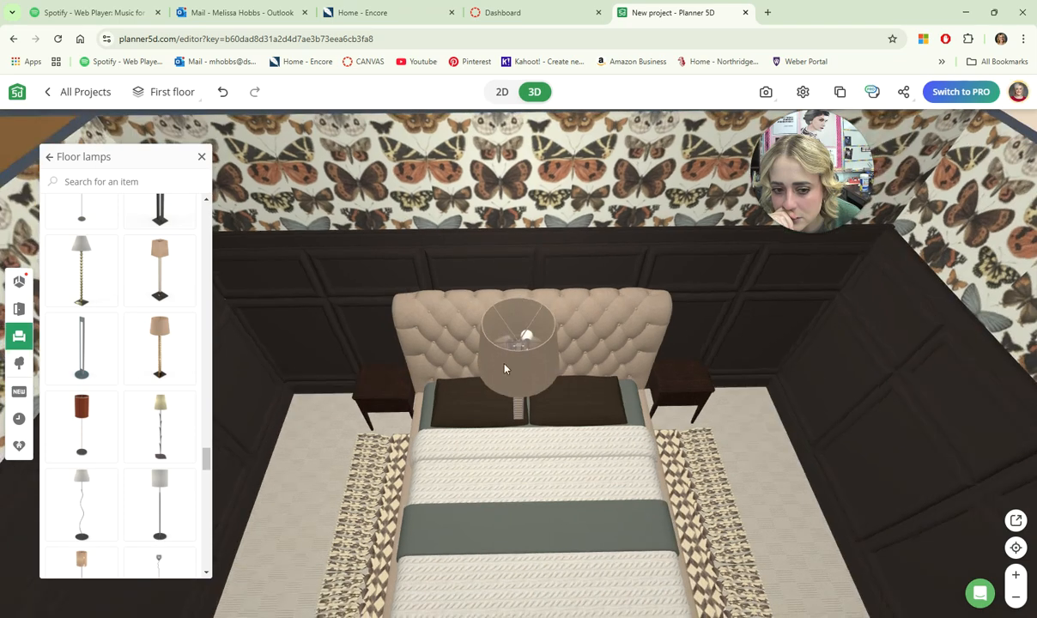
pyautogui.click(481, 353)
pyautogui.moveTo(480, 353); pyautogui.dragTo(256, 400)
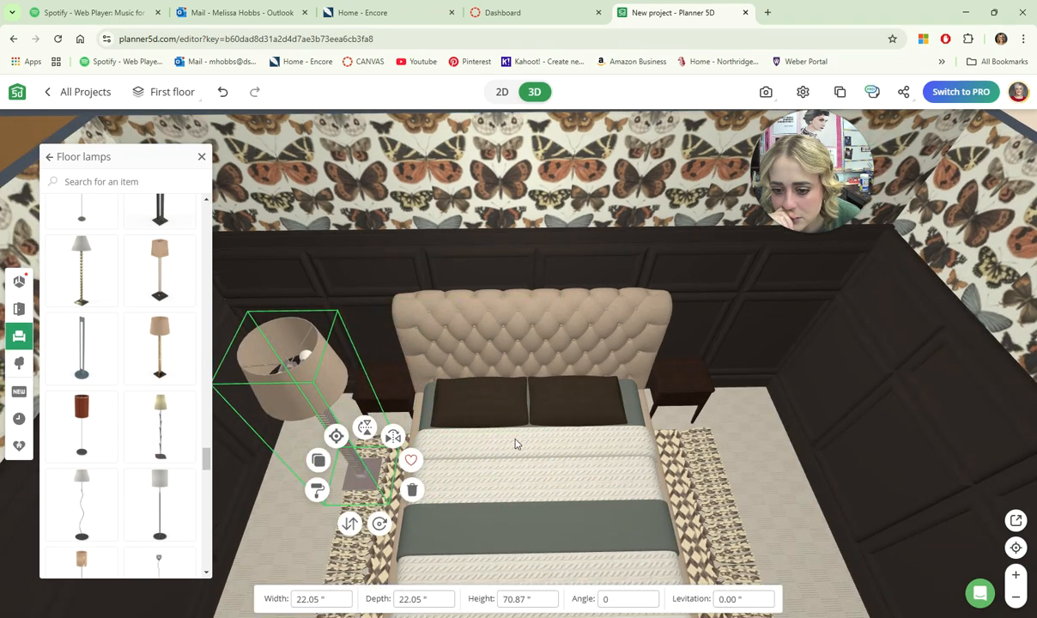
pyautogui.moveTo(516, 442); pyautogui.dragTo(532, 325)
pyautogui.moveTo(541, 426); pyautogui.dragTo(530, 437, button='right')
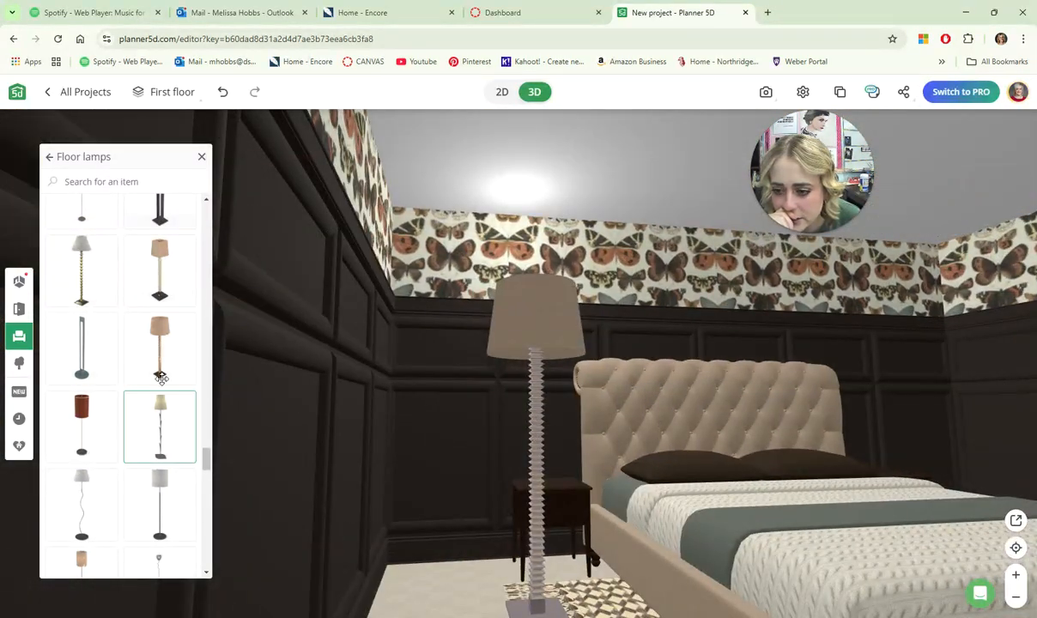
# Add the floor lamp with the stacked-ball stem and light drum shade, and delete the beige-shaded lamp.
pyautogui.scroll(-8, 161, 378)
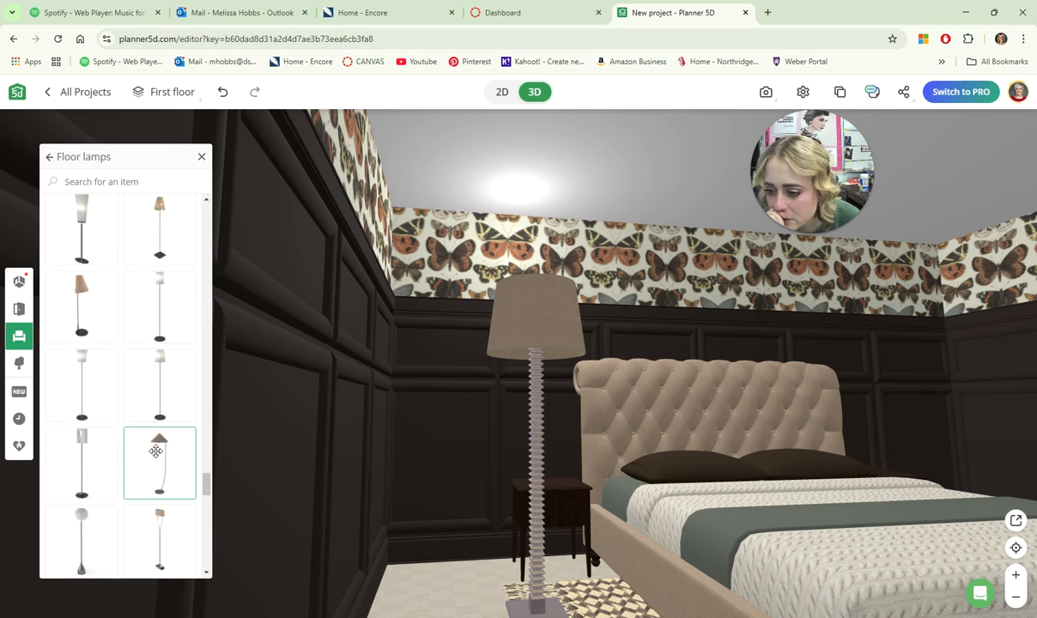
pyautogui.scroll(-10, 156, 451)
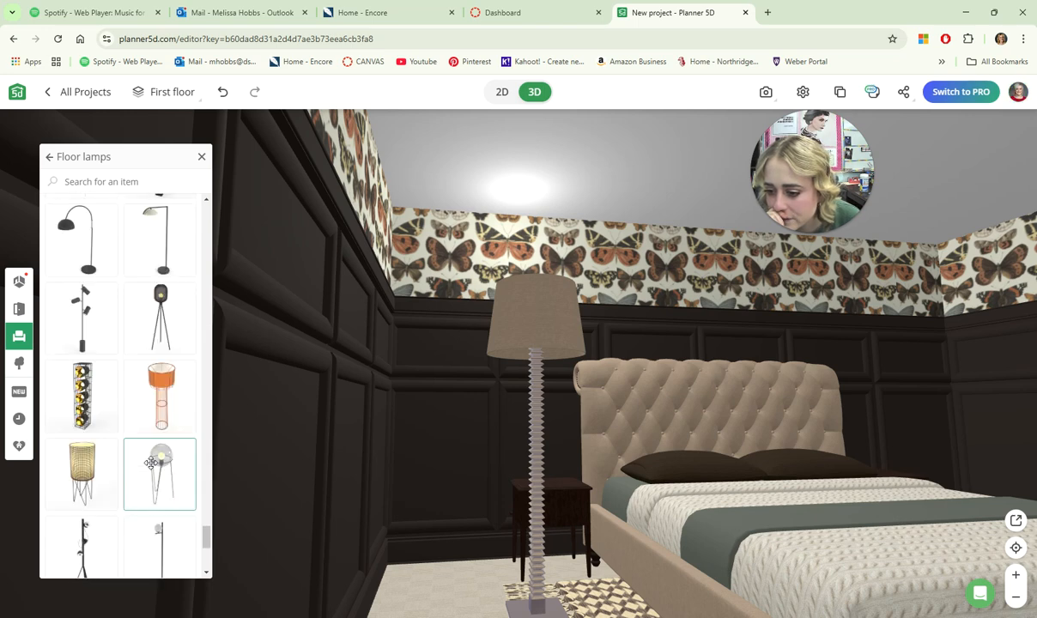
pyautogui.scroll(-3, 139, 435)
pyautogui.scroll(-1, 139, 437)
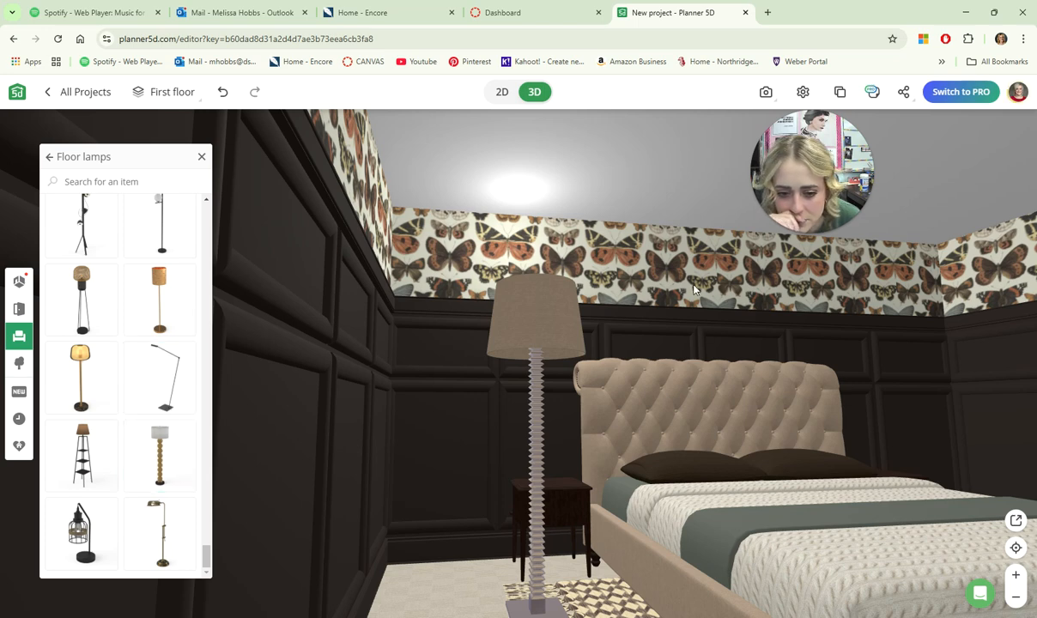
pyautogui.moveTo(599, 238); pyautogui.dragTo(569, 301)
pyautogui.click(537, 361)
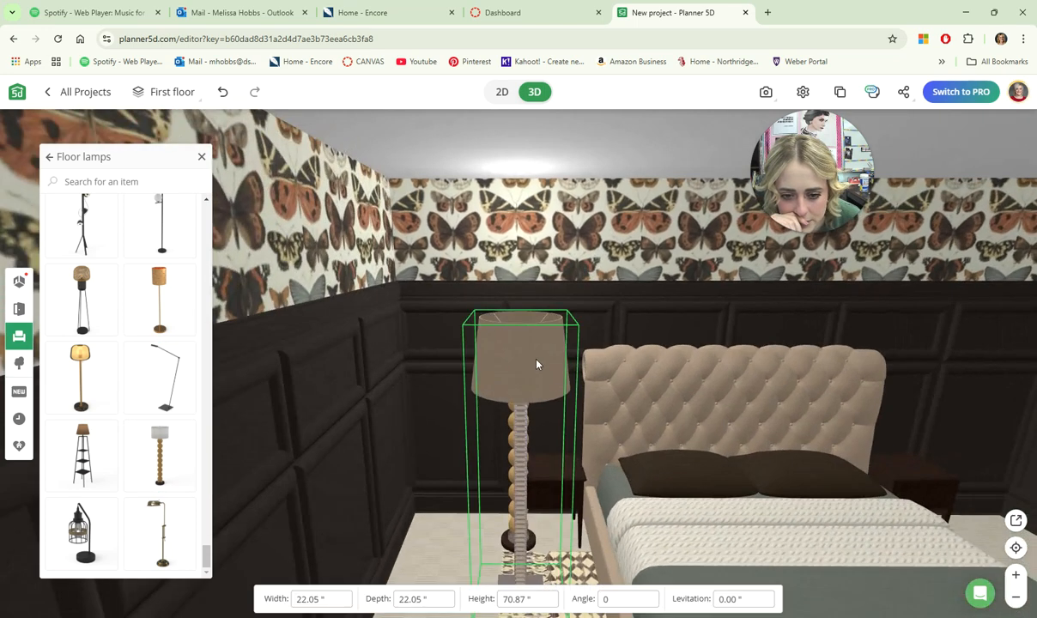
pyautogui.press('Delete')
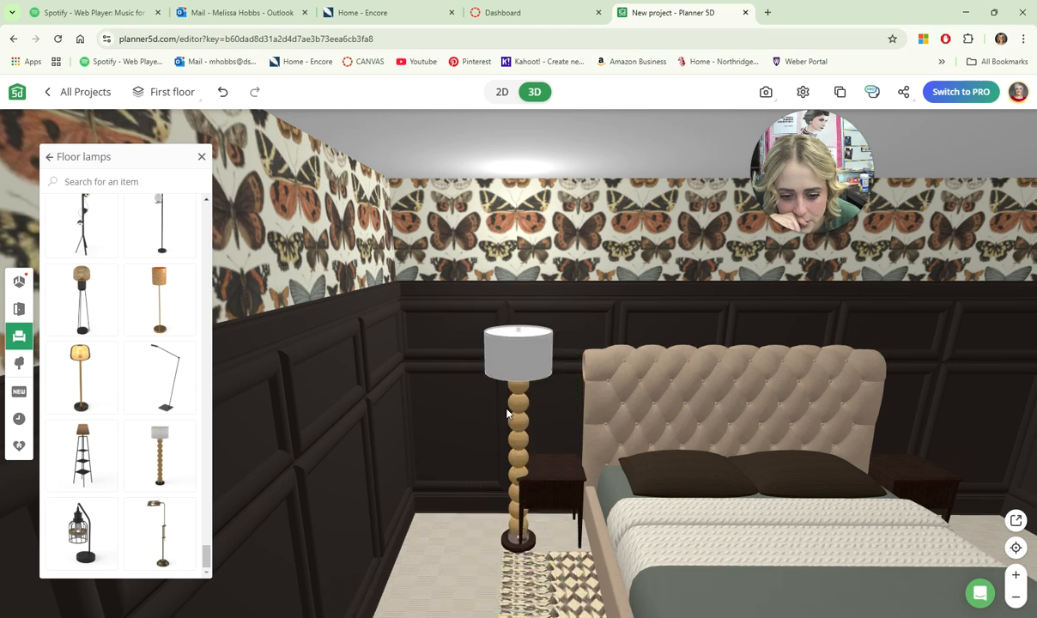
# Resize the stacked-ball lamp to 11.11" wide, 15.11" deep and 20" high, and place it on the nightstand.
pyautogui.click(513, 359)
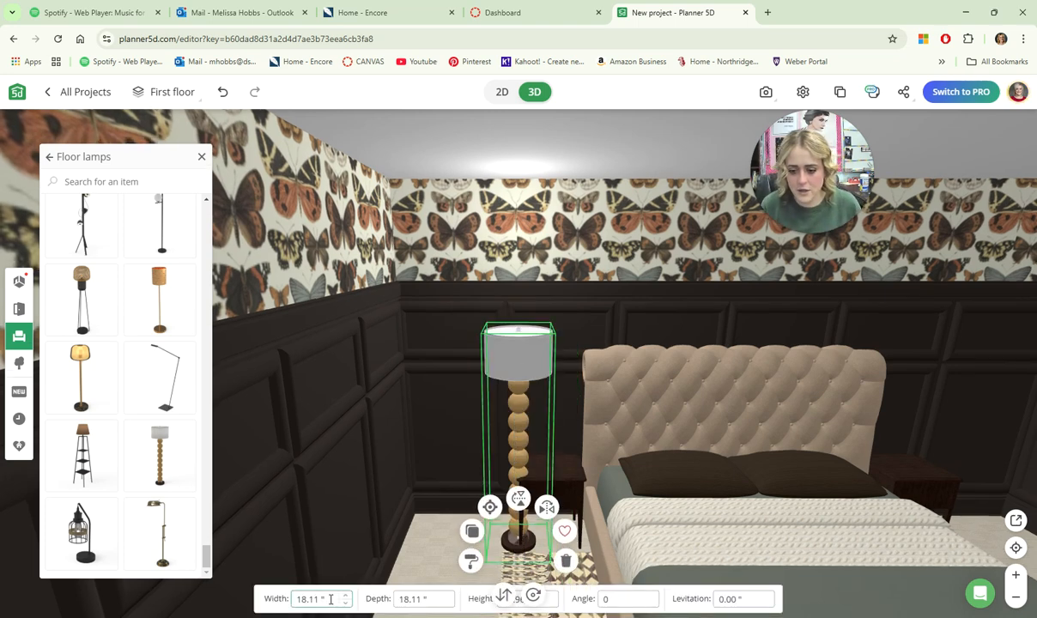
pyautogui.click(552, 605)
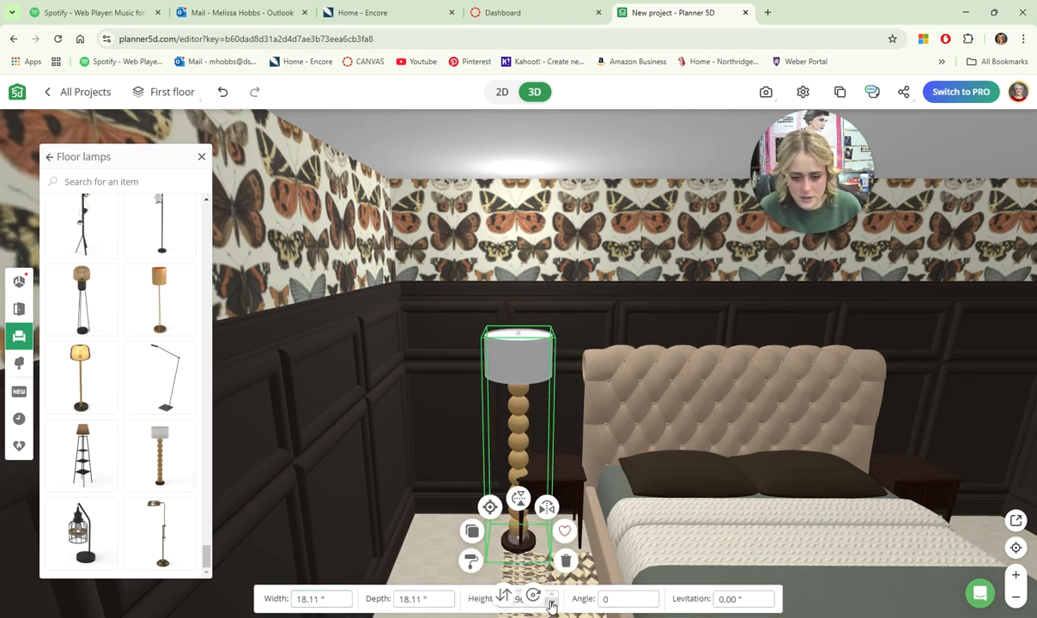
pyautogui.write('20')
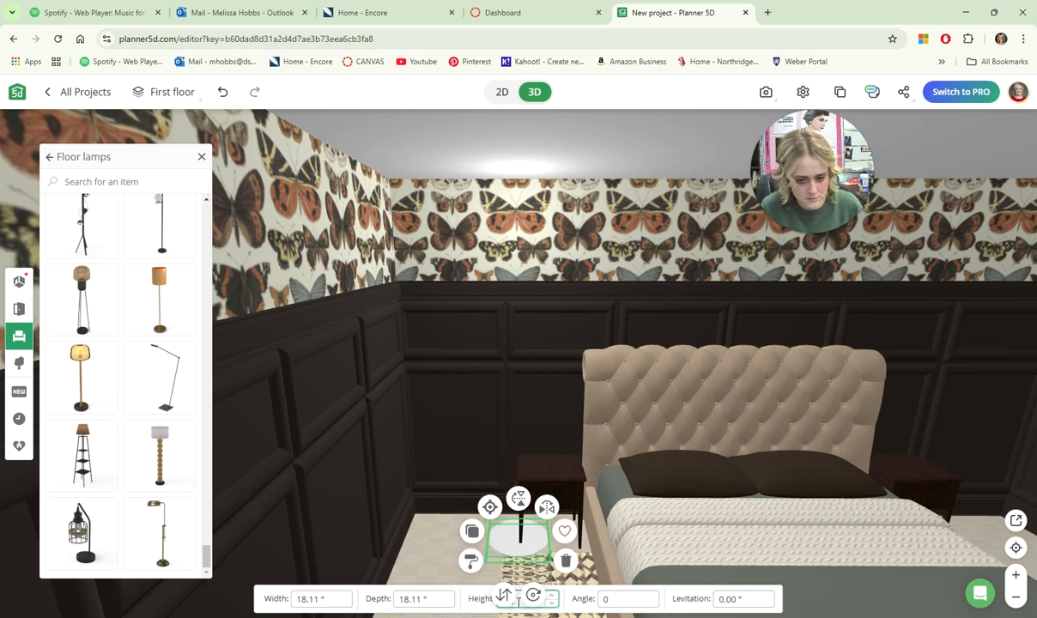
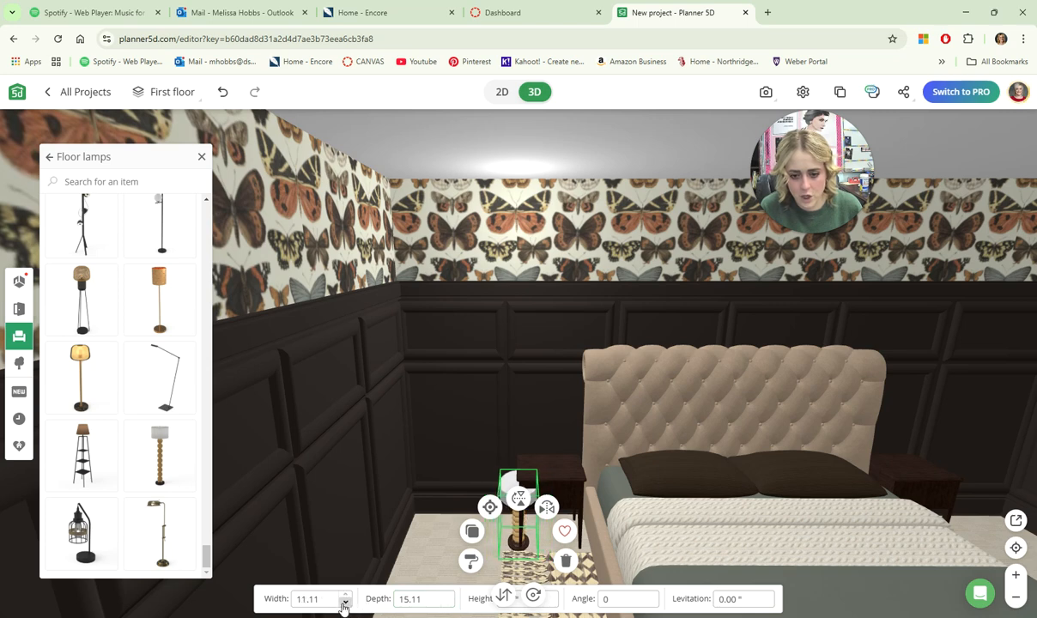
pyautogui.moveTo(500, 601); pyautogui.dragTo(533, 403)
pyautogui.scroll(5, 583, 446)
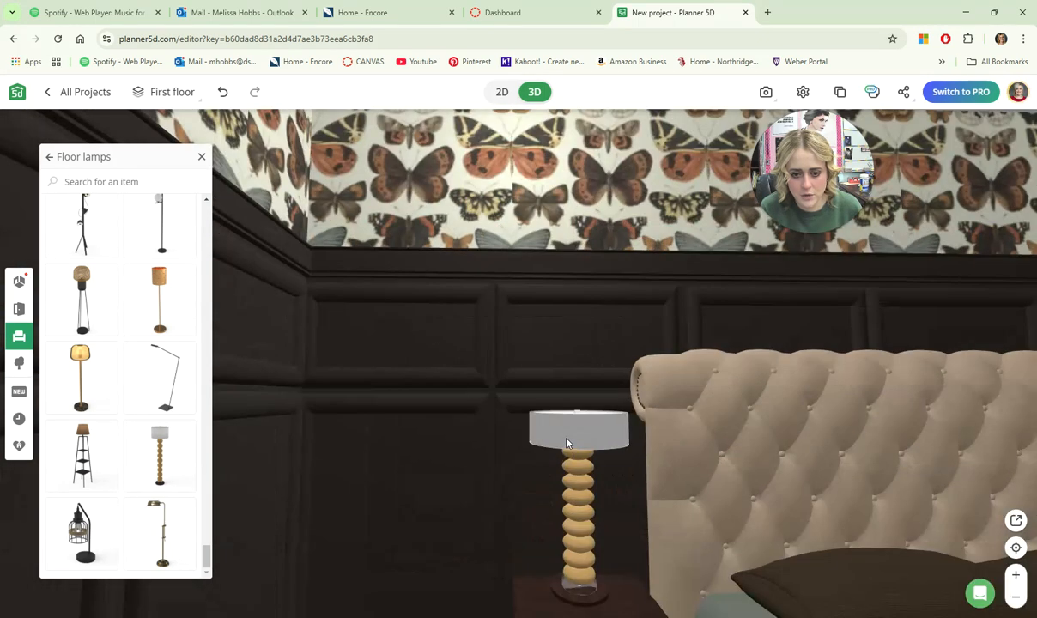
# Delete the stacked-ball lamp from the nightstand.
pyautogui.click(566, 443)
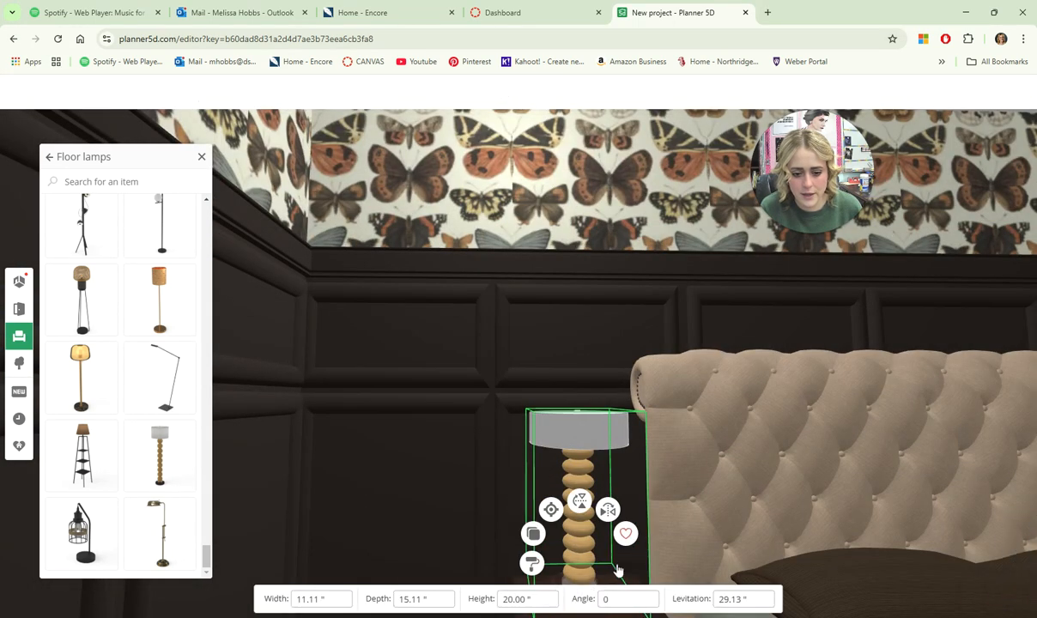
pyautogui.click(624, 562)
# Add the table lamp with the cream shade and dark stone base to the bedroom.
pyautogui.click(48, 158)
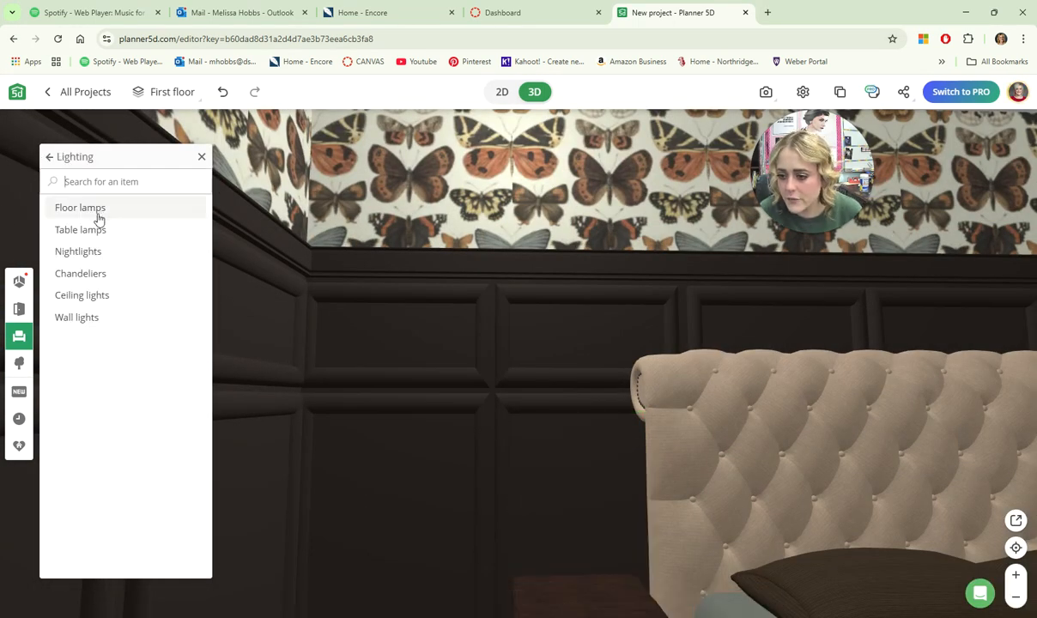
pyautogui.click(86, 237)
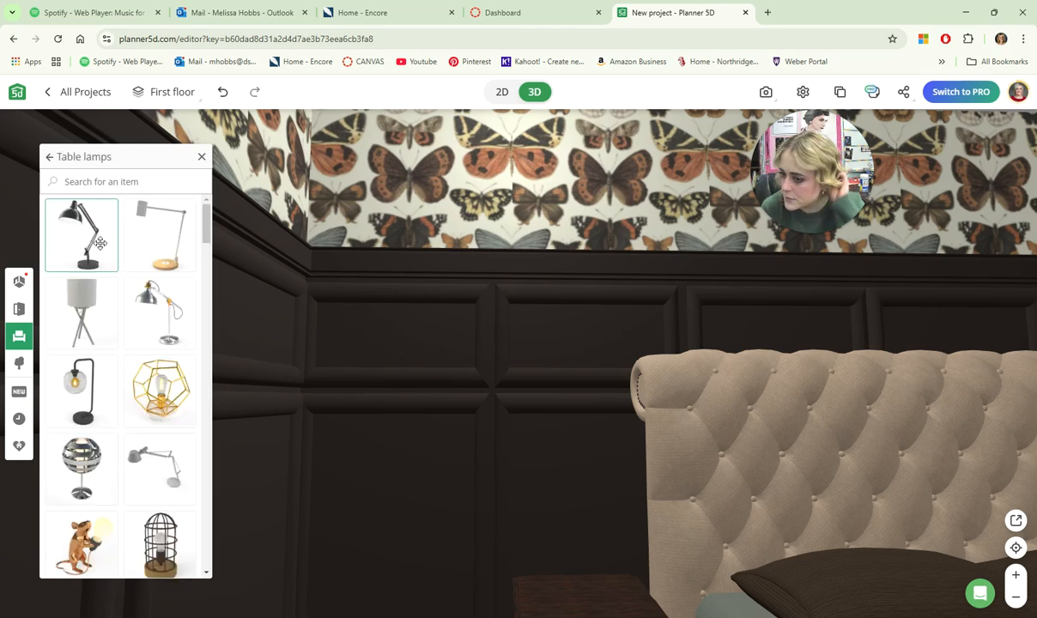
pyautogui.scroll(-8, 100, 412)
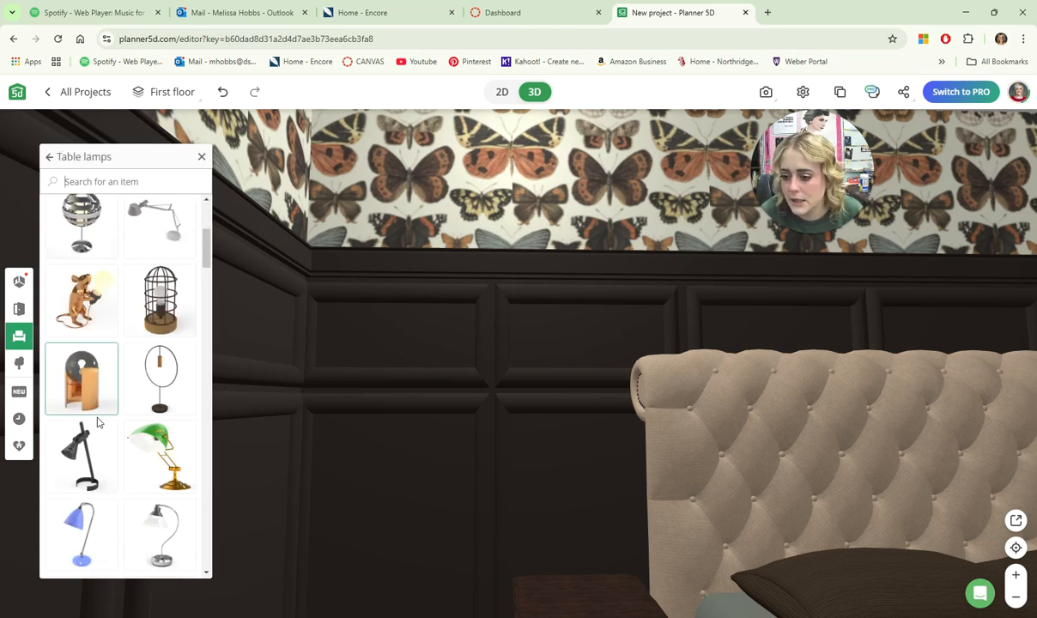
pyautogui.scroll(-10, 144, 465)
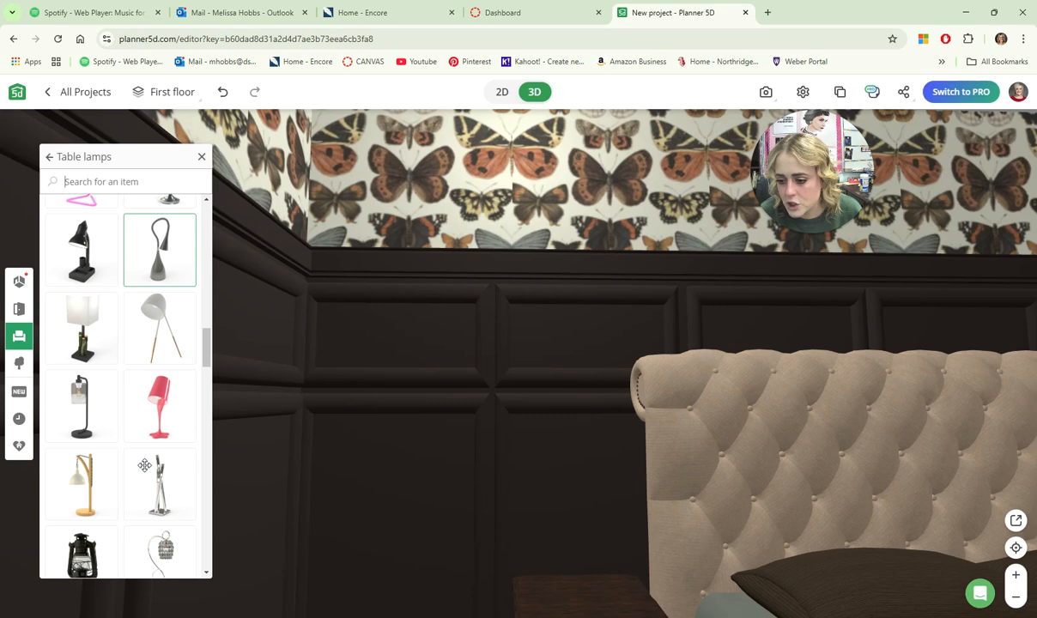
pyautogui.scroll(-8, 145, 465)
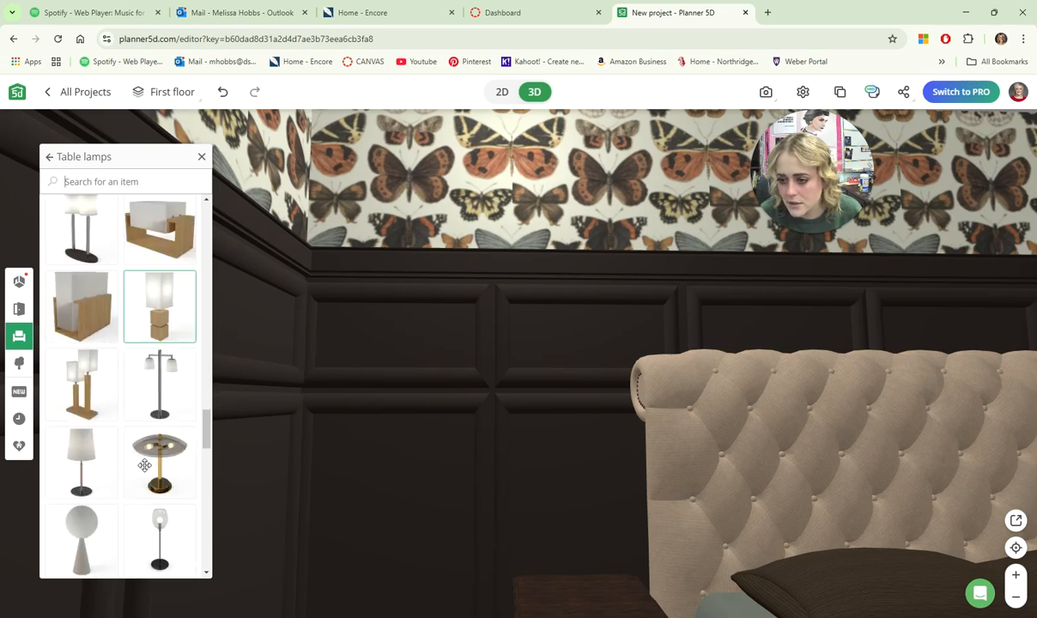
pyautogui.scroll(-6, 176, 471)
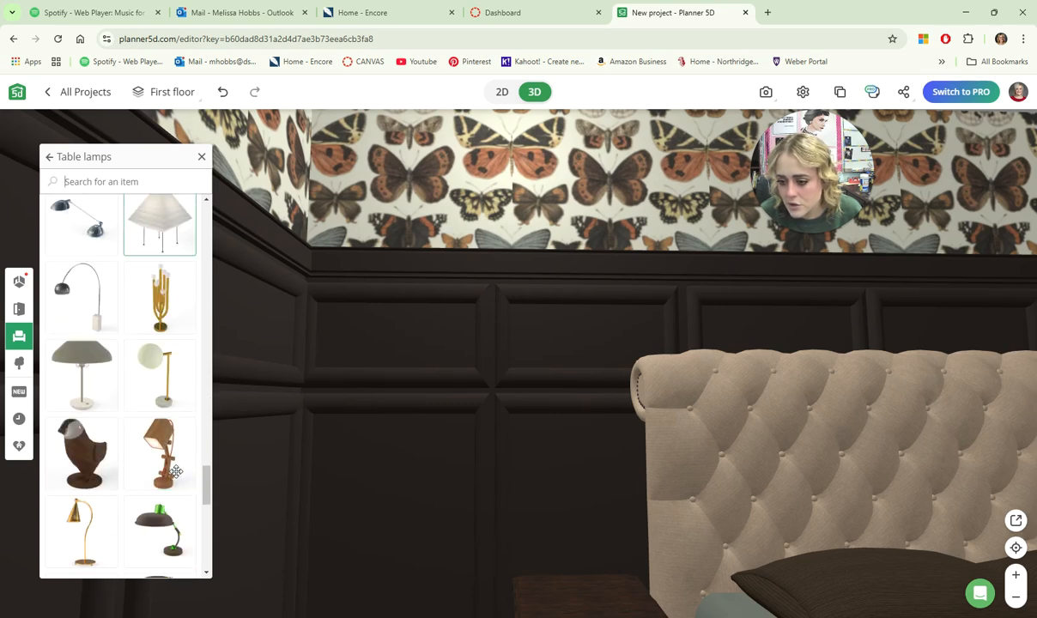
pyautogui.scroll(-5, 128, 456)
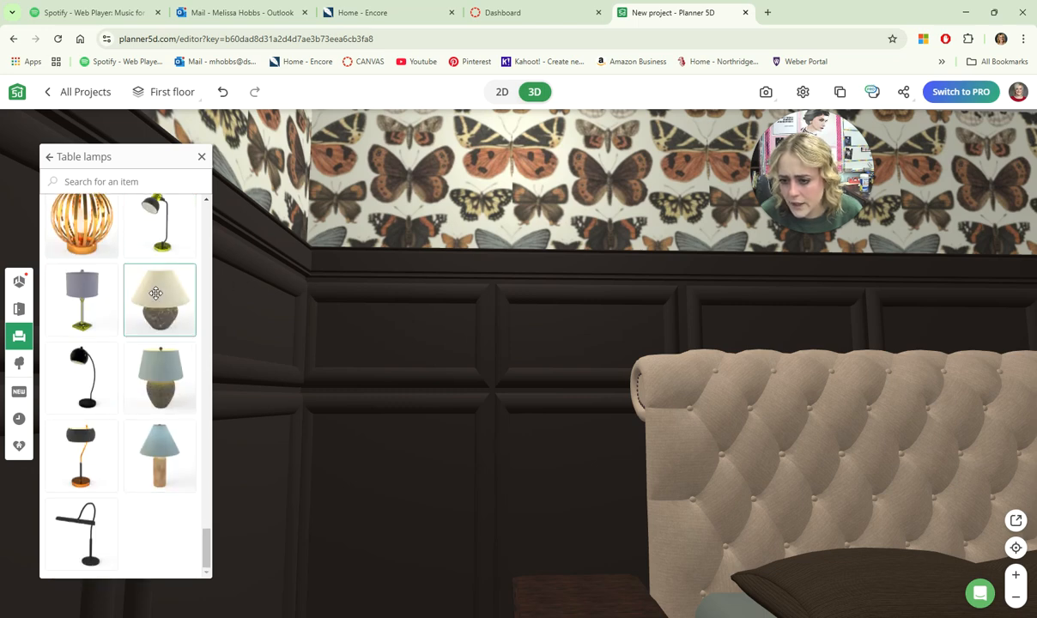
pyautogui.moveTo(128, 283); pyautogui.dragTo(257, 396)
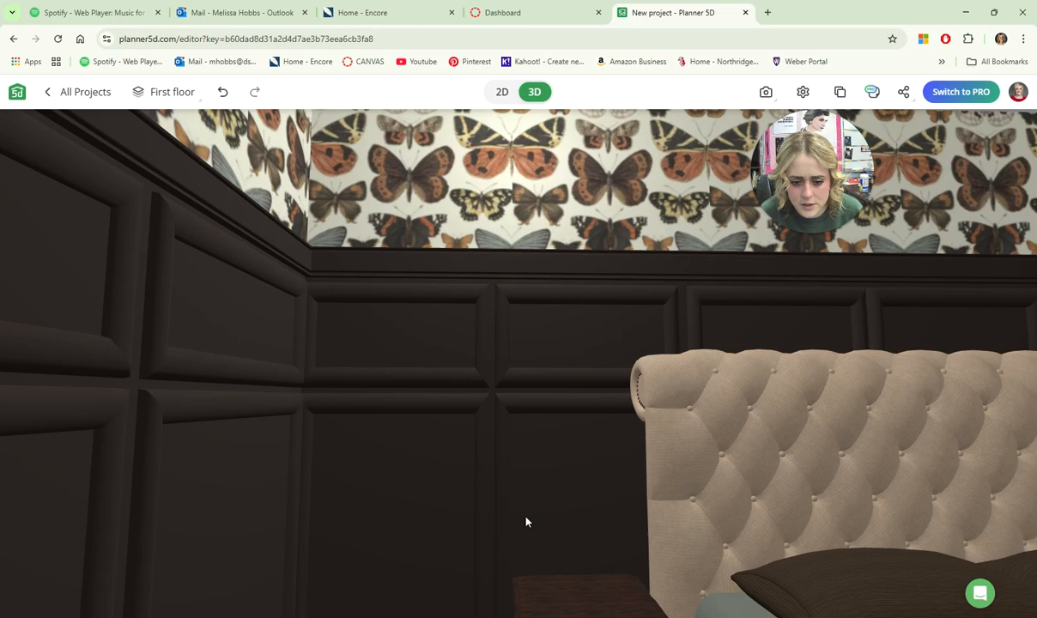
# Move the cream-shaded table lamp over the empty nightstand beside the bed.
pyautogui.moveTo(587, 533); pyautogui.dragTo(590, 541)
pyautogui.moveTo(570, 317); pyautogui.dragTo(552, 477)
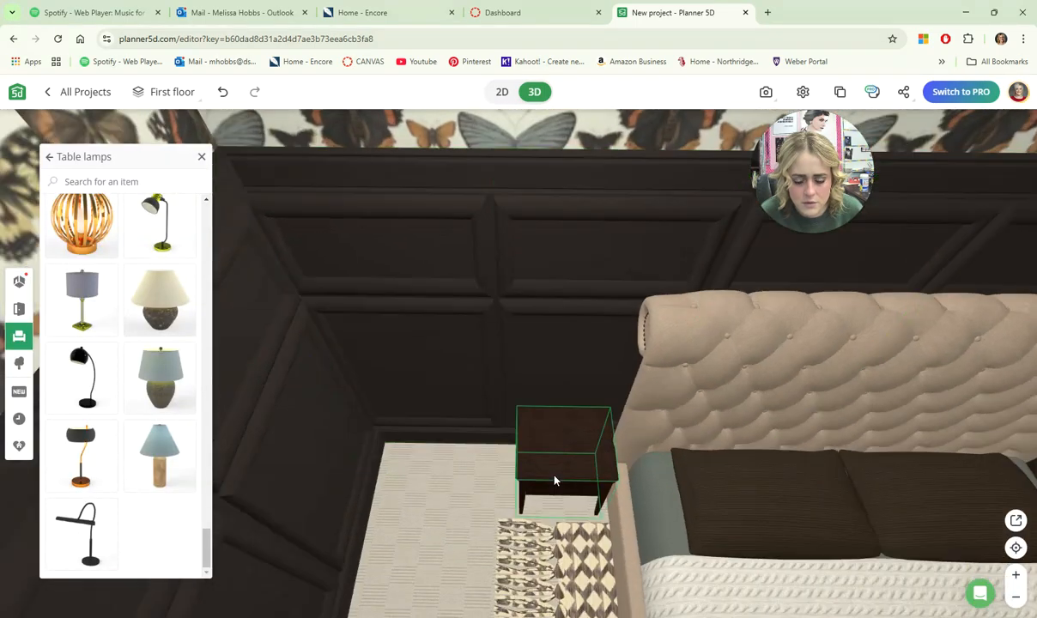
pyautogui.scroll(-5, 543, 442)
pyautogui.scroll(-5, 537, 420)
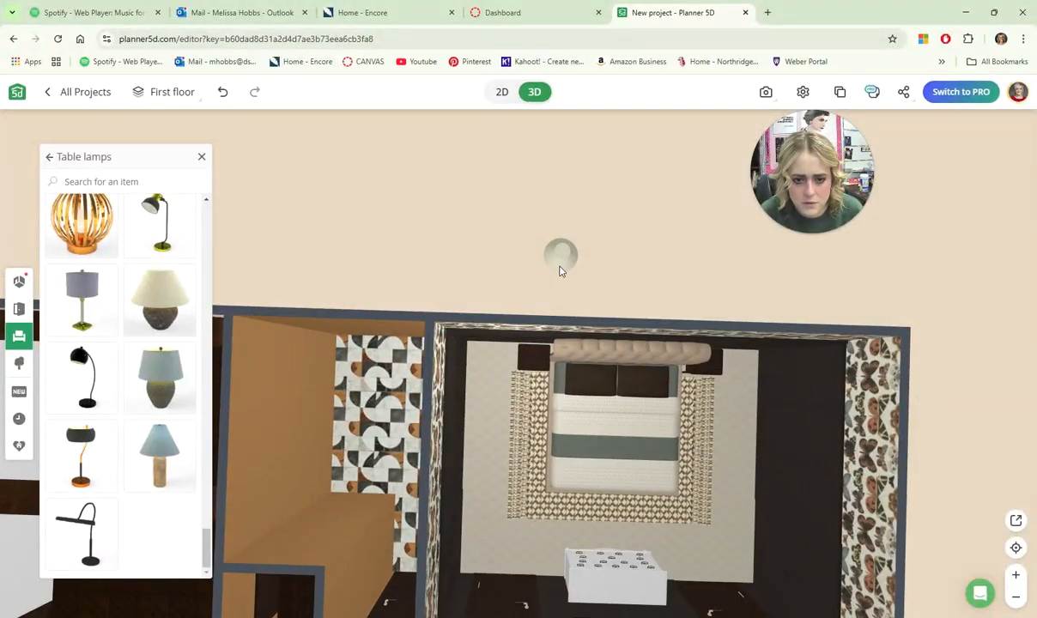
pyautogui.moveTo(561, 254); pyautogui.dragTo(530, 378)
pyautogui.moveTo(484, 435); pyautogui.dragTo(489, 292)
pyautogui.scroll(8, 519, 483)
pyautogui.scroll(-6, 504, 471)
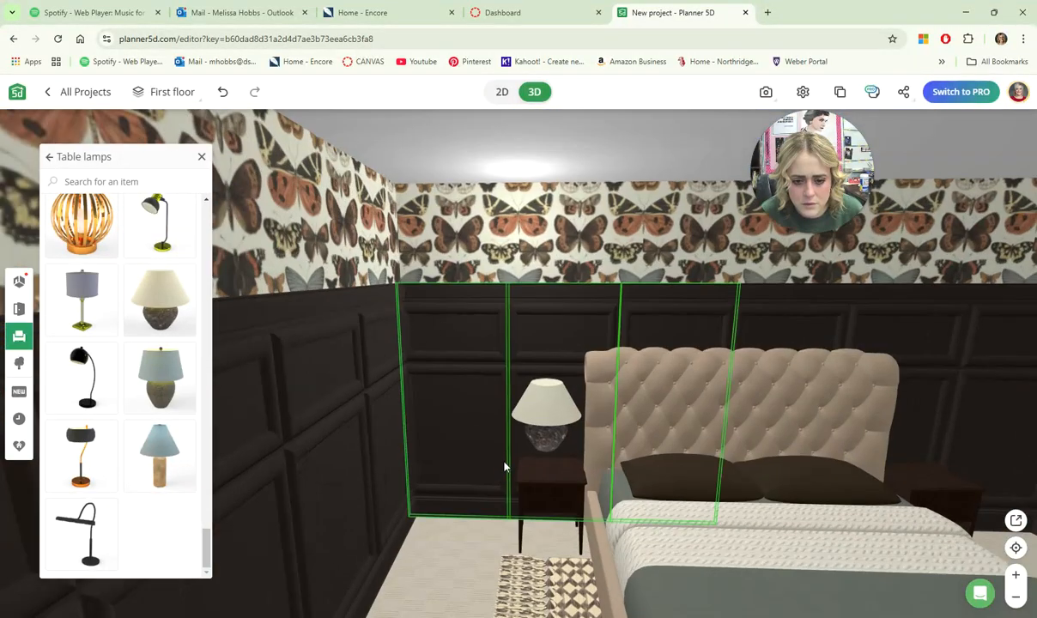
# Lower the table lamp onto the nightstand at 24.02" levitation and set its height to 27.69".
pyautogui.click(546, 429)
pyautogui.moveTo(535, 513); pyautogui.dragTo(533, 525)
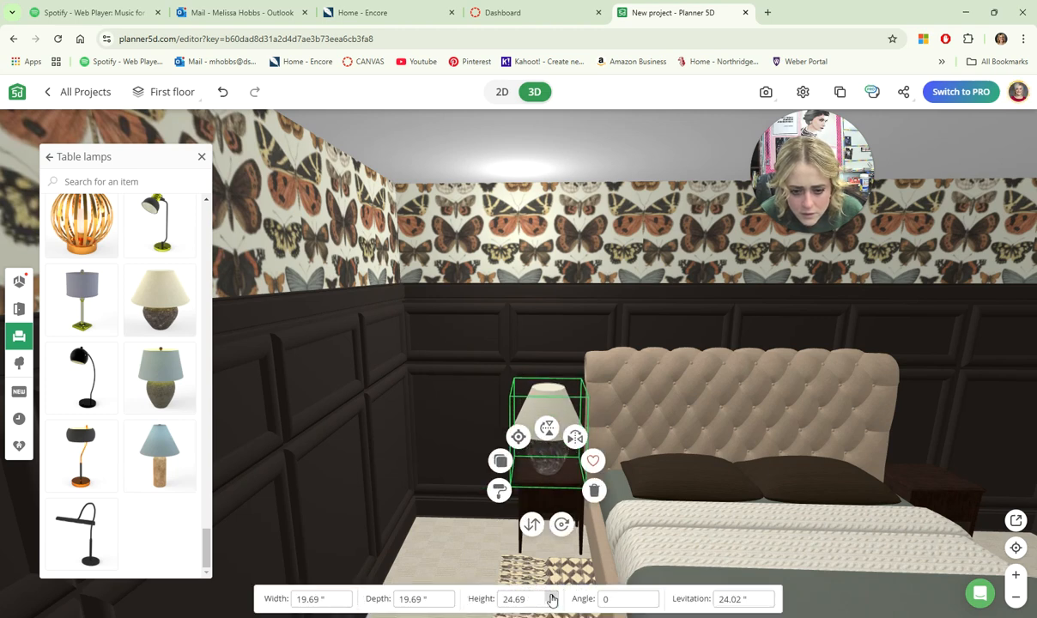
pyautogui.click(565, 281)
# Shift the table lamp slightly toward the bed to centre it on the nightstand.
pyautogui.moveTo(545, 188); pyautogui.dragTo(373, 249, button='right')
pyautogui.moveTo(426, 425); pyautogui.dragTo(437, 455)
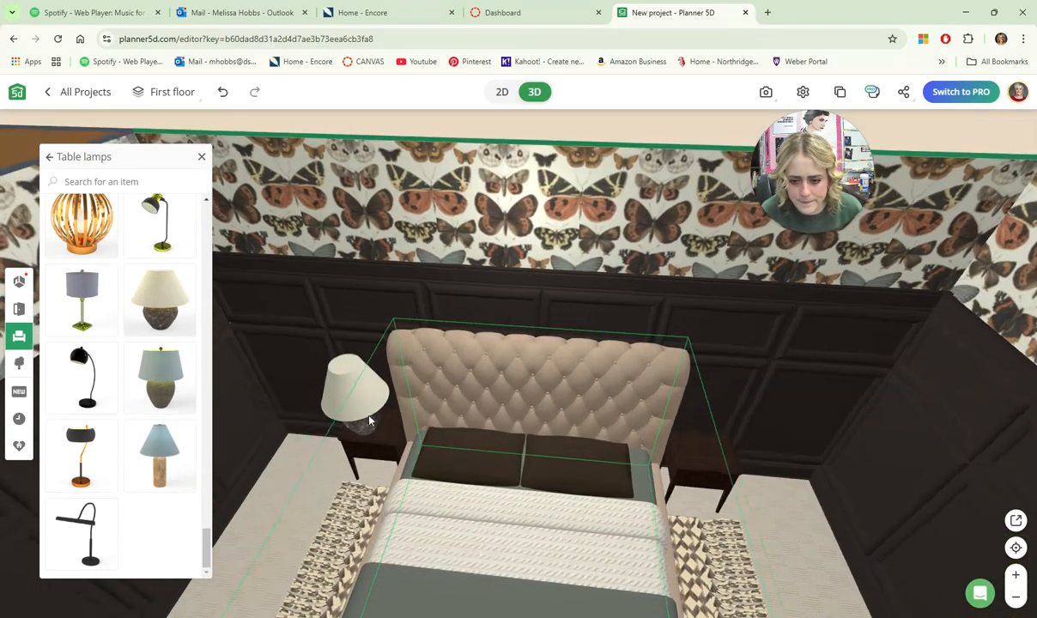
pyautogui.click(360, 410)
pyautogui.moveTo(361, 410); pyautogui.dragTo(369, 408)
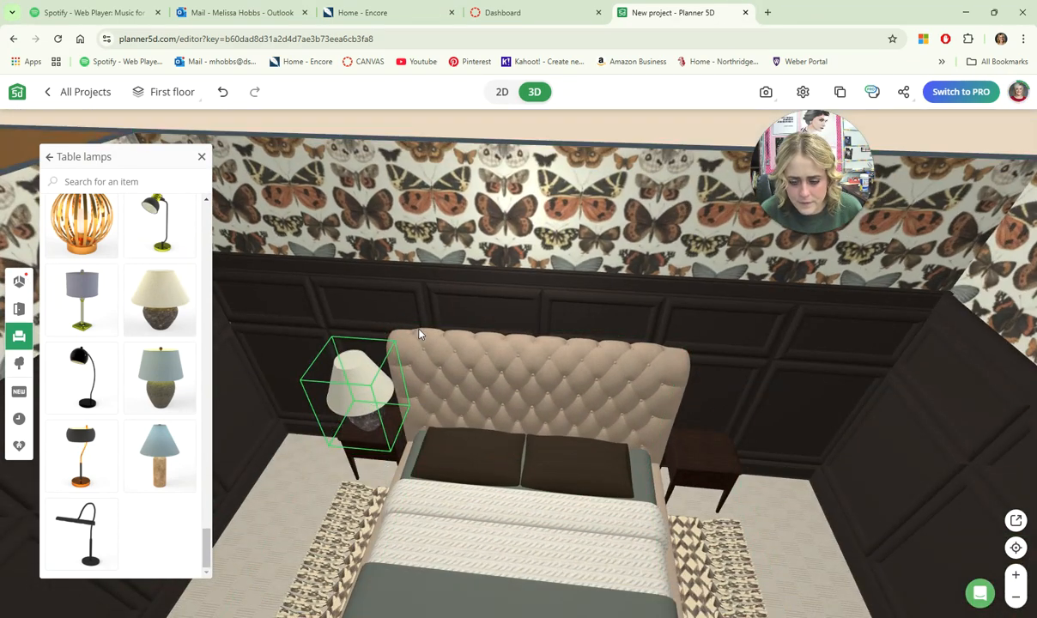
pyautogui.moveTo(418, 329); pyautogui.dragTo(420, 325)
pyautogui.click(461, 268)
pyautogui.moveTo(443, 456); pyautogui.dragTo(457, 397)
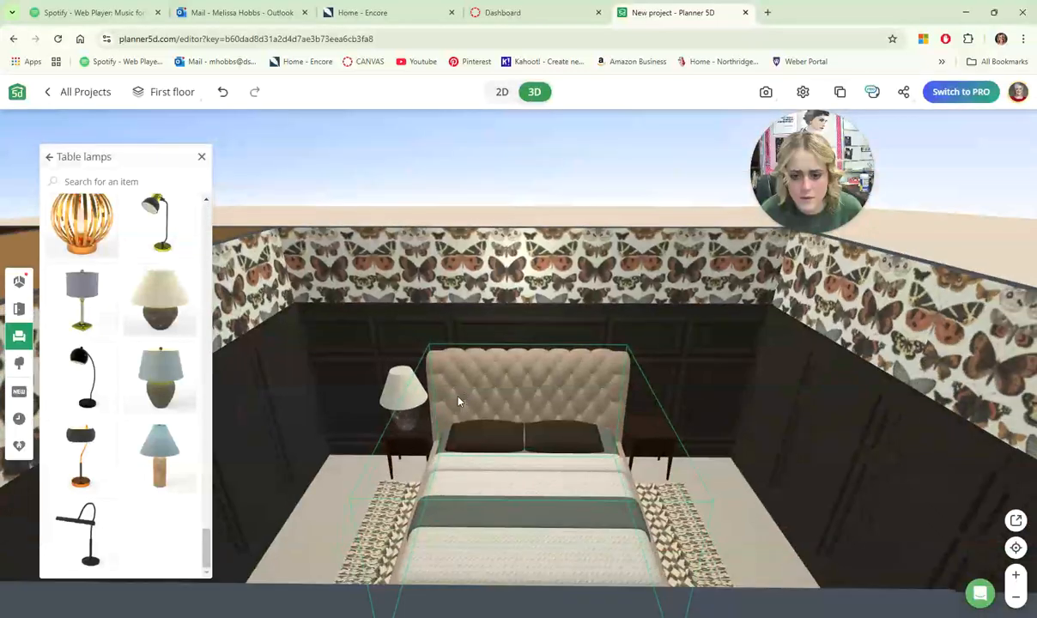
# Duplicate the table lamp, place the copy on the nightstand across the bed and check its placement from above.
pyautogui.click(399, 397)
pyautogui.click(362, 419)
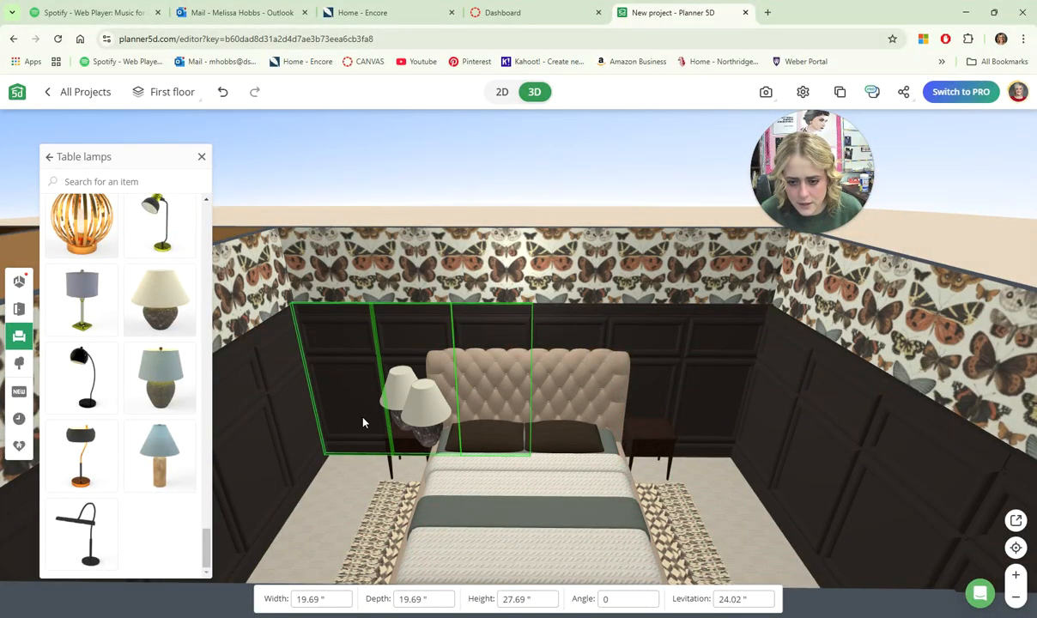
pyautogui.click(429, 407)
pyautogui.moveTo(441, 423); pyautogui.dragTo(579, 406)
pyautogui.click(590, 209)
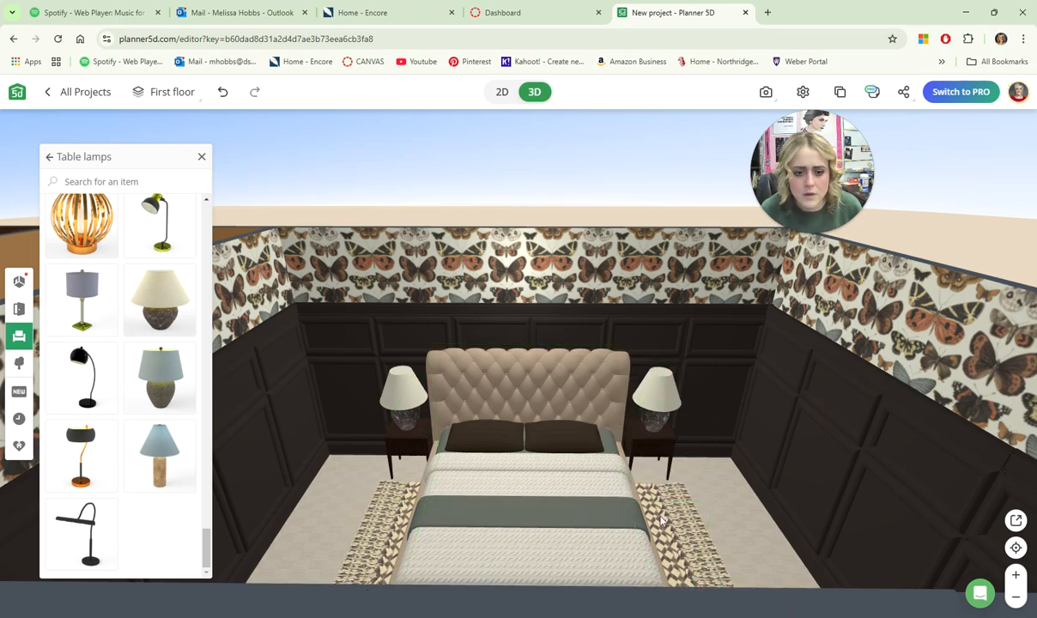
pyautogui.moveTo(648, 482); pyautogui.dragTo(656, 543)
pyautogui.moveTo(616, 550); pyautogui.dragTo(659, 535)
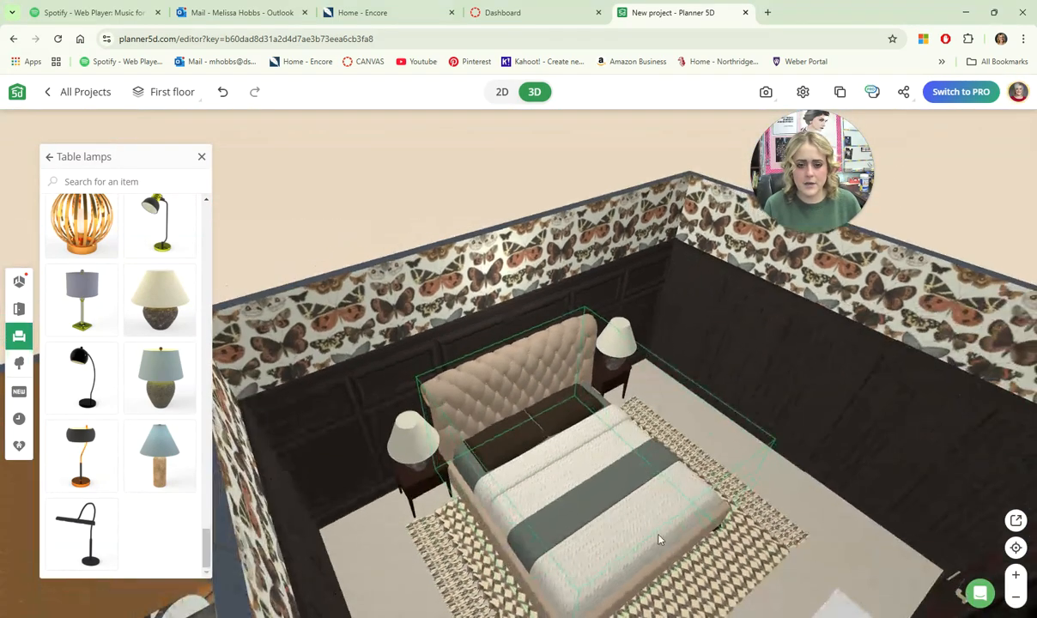
pyautogui.moveTo(638, 499); pyautogui.dragTo(545, 366)
pyautogui.click(550, 369)
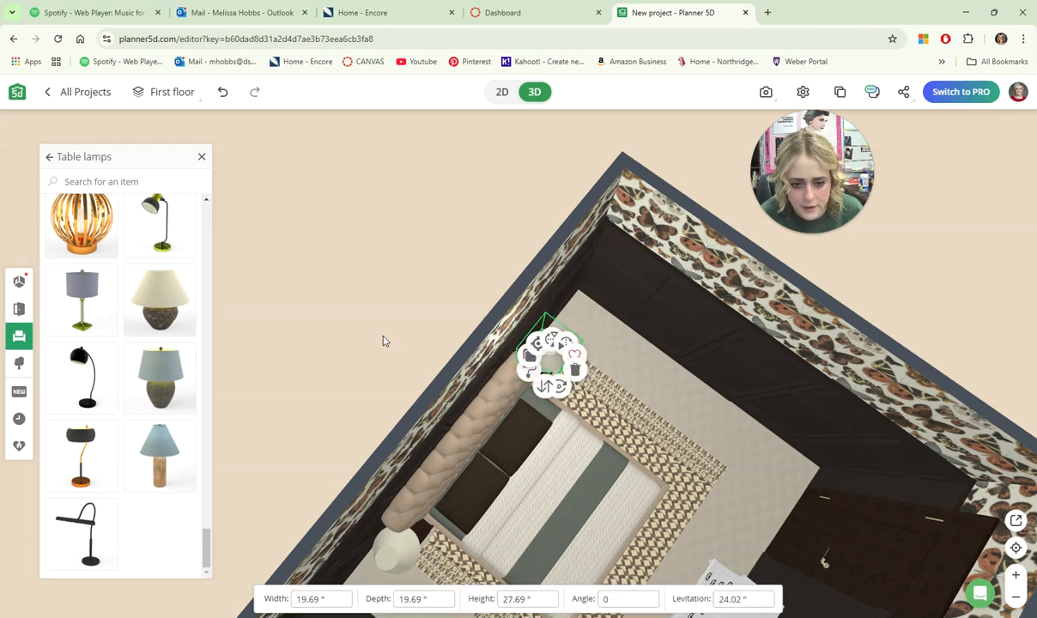
pyautogui.click(384, 340)
pyautogui.moveTo(583, 435); pyautogui.dragTo(507, 218)
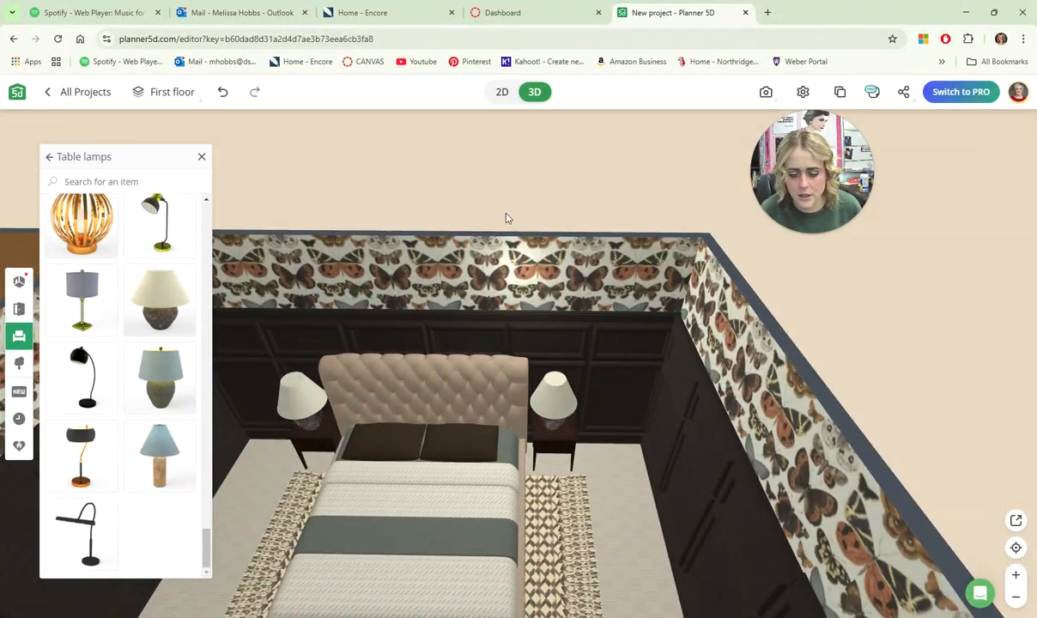
# Browse the chandelier models and add the woven globe pendant light to the bedroom.
pyautogui.click(50, 157)
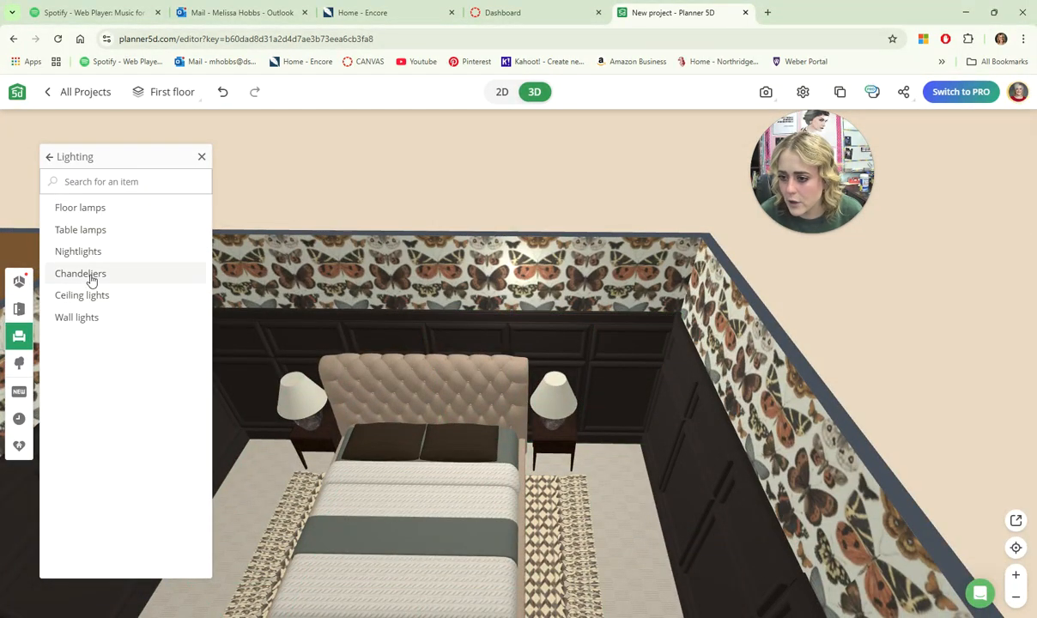
pyautogui.click(90, 275)
pyautogui.scroll(-4, 117, 381)
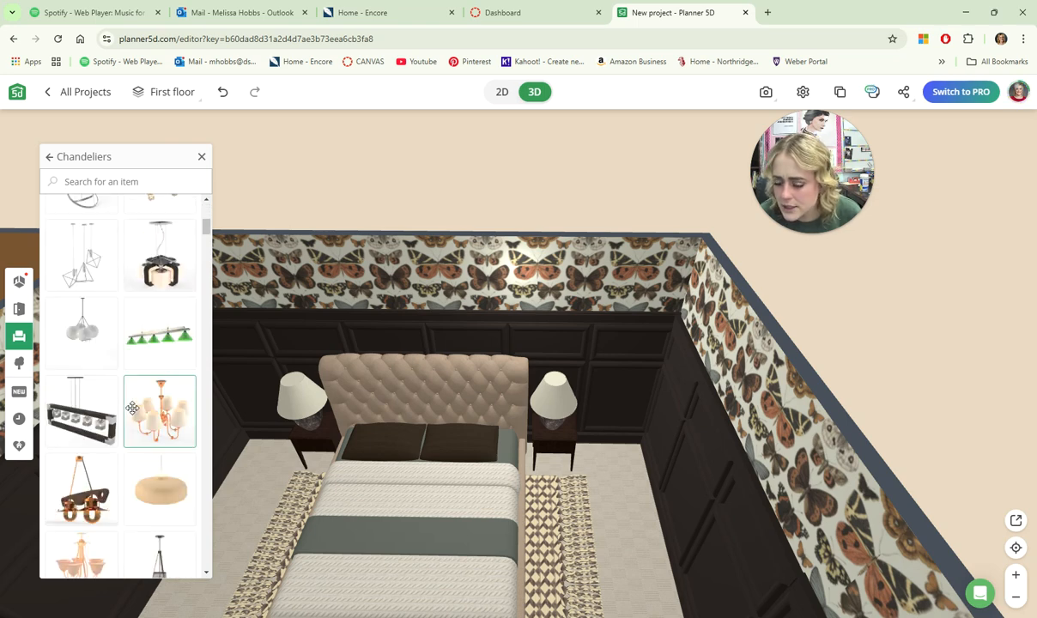
pyautogui.scroll(-6, 129, 421)
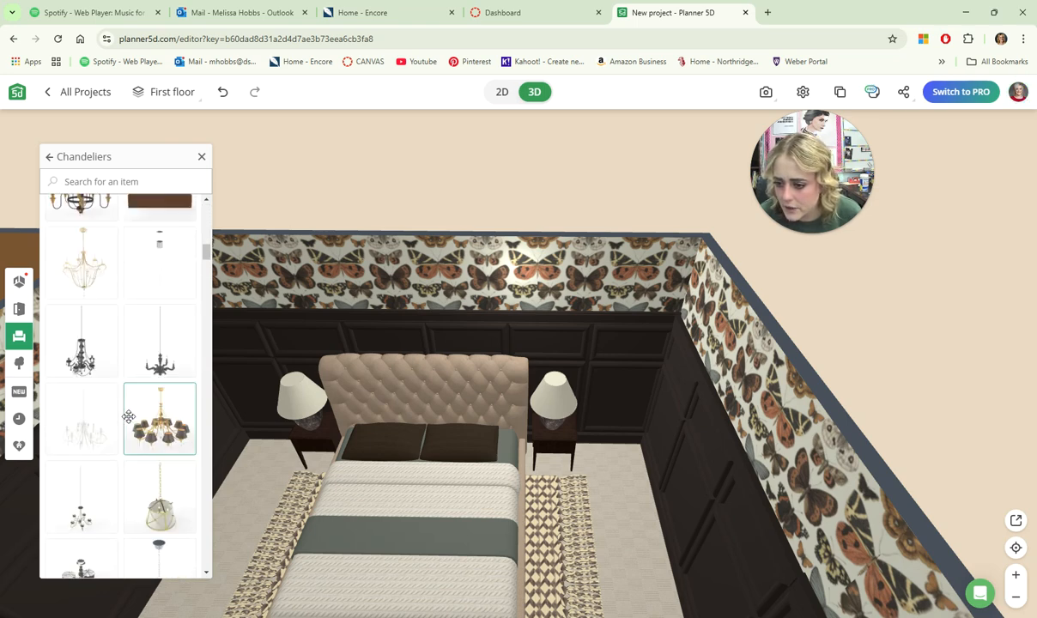
pyautogui.scroll(-6, 126, 423)
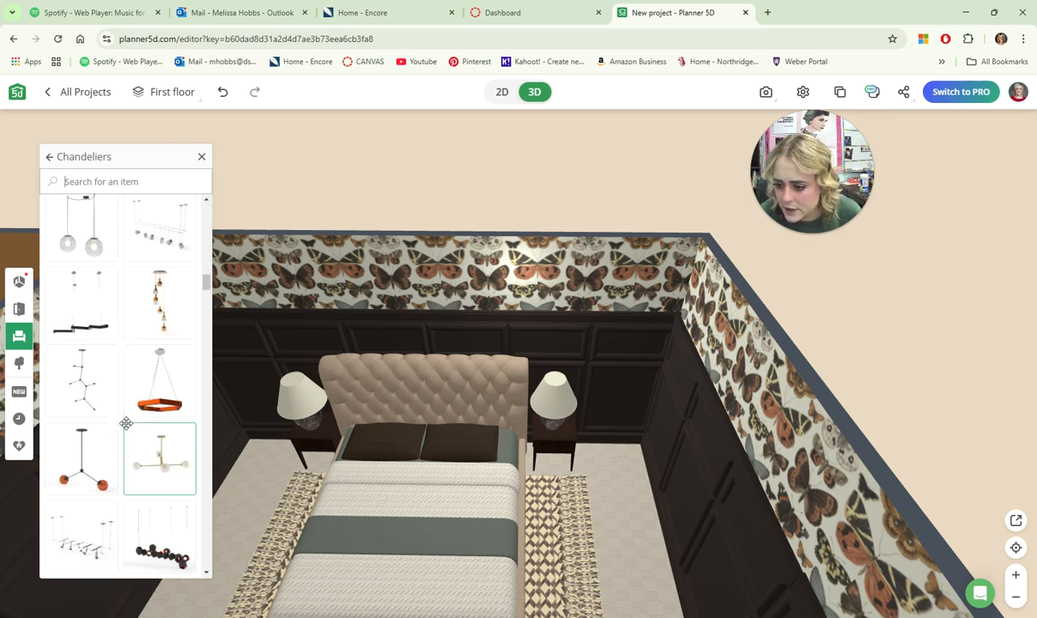
pyautogui.scroll(-6, 124, 427)
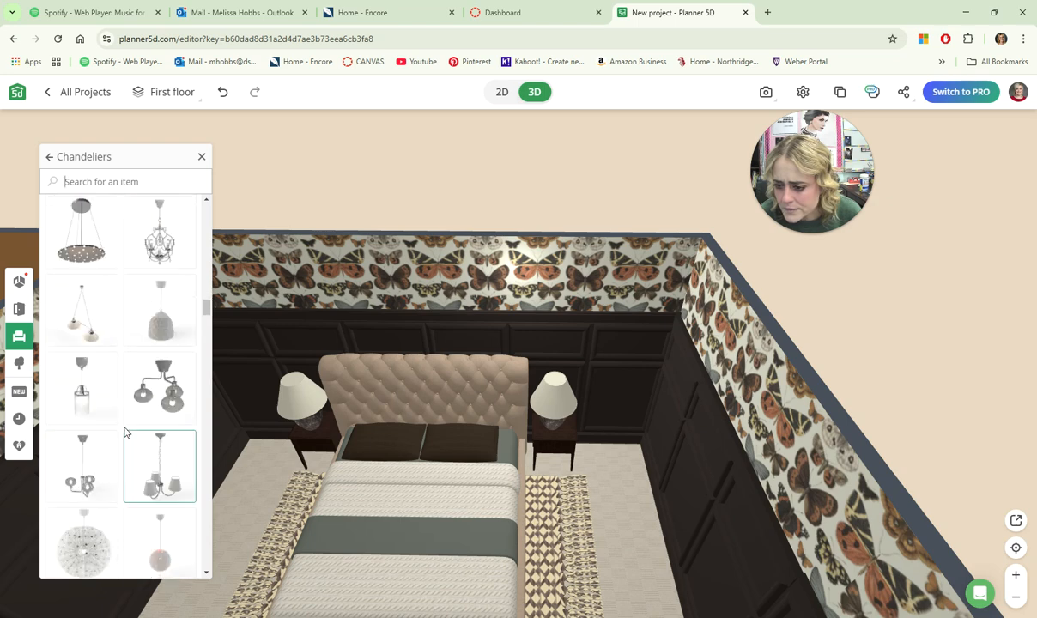
pyautogui.scroll(-6, 125, 431)
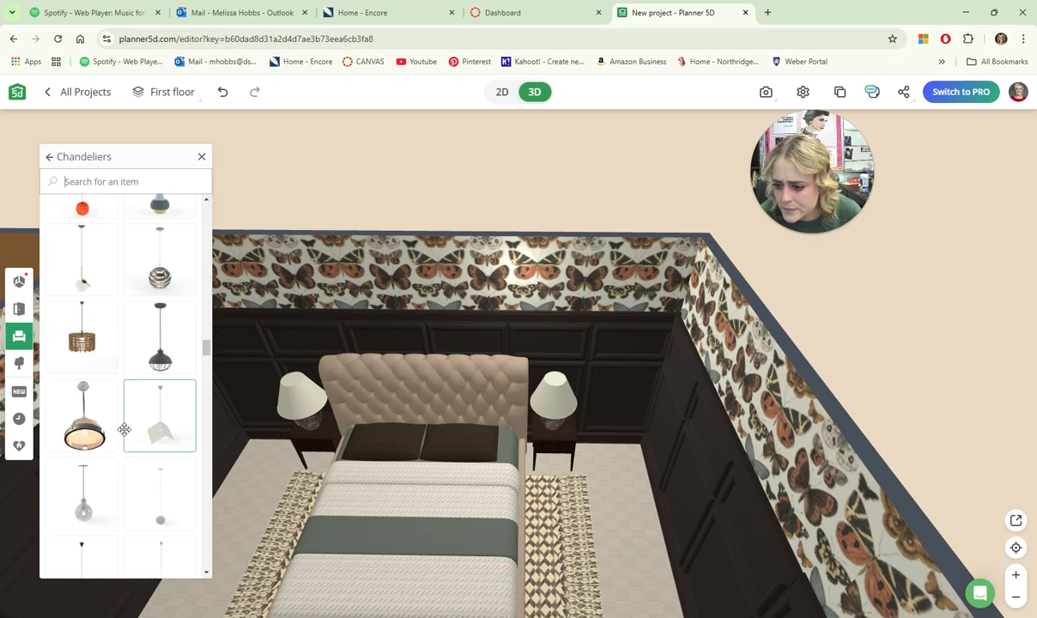
pyautogui.scroll(-6, 124, 435)
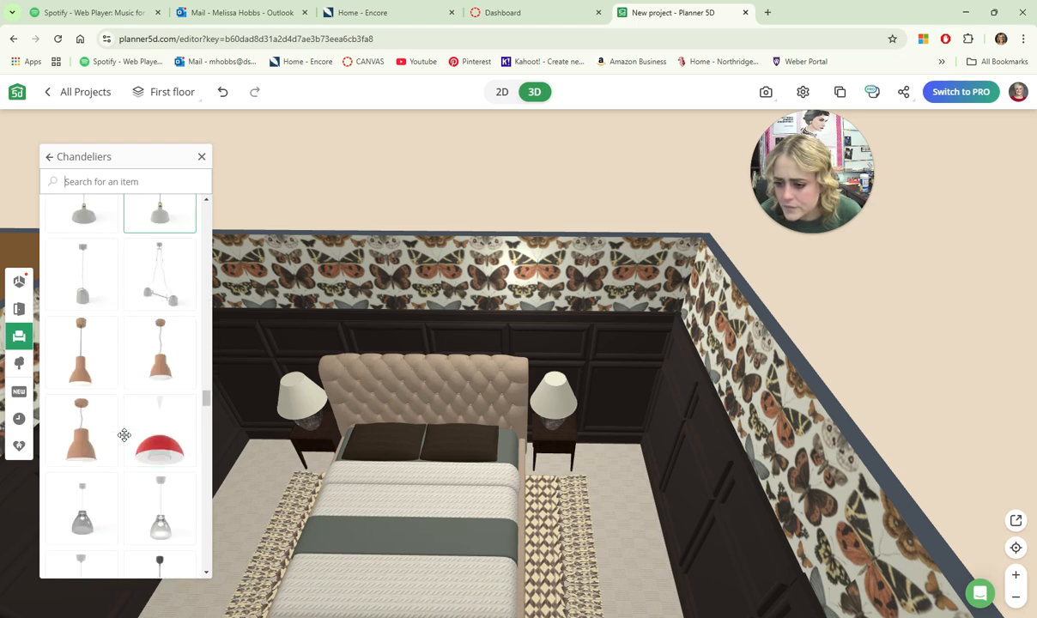
pyautogui.scroll(-5, 124, 441)
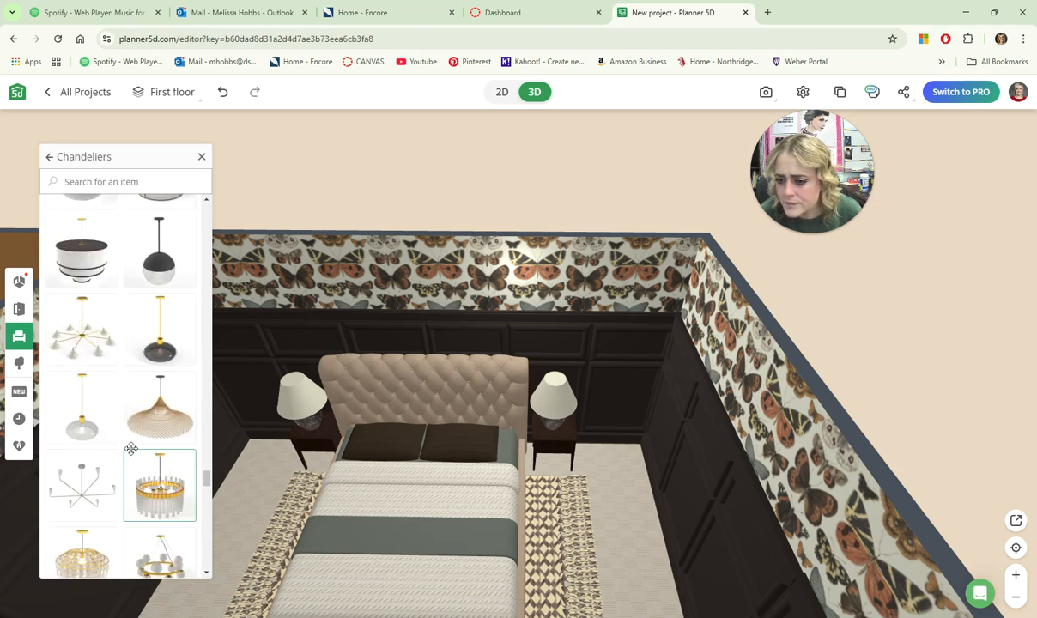
pyautogui.scroll(-3, 130, 447)
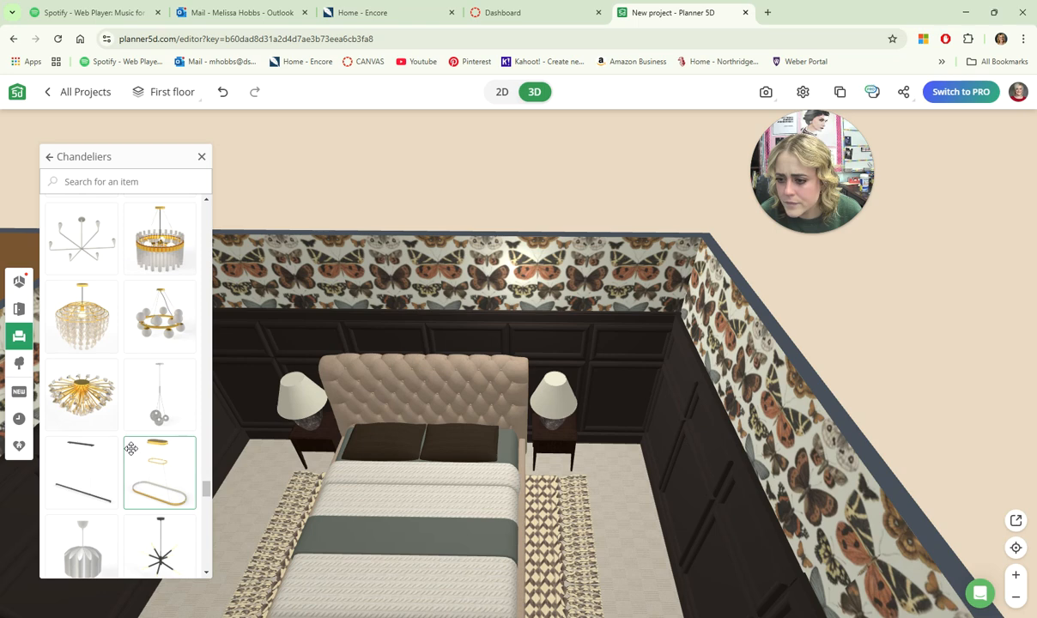
pyautogui.scroll(-6, 131, 447)
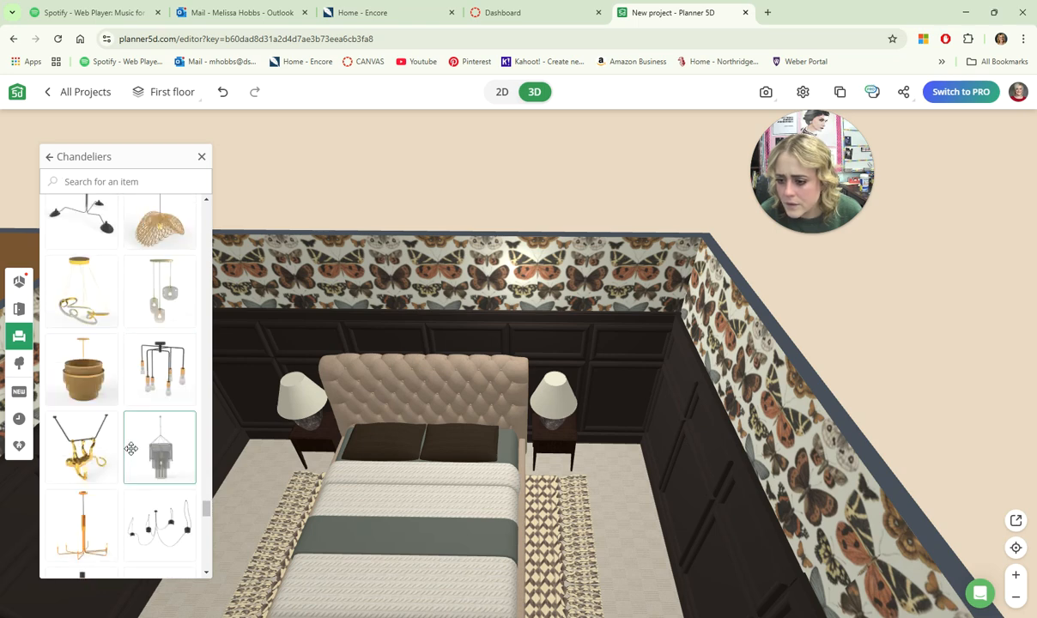
pyautogui.scroll(-5, 130, 447)
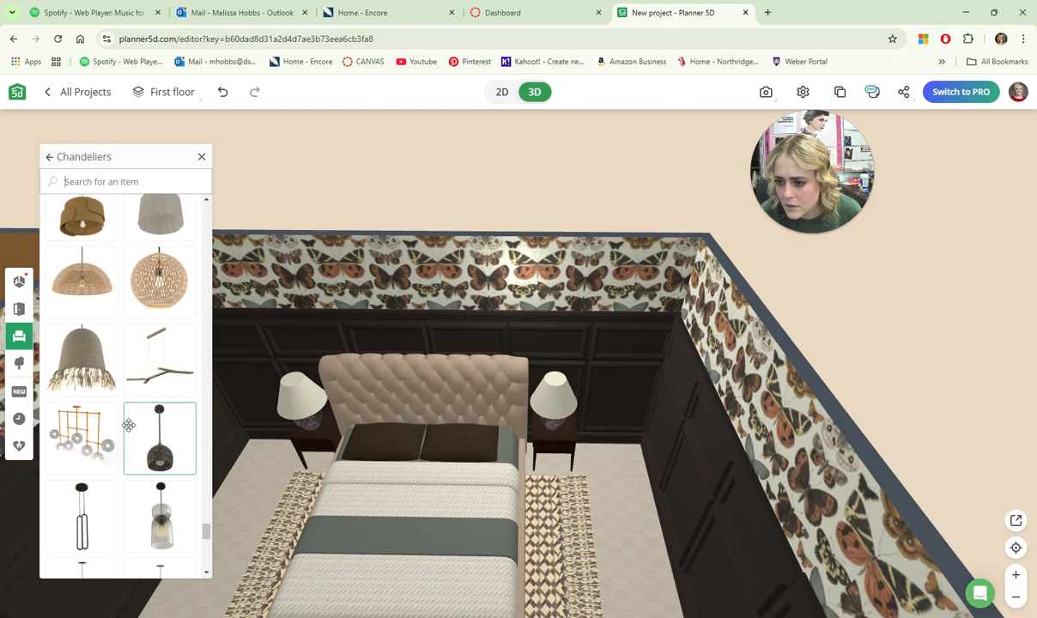
pyautogui.scroll(-8, 123, 420)
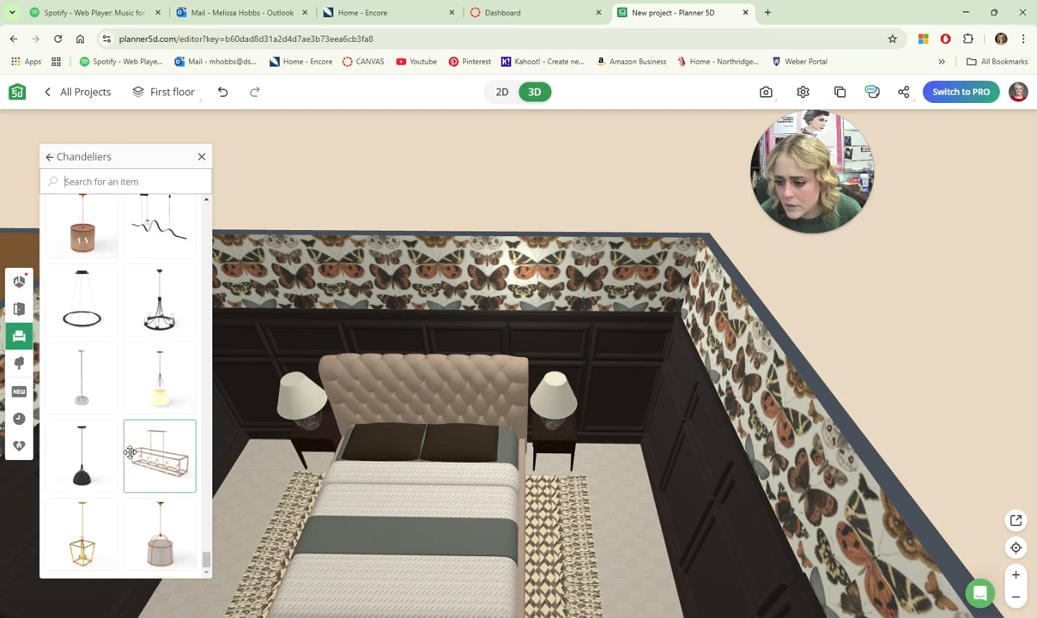
pyautogui.scroll(-8, 133, 446)
pyautogui.scroll(1, 173, 392)
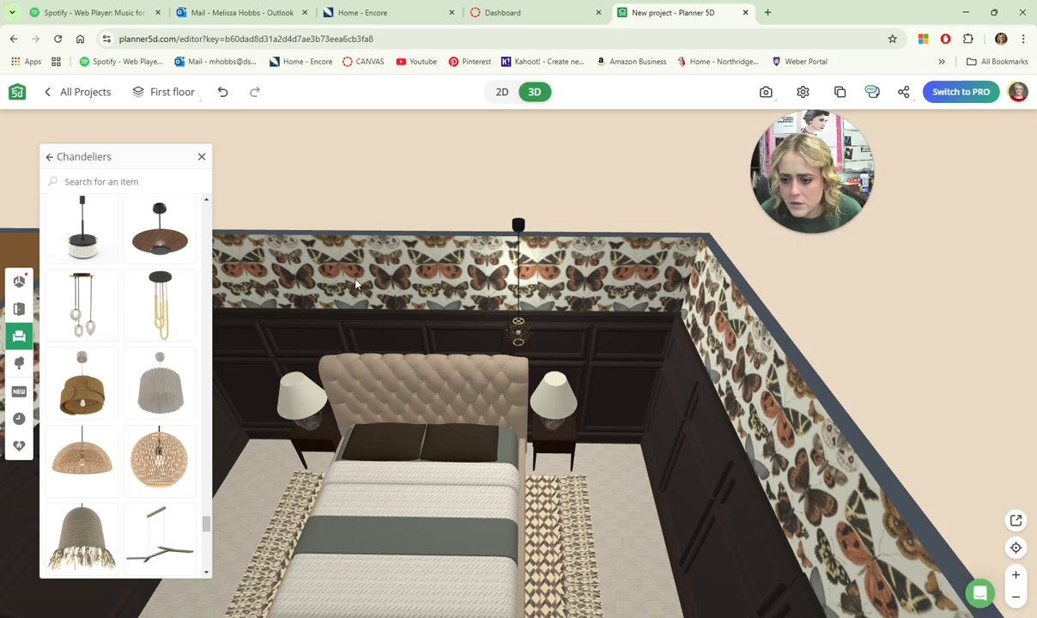
# Set the pendant light's height to 35" and move it over the bed, ending at 70.08" levitation.
pyautogui.click(516, 229)
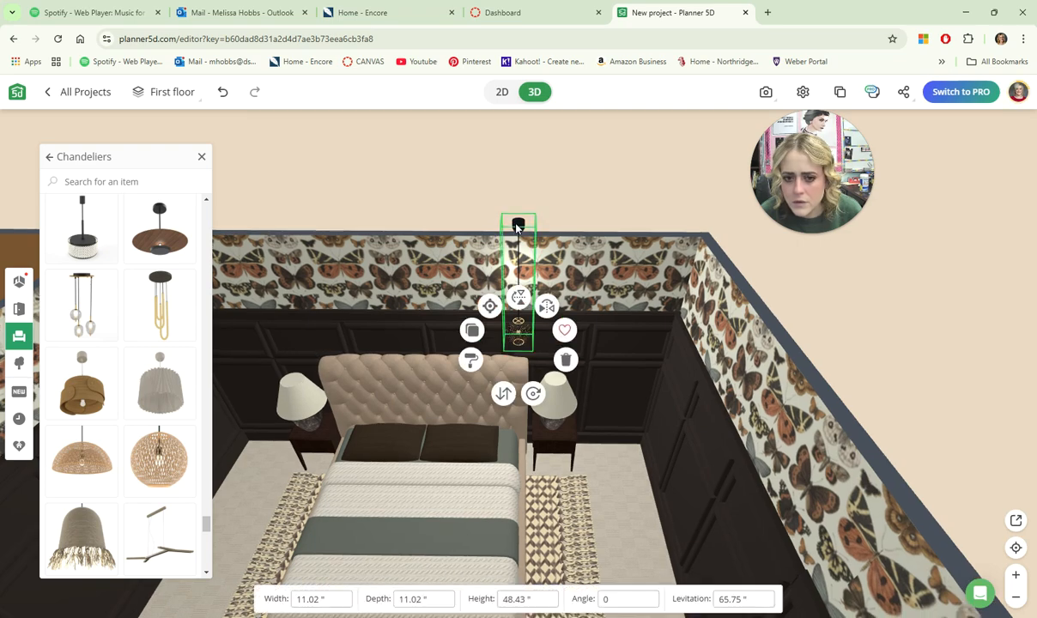
pyautogui.moveTo(516, 229); pyautogui.dragTo(408, 323)
pyautogui.click(550, 318)
pyautogui.moveTo(550, 318); pyautogui.dragTo(536, 429)
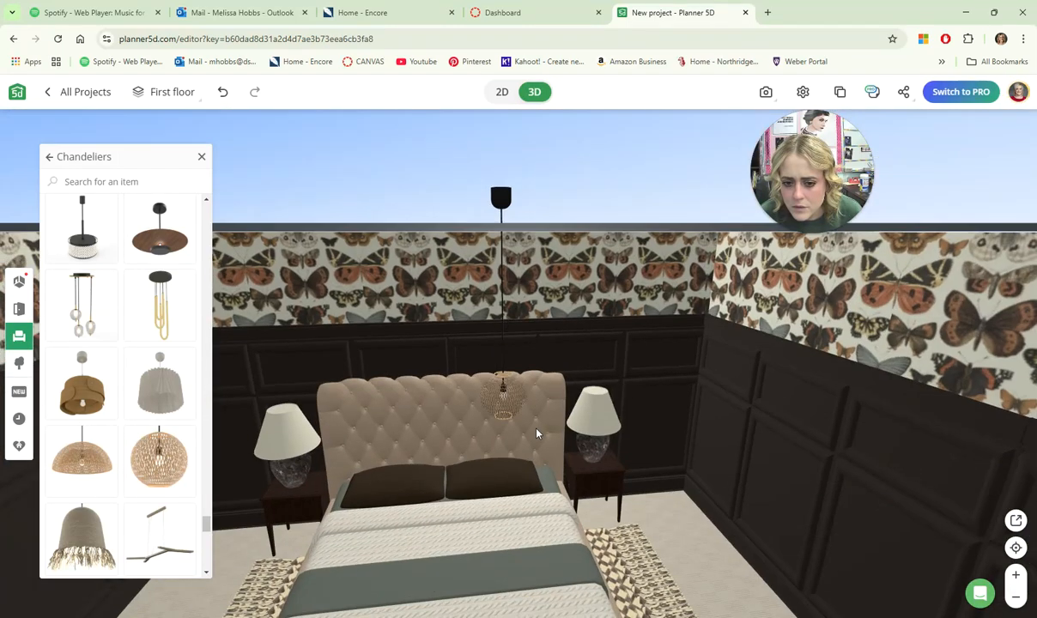
pyautogui.click(505, 398)
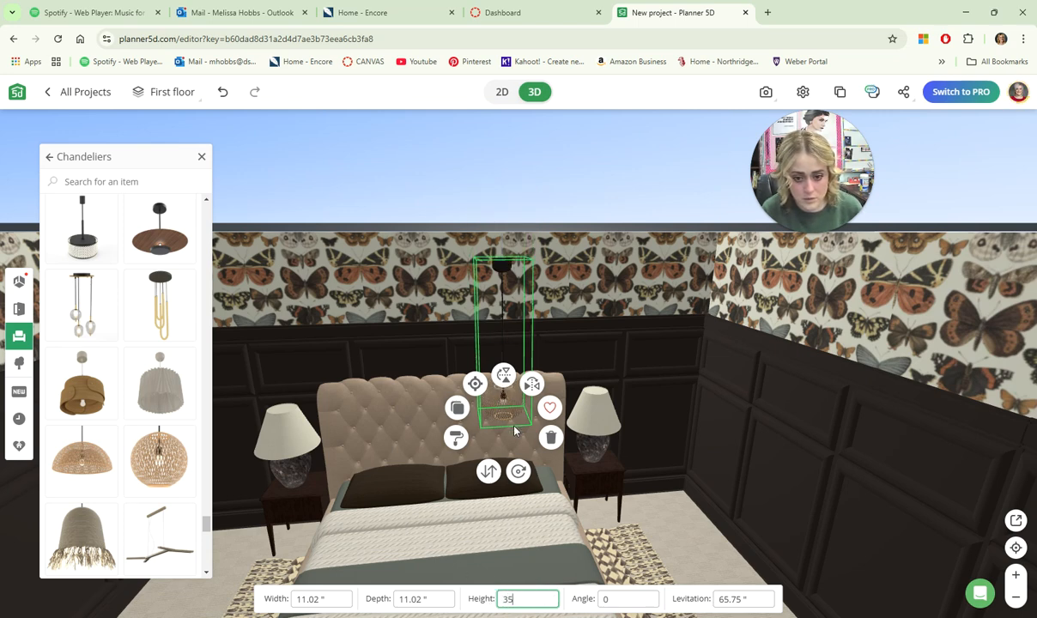
pyautogui.moveTo(607, 490); pyautogui.dragTo(650, 343)
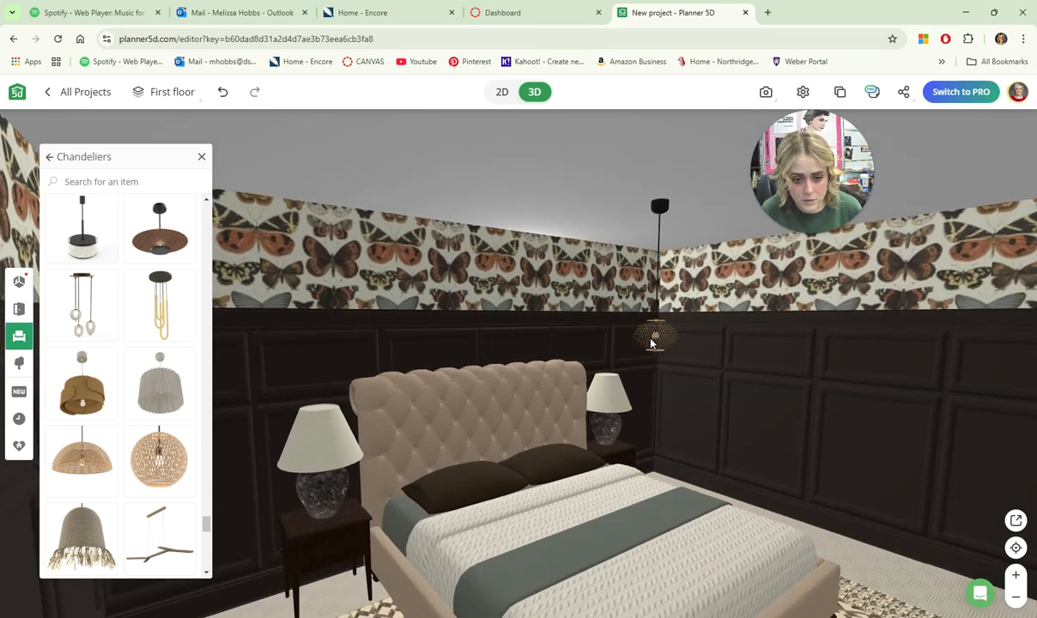
pyautogui.click(652, 339)
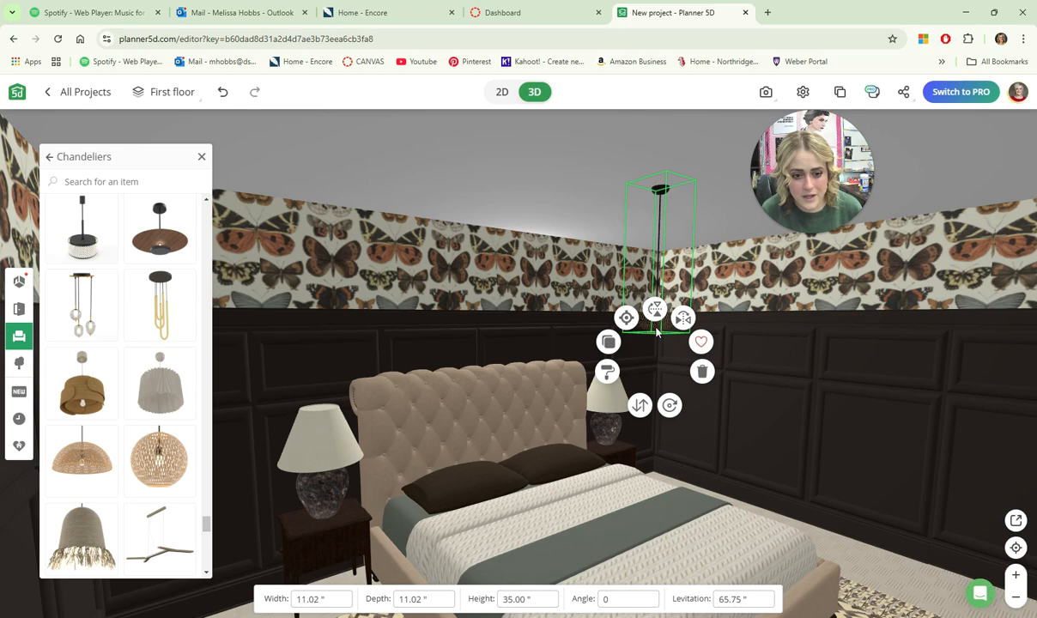
pyautogui.moveTo(656, 331); pyautogui.dragTo(592, 335)
# Delete the woven globe pendant light from the bedroom.
pyautogui.moveTo(702, 327); pyautogui.dragTo(411, 413)
pyautogui.click(373, 402)
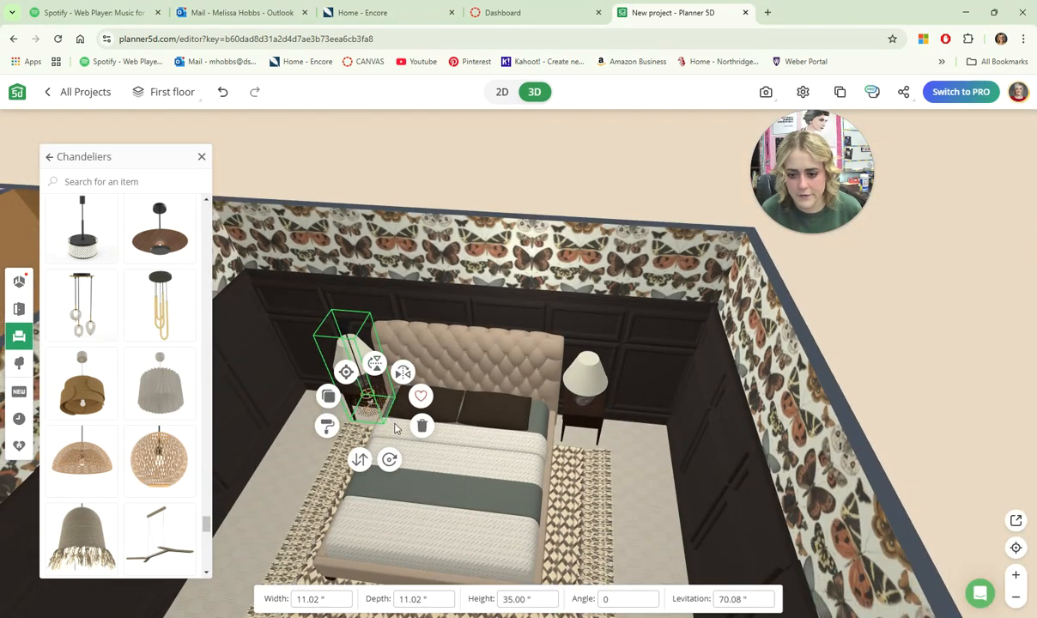
pyautogui.click(421, 427)
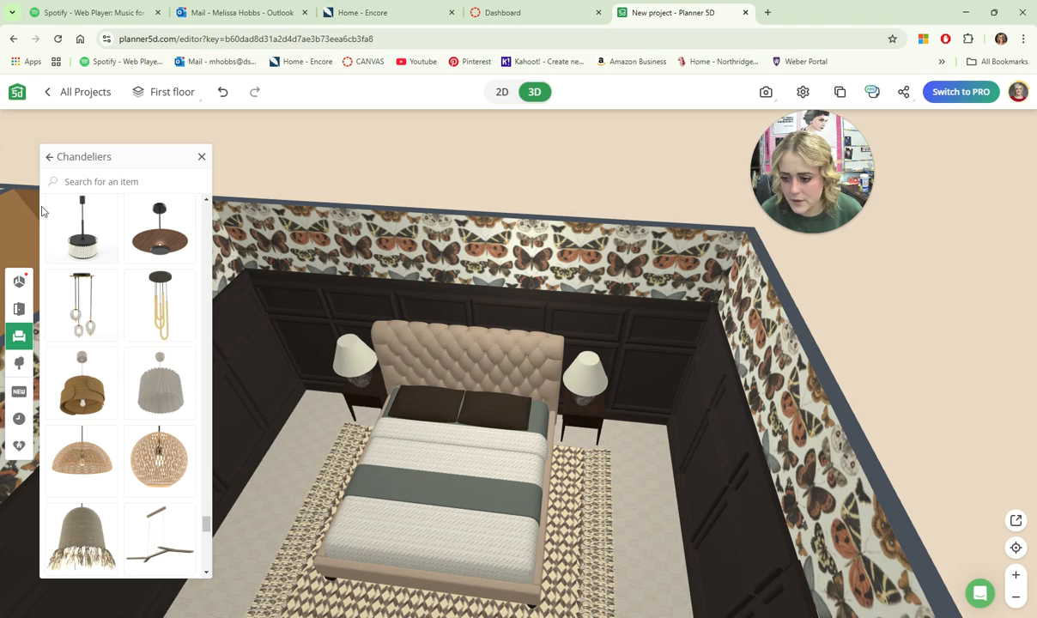
# Browse the ceiling light models for a fixture to replace the pendant light in the bedroom.
pyautogui.click(49, 157)
pyautogui.click(86, 296)
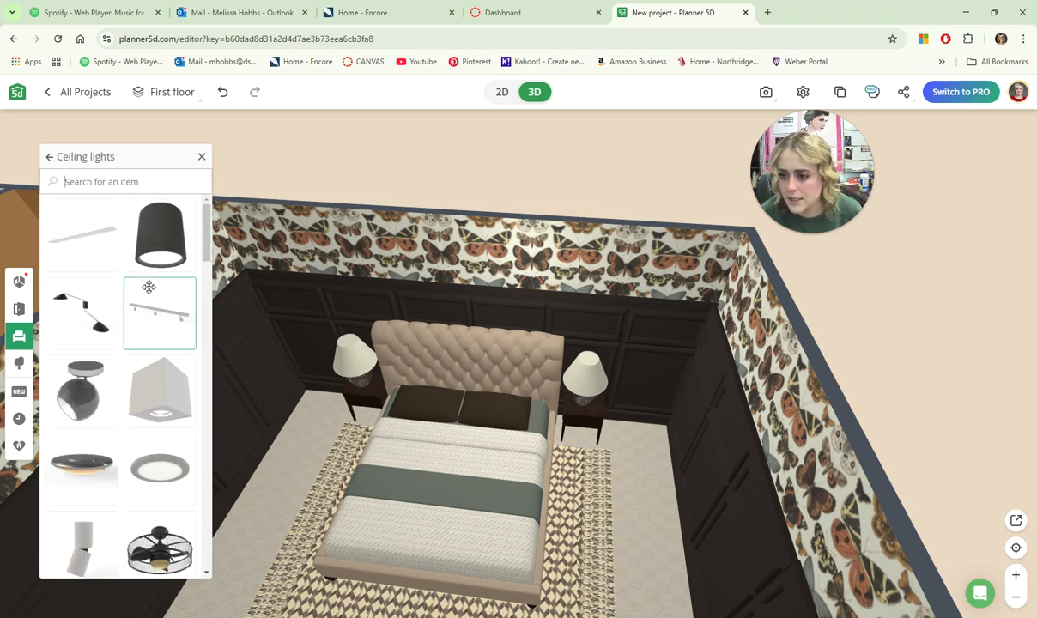
pyautogui.scroll(-10, 133, 416)
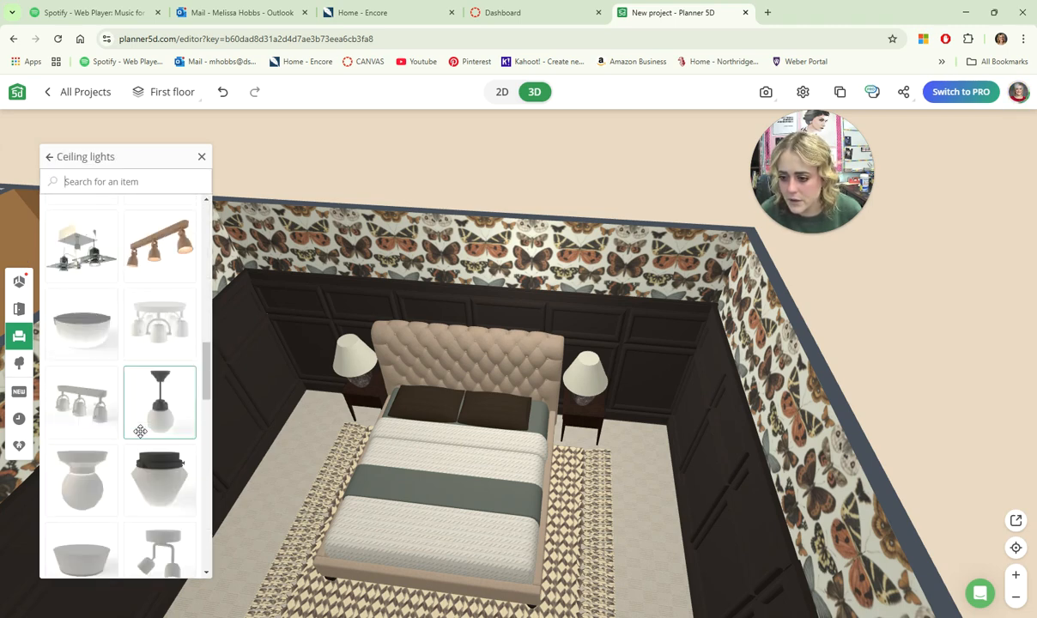
pyautogui.scroll(-4, 139, 432)
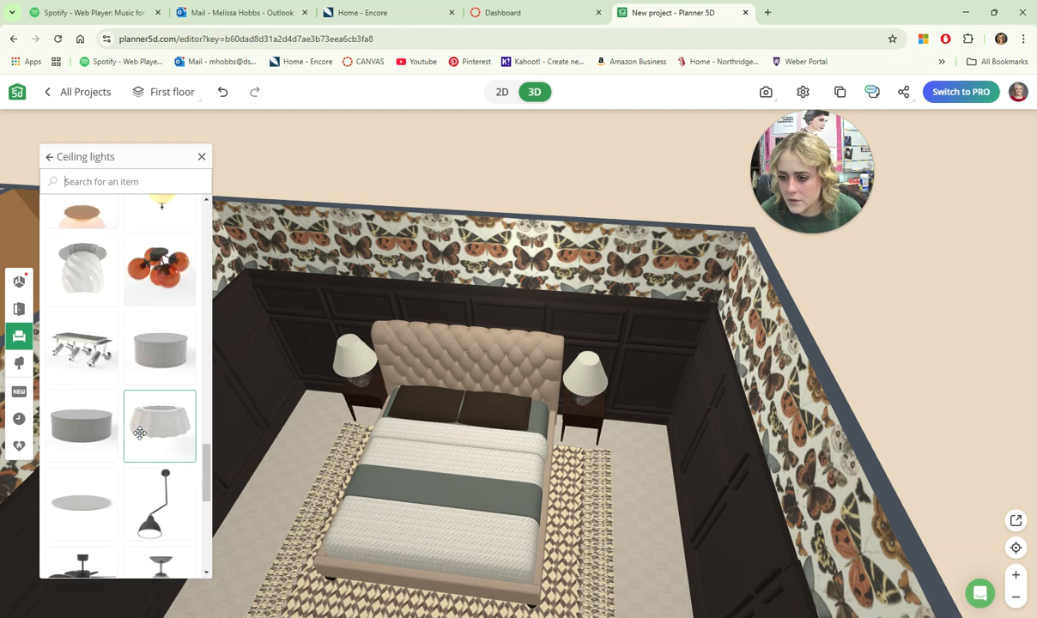
pyautogui.scroll(2, 139, 432)
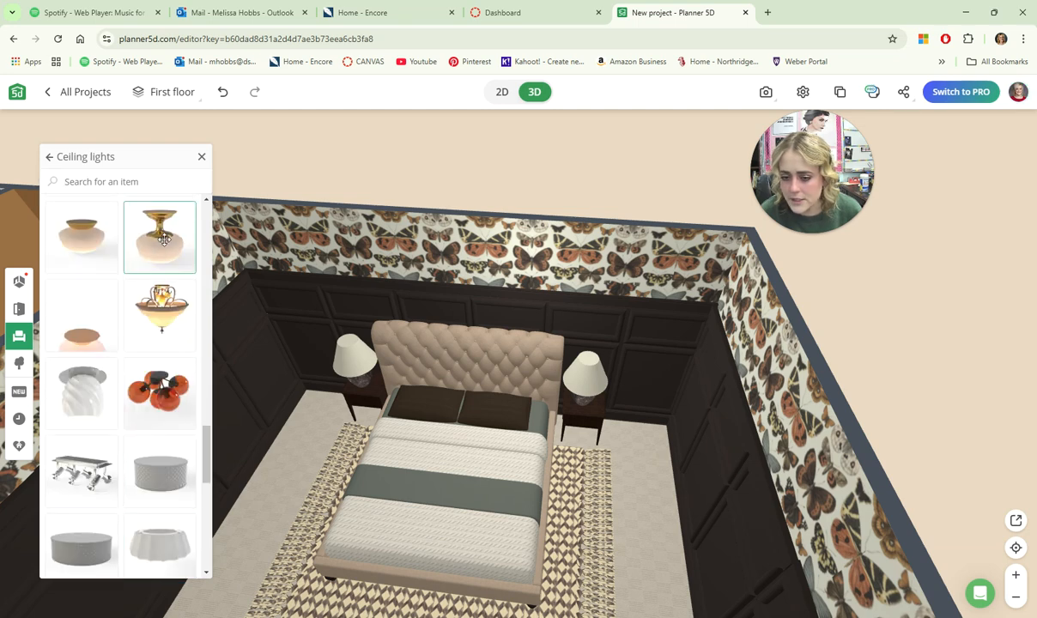
pyautogui.click(517, 276)
pyautogui.moveTo(517, 276); pyautogui.dragTo(456, 369)
pyautogui.moveTo(543, 199); pyautogui.dragTo(556, 151)
pyautogui.scroll(5, 538, 177)
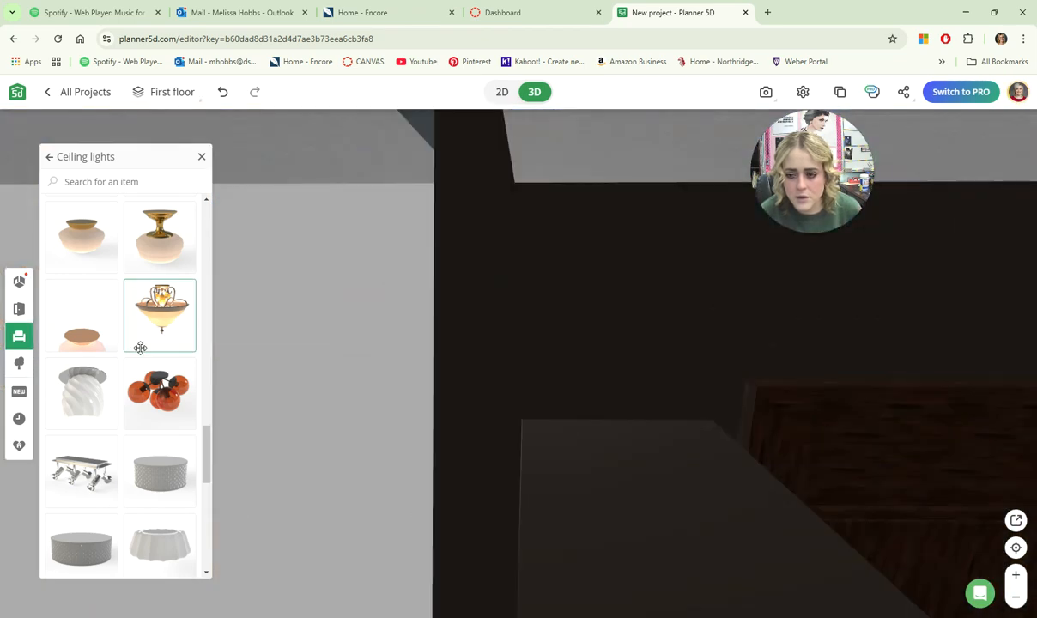
# Move the ceiling light so it hangs over the middle of the bed.
pyautogui.scroll(-6, 140, 348)
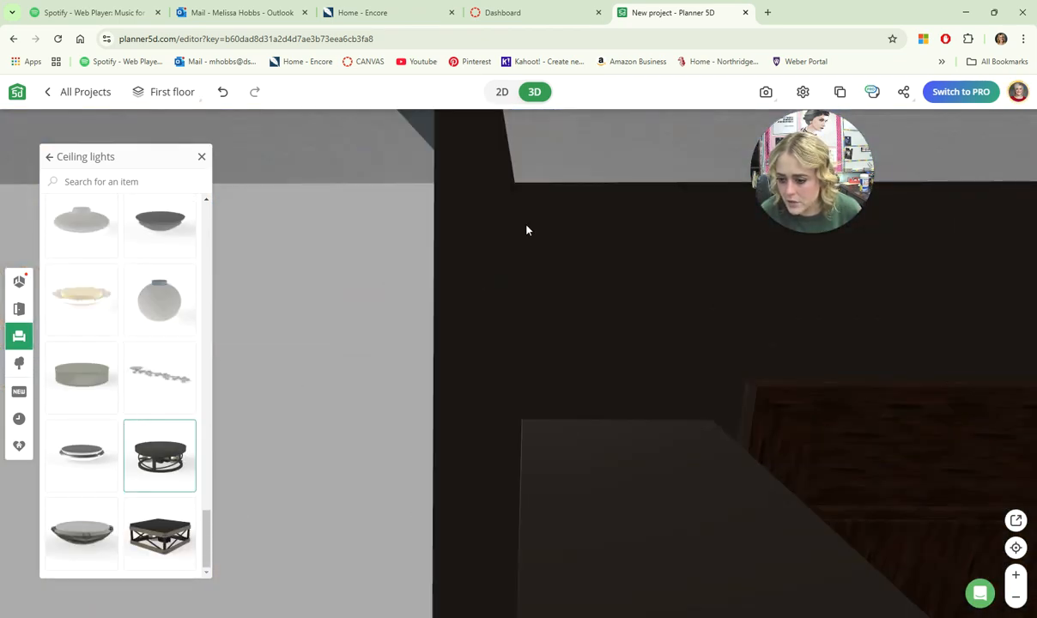
pyautogui.scroll(-5, 527, 230)
pyautogui.moveTo(523, 233); pyautogui.dragTo(481, 294)
pyautogui.moveTo(481, 294); pyautogui.dragTo(510, 266, button='right')
pyautogui.moveTo(510, 266); pyautogui.dragTo(494, 284)
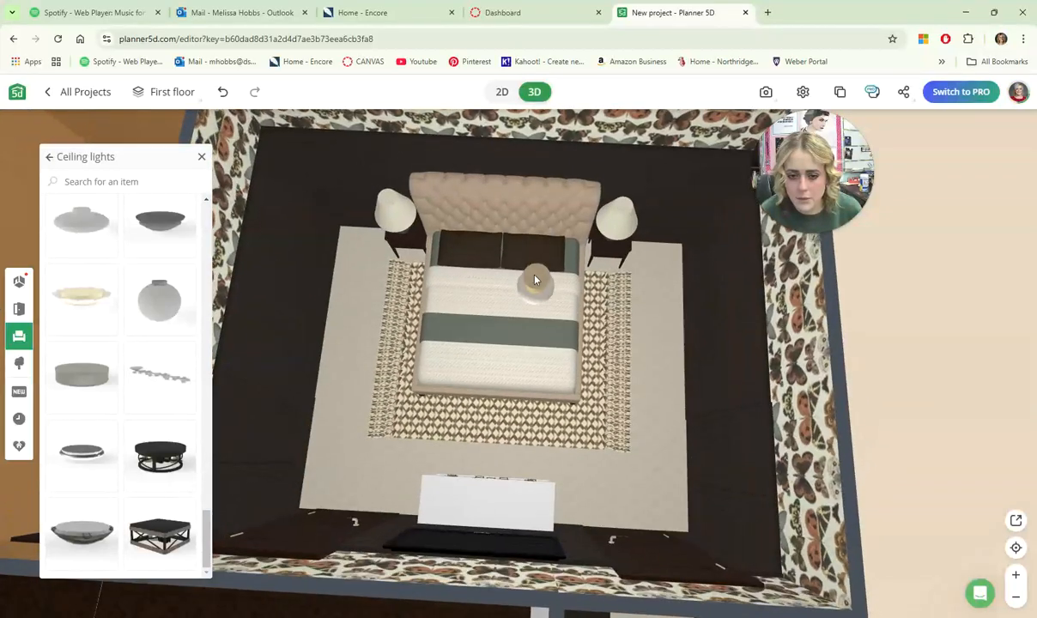
pyautogui.click(535, 281)
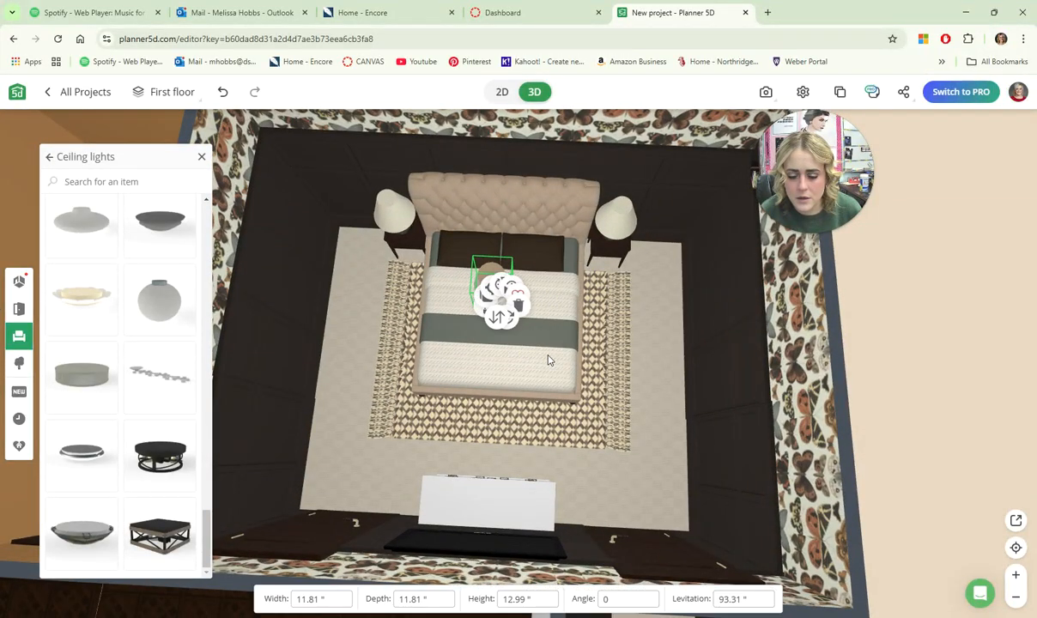
# Centre the ceiling light in the bedroom at 20 inches wide and deep, with a levitation of 91.34 inches.
pyautogui.moveTo(548, 357); pyautogui.dragTo(497, 268)
pyautogui.scroll(3, 502, 330)
pyautogui.moveTo(490, 329); pyautogui.dragTo(537, 253)
pyautogui.scroll(2, 479, 333)
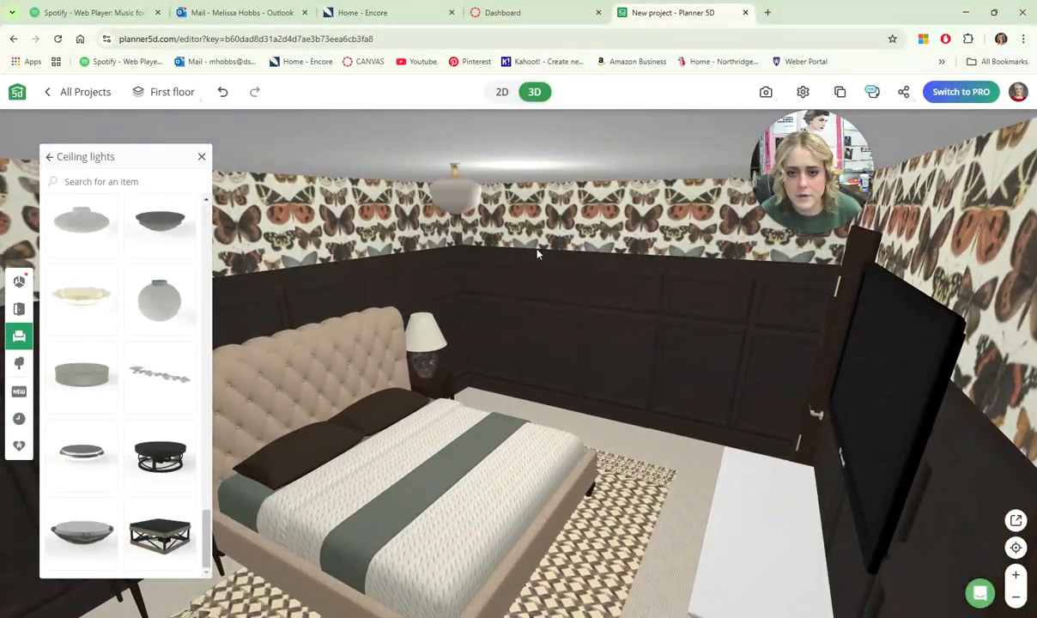
pyautogui.click(455, 198)
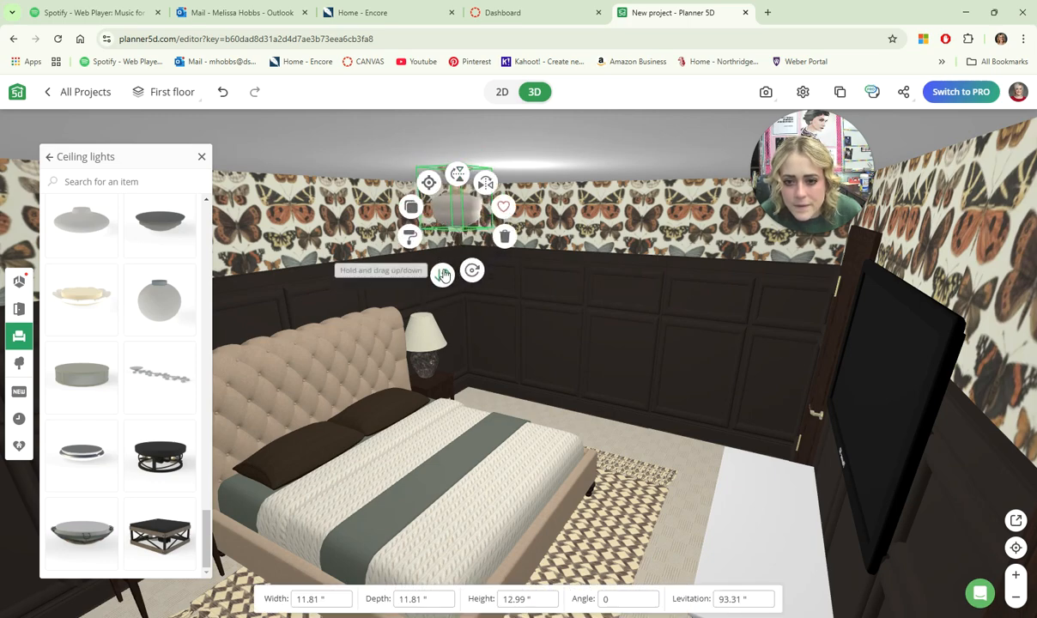
pyautogui.click(594, 160)
pyautogui.moveTo(594, 161); pyautogui.dragTo(472, 278)
pyautogui.click(498, 91)
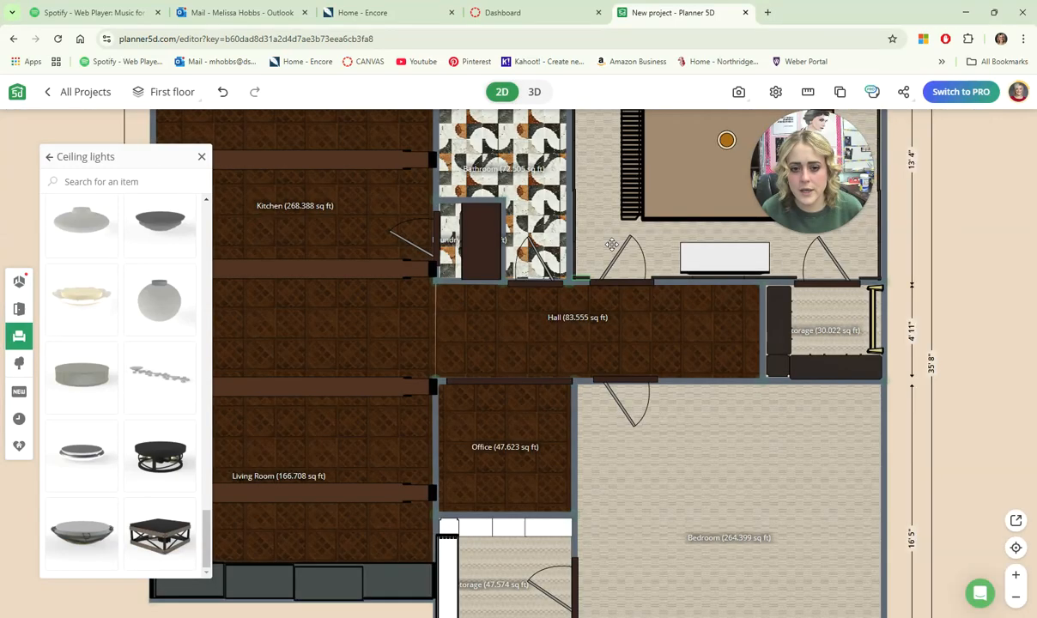
pyautogui.moveTo(644, 191); pyautogui.dragTo(522, 354)
pyautogui.click(601, 307)
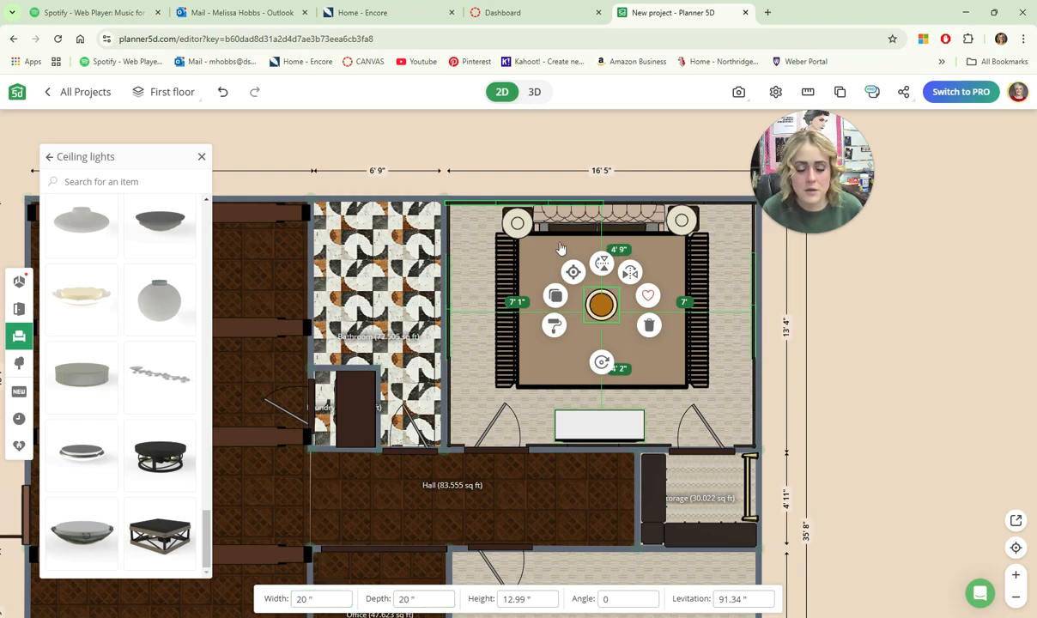
# Examine the ceiling light and the bedroom in 3D from above and from inside, ending at the dresser wall.
pyautogui.click(533, 91)
pyautogui.moveTo(678, 319); pyautogui.dragTo(555, 228)
pyautogui.click(473, 201)
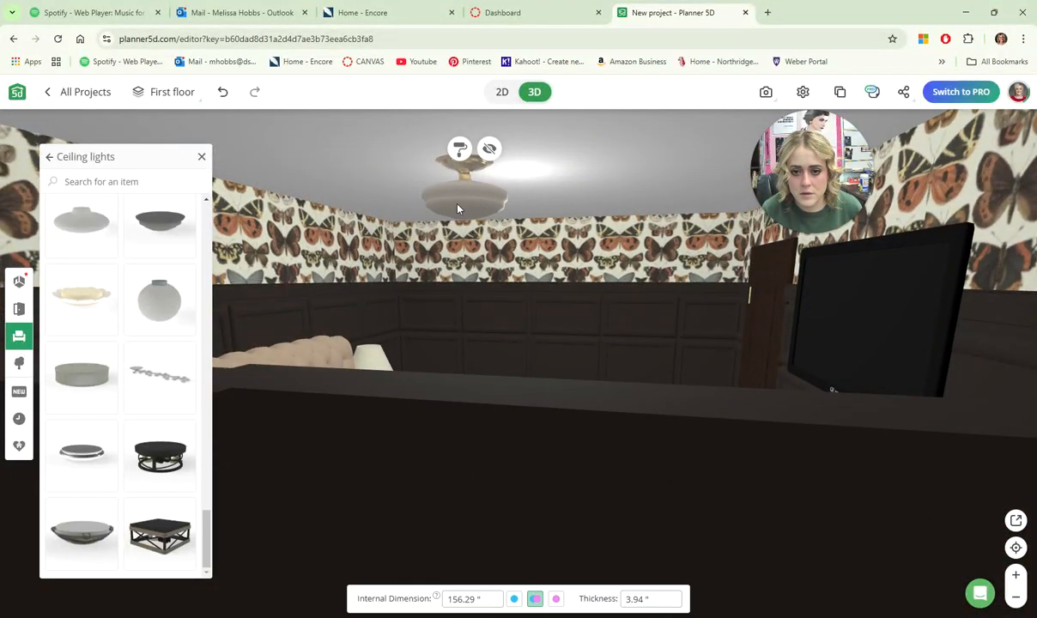
pyautogui.moveTo(648, 210); pyautogui.dragTo(577, 483)
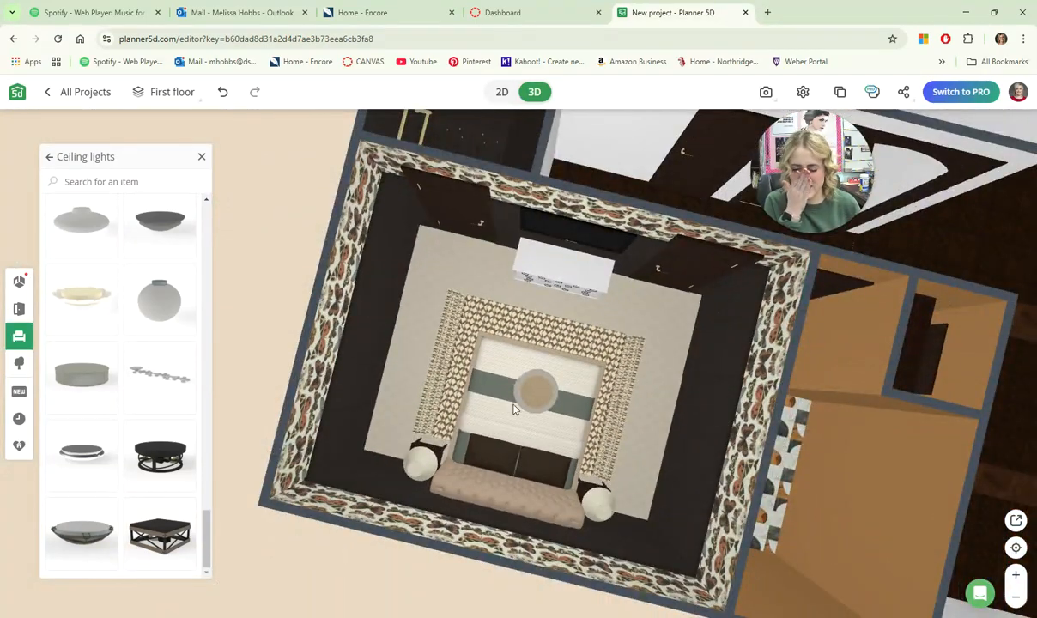
pyautogui.moveTo(521, 366); pyautogui.dragTo(546, 342)
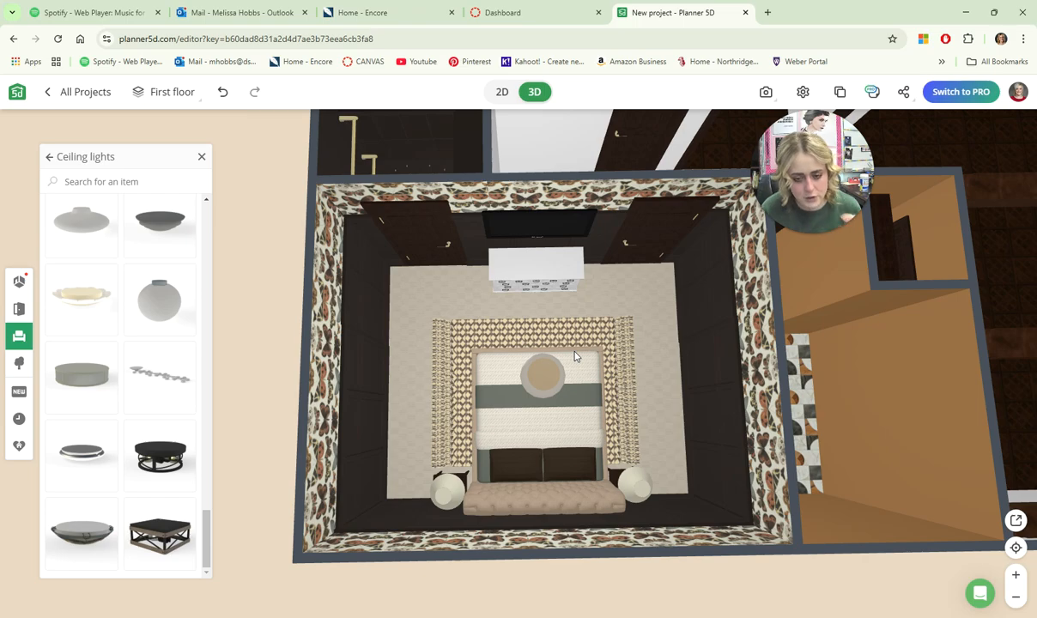
pyautogui.moveTo(554, 306); pyautogui.dragTo(549, 230)
pyautogui.scroll(3, 601, 295)
pyautogui.moveTo(592, 407); pyautogui.dragTo(602, 375)
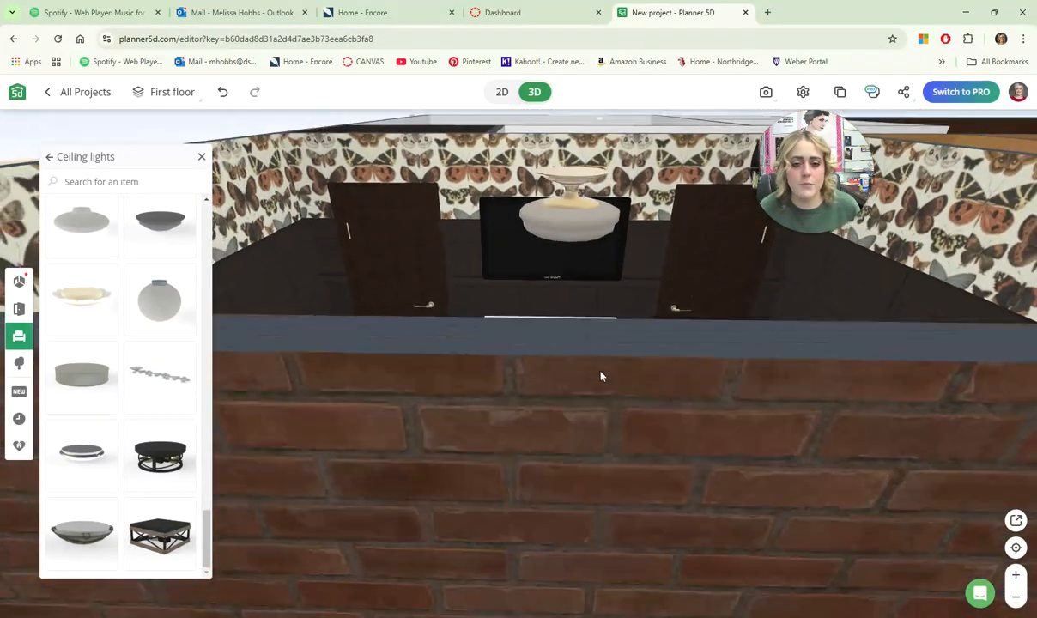
pyautogui.scroll(3, 605, 403)
pyautogui.moveTo(609, 423); pyautogui.dragTo(613, 414)
pyautogui.scroll(3, 611, 407)
pyautogui.moveTo(599, 374); pyautogui.dragTo(570, 347)
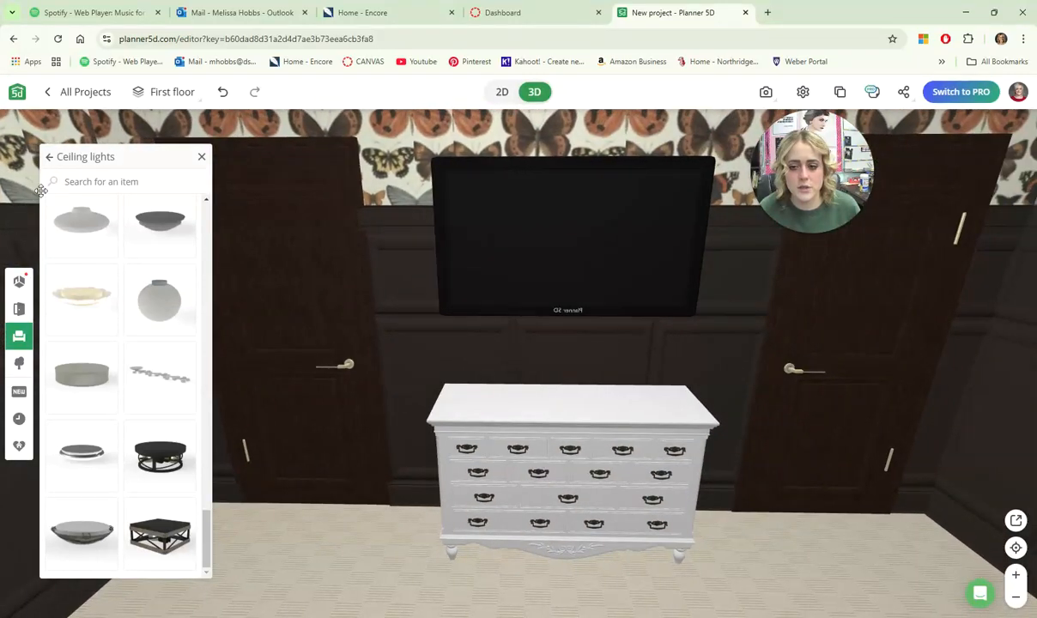
# Add the wooden vase with tall pampas grass from the Vases and Flowers decor near the bedroom dresser.
pyautogui.click(49, 158)
pyautogui.click(49, 158)
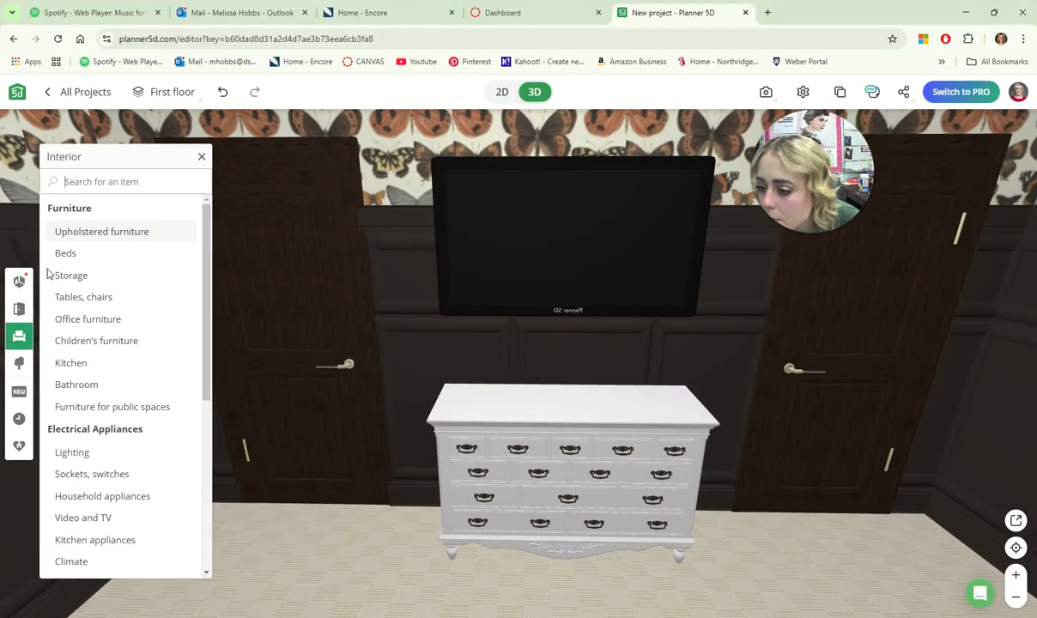
pyautogui.scroll(-4, 98, 343)
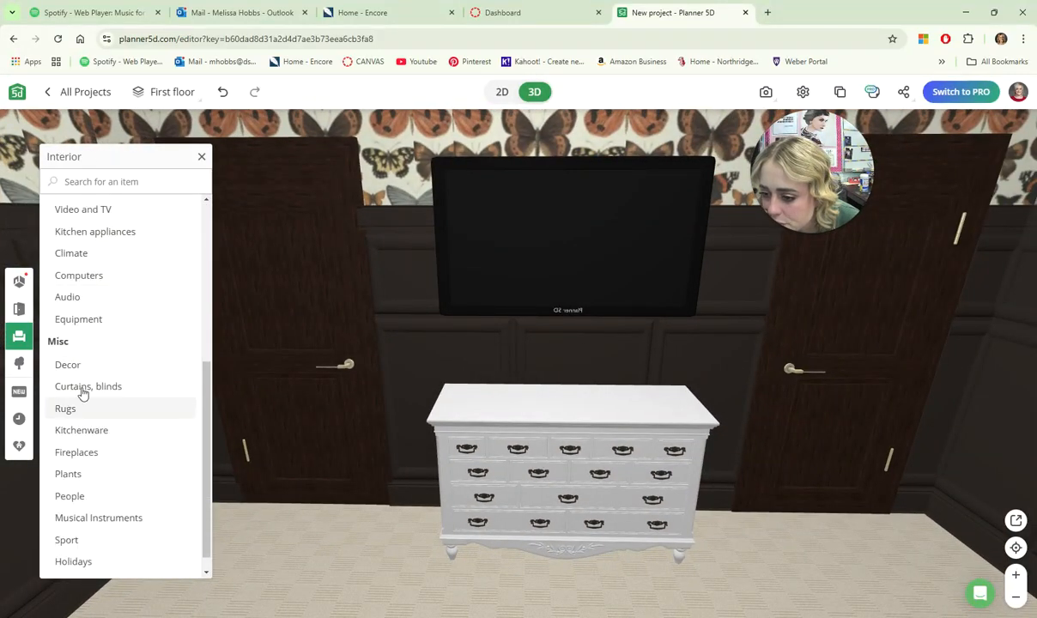
pyautogui.click(80, 366)
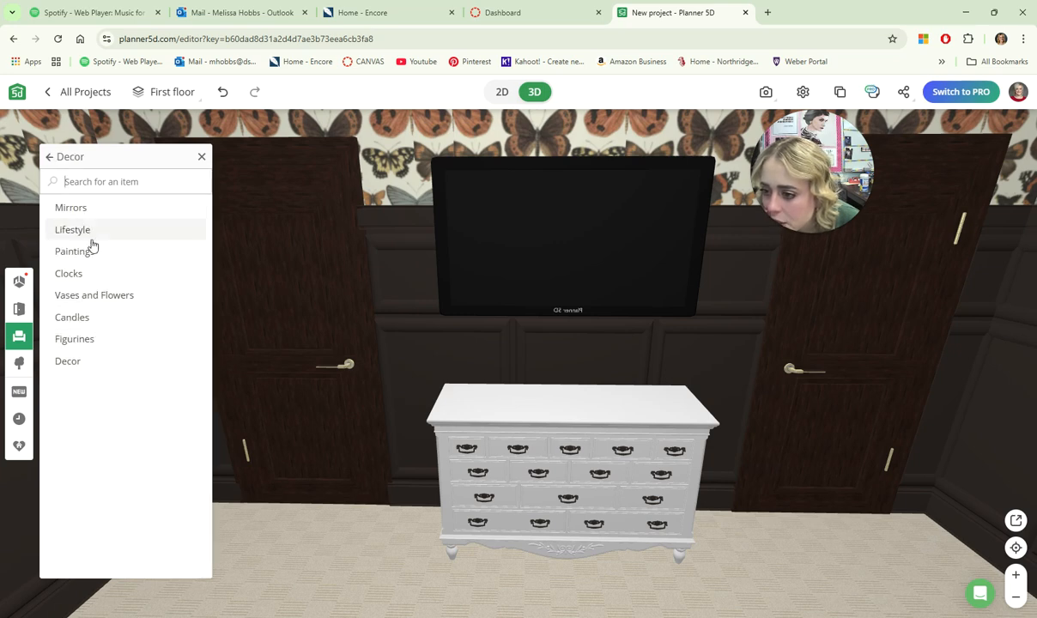
pyautogui.click(92, 295)
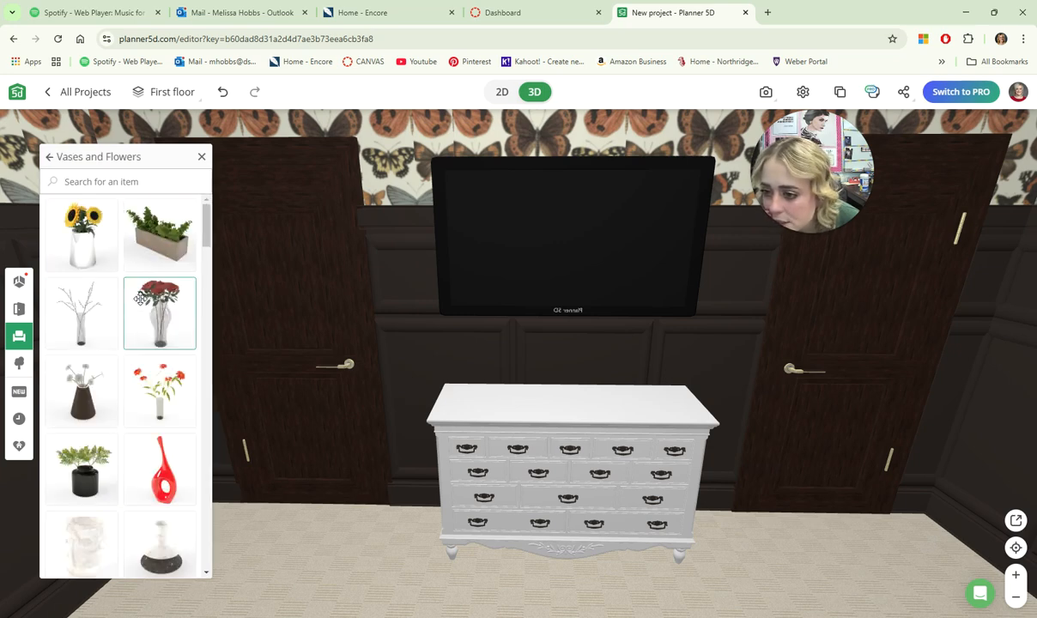
pyautogui.scroll(-10, 124, 384)
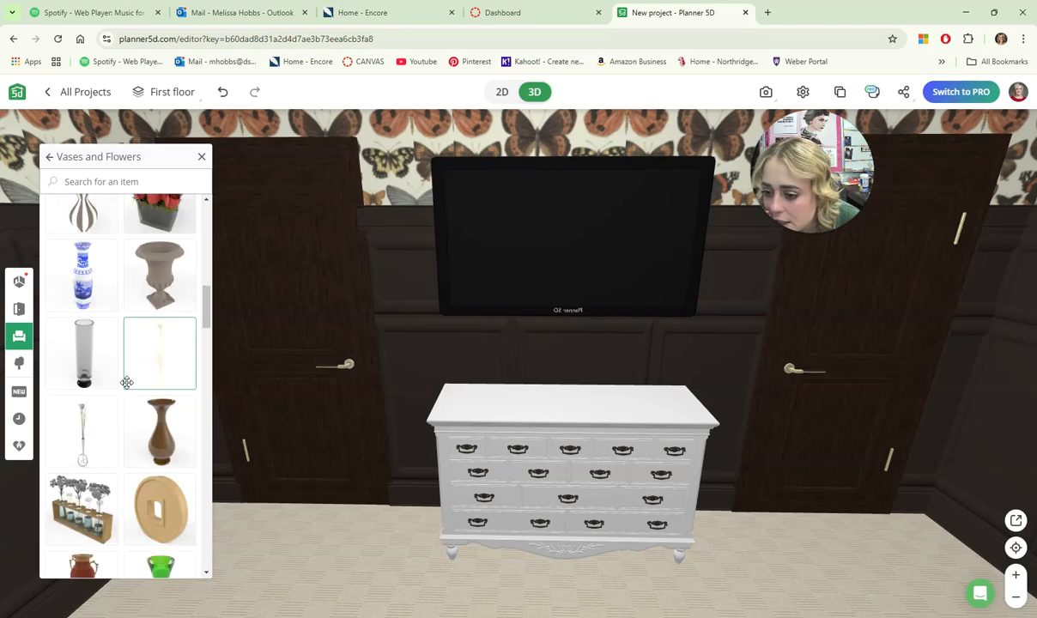
pyautogui.scroll(-10, 127, 386)
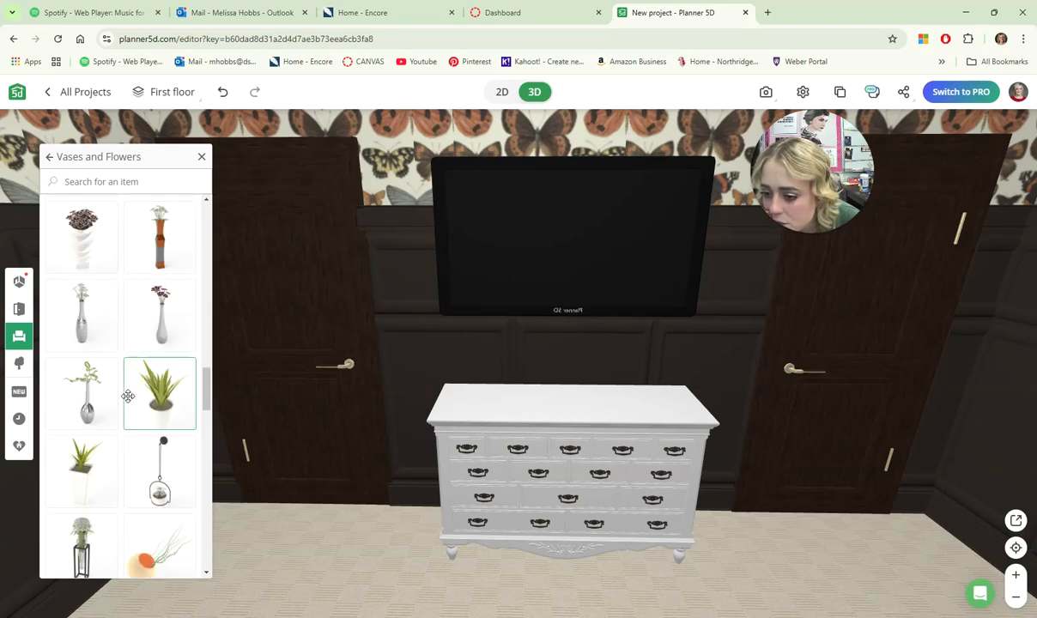
pyautogui.scroll(-4, 128, 390)
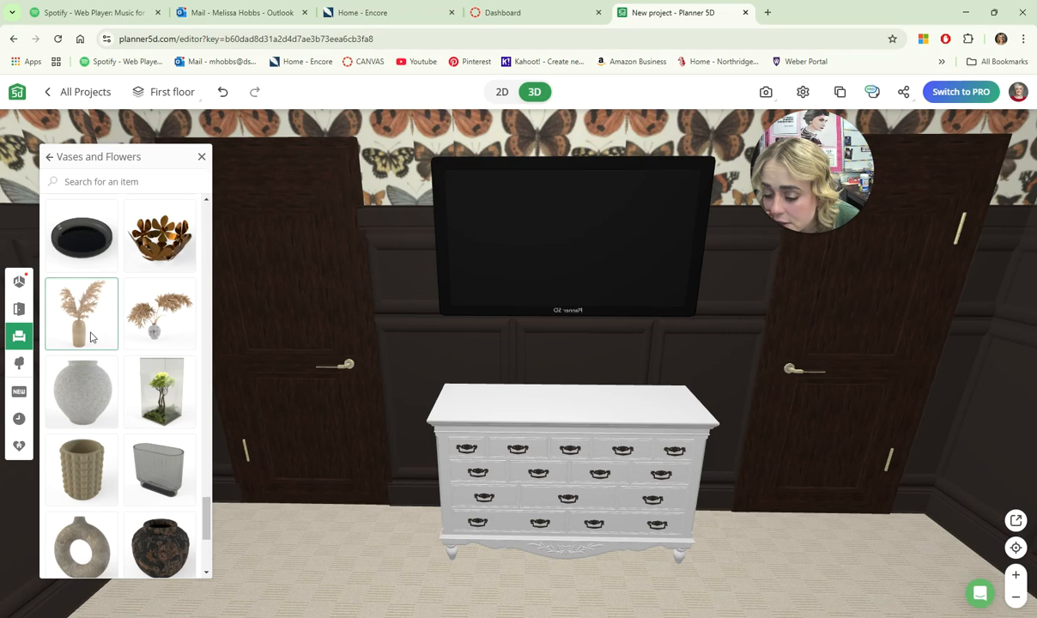
pyautogui.moveTo(560, 406)
pyautogui.mouseDown()
pyautogui.moveTo(563, 439)
pyautogui.moveTo(569, 401)
pyautogui.mouseUp()
# Set the pampas grass vase's levitation to 0 and stand it on the floor between the dresser and the door.
pyautogui.click(581, 457)
pyautogui.moveTo(581, 456); pyautogui.dragTo(500, 407)
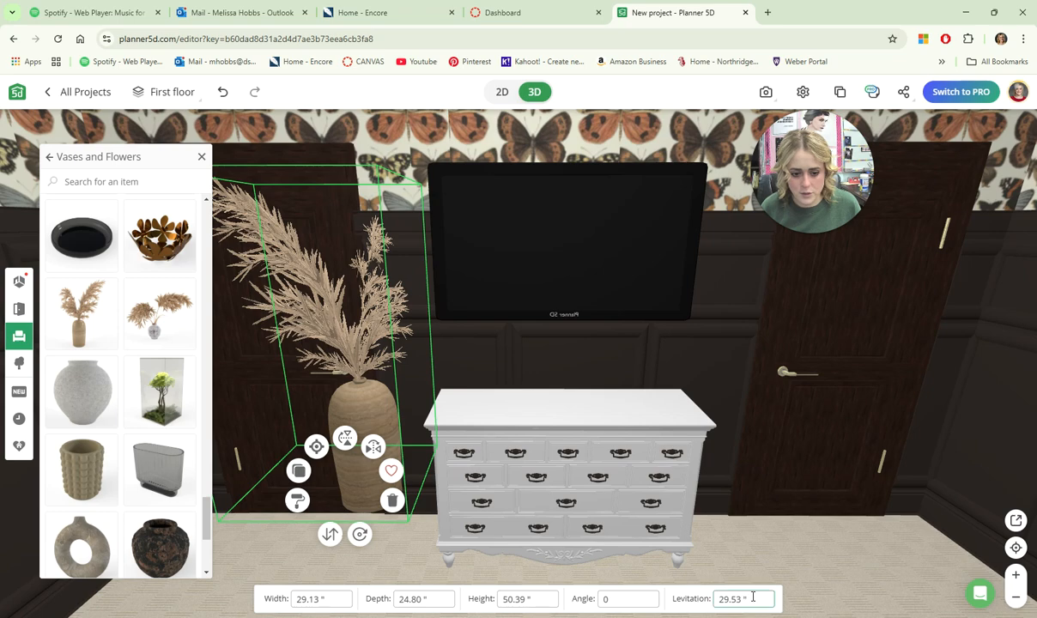
pyautogui.write('0')
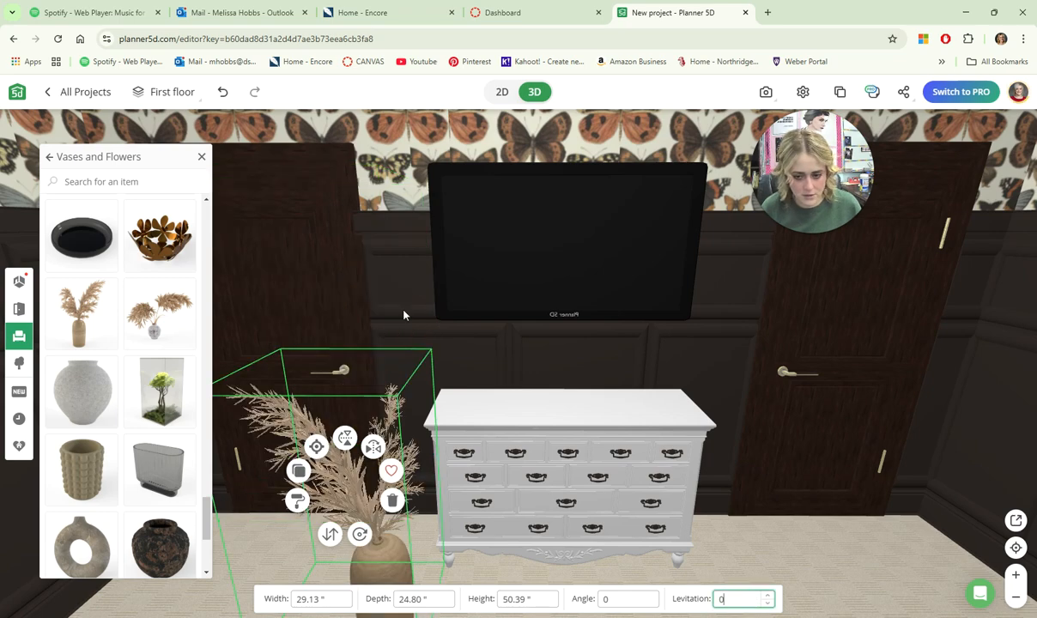
pyautogui.click(727, 418)
pyautogui.moveTo(768, 481); pyautogui.dragTo(369, 503)
pyautogui.click(399, 550)
pyautogui.click(413, 511)
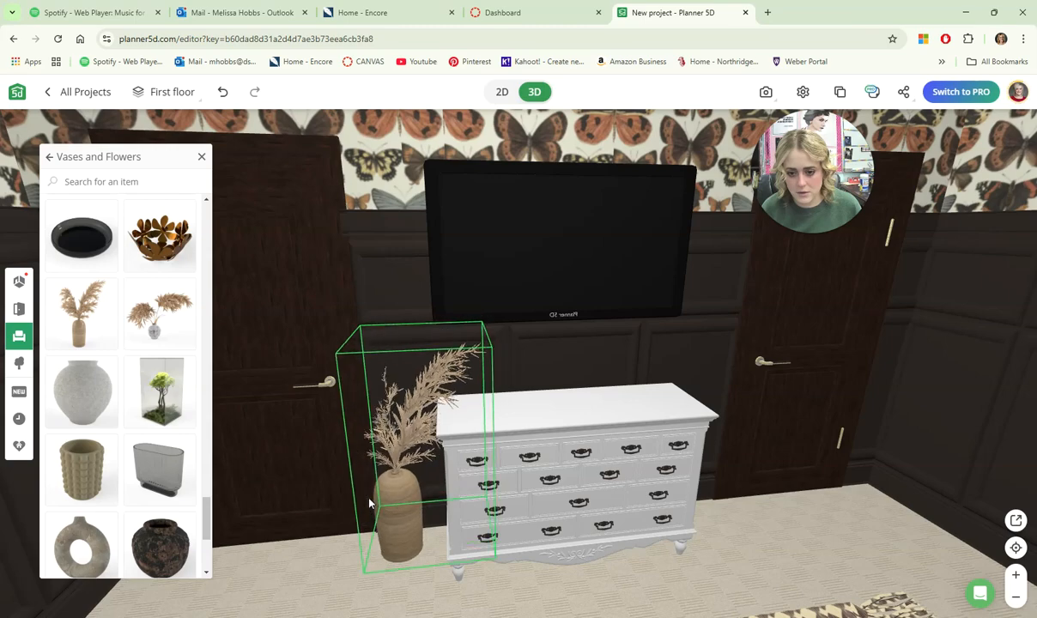
# Mirror the pampas grass vase so its plumes lean away from the dresser.
pyautogui.moveTo(750, 523); pyautogui.dragTo(733, 498)
pyautogui.scroll(-4, 692, 499)
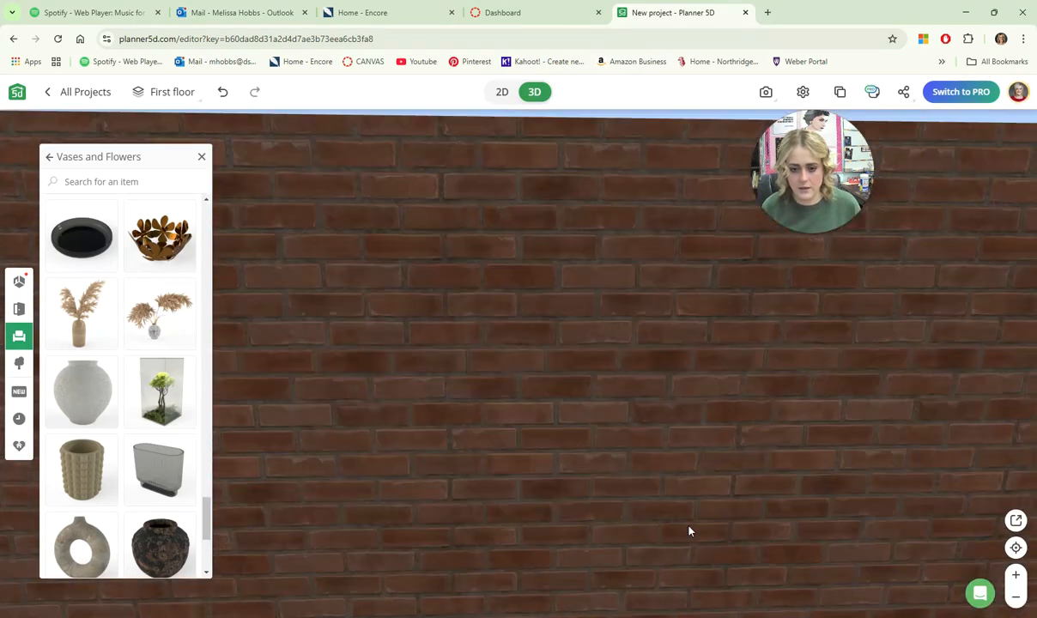
pyautogui.scroll(-3, 689, 531)
pyautogui.scroll(4, 471, 420)
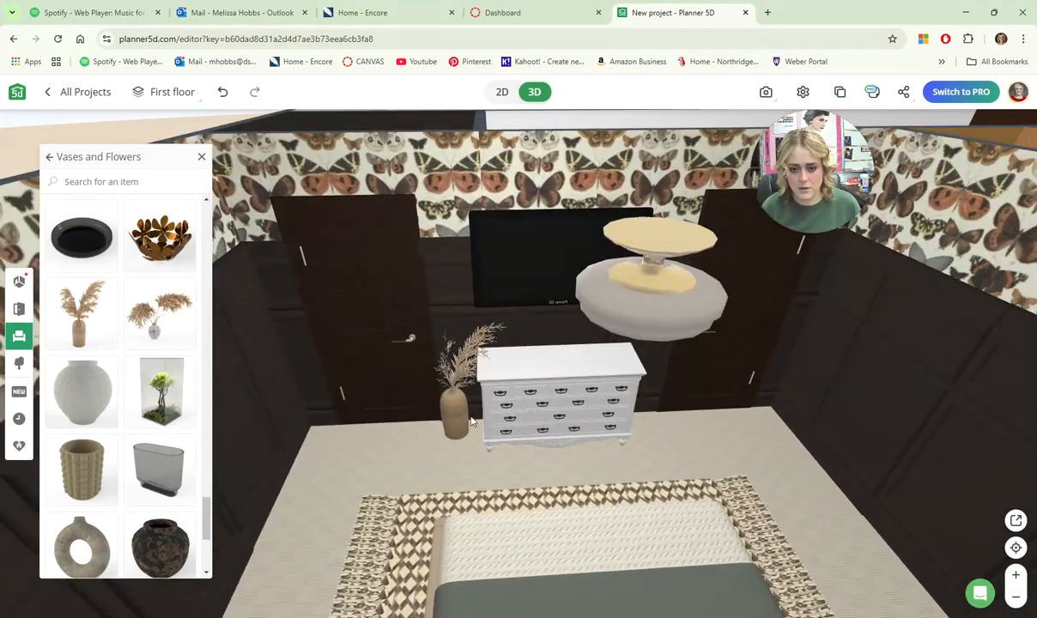
pyautogui.click(467, 417)
pyautogui.scroll(-5, 489, 382)
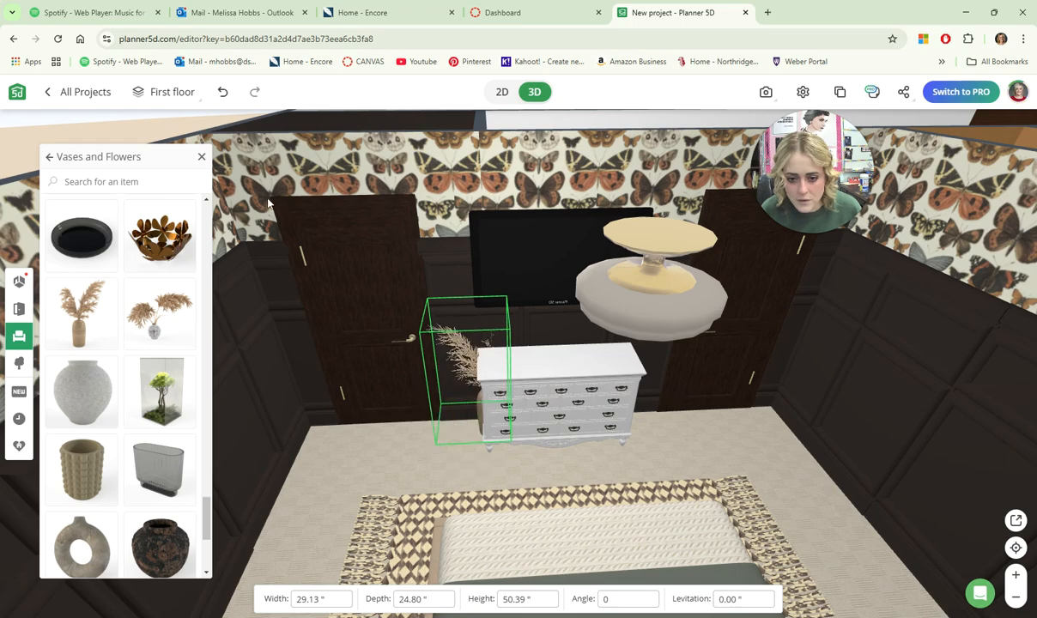
# Move the mirrored pampas grass vase out from behind the dresser to stand just beside it.
pyautogui.scroll(-4, 578, 365)
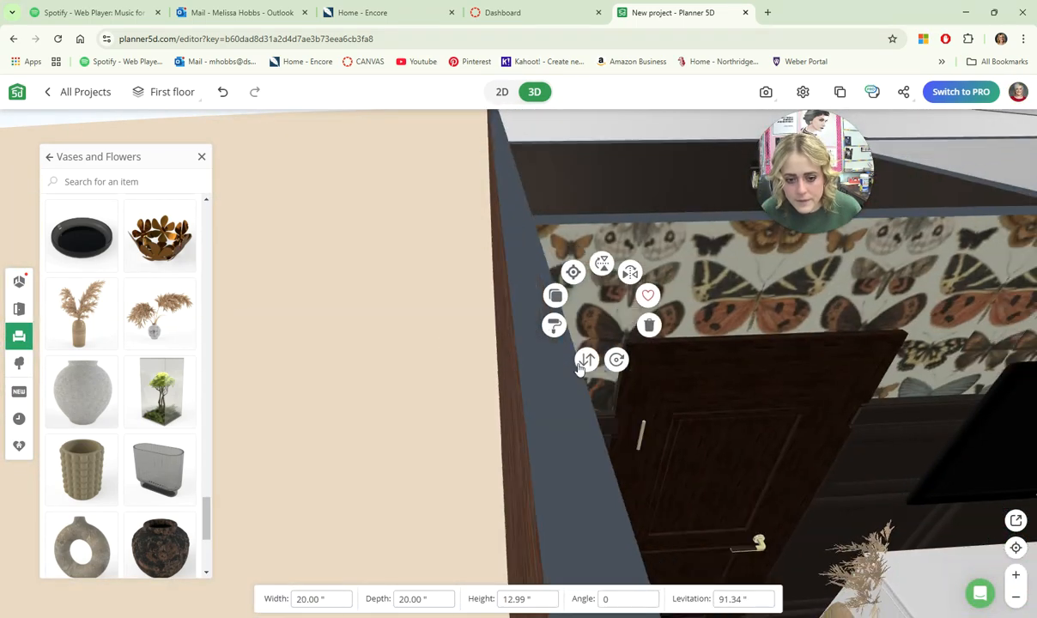
pyautogui.scroll(4, 495, 364)
pyautogui.scroll(-3, 485, 371)
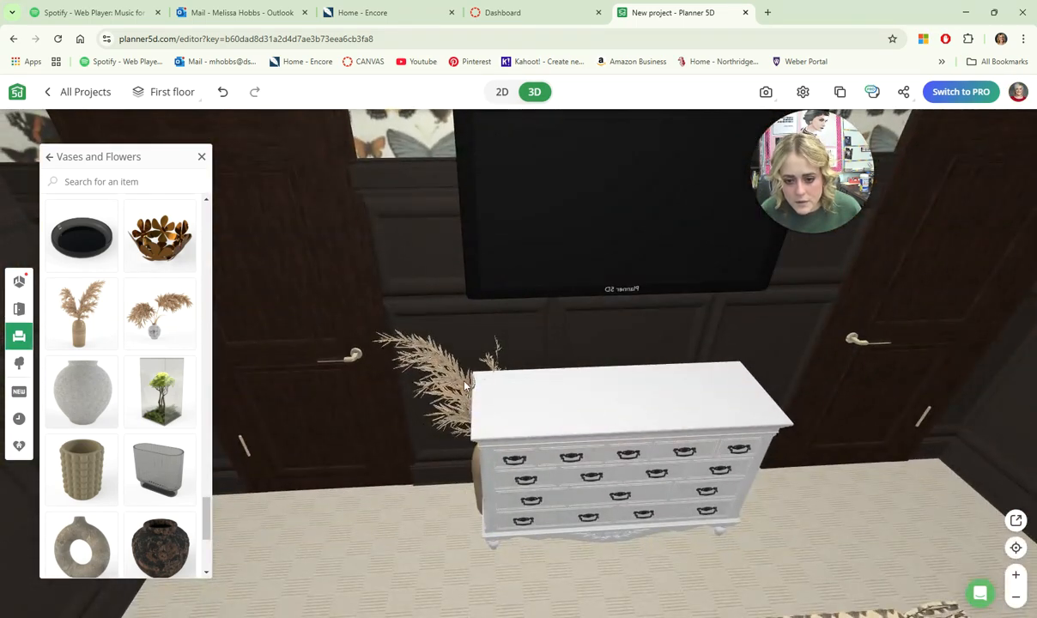
pyautogui.click(464, 386)
pyautogui.moveTo(464, 386); pyautogui.dragTo(418, 413)
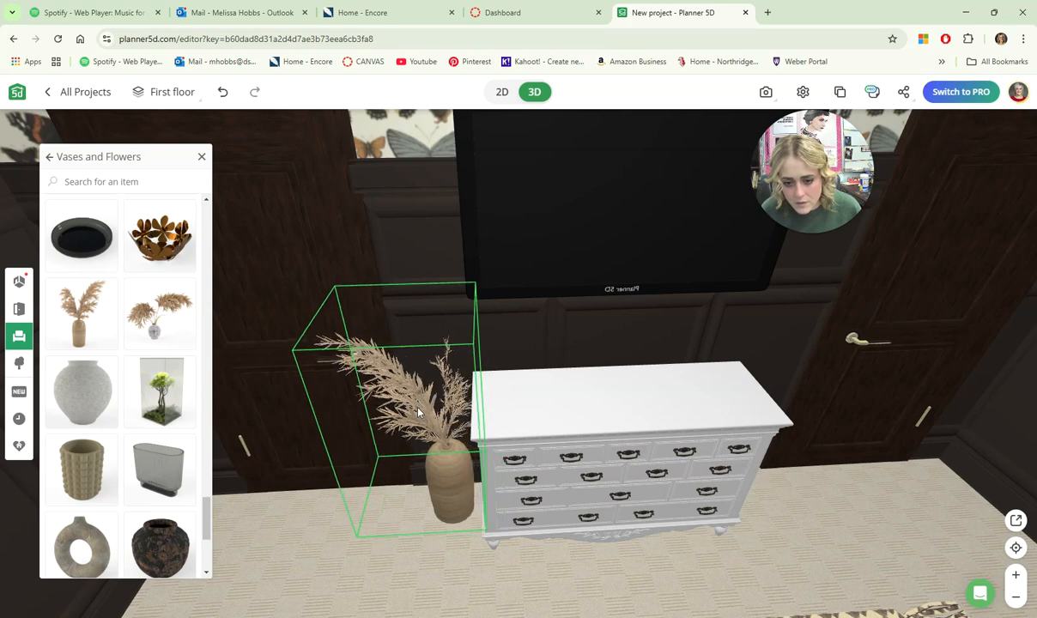
pyautogui.click(711, 396)
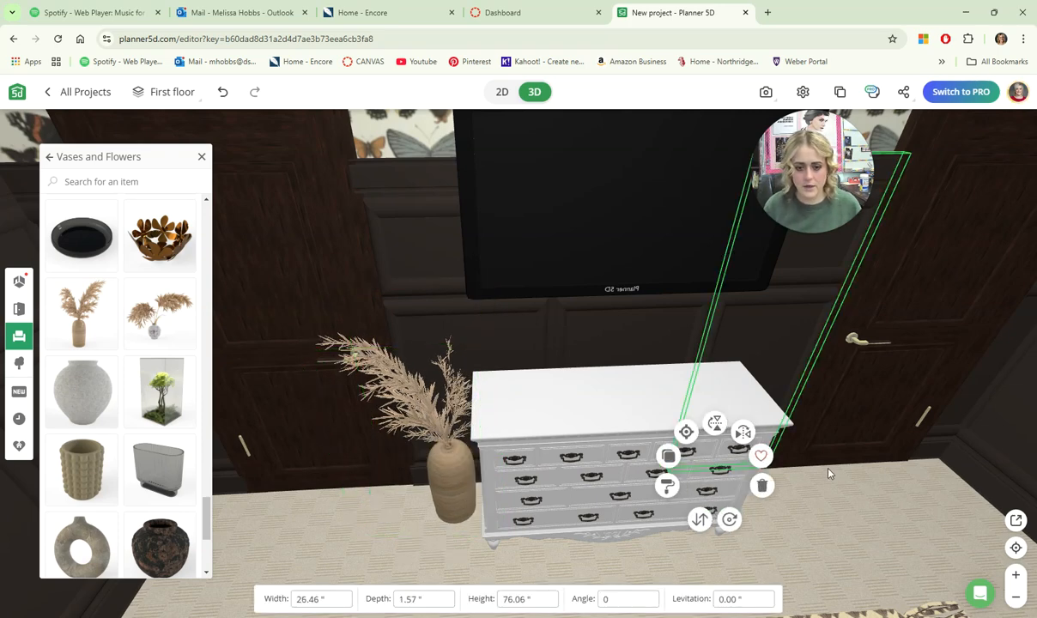
# Add the dark rustic round vase from the Vases and Flowers decor near the dresser.
pyautogui.moveTo(828, 473); pyautogui.dragTo(258, 405)
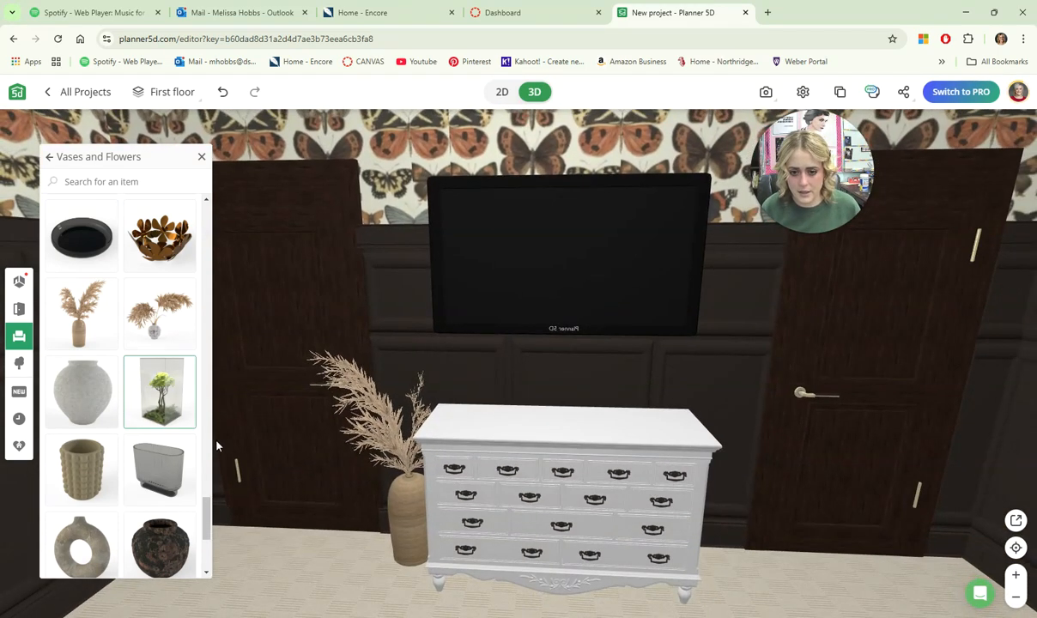
pyautogui.scroll(-3, 171, 462)
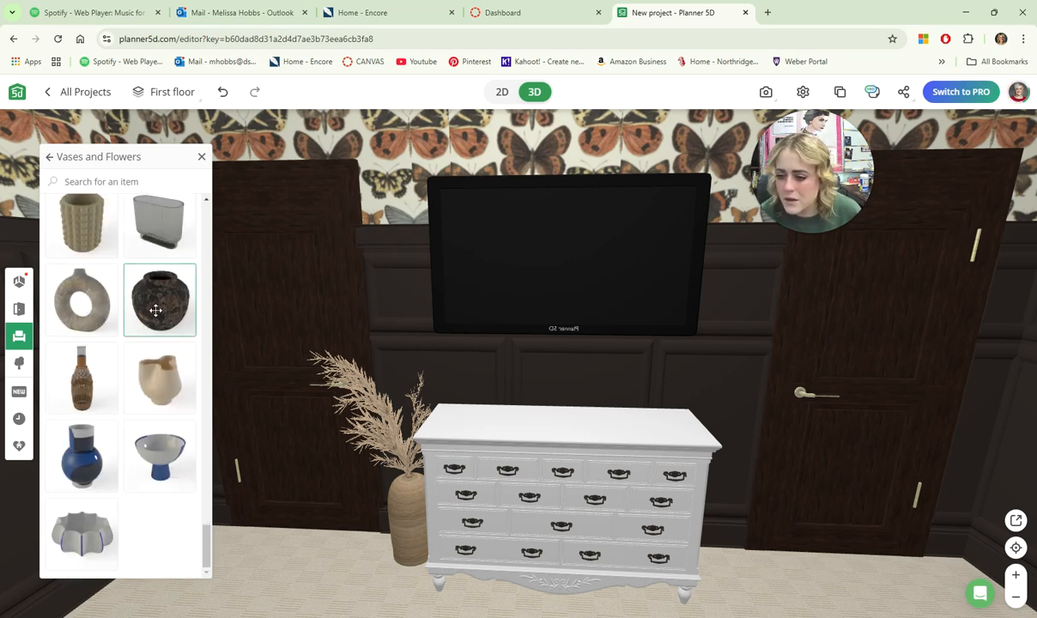
pyautogui.moveTo(155, 311); pyautogui.dragTo(285, 388)
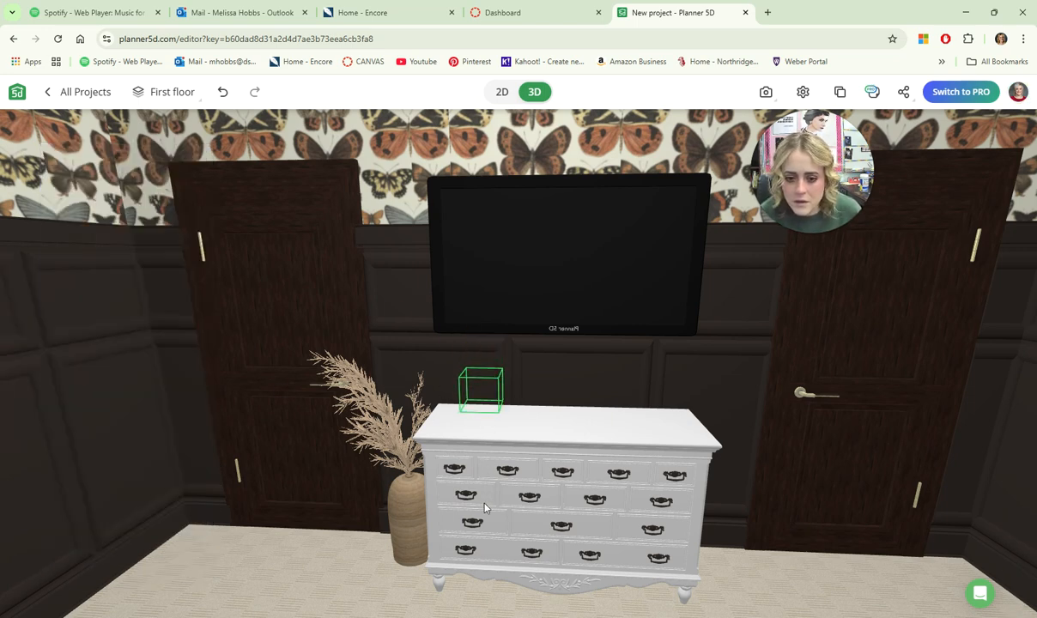
pyautogui.moveTo(483, 508); pyautogui.dragTo(473, 429)
# Move the dark round vase from the hall onto the dresser top, near the pampas grass end.
pyautogui.scroll(-5, 505, 243)
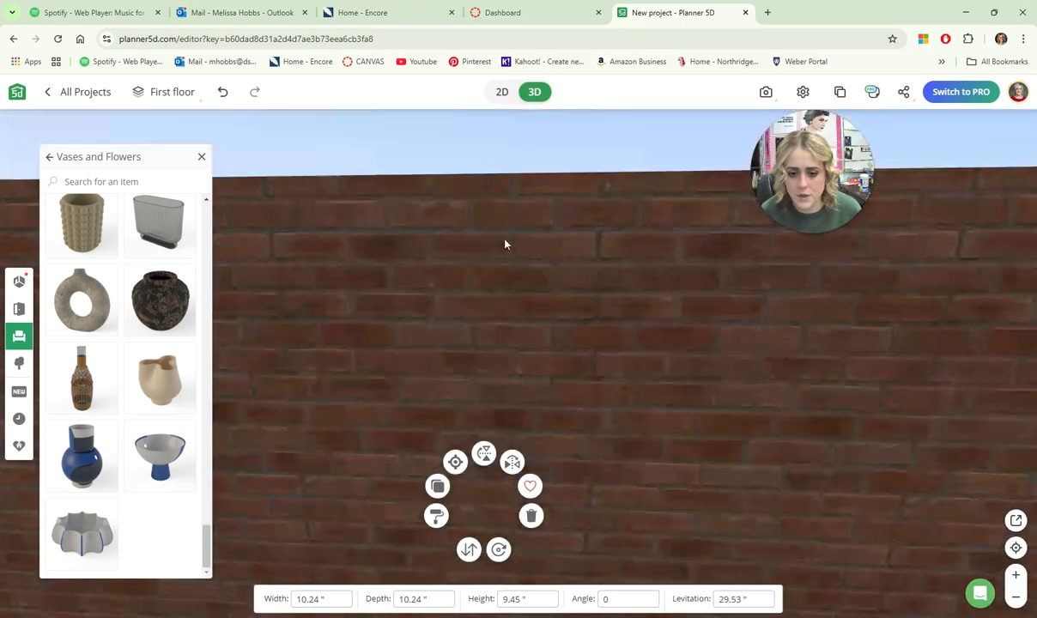
pyautogui.moveTo(504, 243); pyautogui.dragTo(517, 408)
pyautogui.moveTo(509, 306); pyautogui.dragTo(514, 412, button='right')
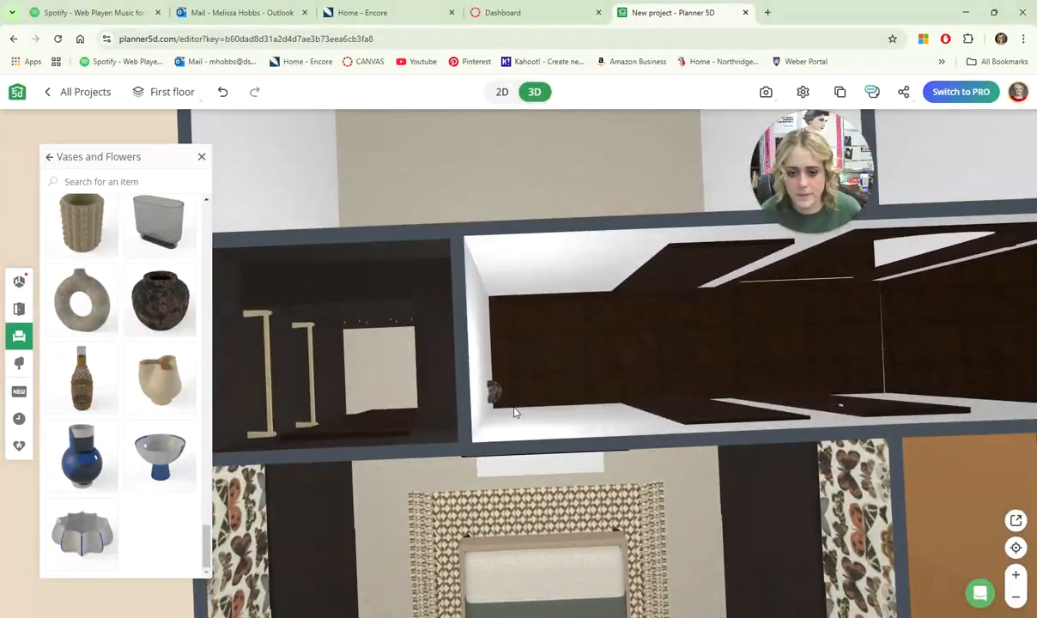
pyautogui.click(492, 394)
pyautogui.moveTo(500, 406); pyautogui.dragTo(515, 472)
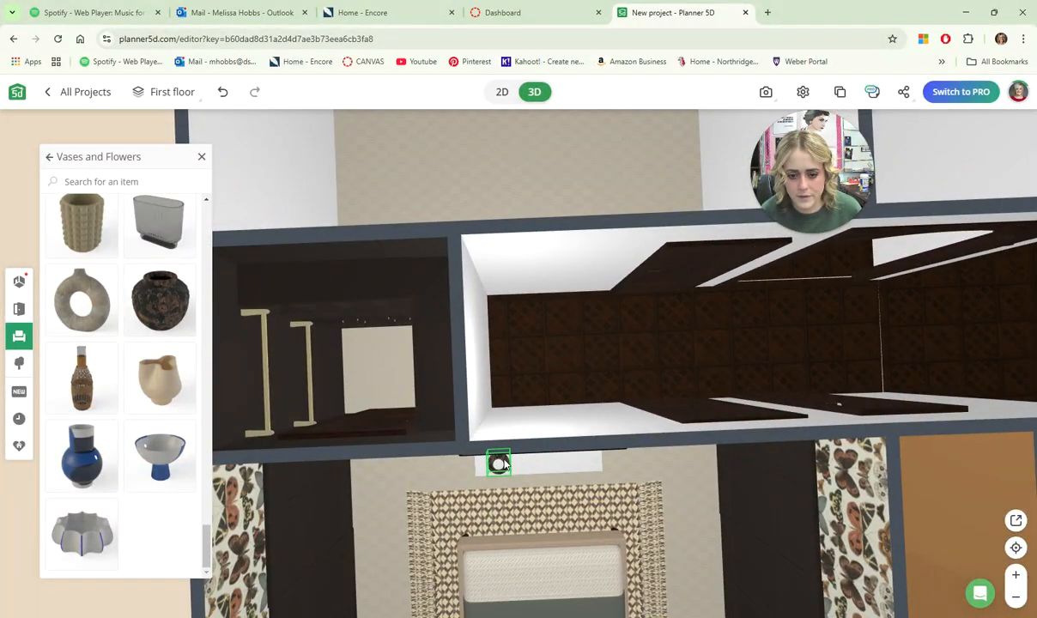
# Raise the dark round vase to a levitation of 36.22" so it stands on the dresser top near the pampas grass.
pyautogui.moveTo(611, 446); pyautogui.dragTo(611, 262)
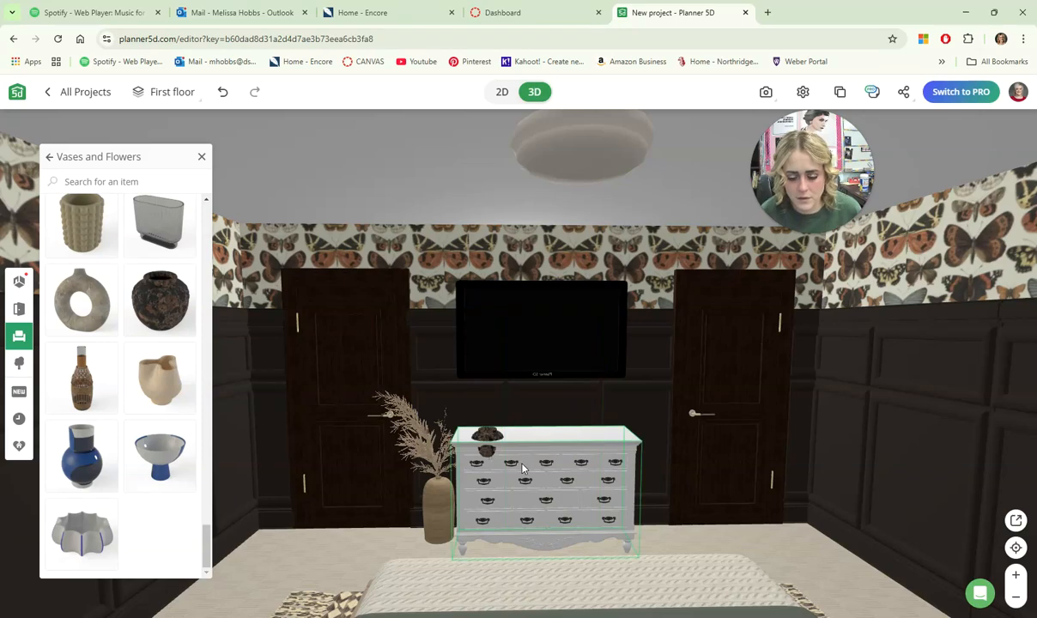
pyautogui.scroll(3, 521, 467)
pyautogui.click(462, 488)
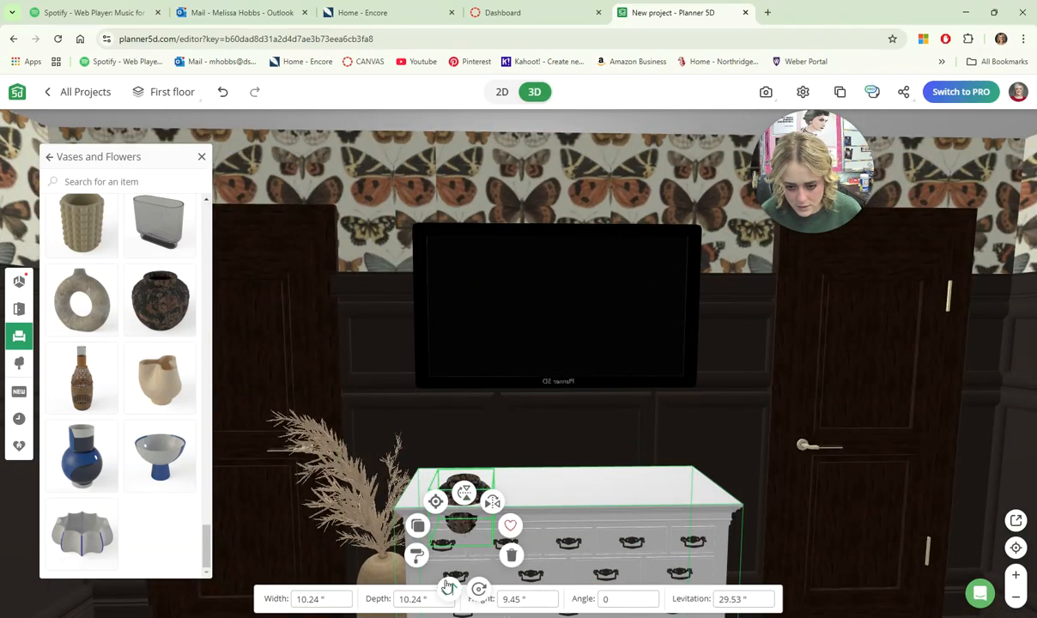
pyautogui.moveTo(447, 586); pyautogui.dragTo(444, 580)
pyautogui.moveTo(472, 464); pyautogui.dragTo(470, 434)
# Add the stone ring-shaped vase from the Vases and Flowers decor to the plan.
pyautogui.scroll(3, 84, 454)
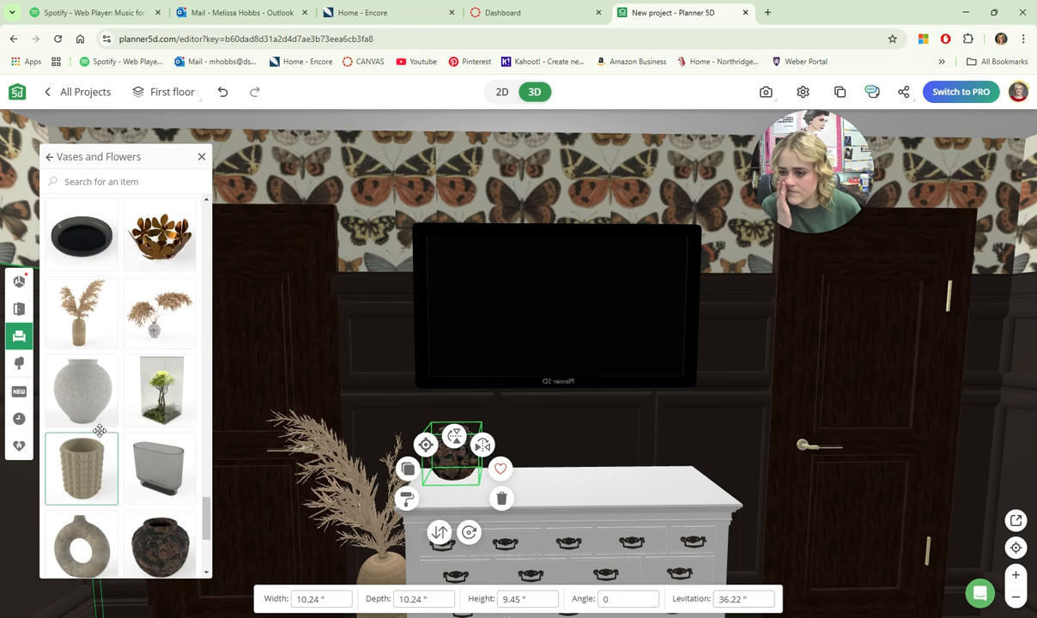
pyautogui.scroll(-2, 87, 443)
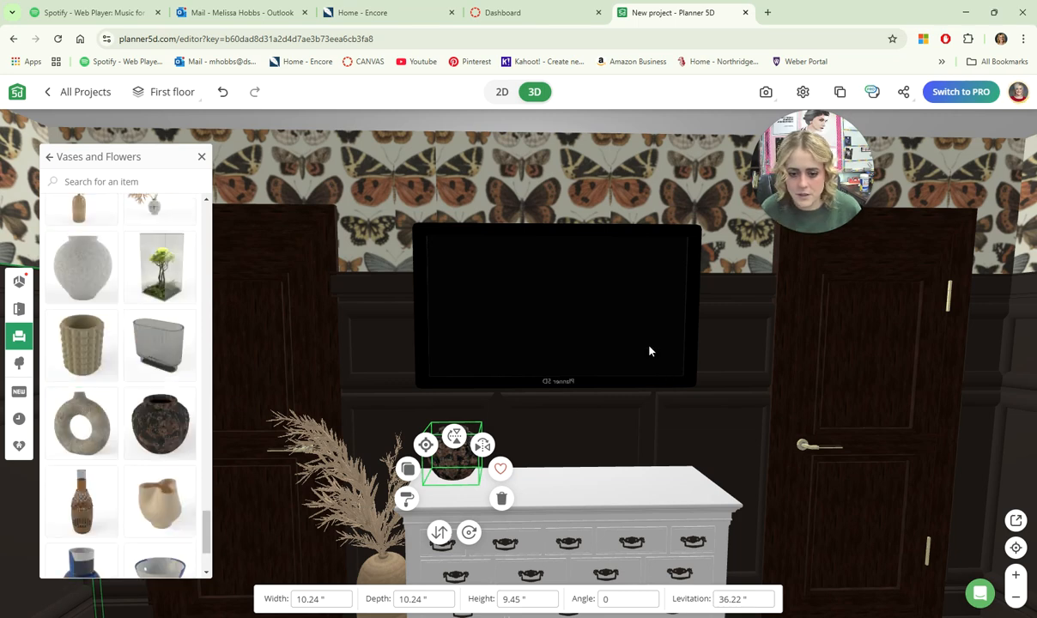
pyautogui.moveTo(611, 288); pyautogui.dragTo(582, 490)
pyautogui.click(518, 364)
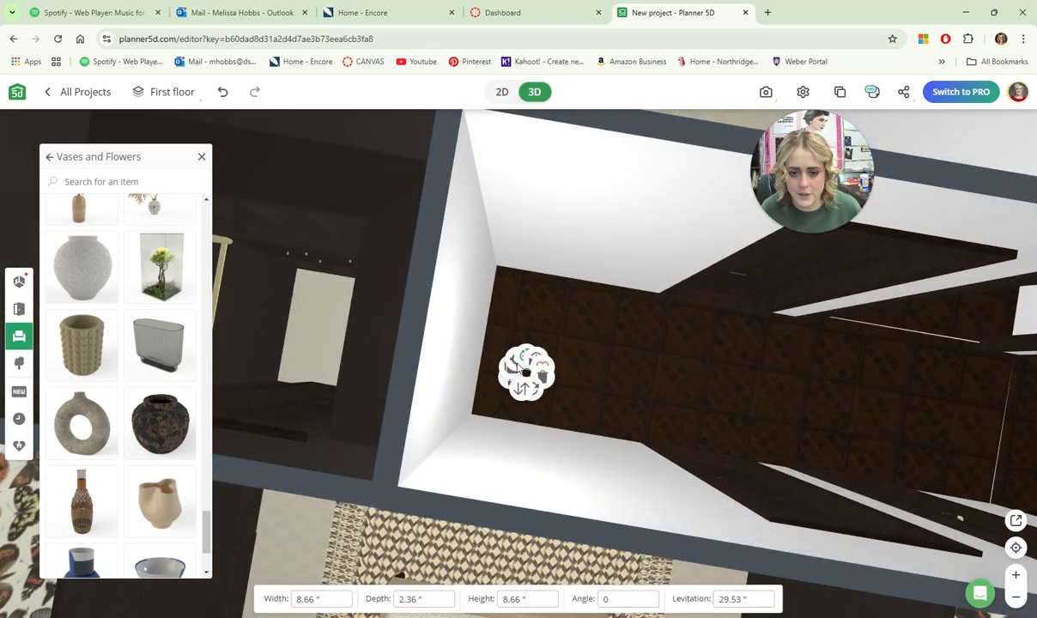
# Move the ring-shaped vase from the hall to the dresser and raise it above the end opposite the pampas grass.
pyautogui.moveTo(518, 365); pyautogui.dragTo(525, 453)
pyautogui.click(481, 418)
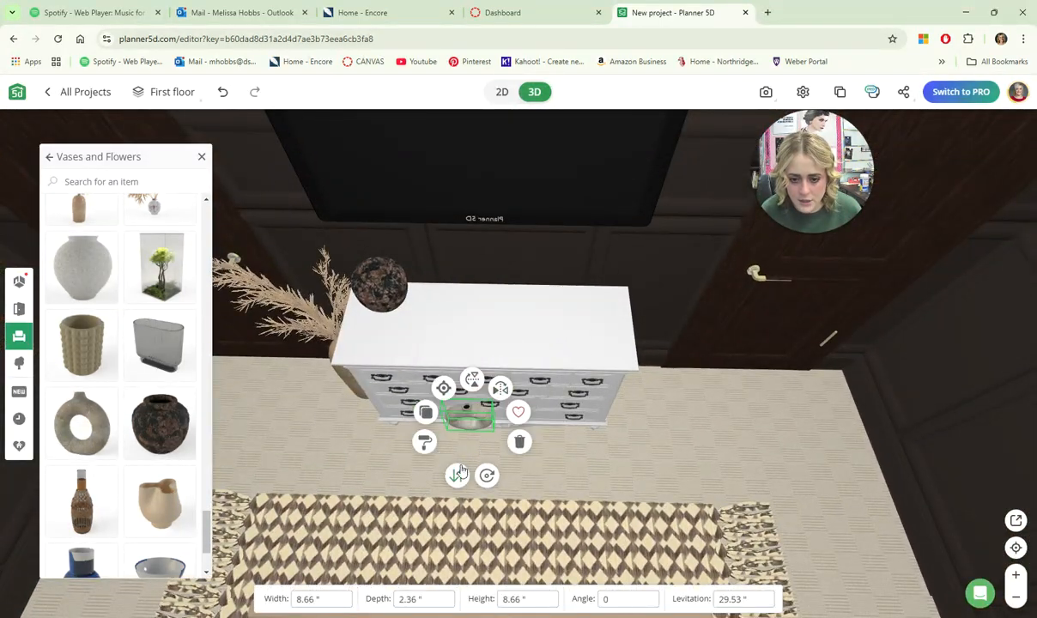
pyautogui.moveTo(460, 378); pyautogui.dragTo(610, 288)
pyautogui.moveTo(669, 370); pyautogui.dragTo(683, 301)
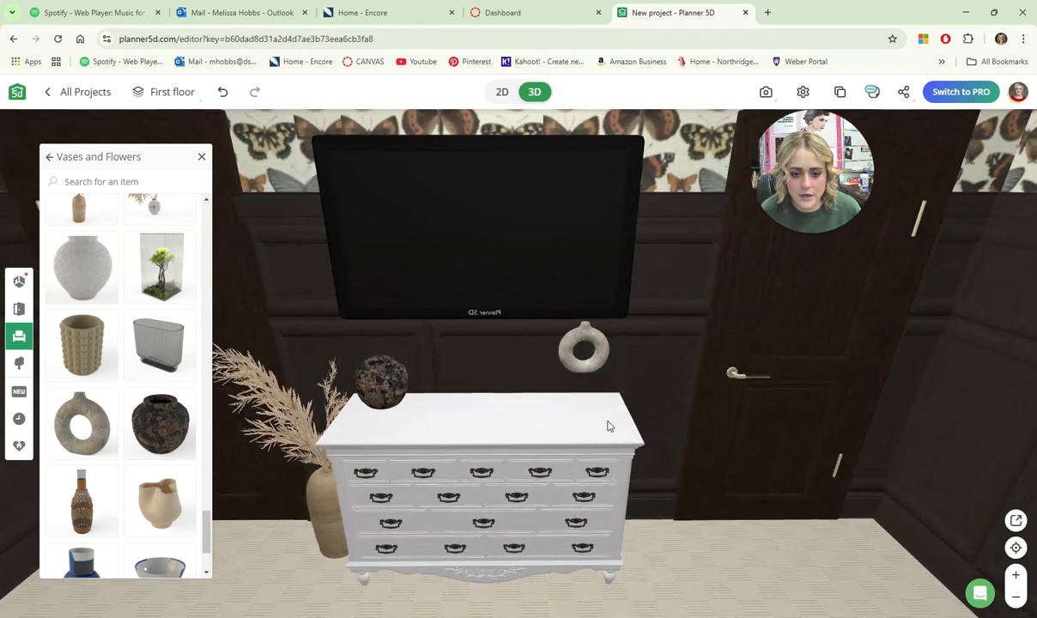
# Lower the ring-shaped vase to a levitation of 35.83" and position it on the dresser top near the end away from the pampas grass.
pyautogui.scroll(3, 567, 391)
pyautogui.click(532, 395)
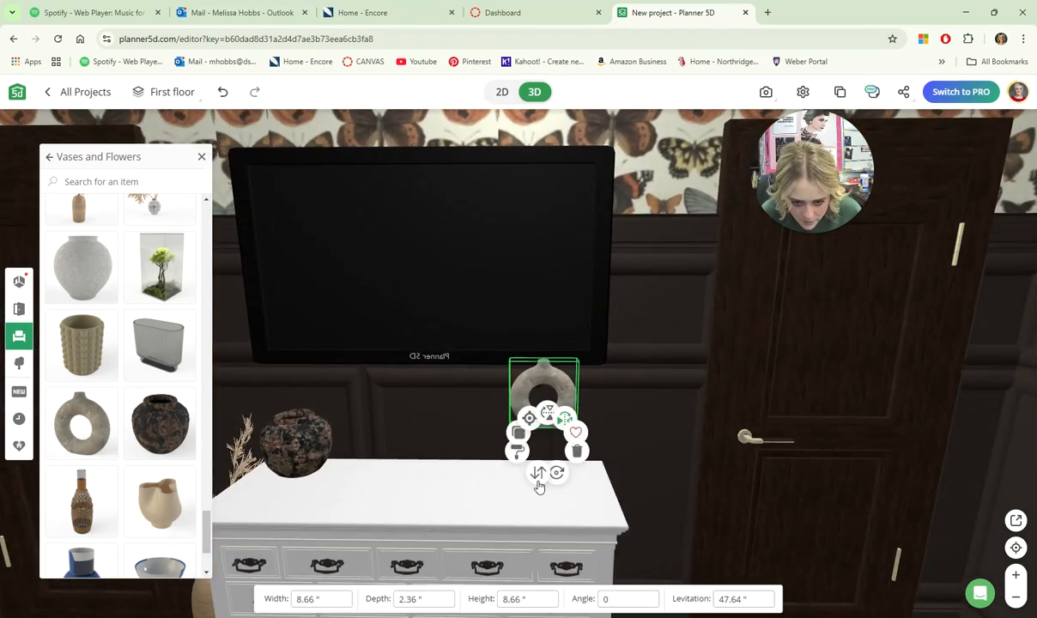
pyautogui.moveTo(527, 487); pyautogui.dragTo(562, 508)
pyautogui.moveTo(579, 448)
pyautogui.mouseDown()
pyautogui.moveTo(567, 442)
pyautogui.moveTo(599, 417)
pyautogui.moveTo(611, 437)
pyautogui.moveTo(573, 443)
pyautogui.mouseUp()
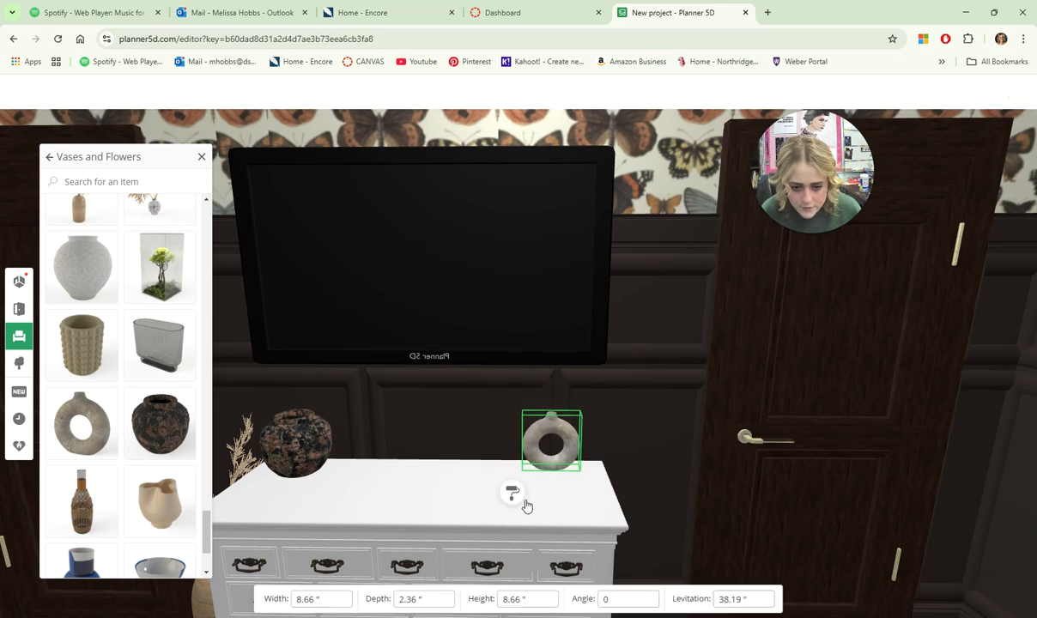
pyautogui.moveTo(534, 523); pyautogui.dragTo(533, 527)
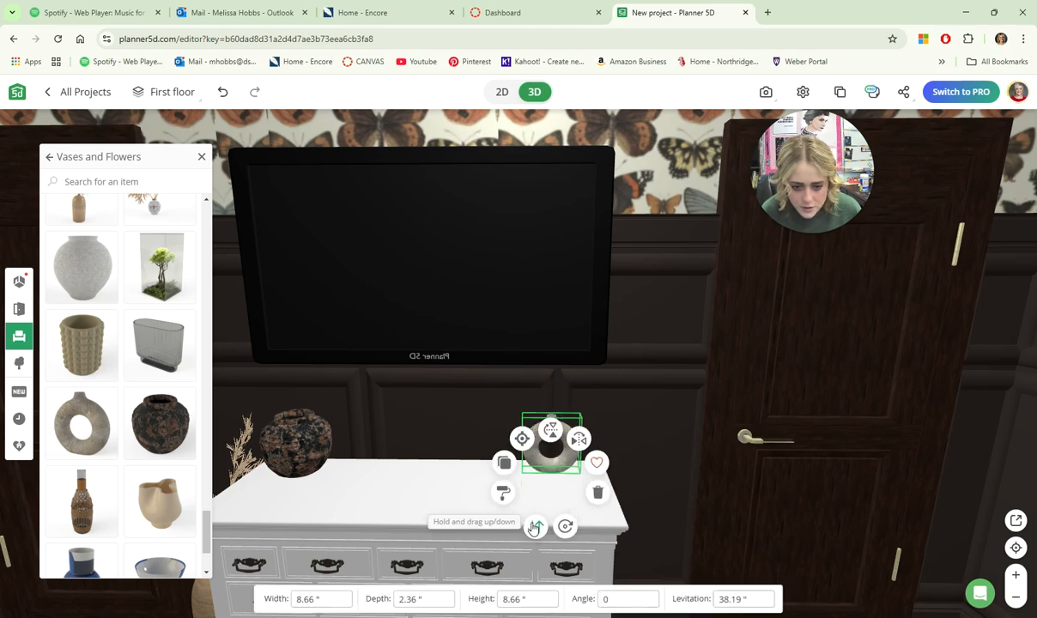
pyautogui.moveTo(654, 475); pyautogui.dragTo(669, 419)
pyautogui.moveTo(540, 561); pyautogui.dragTo(542, 562)
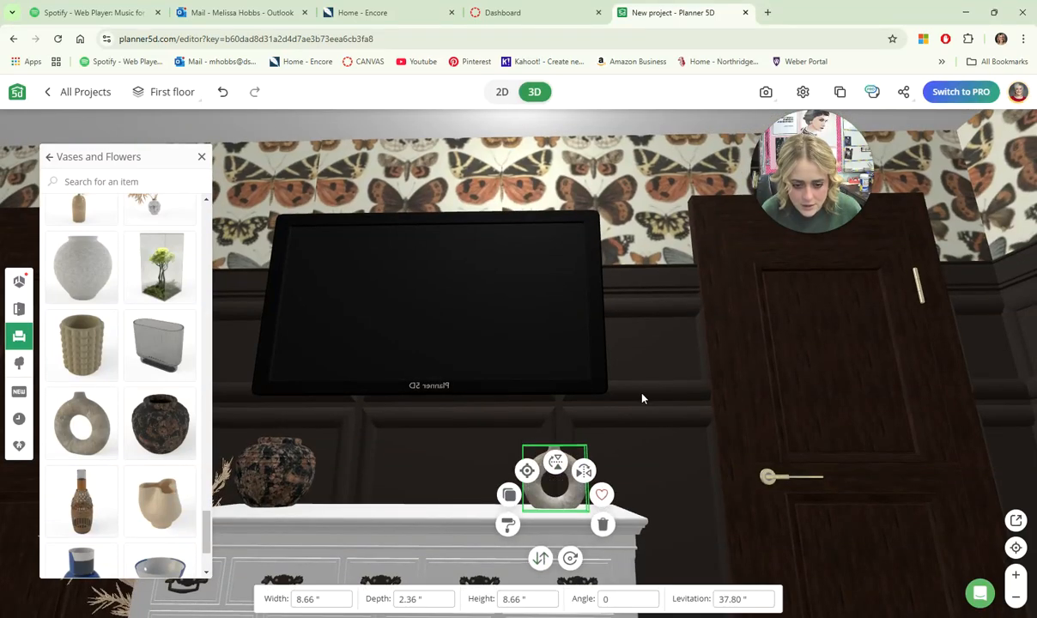
pyautogui.moveTo(641, 398); pyautogui.dragTo(659, 433)
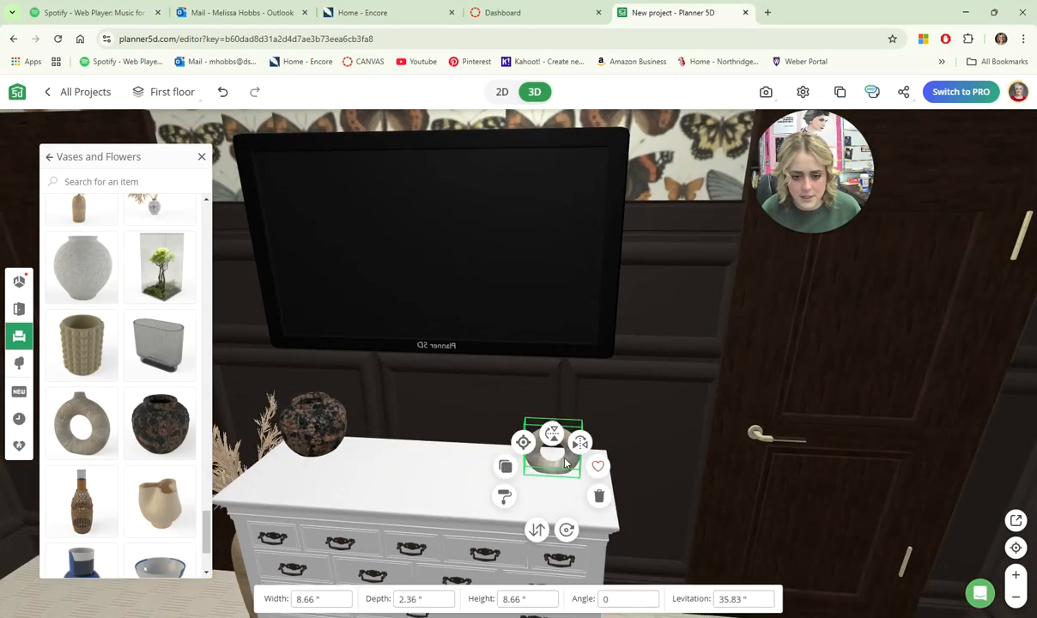
pyautogui.moveTo(565, 463)
pyautogui.mouseDown()
pyautogui.moveTo(615, 452)
pyautogui.moveTo(576, 451)
pyautogui.mouseUp()
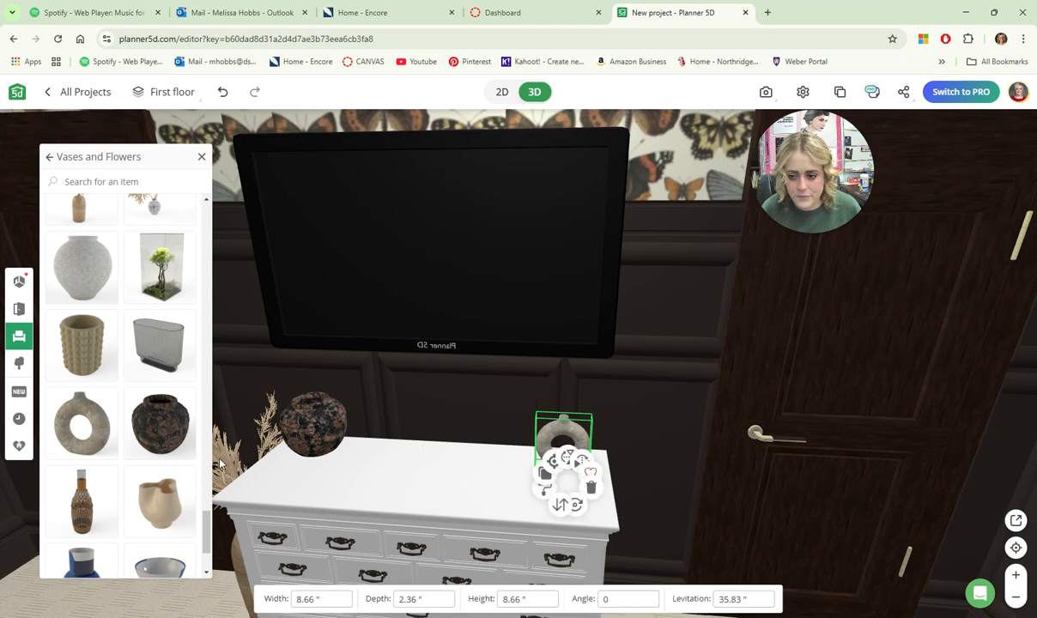
# Look through the Figurines decor for another accessory that suits the dresser top.
pyautogui.scroll(-3, 110, 342)
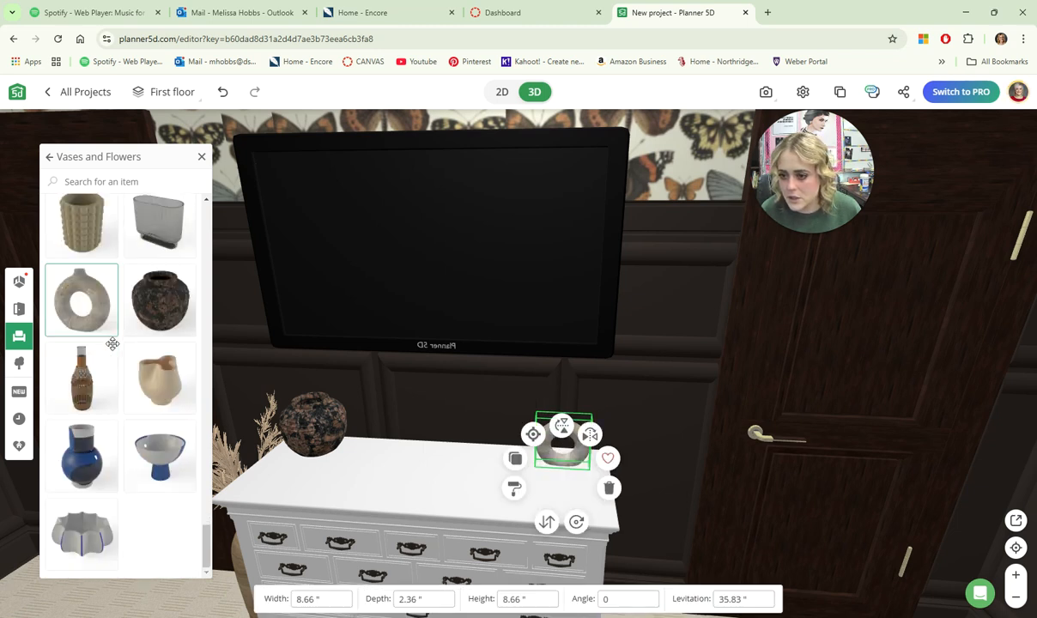
pyautogui.click(51, 157)
pyautogui.click(86, 338)
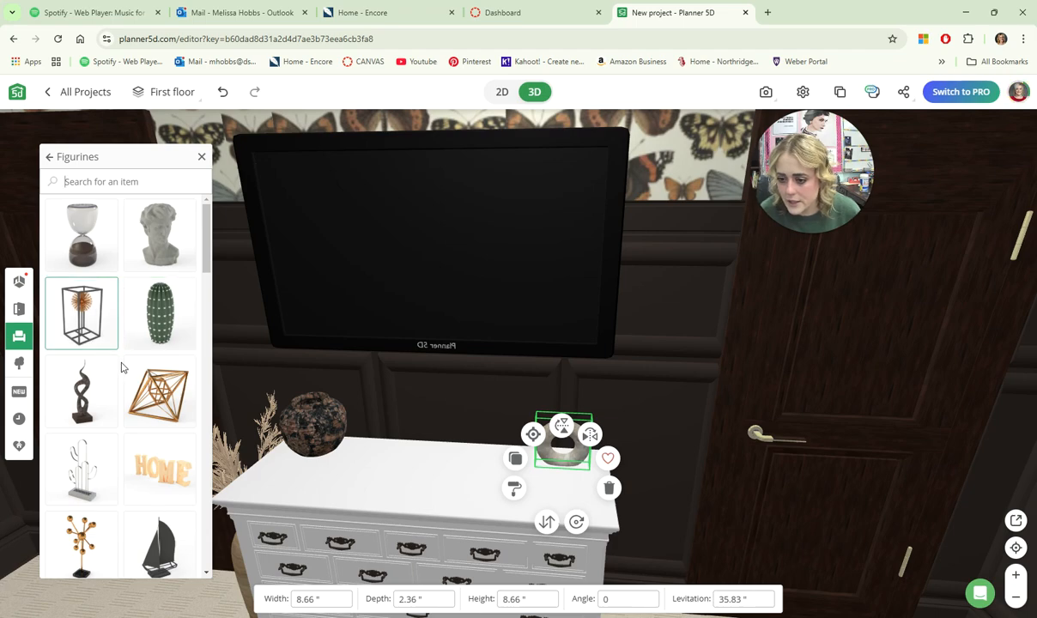
pyautogui.scroll(-2, 121, 367)
pyautogui.scroll(-3, 126, 412)
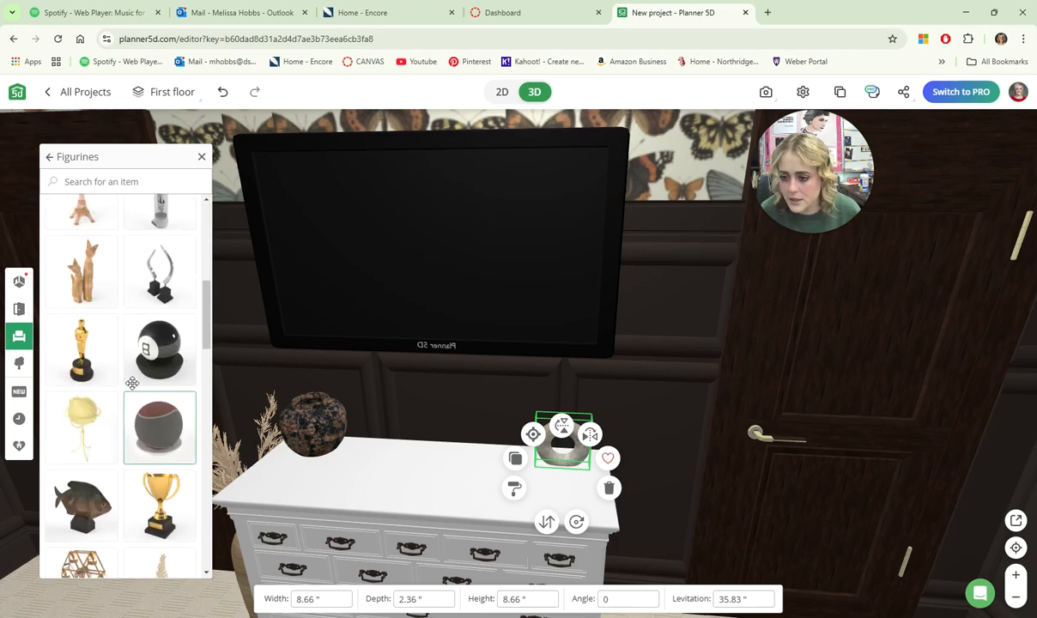
pyautogui.scroll(-8, 360, 264)
pyautogui.moveTo(363, 263); pyautogui.dragTo(410, 393)
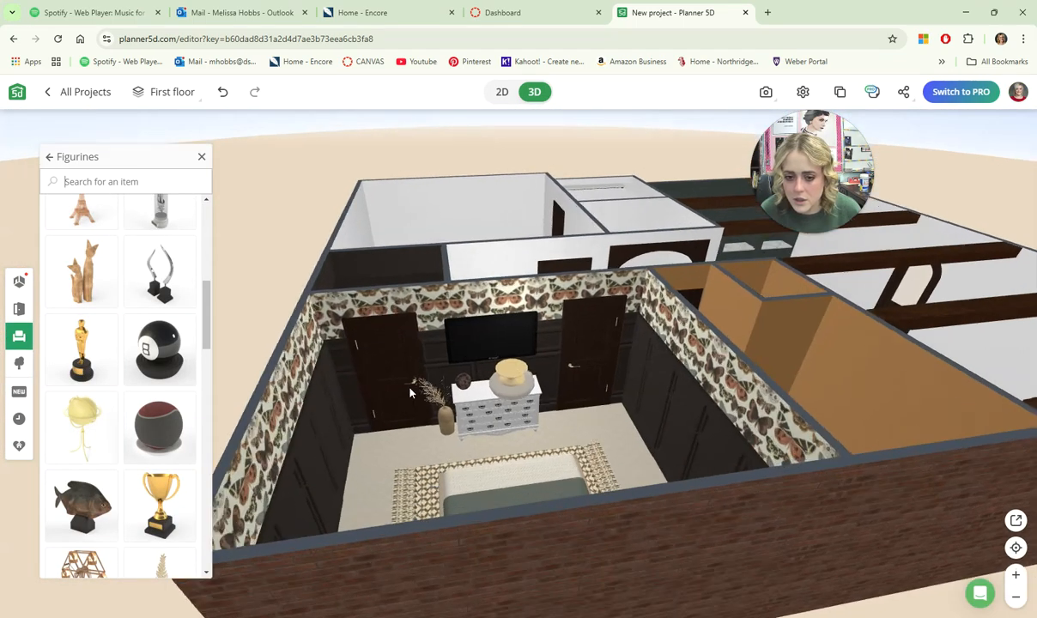
pyautogui.scroll(10, 409, 393)
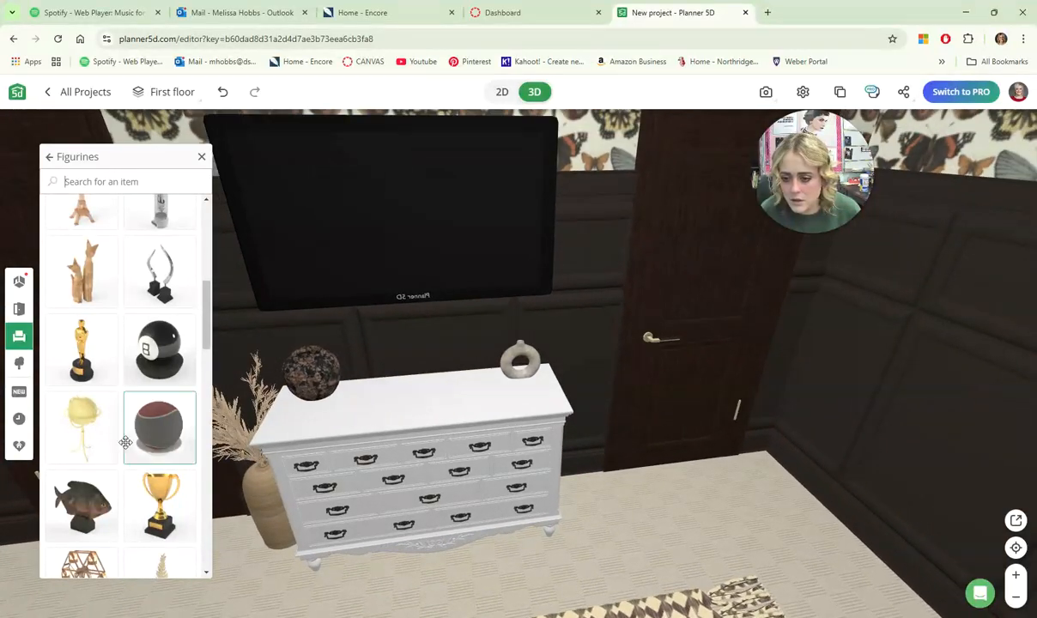
pyautogui.scroll(-12, 126, 442)
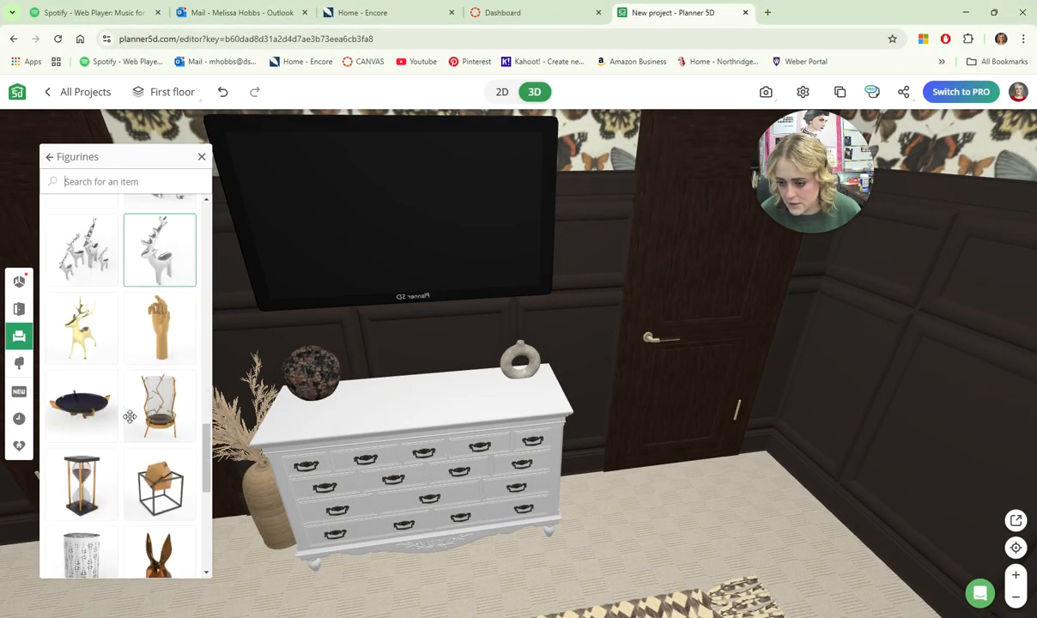
pyautogui.scroll(-4, 130, 416)
pyautogui.scroll(-2, 130, 391)
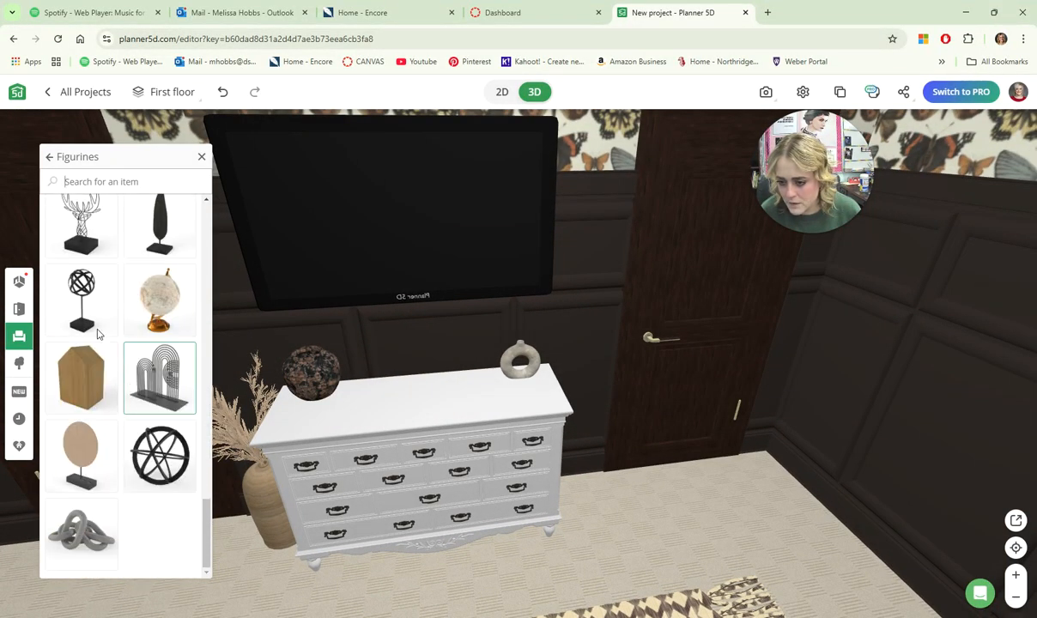
pyautogui.click(50, 159)
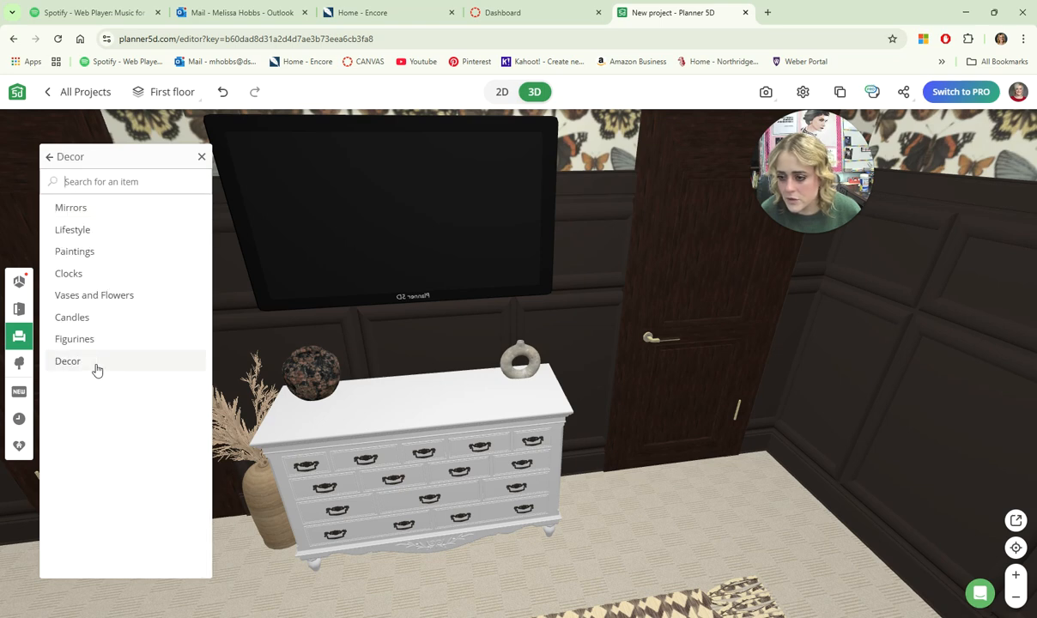
# Browse the general Decor subcategory to its end for an accessory that suits the dresser.
pyautogui.click(90, 362)
pyautogui.scroll(-5, 115, 344)
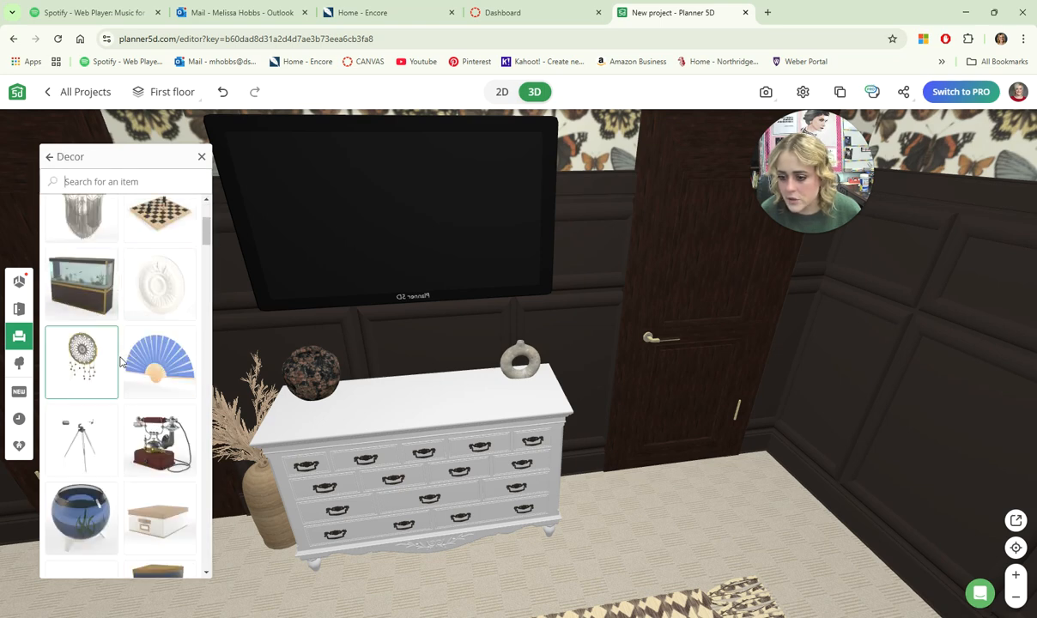
pyautogui.scroll(-5, 121, 361)
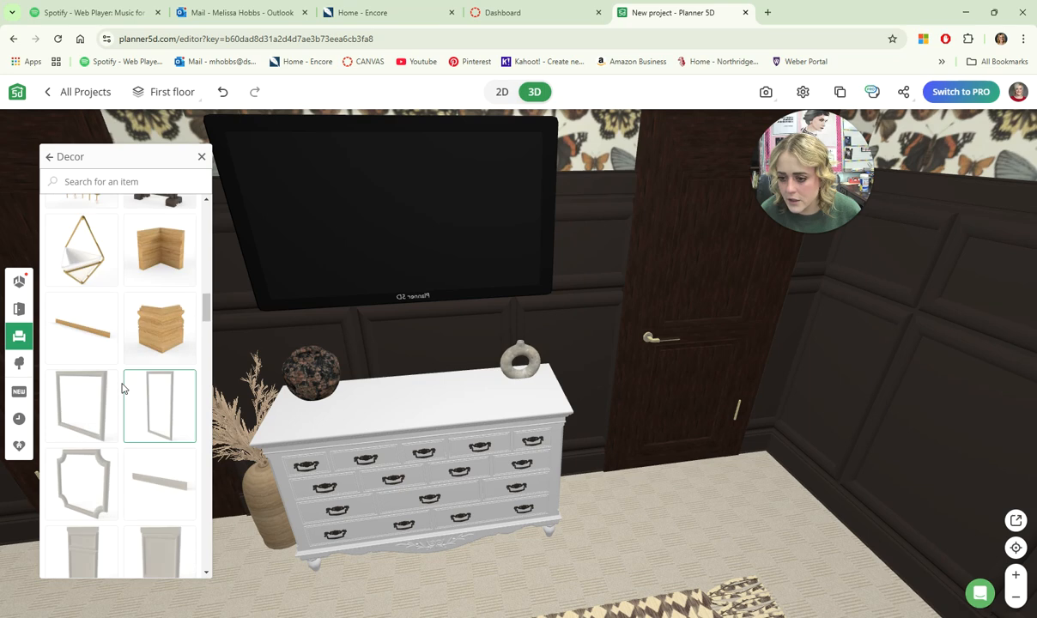
pyautogui.scroll(-10, 121, 388)
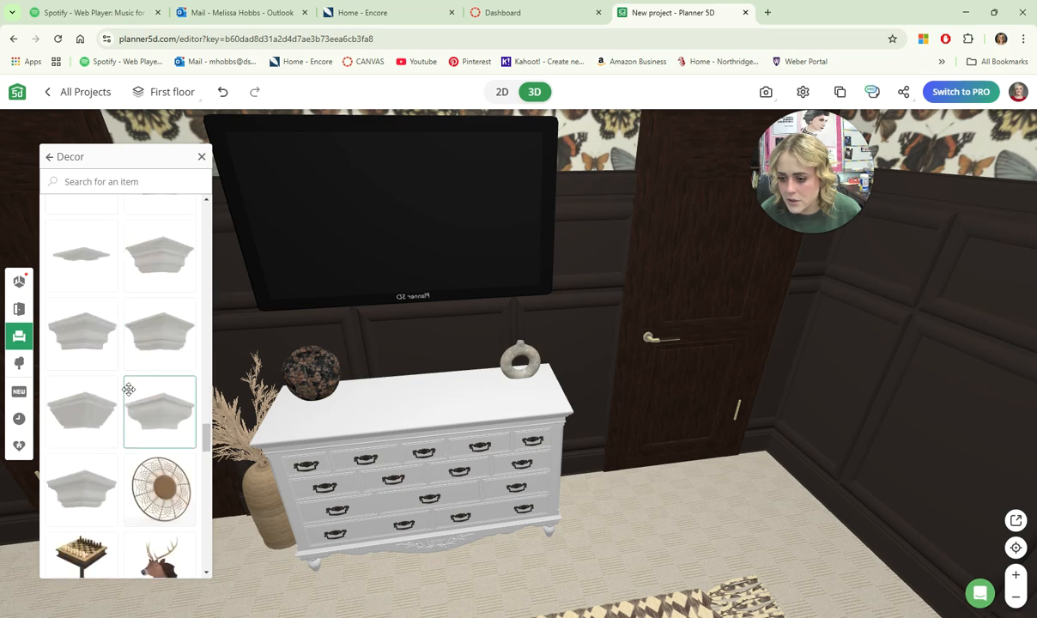
pyautogui.scroll(-10, 128, 390)
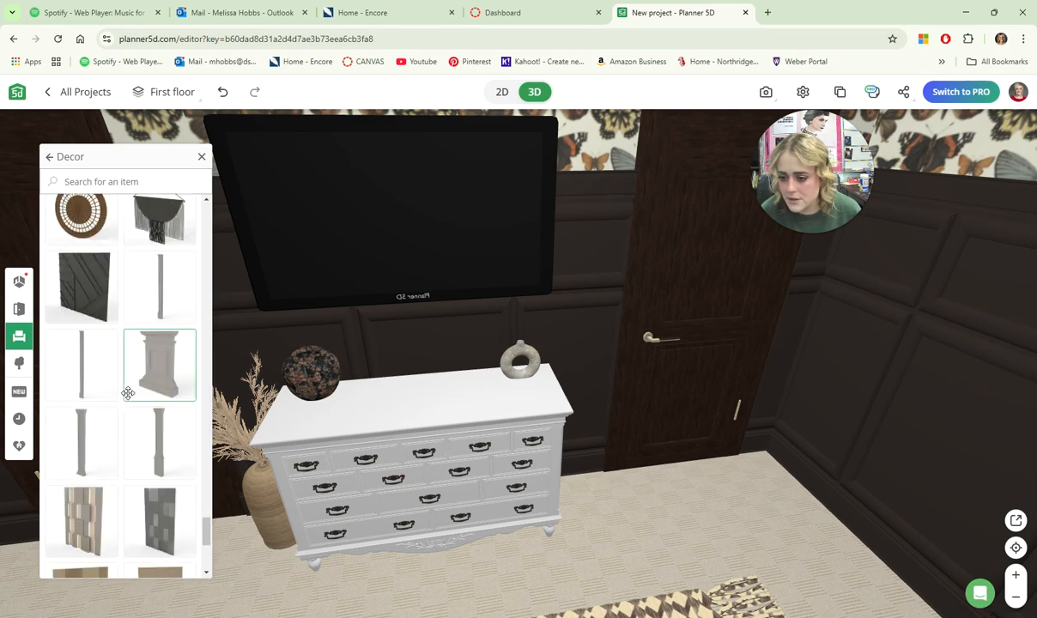
pyautogui.scroll(-3, 128, 392)
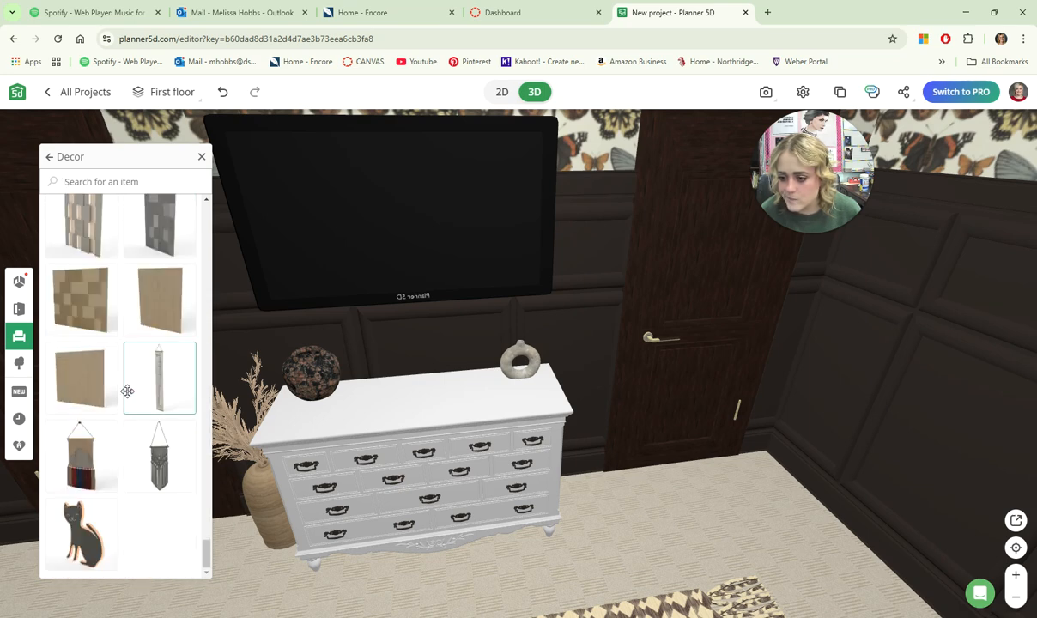
pyautogui.click(50, 157)
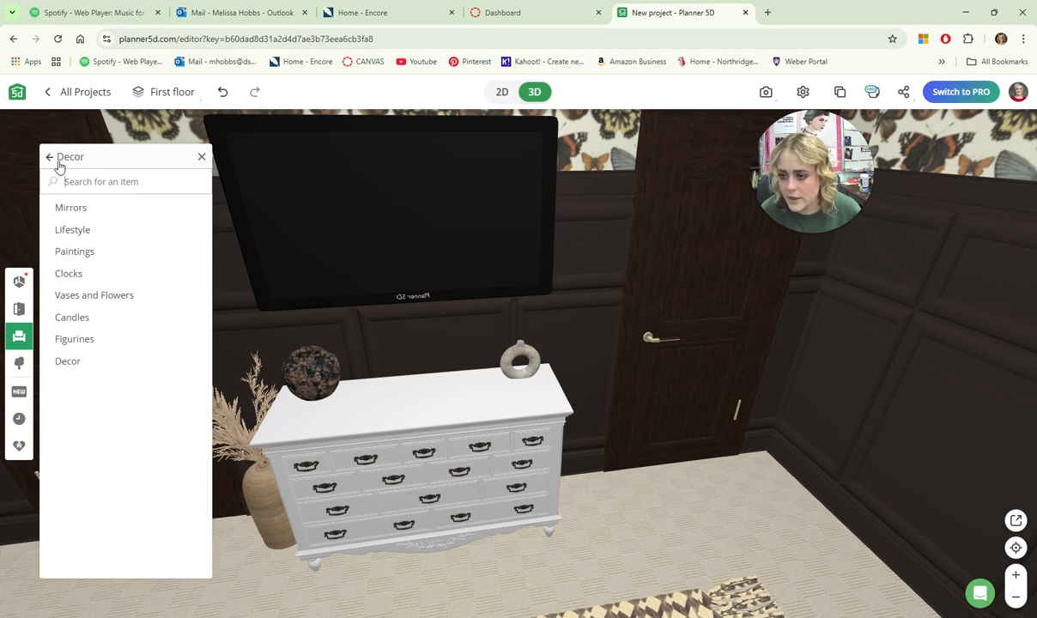
# Add the row of coloured books from the Lifestyle decor above the dresser.
pyautogui.click(84, 232)
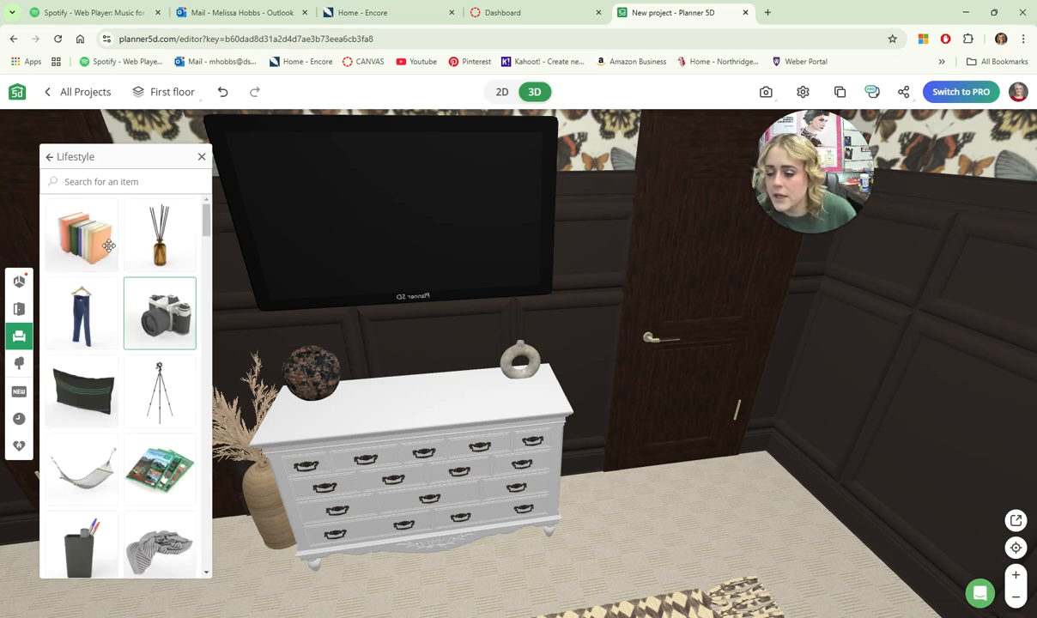
pyautogui.moveTo(93, 241); pyautogui.dragTo(560, 313)
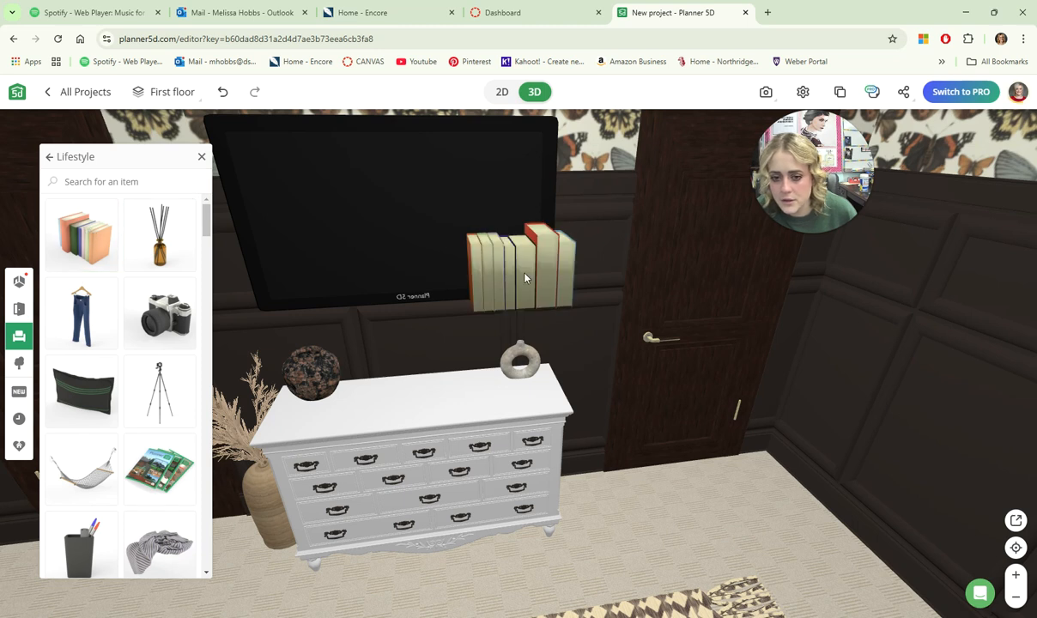
pyautogui.moveTo(525, 277); pyautogui.dragTo(525, 278)
# Place the row of books on the dresser top beside the dark round vase, at a levitation of 33.86".
pyautogui.moveTo(502, 361); pyautogui.dragTo(496, 422)
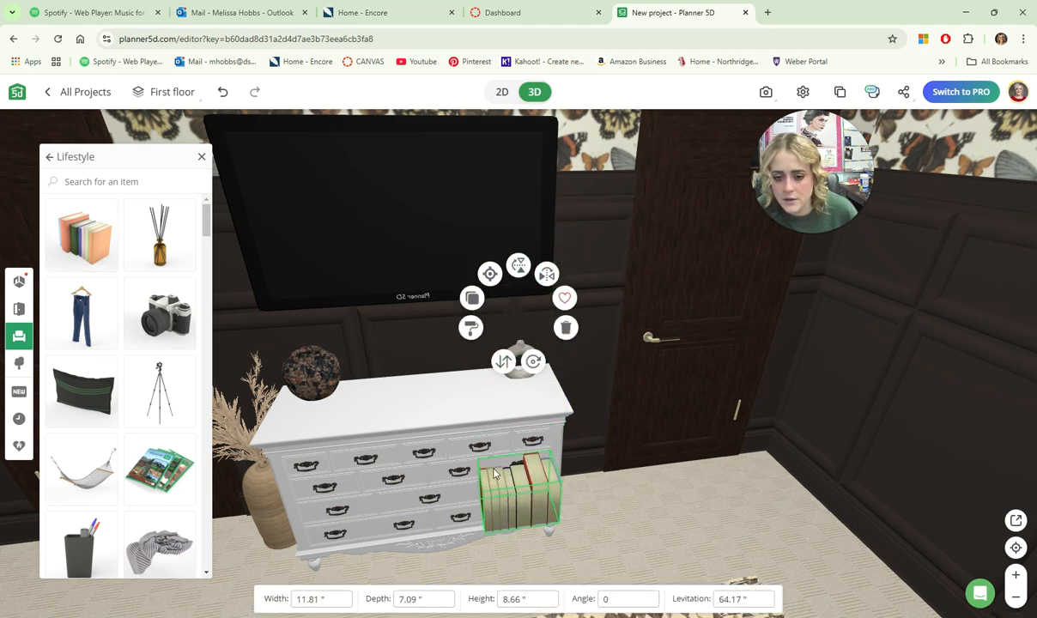
pyautogui.moveTo(494, 473); pyautogui.dragTo(460, 426)
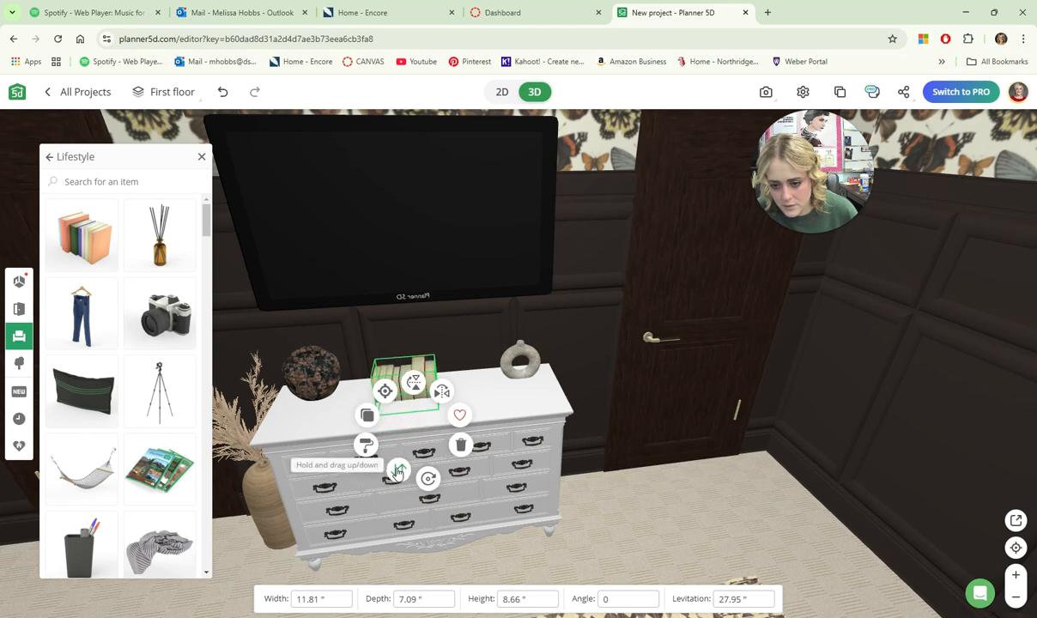
pyautogui.moveTo(415, 388); pyautogui.dragTo(388, 381)
pyautogui.moveTo(637, 414); pyautogui.dragTo(630, 339)
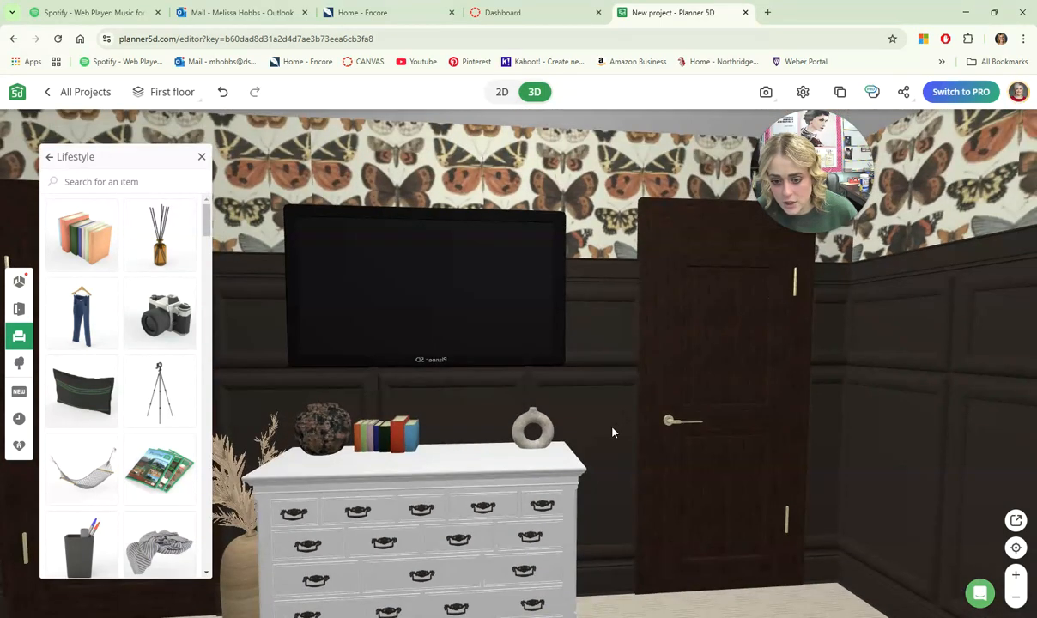
# Recolour the orange book nearest the dark round vase to a muted greyish beige.
pyautogui.scroll(5, 611, 427)
pyautogui.moveTo(606, 422); pyautogui.dragTo(599, 446)
pyautogui.moveTo(596, 421); pyautogui.dragTo(730, 422, button='right')
pyautogui.click(607, 420)
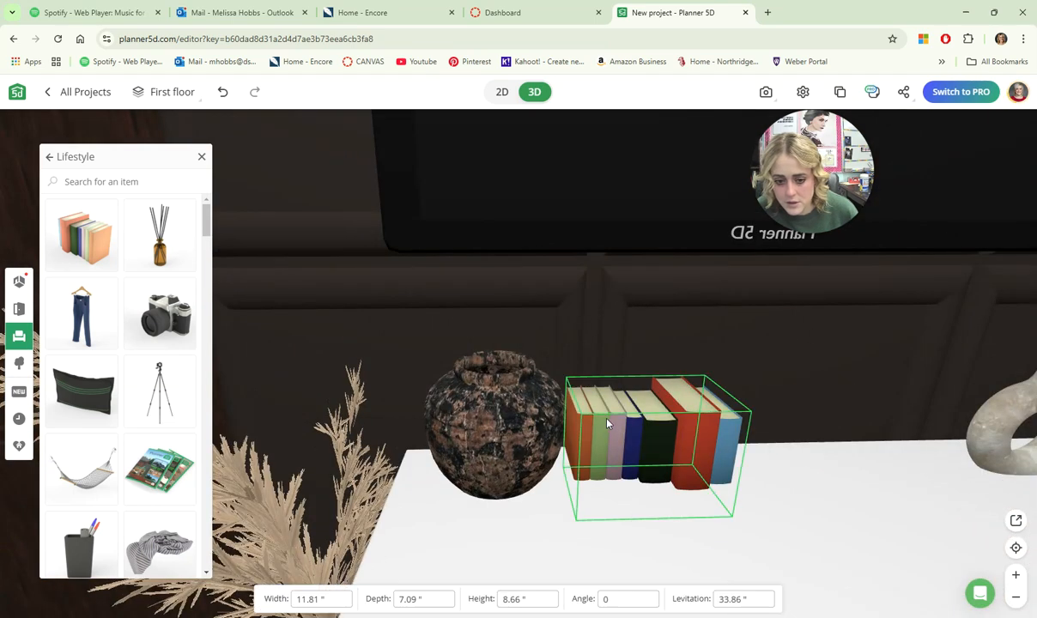
pyautogui.click(590, 518)
pyautogui.click(174, 233)
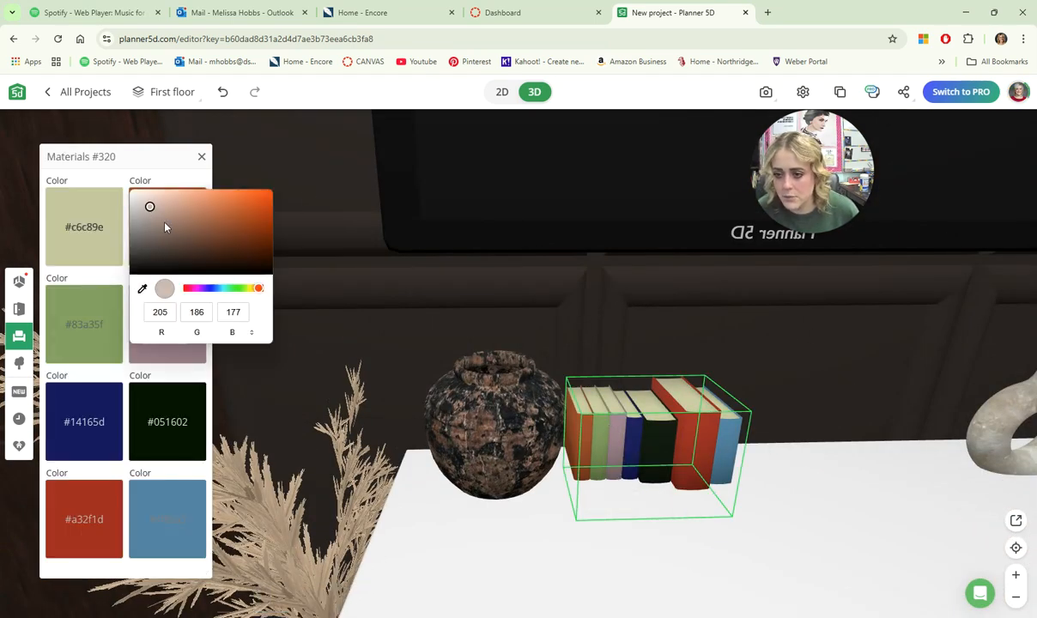
pyautogui.click(152, 223)
pyautogui.click(308, 172)
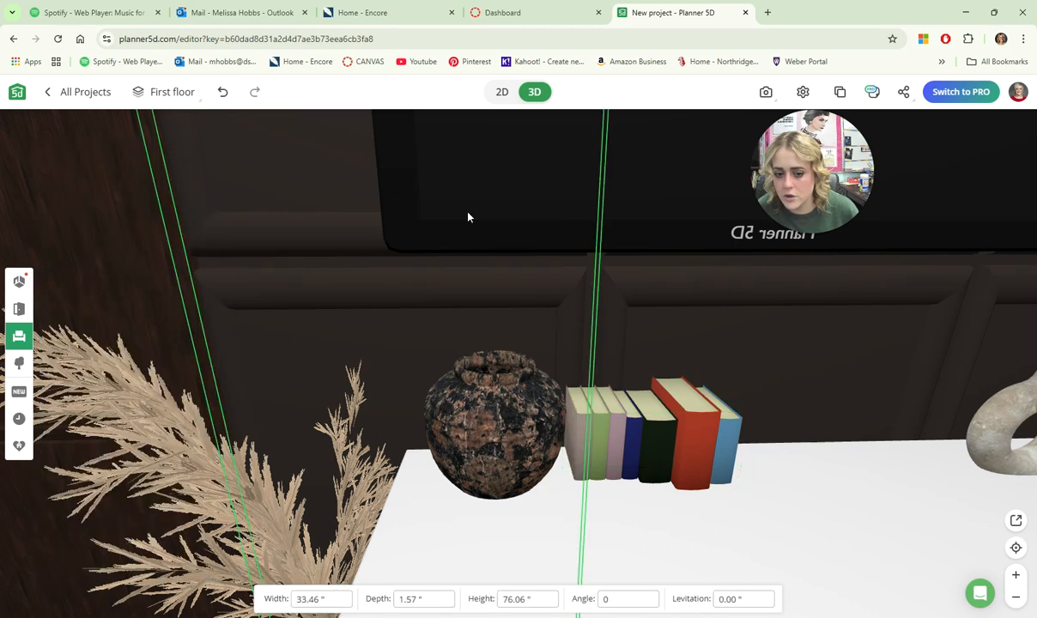
# Recolour the bright red book in the row on the dresser to a dark reddish brown.
pyautogui.click(652, 450)
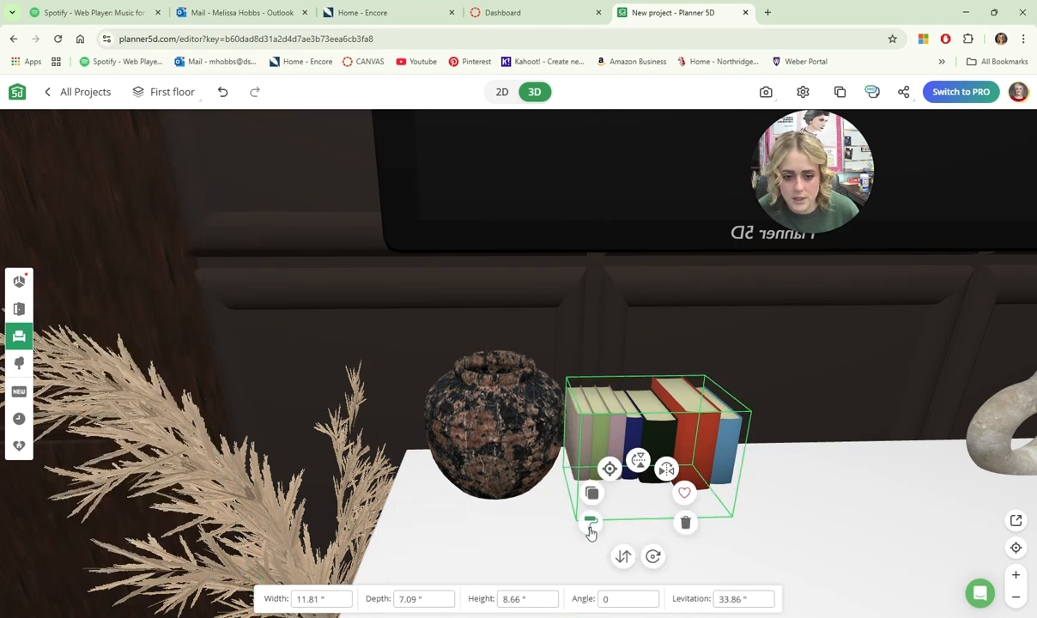
pyautogui.click(590, 521)
pyautogui.click(89, 534)
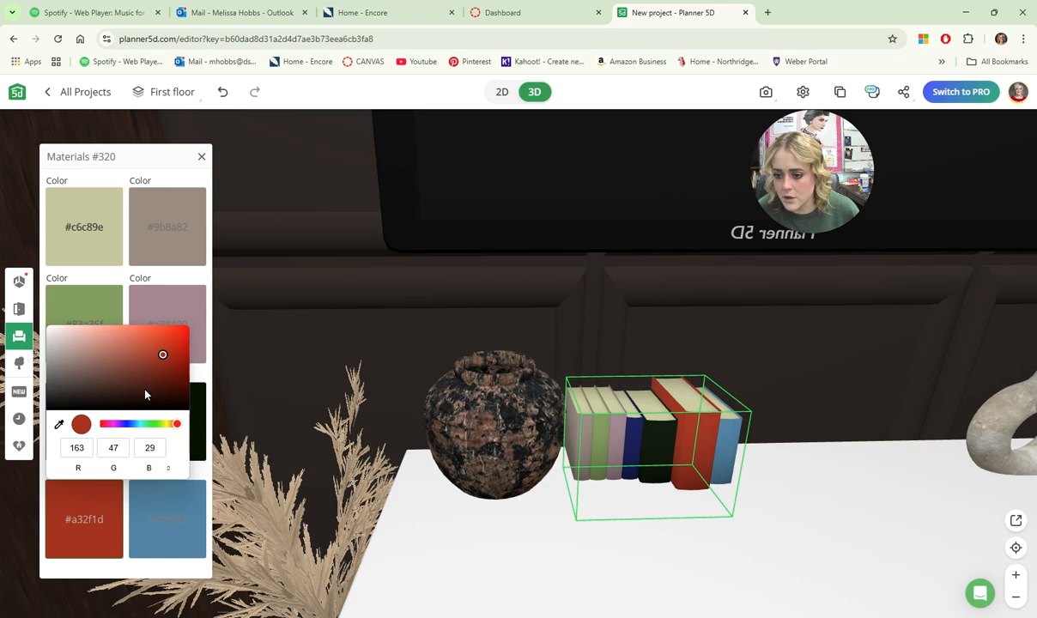
pyautogui.click(547, 202)
pyautogui.press('Right')
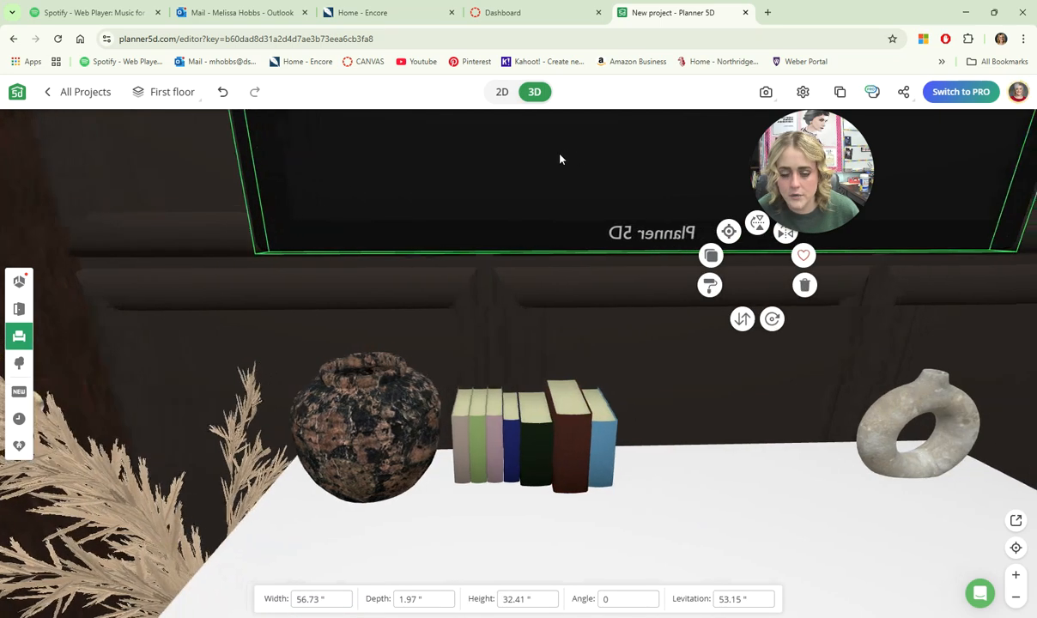
pyautogui.press('Down')
pyautogui.press('Left')
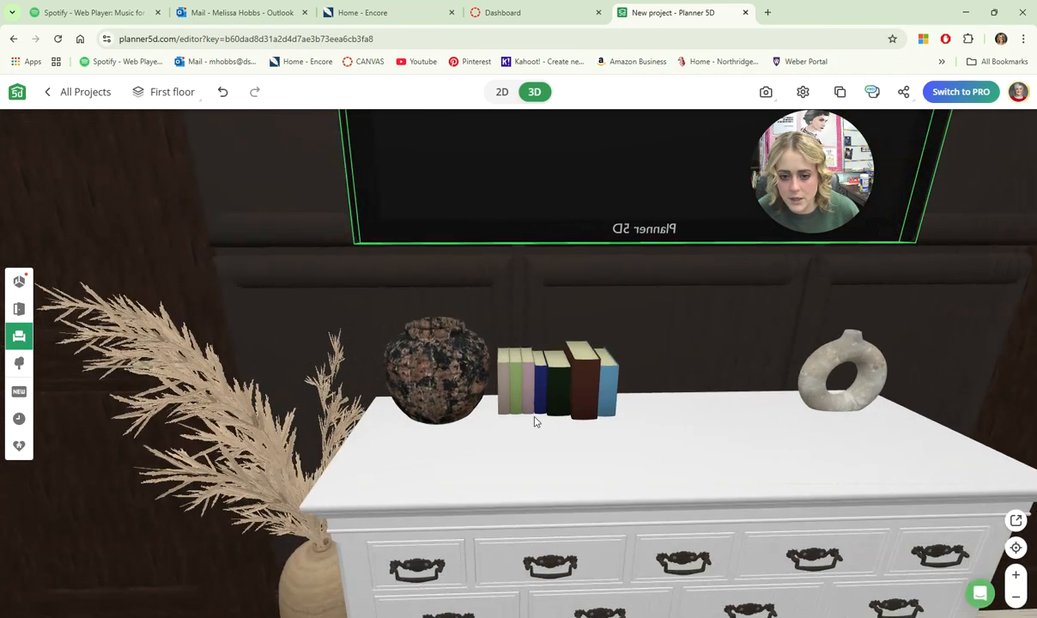
pyautogui.press('Right')
# Recolour the dark blue book in the row to a dark olive brown.
pyautogui.click(351, 380)
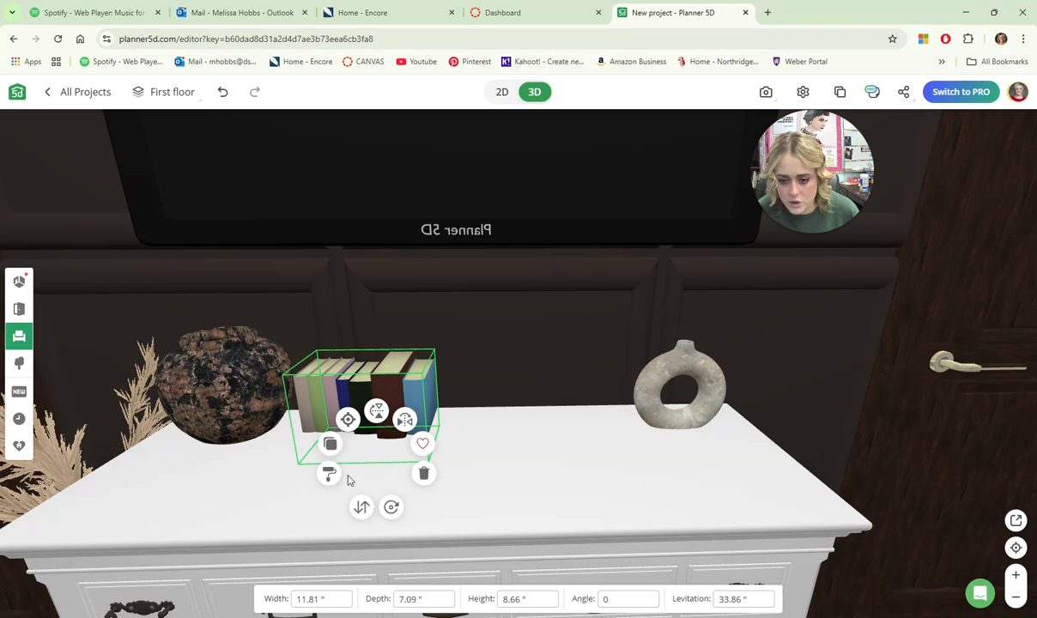
pyautogui.click(328, 473)
pyautogui.click(94, 423)
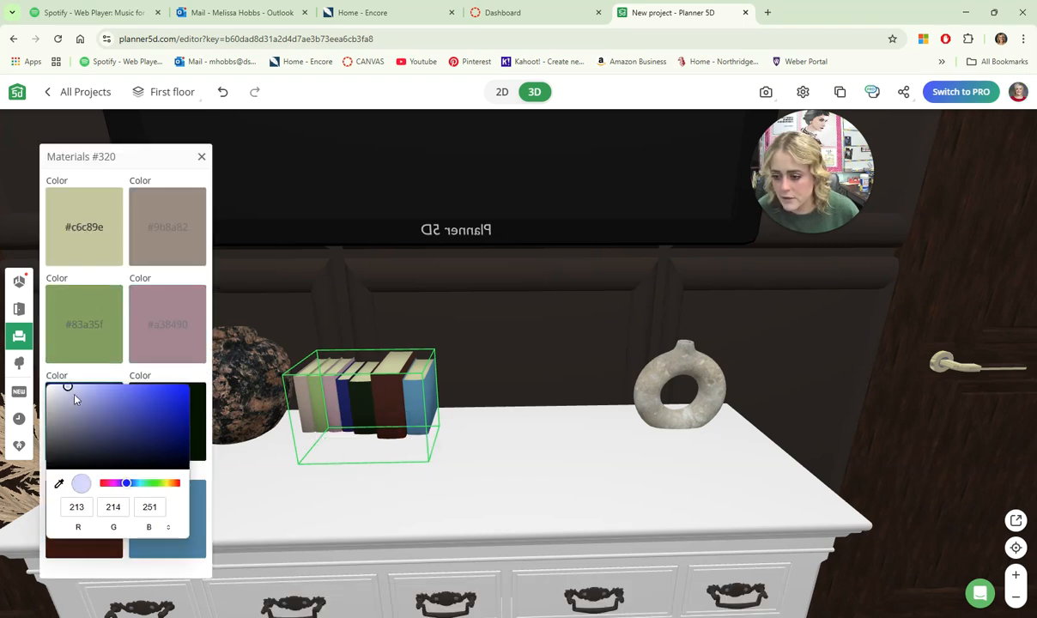
pyautogui.click(159, 484)
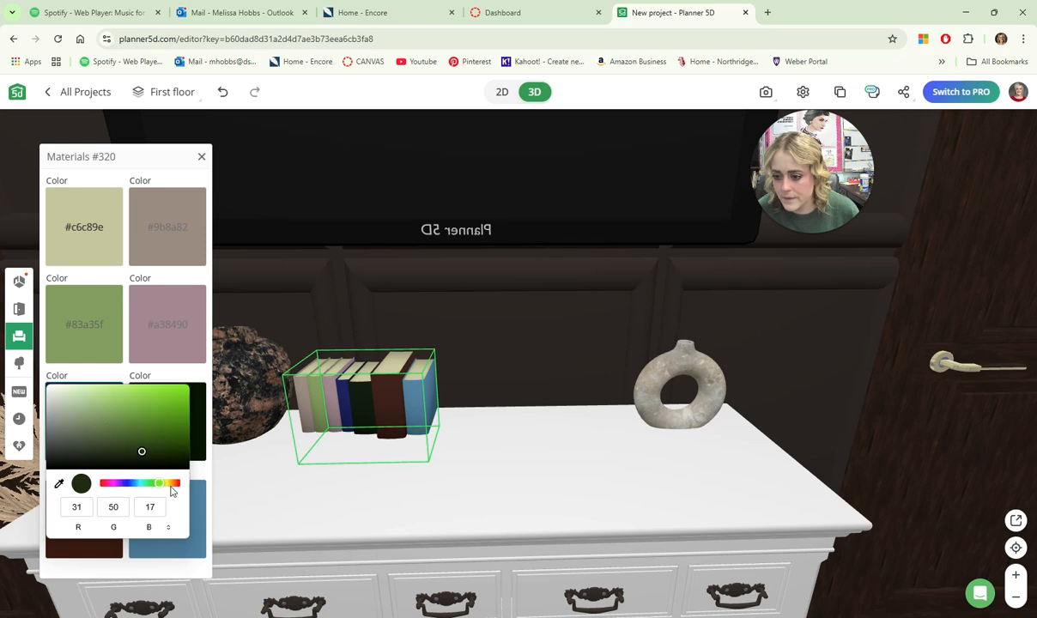
pyautogui.click(313, 197)
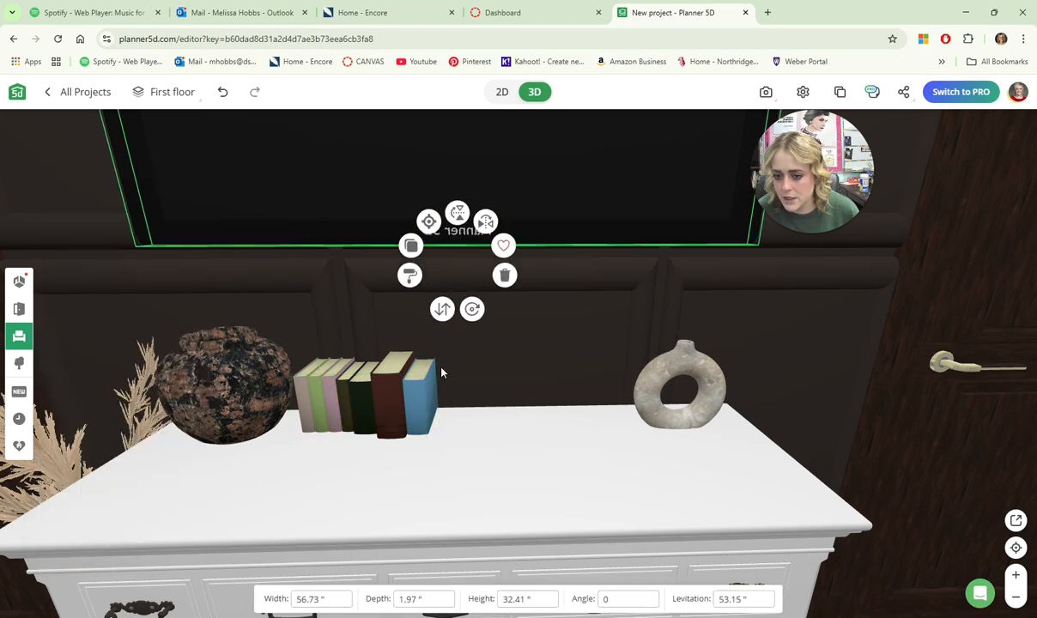
# Duplicate the row of books and bring the copy onto the dresser top beside the original.
pyautogui.moveTo(524, 554); pyautogui.dragTo(508, 532)
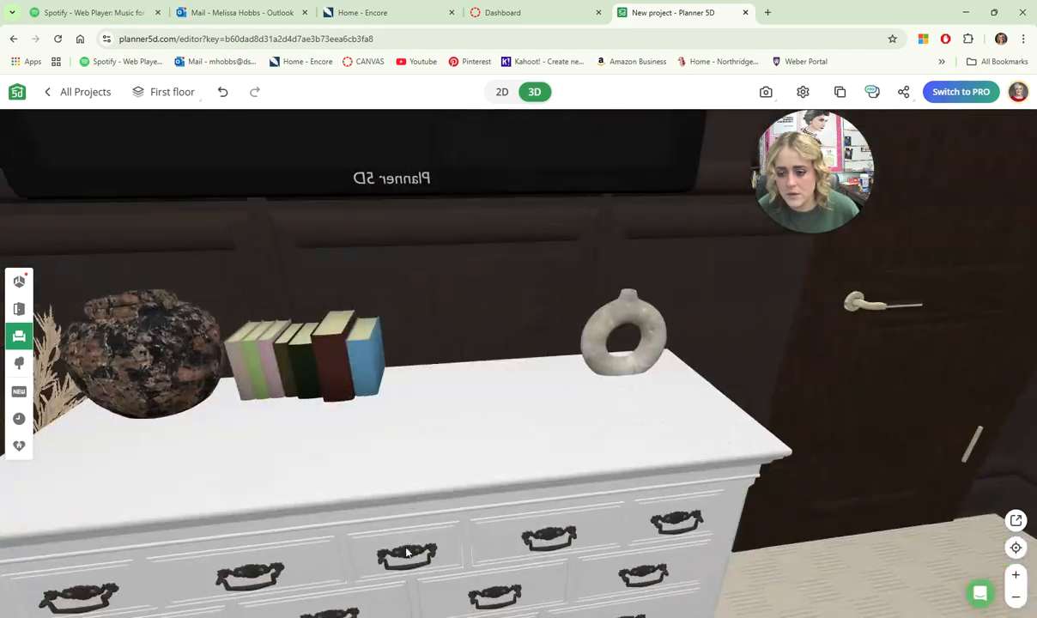
pyautogui.scroll(3, 444, 498)
pyautogui.scroll(-5, 443, 497)
pyautogui.click(379, 373)
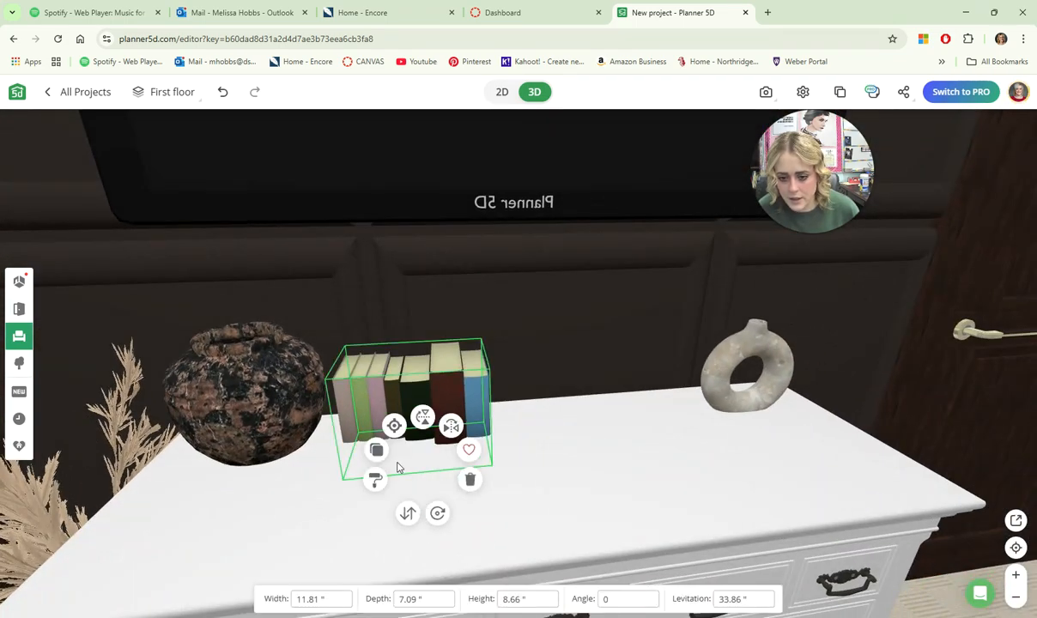
pyautogui.click(435, 373)
pyautogui.moveTo(547, 351)
pyautogui.mouseDown()
pyautogui.moveTo(548, 377)
pyautogui.moveTo(532, 359)
pyautogui.mouseUp()
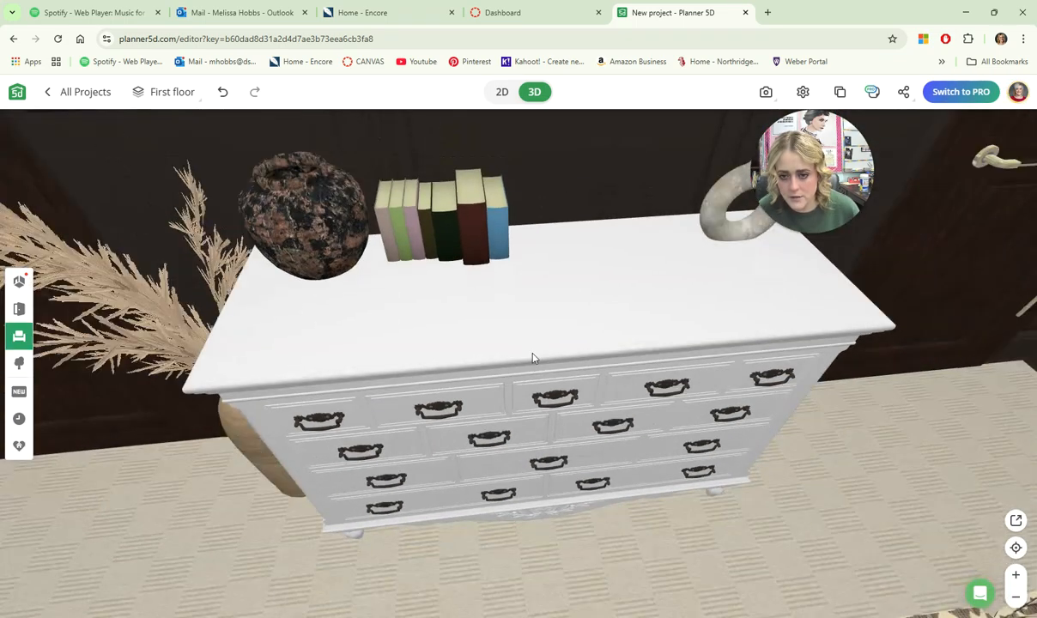
pyautogui.scroll(-8, 525, 418)
pyautogui.moveTo(523, 258); pyautogui.dragTo(515, 432, button='right')
pyautogui.moveTo(515, 433); pyautogui.dragTo(485, 464)
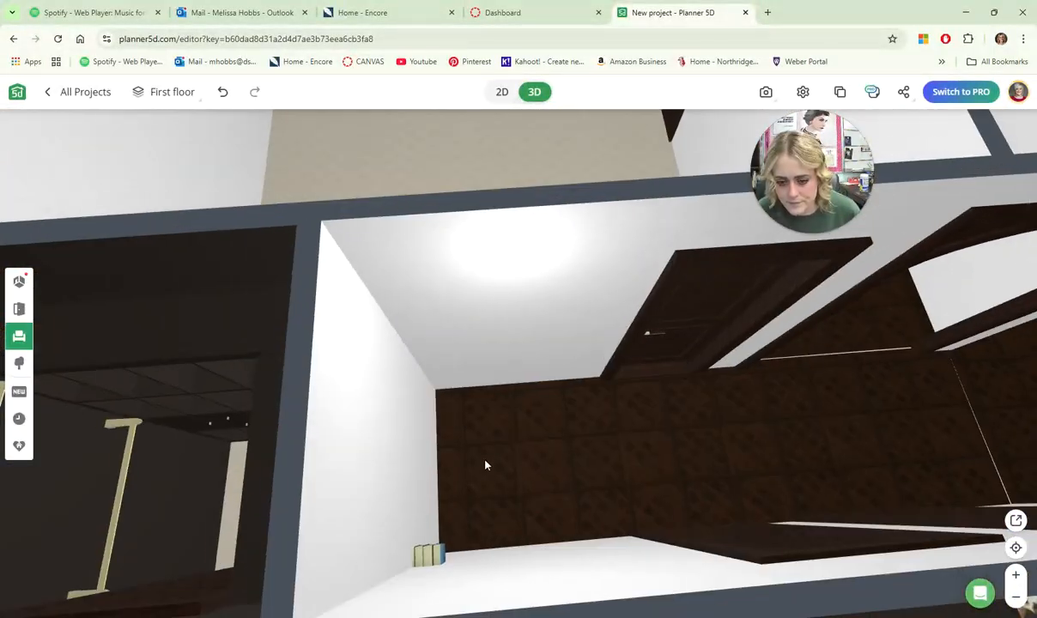
pyautogui.moveTo(485, 465); pyautogui.dragTo(452, 438, button='right')
pyautogui.moveTo(452, 437); pyautogui.dragTo(529, 503)
pyautogui.click(436, 445)
pyautogui.moveTo(635, 476); pyautogui.dragTo(635, 354)
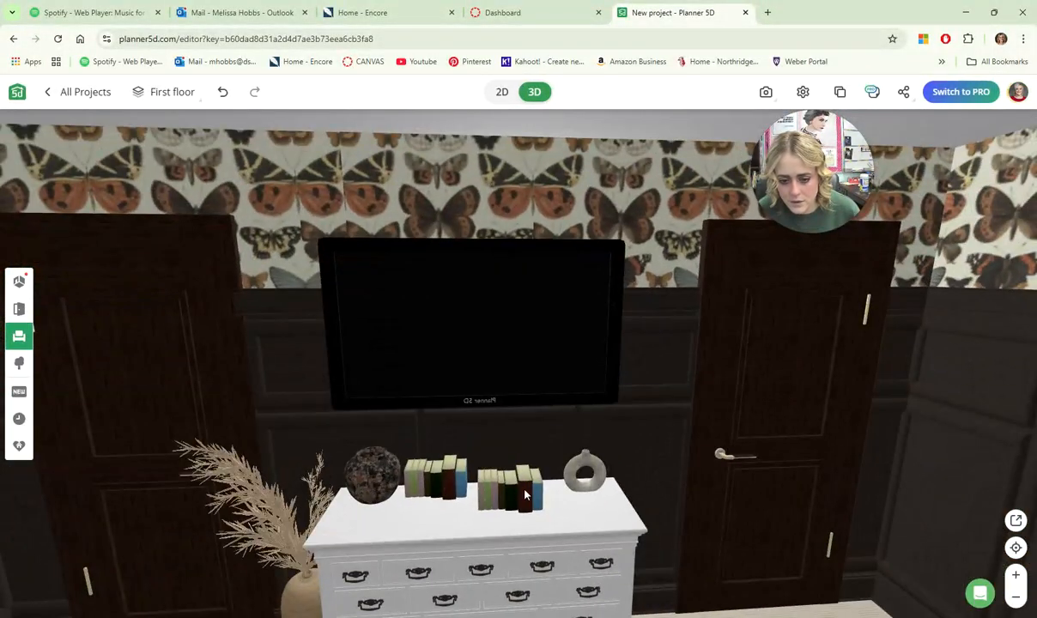
# Move the two rows of books together into one continuous row between the dark round vase and the ring-shaped vase.
pyautogui.click(525, 493)
pyautogui.moveTo(528, 492)
pyautogui.mouseDown()
pyautogui.moveTo(509, 484)
pyautogui.moveTo(544, 481)
pyautogui.moveTo(438, 478)
pyautogui.moveTo(511, 489)
pyautogui.mouseUp()
pyautogui.click(513, 485)
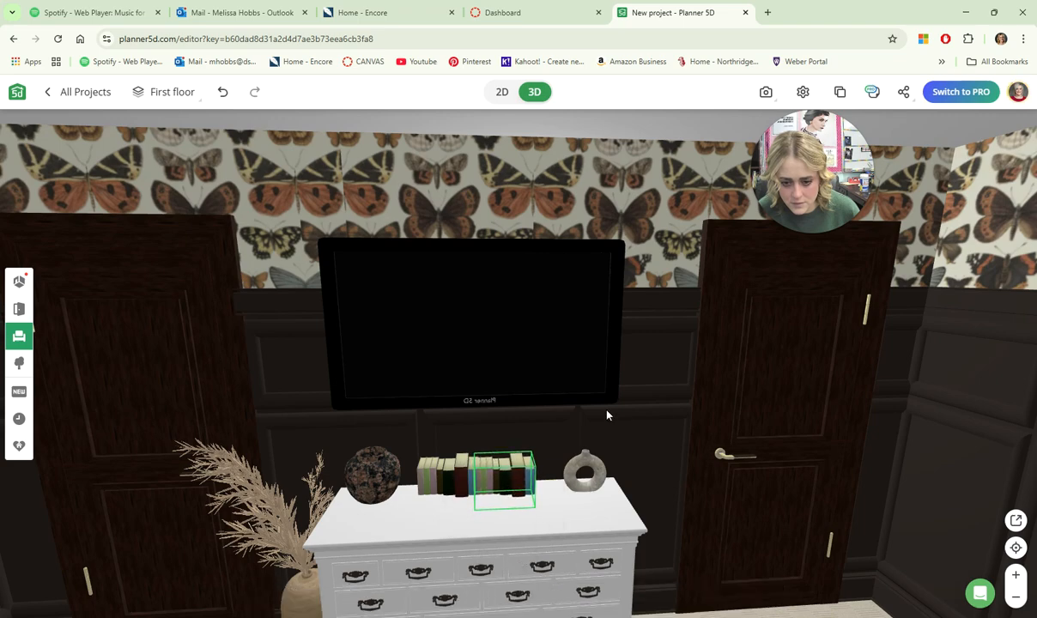
pyautogui.scroll(-6, 603, 386)
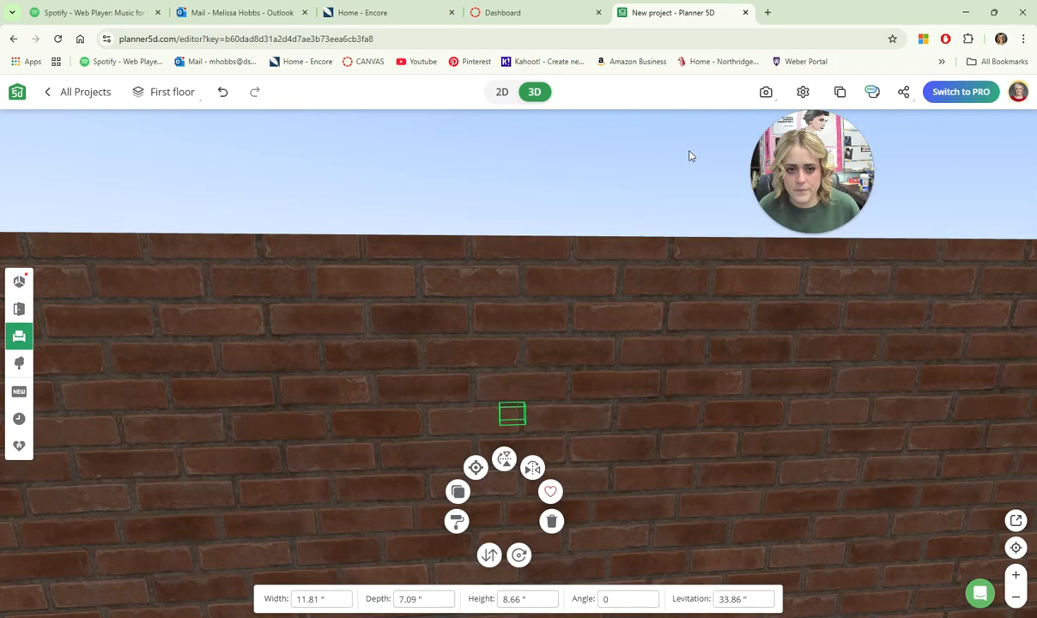
pyautogui.moveTo(664, 177); pyautogui.dragTo(589, 323)
pyautogui.scroll(3, 603, 306)
pyautogui.moveTo(508, 459); pyautogui.dragTo(525, 399, button='right')
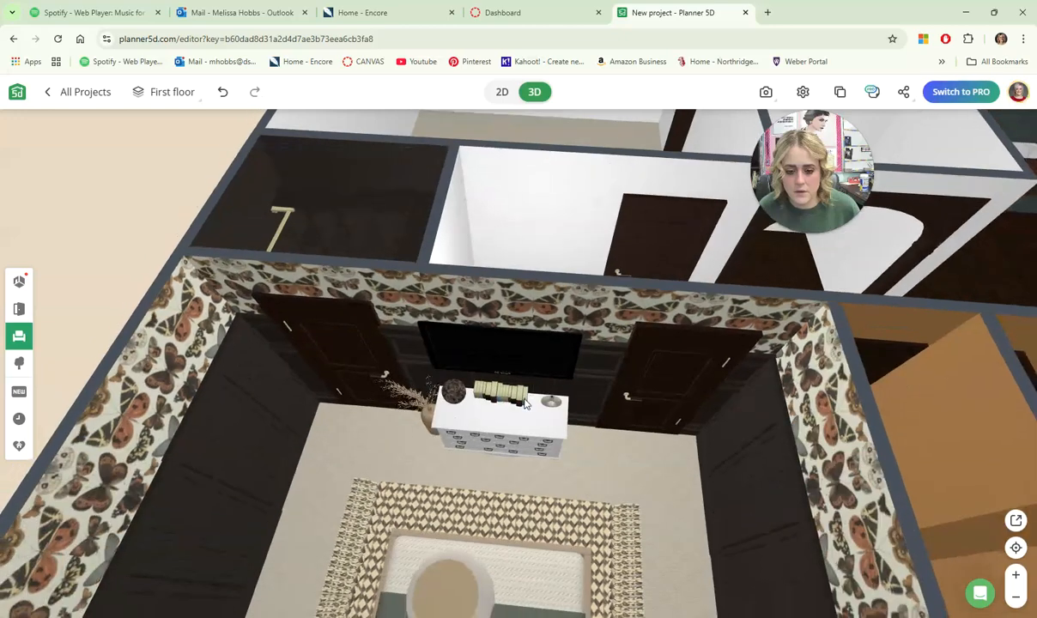
pyautogui.scroll(5, 524, 402)
pyautogui.moveTo(545, 366); pyautogui.dragTo(433, 21)
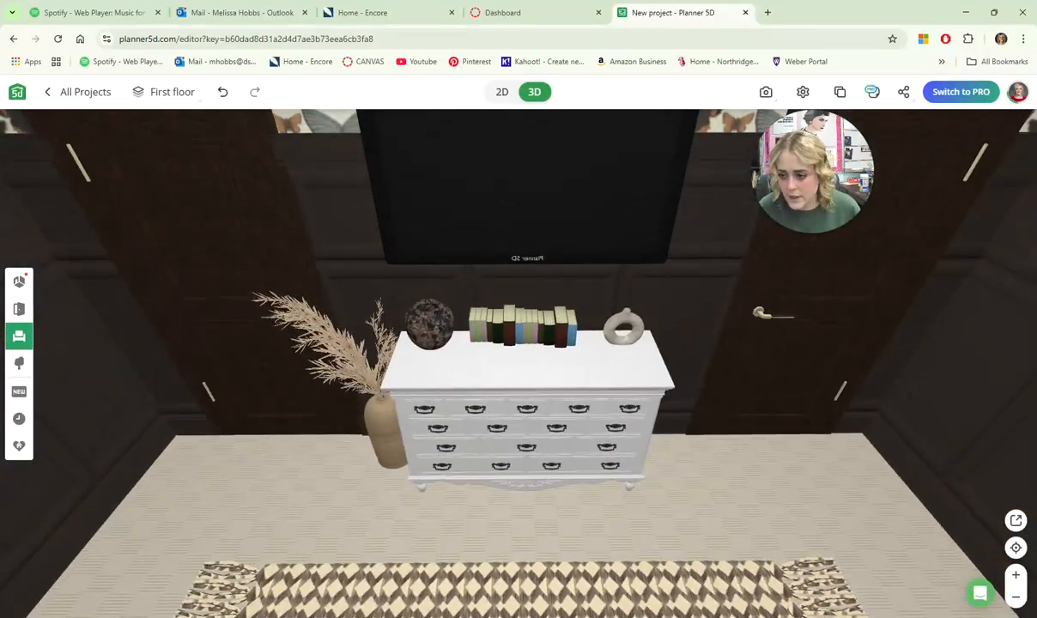
# Add the oval standing picture frame from the Paintings decor and place it on the dresser in front of the dark round vase.
pyautogui.click(19, 340)
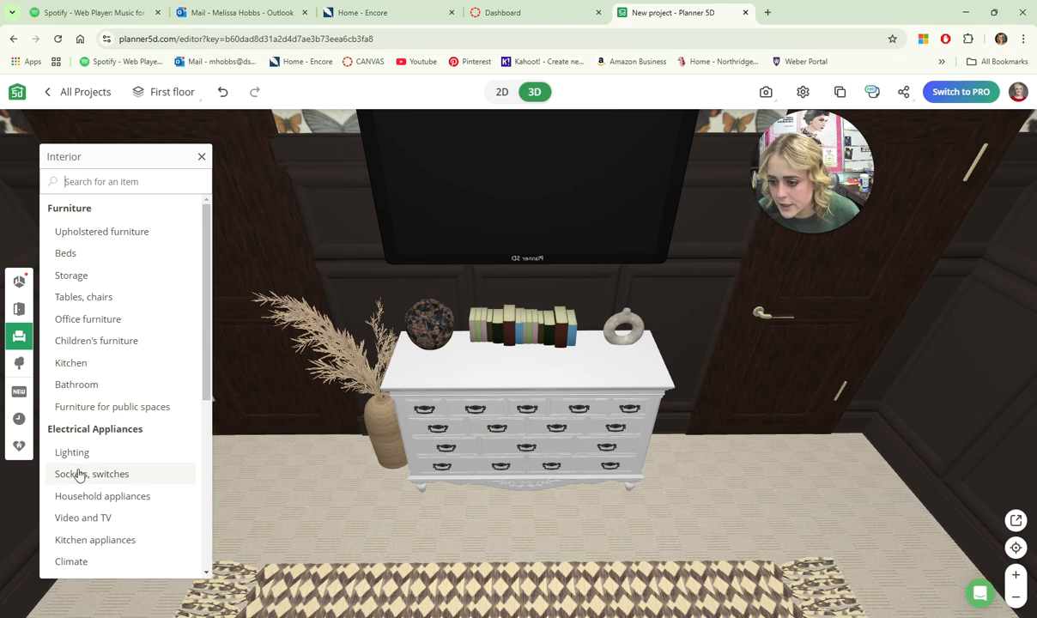
pyautogui.scroll(-3, 99, 391)
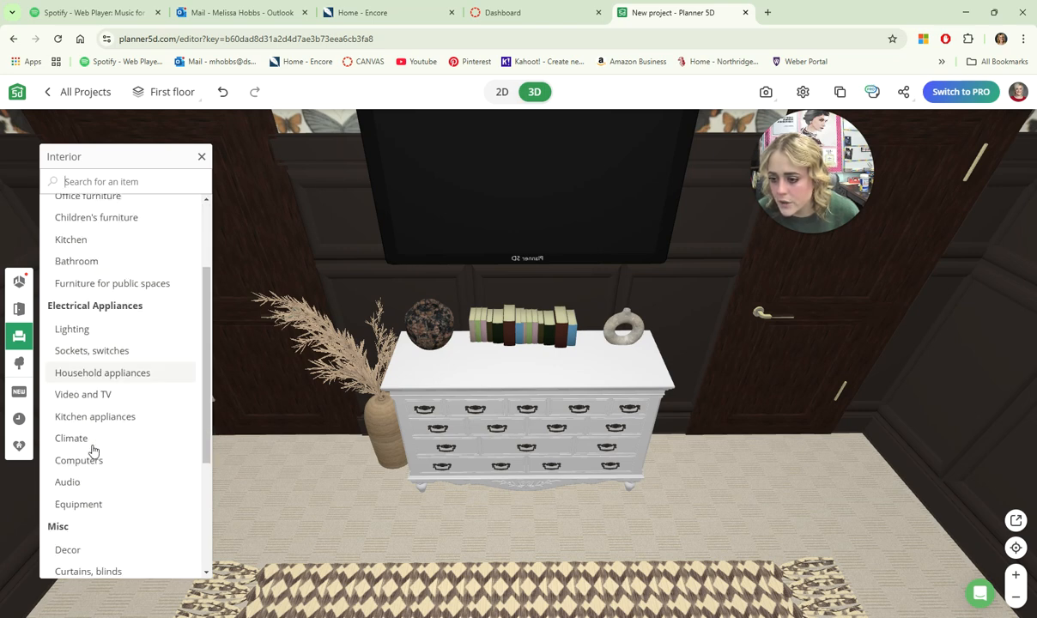
pyautogui.click(84, 427)
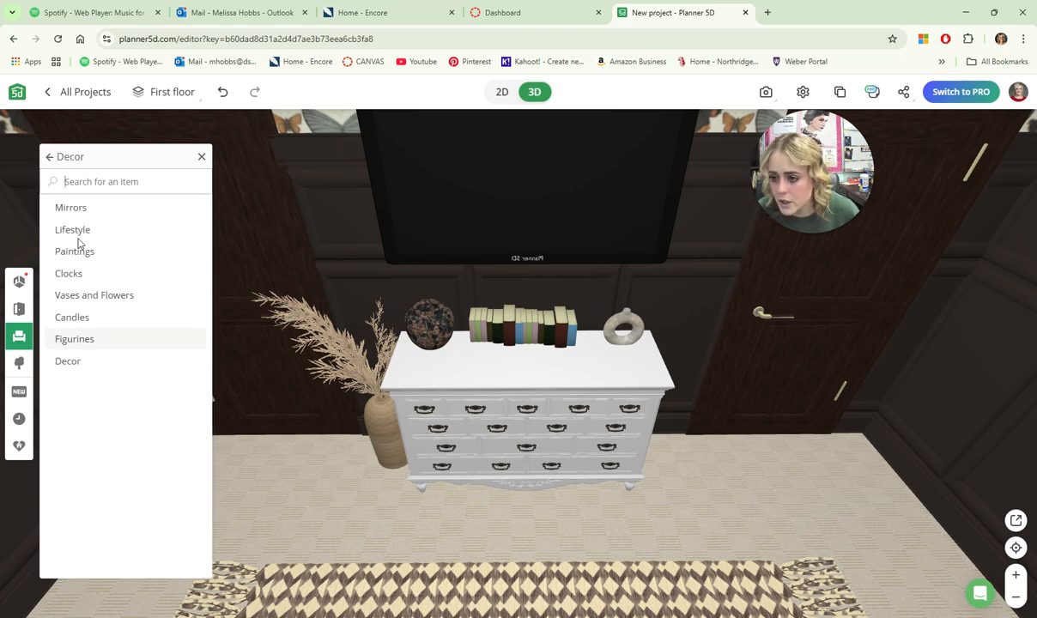
pyautogui.click(84, 249)
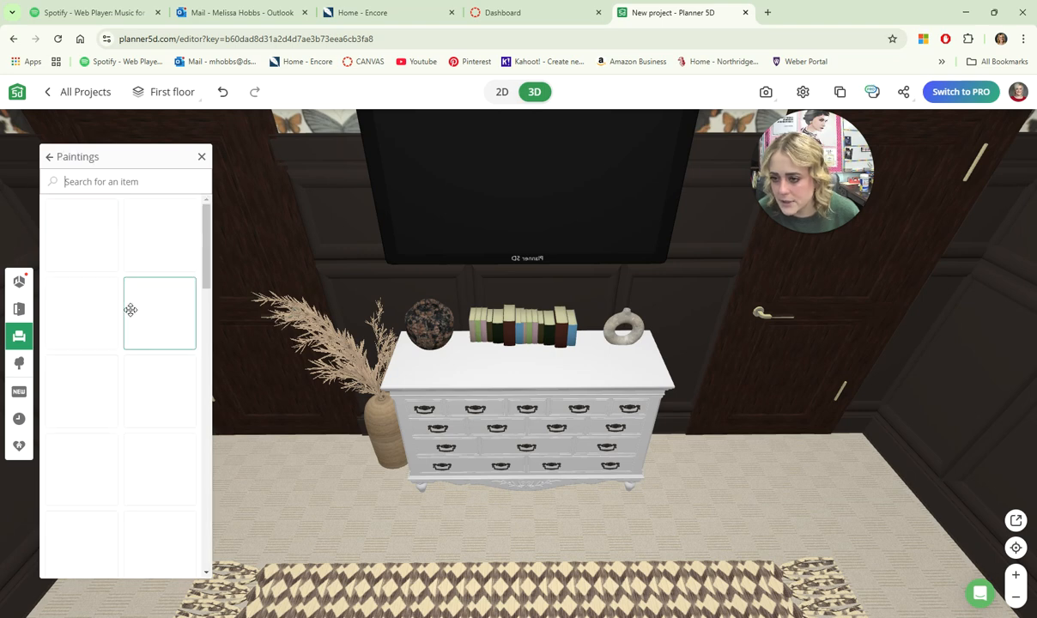
pyautogui.scroll(-5, 129, 313)
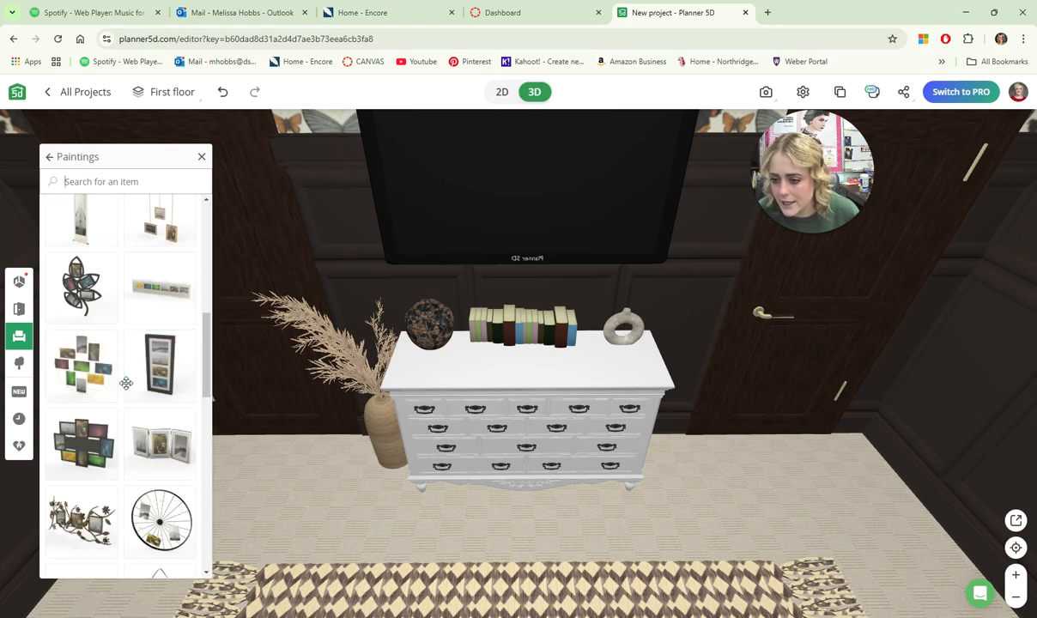
pyautogui.scroll(-6, 127, 383)
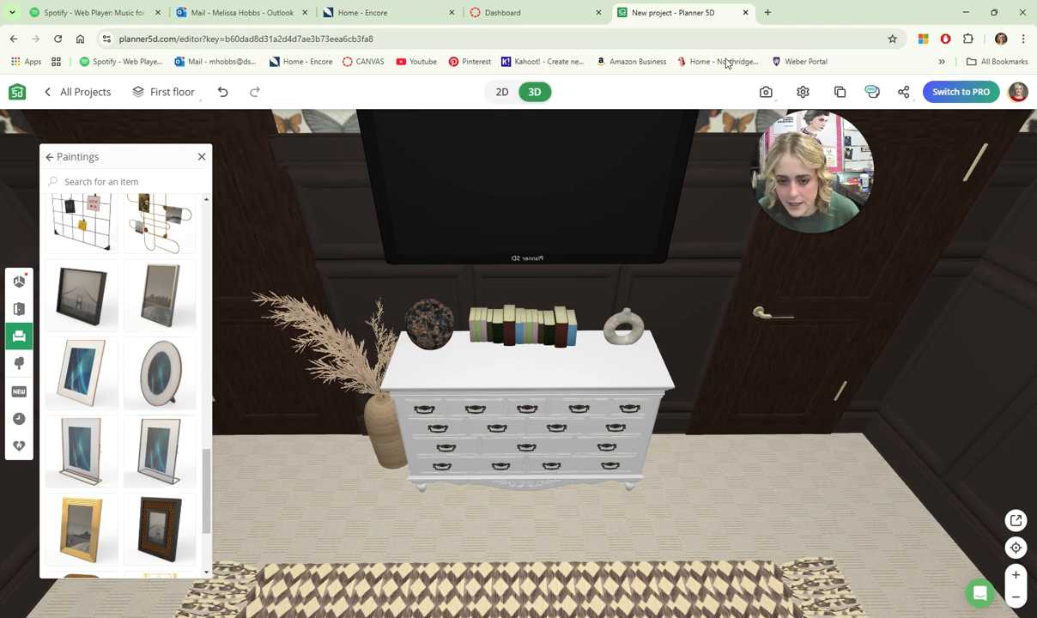
pyautogui.scroll(-5, 641, 400)
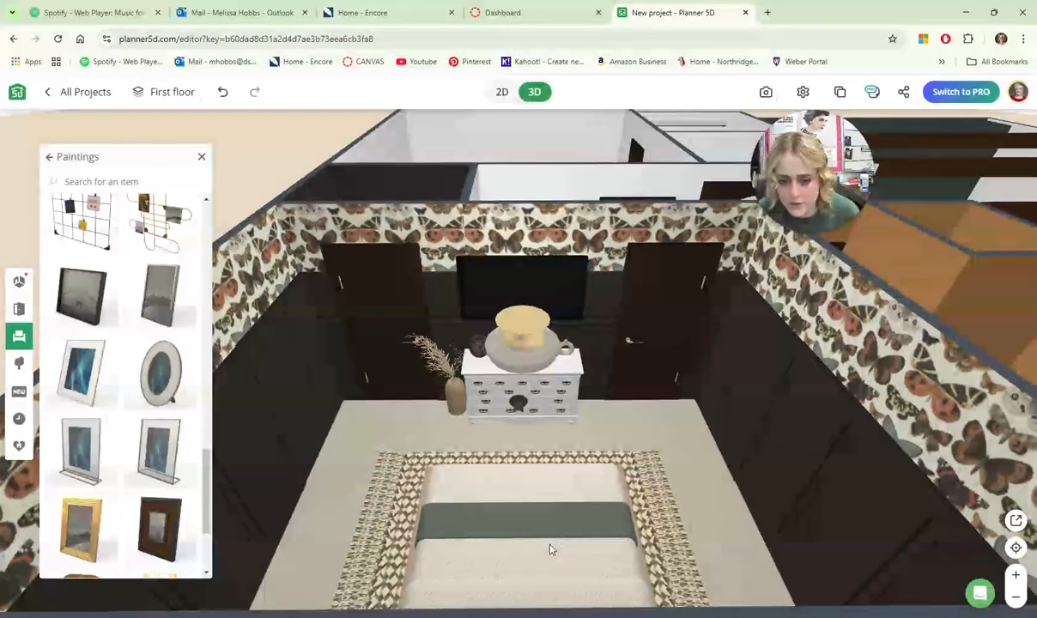
pyautogui.scroll(5, 551, 541)
pyautogui.click(517, 468)
pyautogui.moveTo(517, 467); pyautogui.dragTo(461, 363)
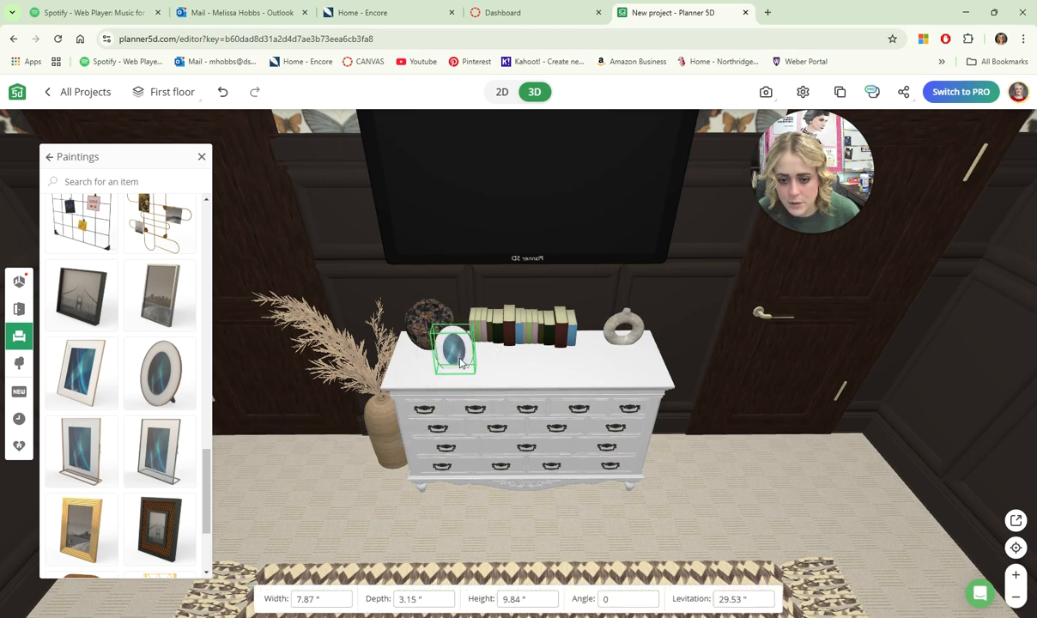
# Raise the oval frame to a levitation of 37.01" and rotate it to an angle of -26.
pyautogui.click(438, 422)
pyautogui.click(455, 329)
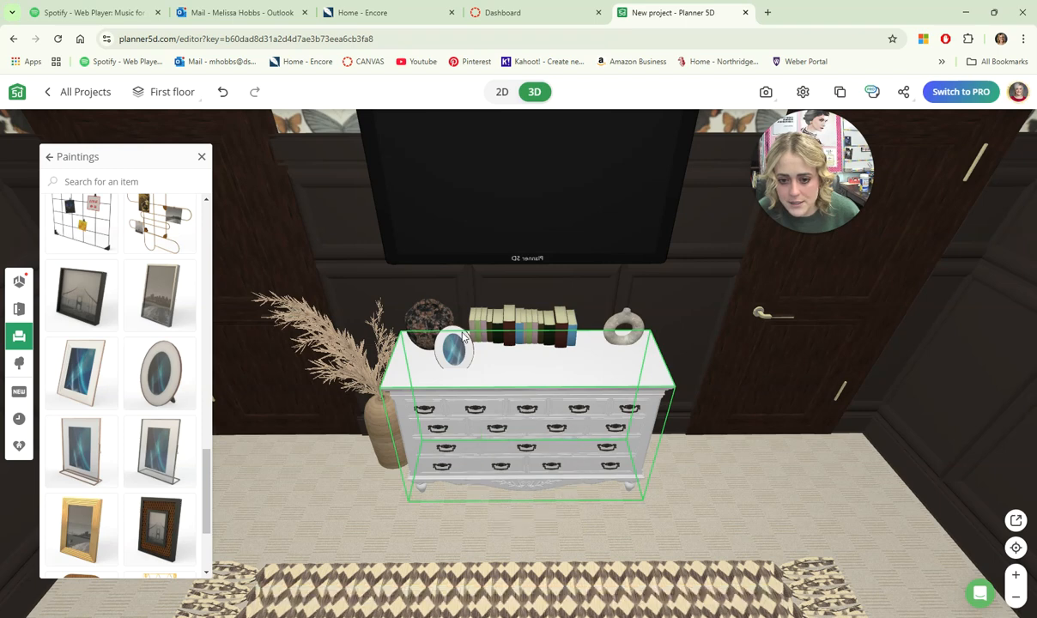
pyautogui.click(455, 343)
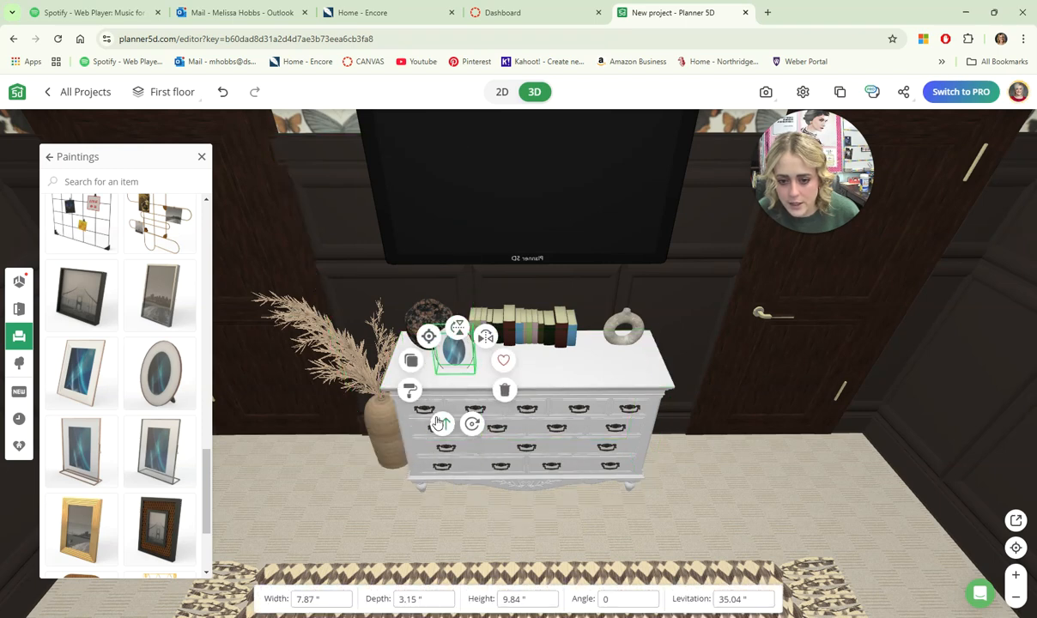
pyautogui.moveTo(435, 420); pyautogui.dragTo(464, 423)
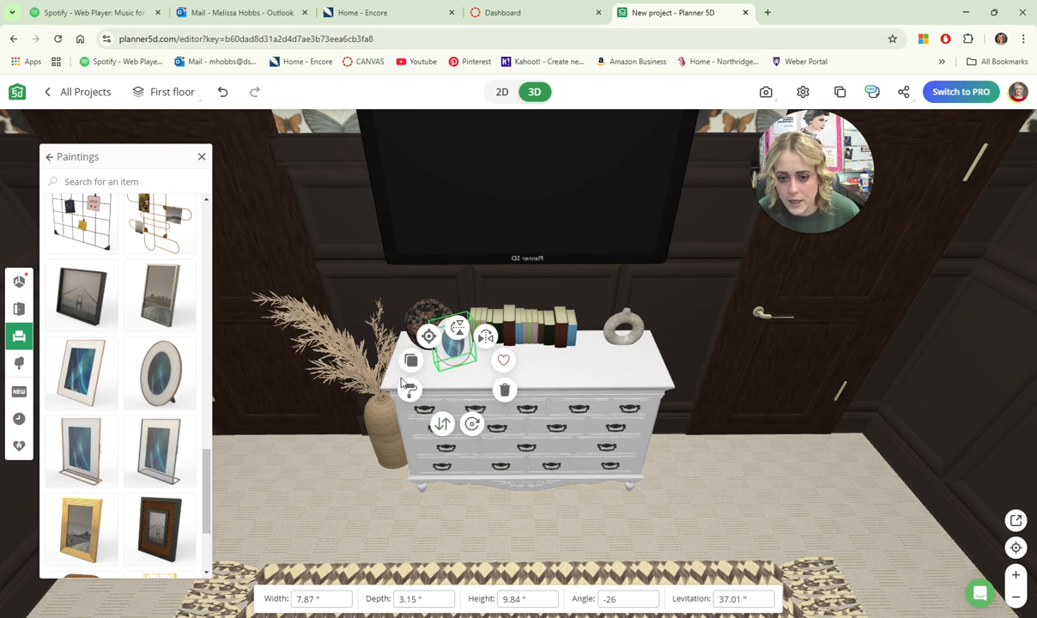
# Replace the oval frame's picture with the personal photo of the curly brown puppy.
pyautogui.click(410, 392)
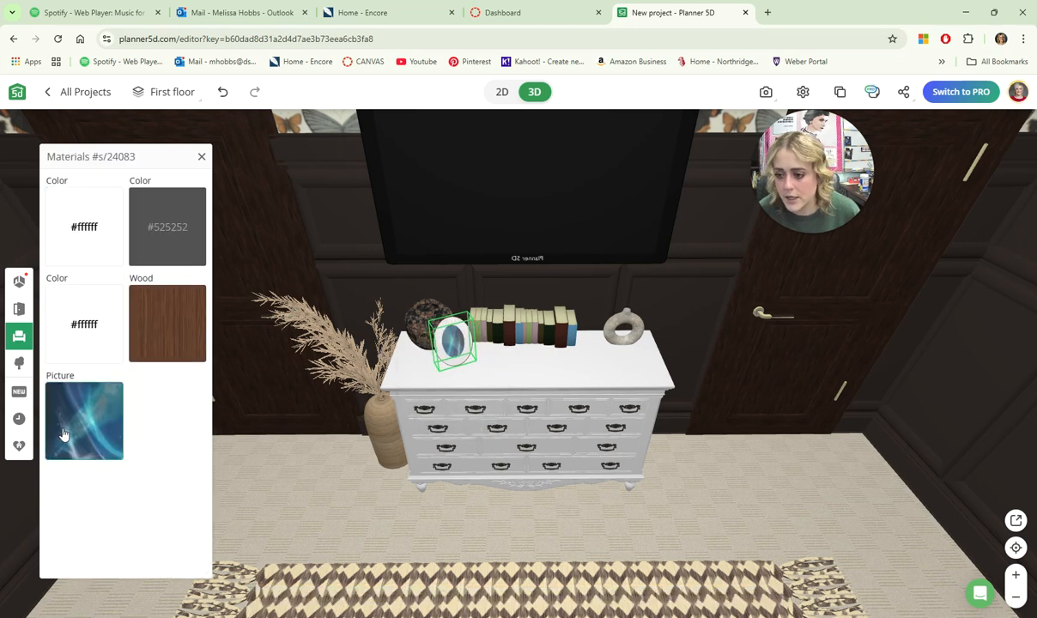
pyautogui.click(58, 374)
pyautogui.click(57, 192)
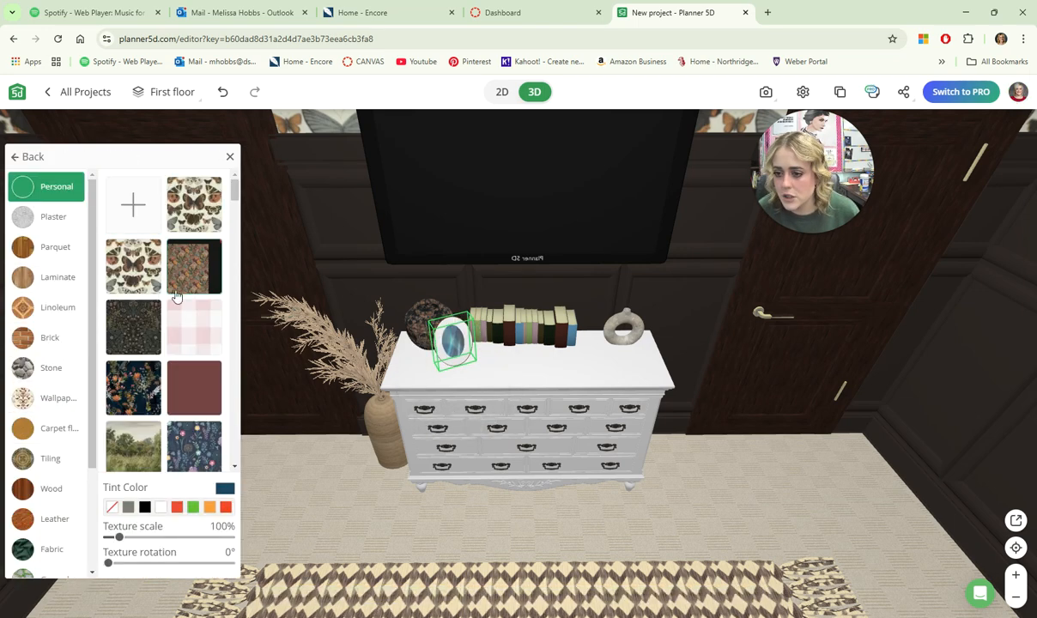
pyautogui.scroll(-6, 180, 369)
pyautogui.scroll(-6, 180, 372)
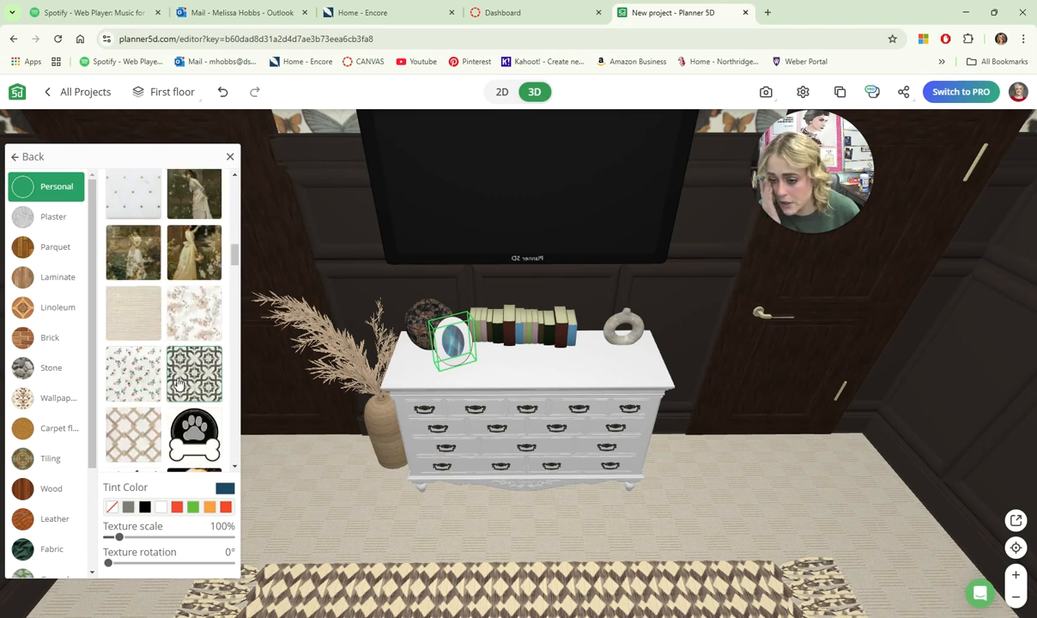
pyautogui.scroll(-6, 176, 360)
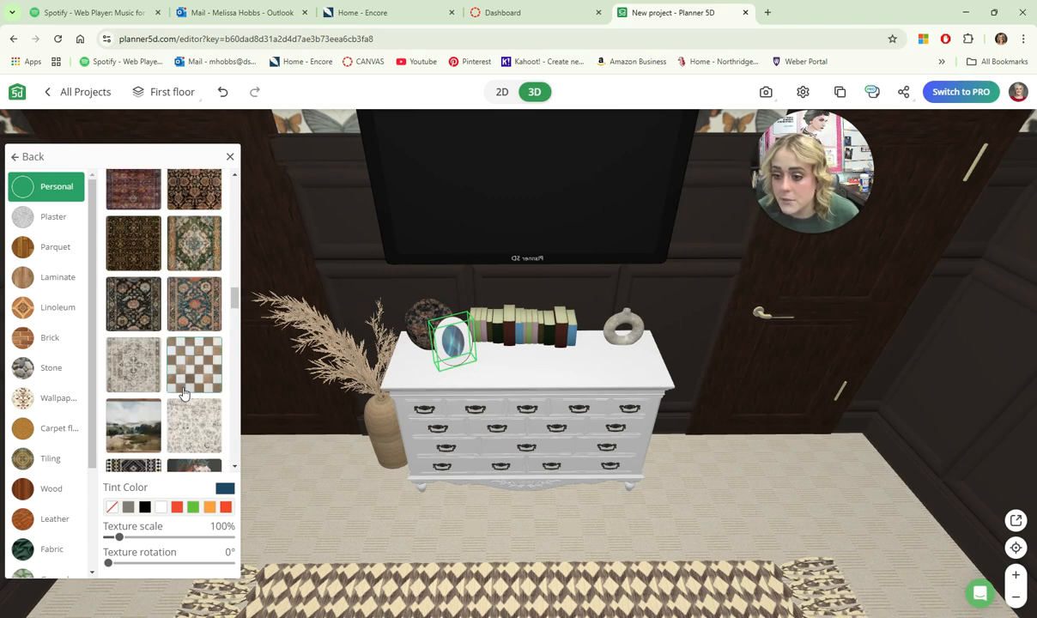
pyautogui.scroll(-4, 180, 369)
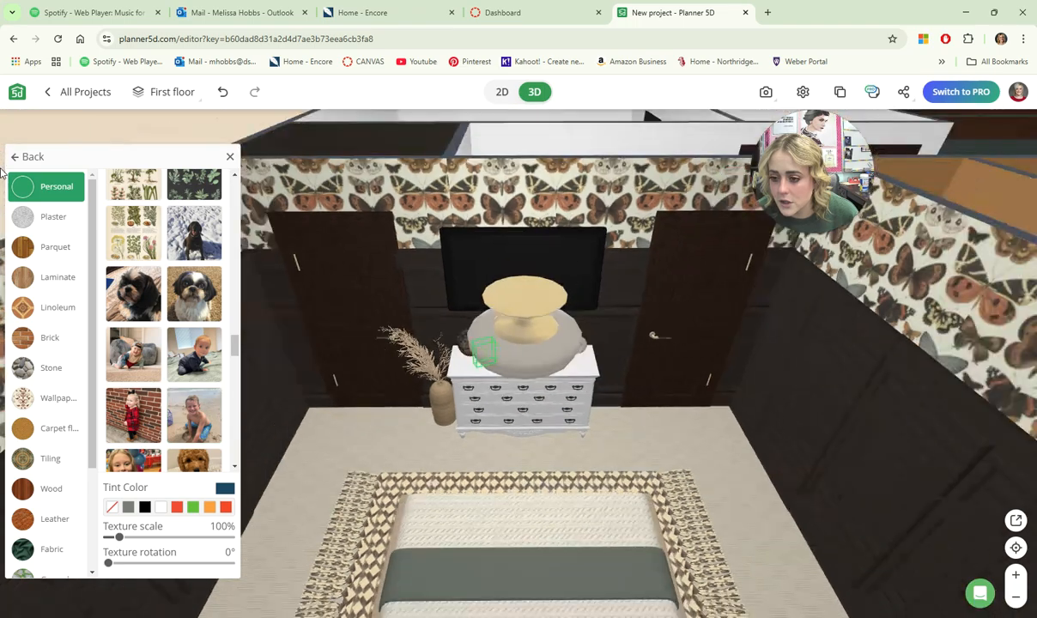
pyautogui.scroll(-2, 2, 174)
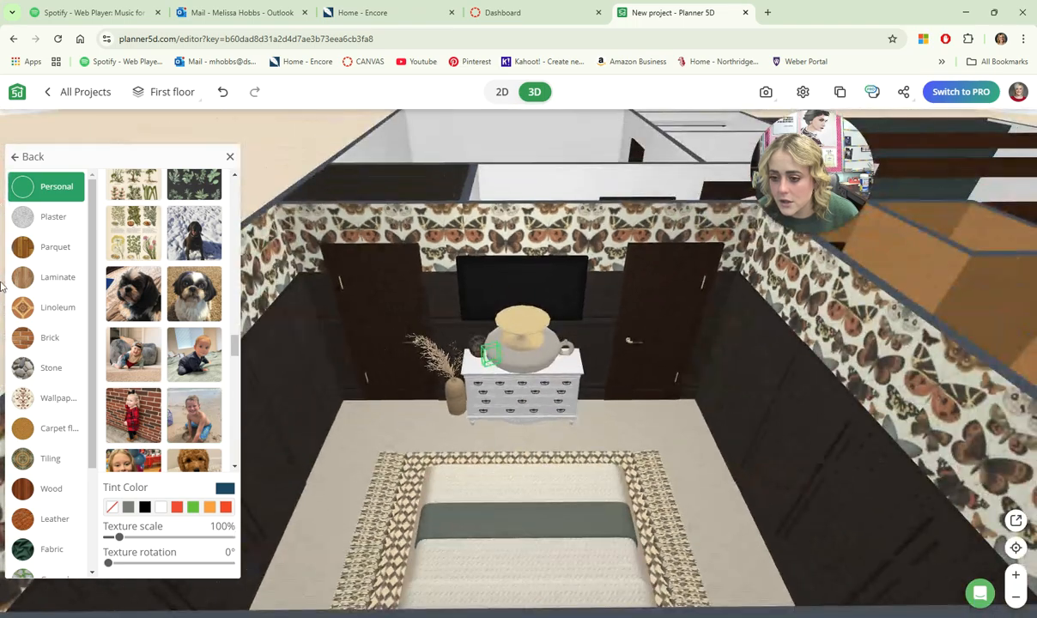
pyautogui.scroll(-1, 175, 361)
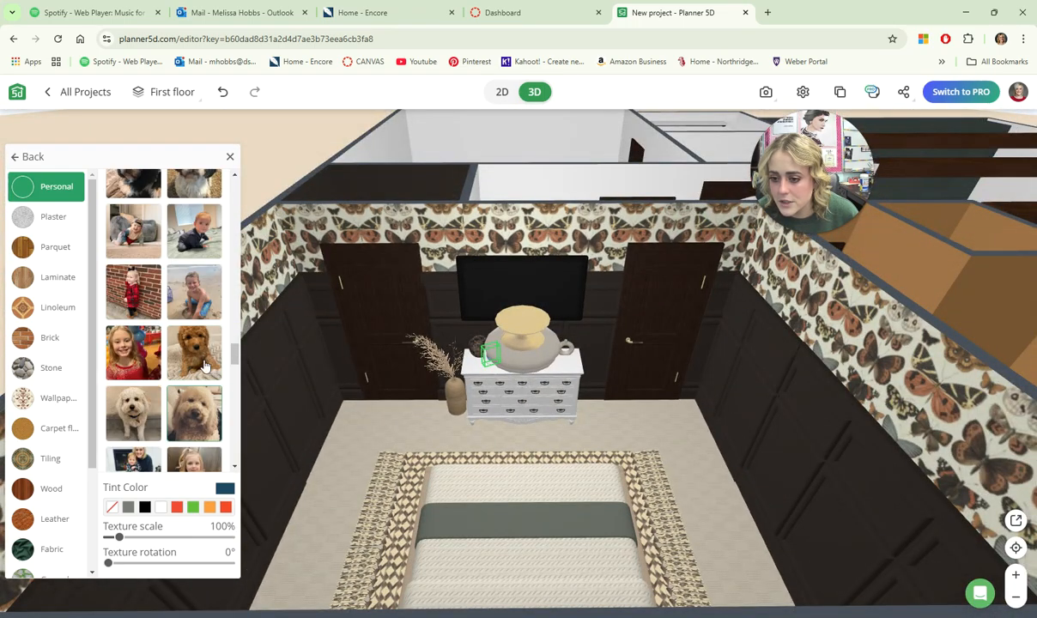
pyautogui.click(194, 352)
# Shift the oval frame toward the books and move the dark round vase toward the pampas grass end of the dresser.
pyautogui.moveTo(528, 407); pyautogui.dragTo(549, 369)
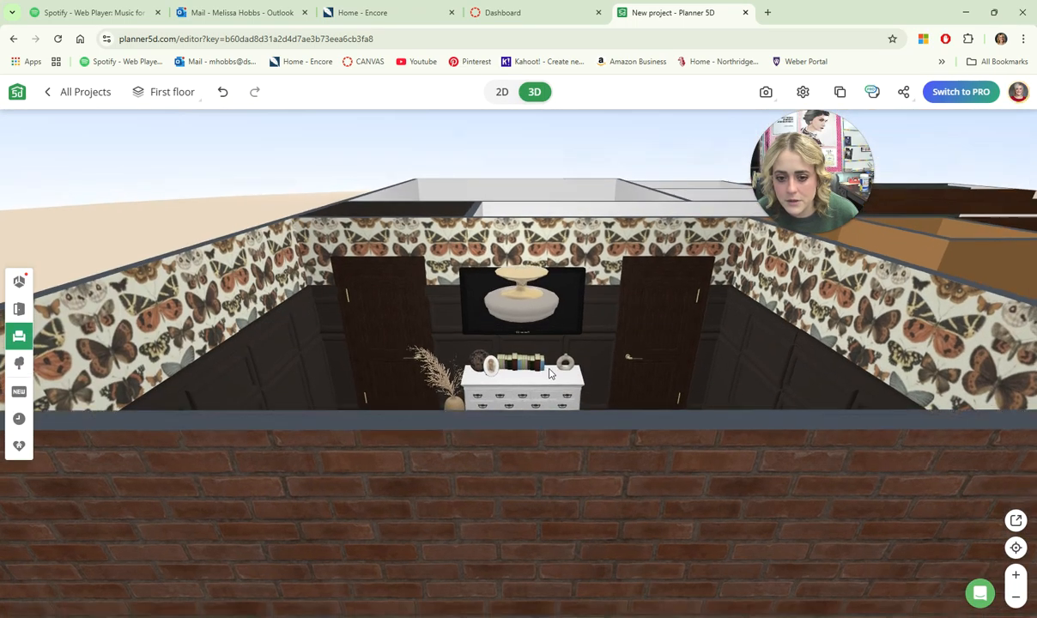
pyautogui.scroll(6, 534, 393)
pyautogui.scroll(4, 534, 401)
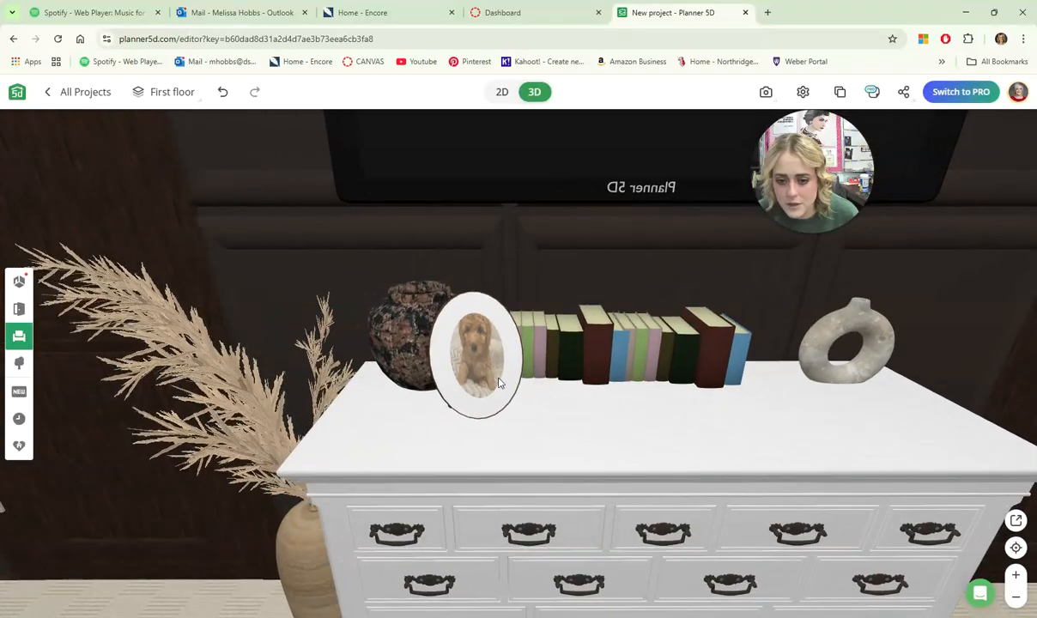
pyautogui.click(482, 350)
pyautogui.moveTo(486, 352); pyautogui.dragTo(506, 350)
pyautogui.click(424, 336)
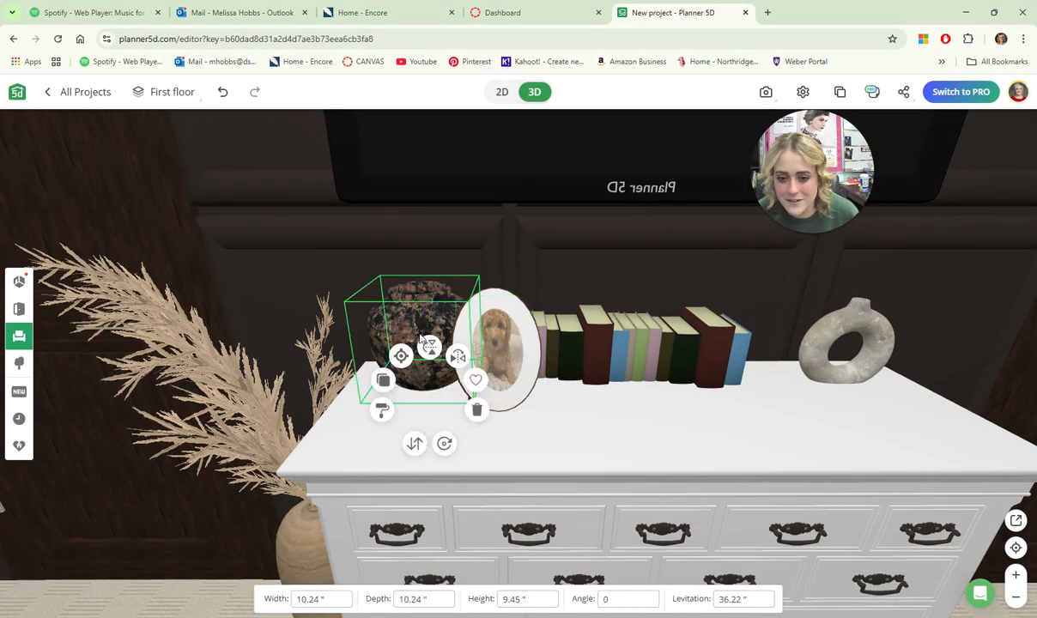
pyautogui.moveTo(422, 337); pyautogui.dragTo(387, 345)
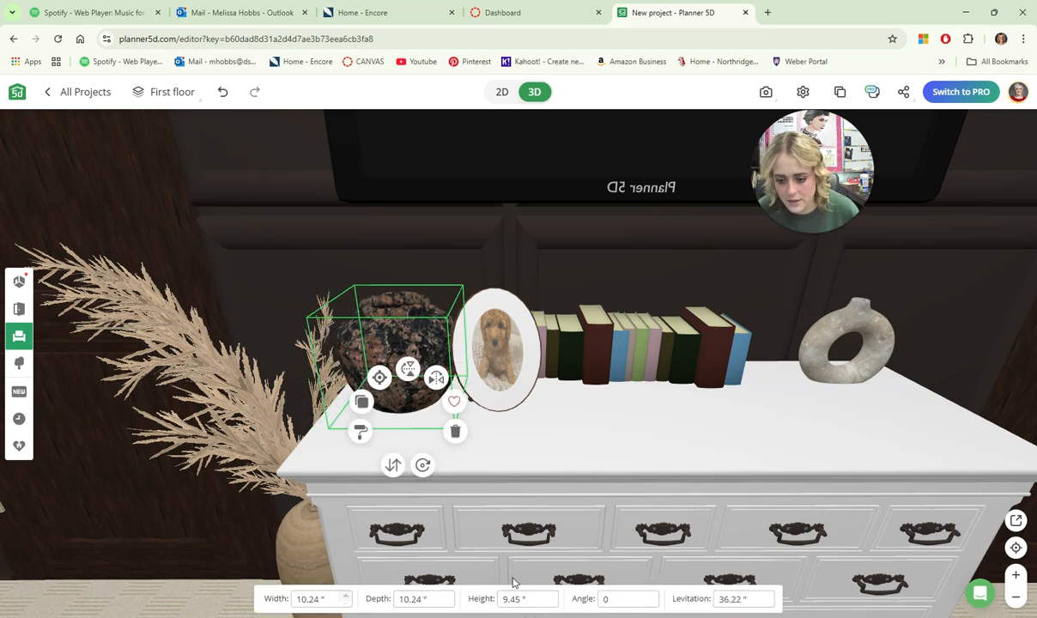
# Reshape the dark round vase to a height of 19.45", a depth of 4.24" and a width of 5.24".
pyautogui.click(550, 595)
pyautogui.click(551, 595)
pyautogui.click(551, 596)
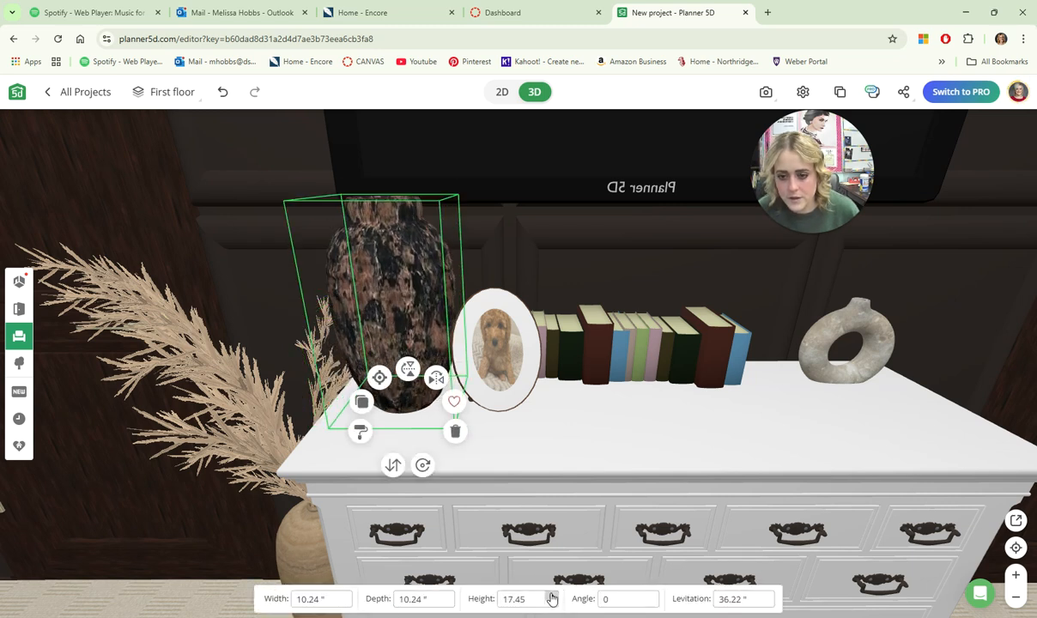
pyautogui.click(551, 595)
pyautogui.click(450, 604)
pyautogui.click(449, 604)
pyautogui.click(449, 604)
pyautogui.click(450, 605)
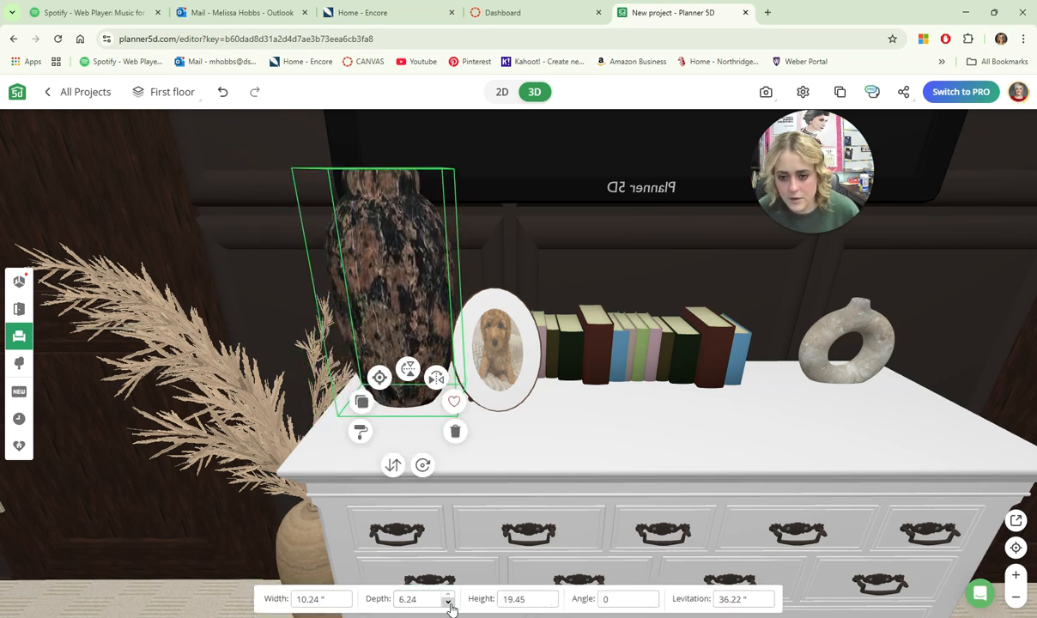
pyautogui.click(450, 605)
pyautogui.click(450, 604)
pyautogui.click(347, 604)
pyautogui.click(347, 605)
pyautogui.click(347, 604)
pyautogui.click(347, 604)
pyautogui.click(346, 604)
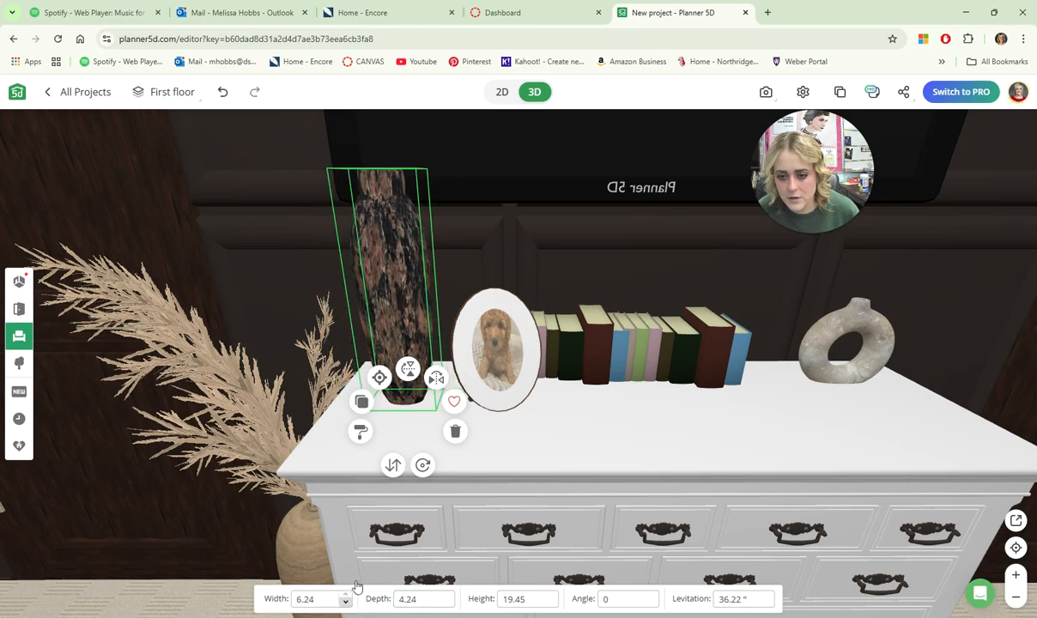
# Set the texture scale of the dark vase's stone material to 240%.
pyautogui.moveTo(335, 144); pyautogui.dragTo(301, 182)
pyautogui.scroll(-5, 427, 264)
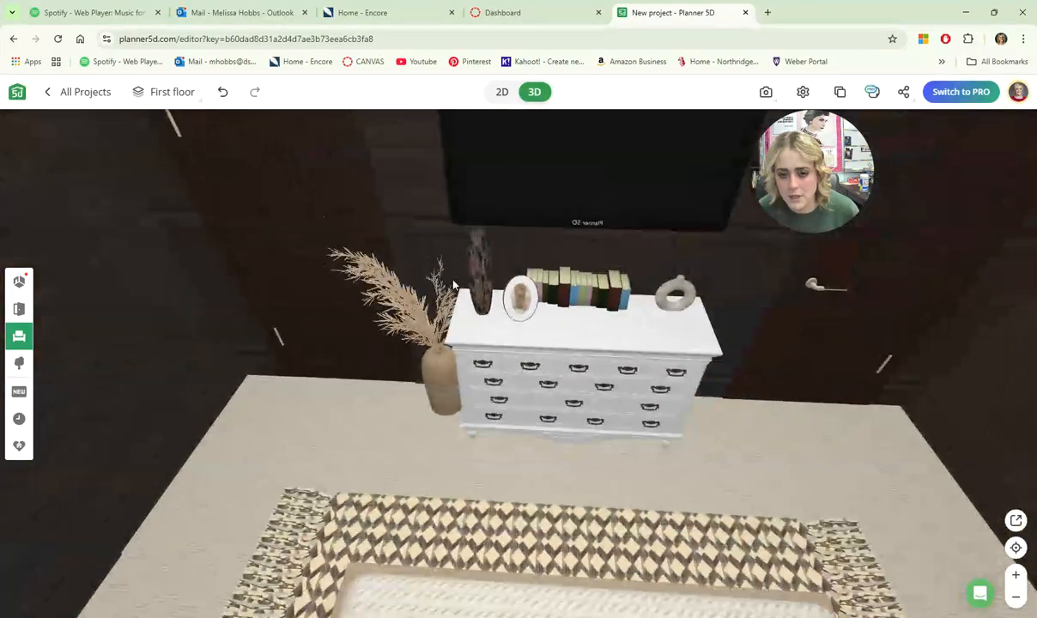
pyautogui.scroll(10, 479, 317)
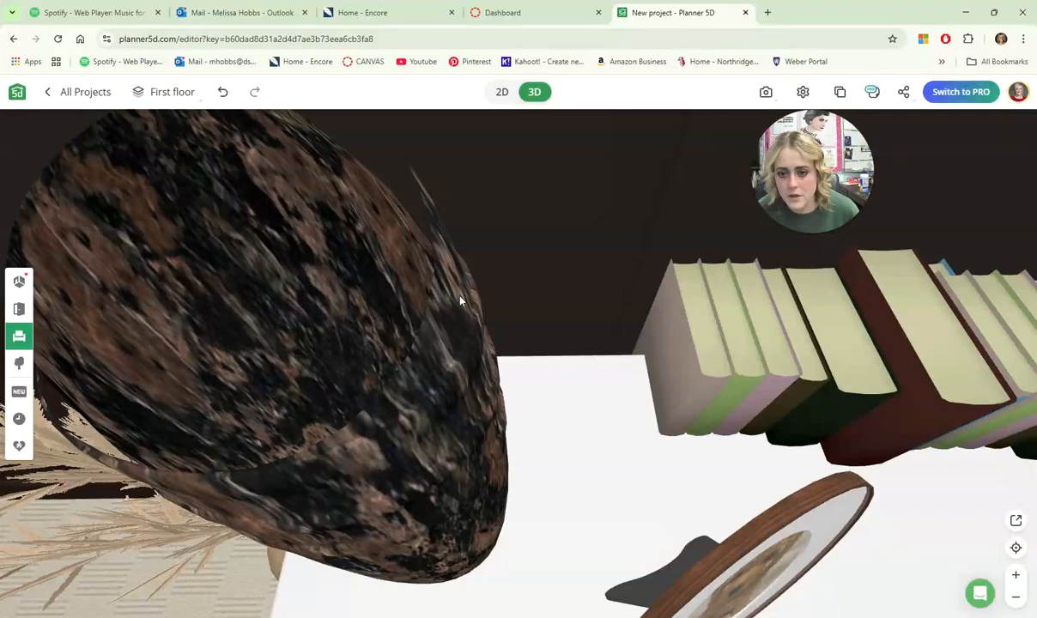
pyautogui.scroll(-5, 459, 309)
pyautogui.scroll(10, 473, 351)
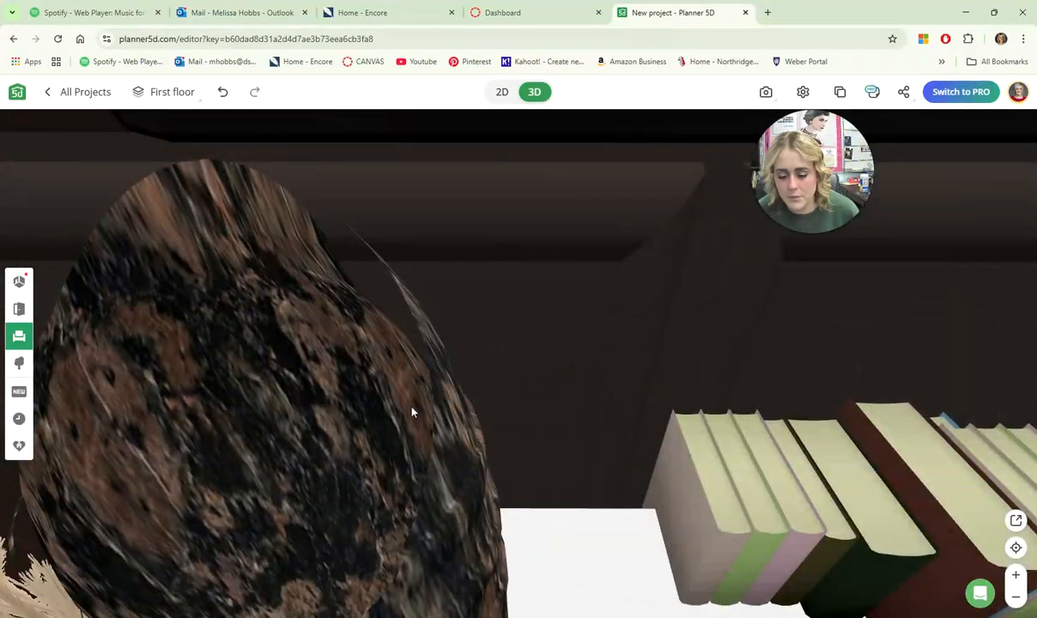
pyautogui.scroll(-5, 411, 411)
pyautogui.click(430, 392)
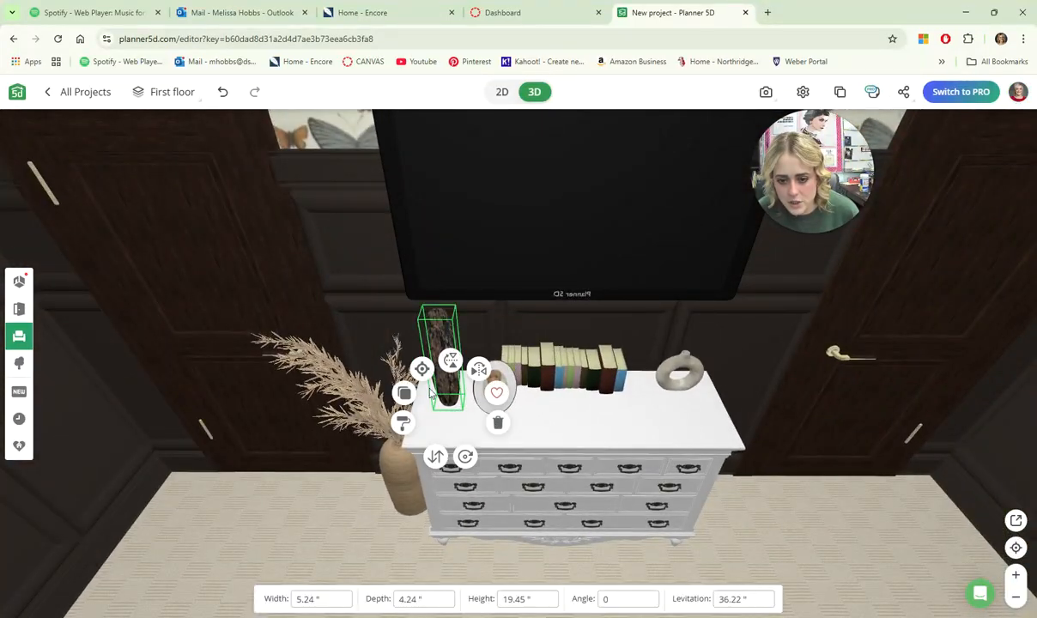
pyautogui.click(403, 423)
pyautogui.click(118, 257)
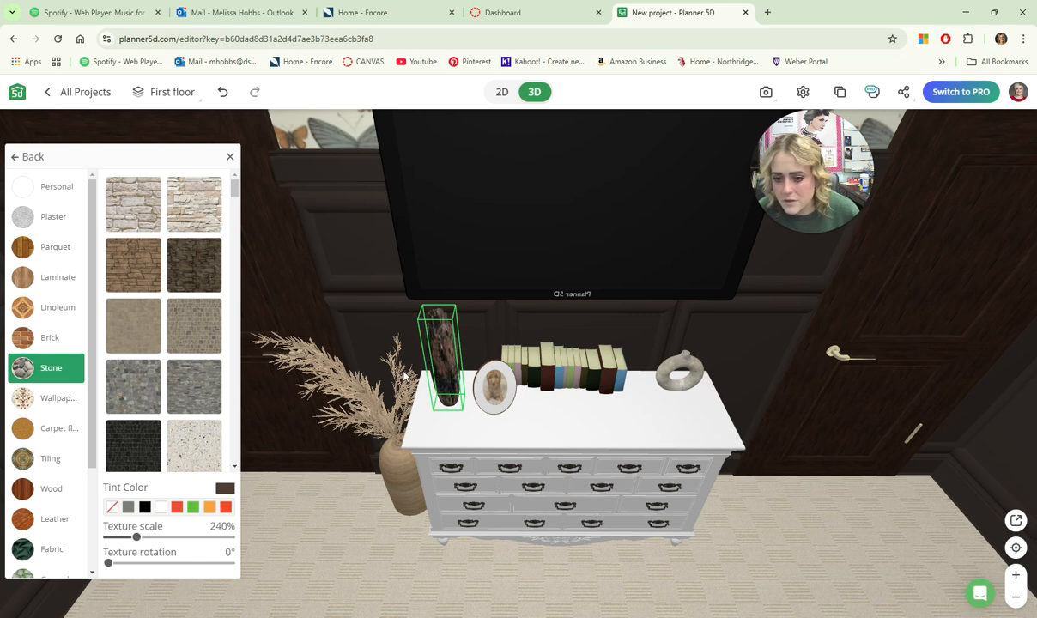
# Set the dark vase's width to 7.24" and its height to 16.45".
pyautogui.moveTo(404, 376); pyautogui.dragTo(425, 364)
pyautogui.click(431, 396)
pyautogui.click(434, 369)
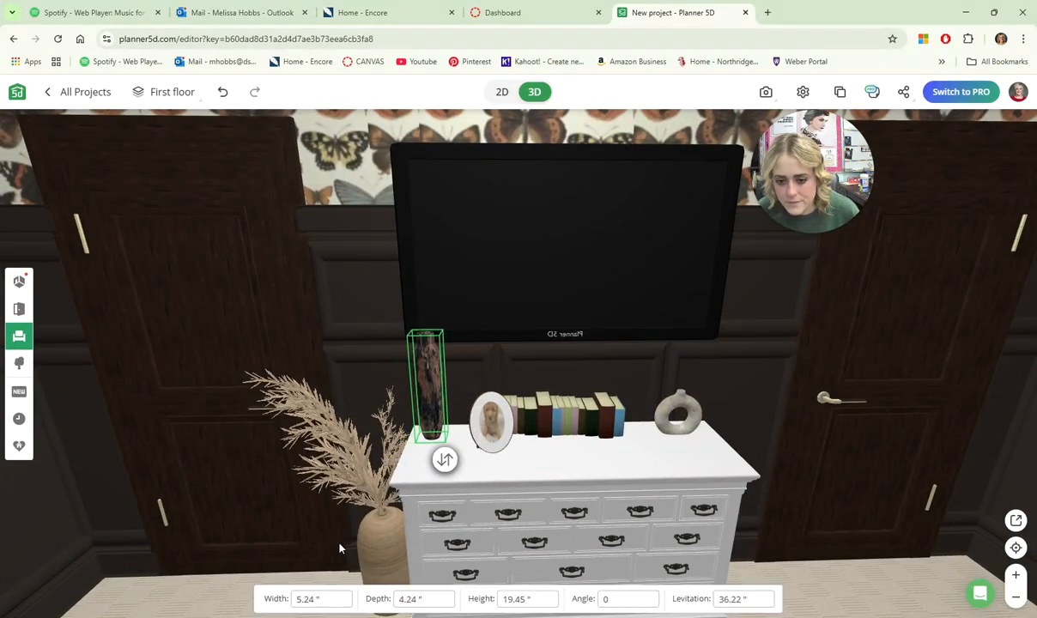
pyautogui.doubleClick(347, 595)
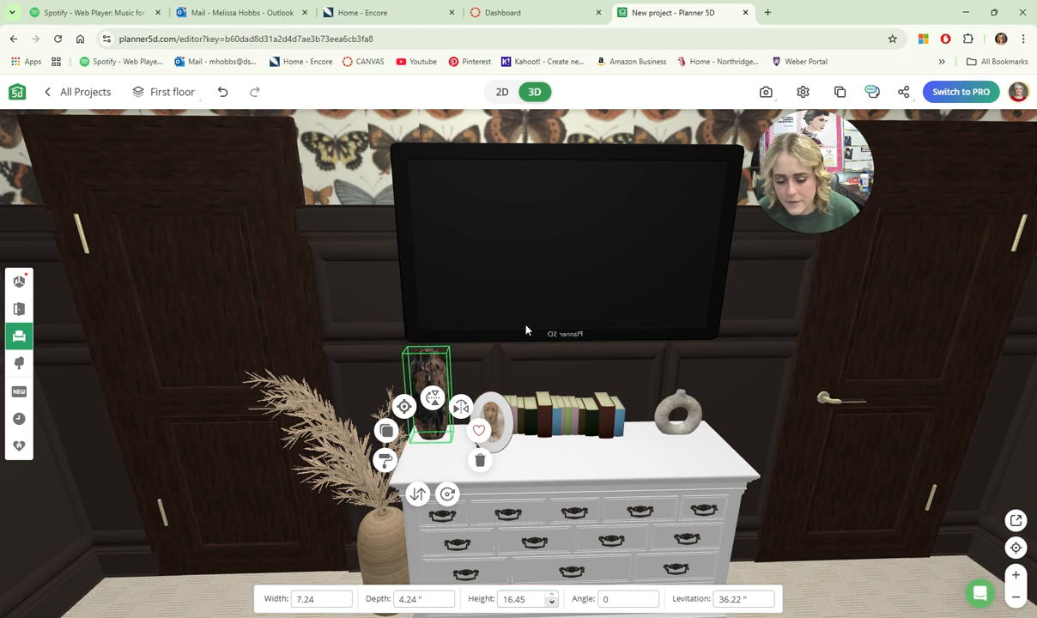
pyautogui.click(379, 172)
# Move the oval puppy frame close beside the dark vase, clear of the row of books.
pyautogui.moveTo(638, 383); pyautogui.dragTo(633, 358)
pyautogui.click(492, 444)
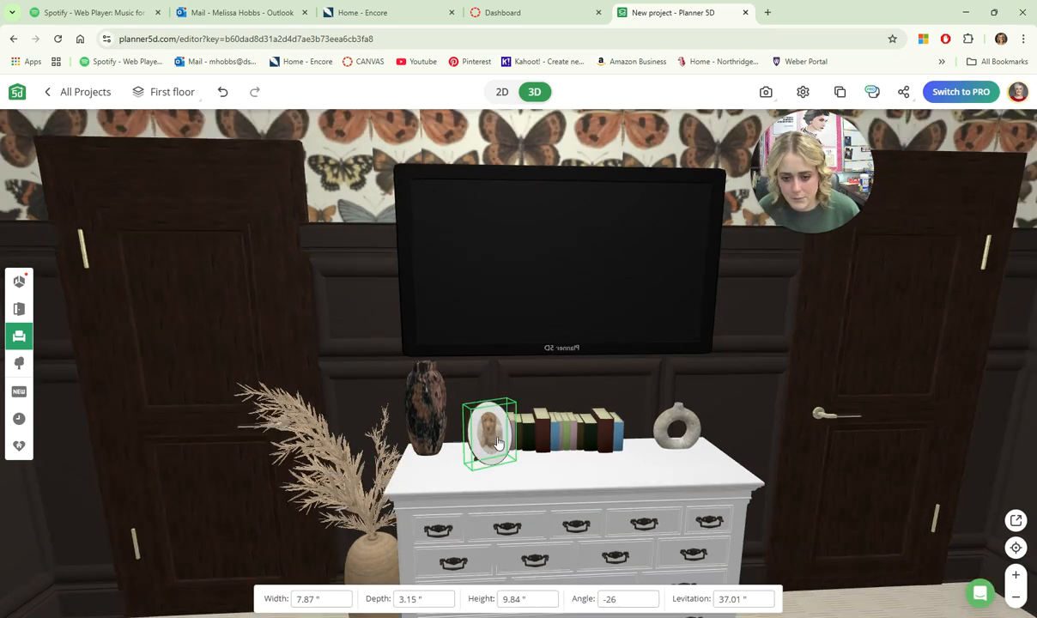
pyautogui.moveTo(489, 450); pyautogui.dragTo(631, 404)
# Set the ring-shaped vase's height to 18.66" and width to 5.66", and shift it closer to its end of the dresser.
pyautogui.moveTo(766, 375); pyautogui.dragTo(736, 364)
pyautogui.click(665, 425)
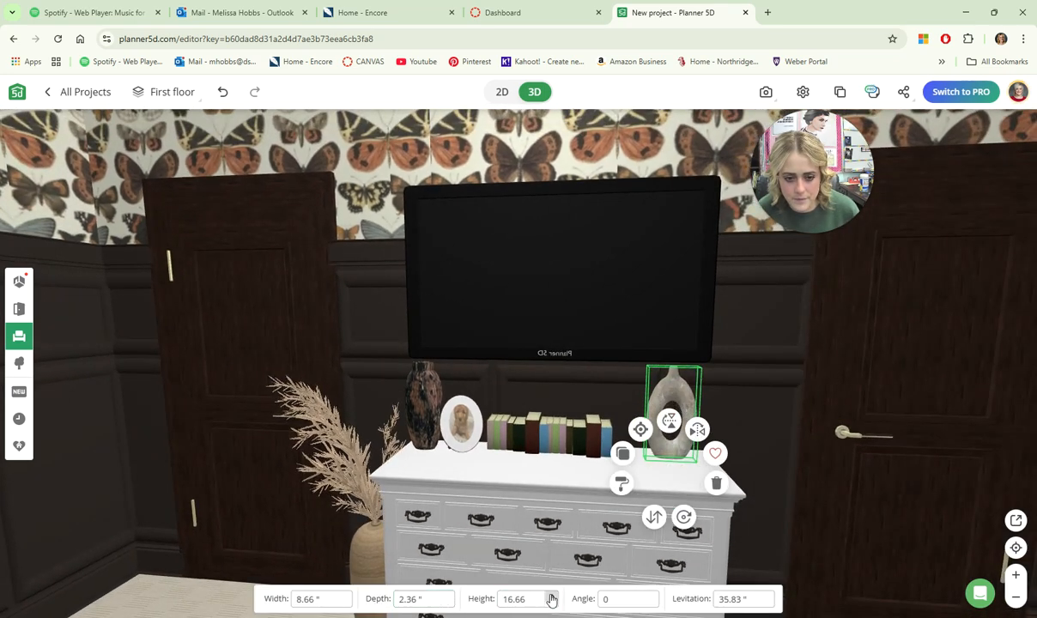
pyautogui.doubleClick(551, 596)
pyautogui.click(345, 604)
pyautogui.click(345, 604)
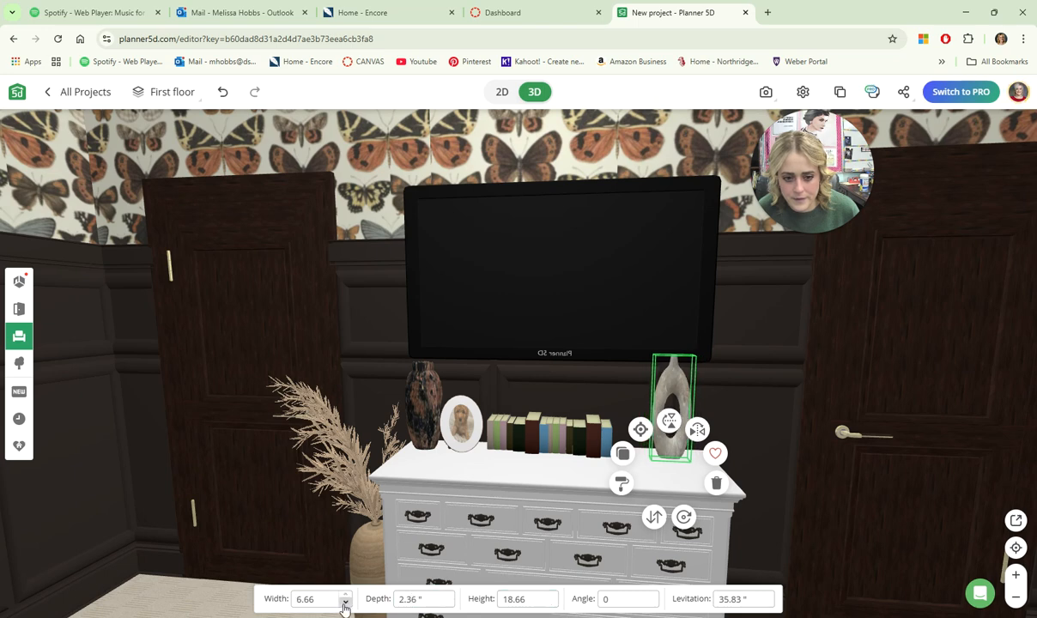
pyautogui.click(345, 604)
pyautogui.moveTo(677, 371); pyautogui.dragTo(683, 375)
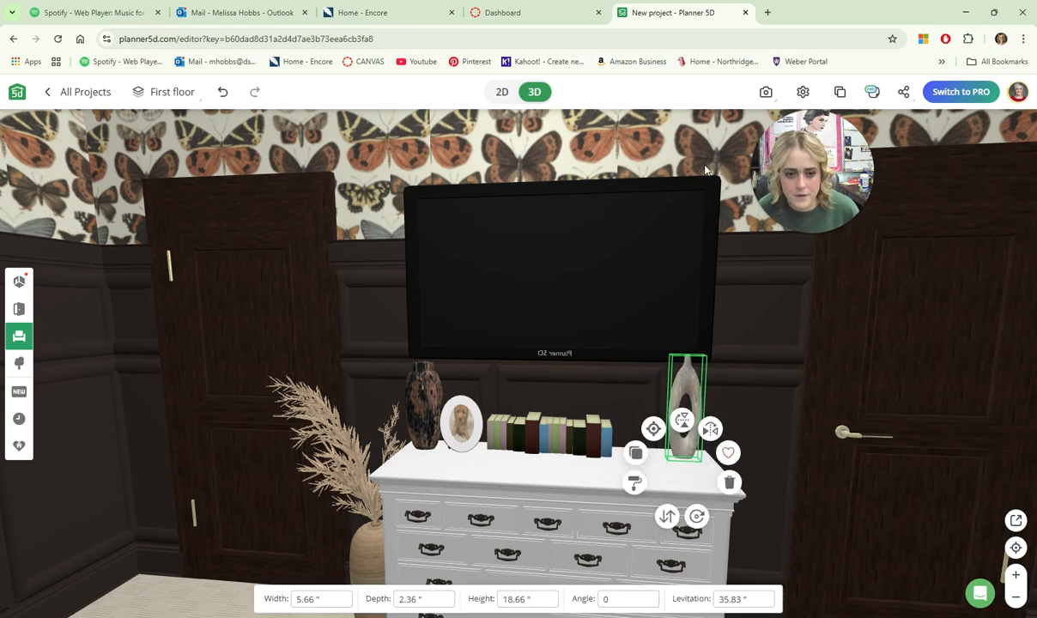
pyautogui.click(646, 264)
# Add the gold rectangular standing frame from the Paintings decor and position it at the dresser in front of the books.
pyautogui.moveTo(709, 305); pyautogui.dragTo(684, 364)
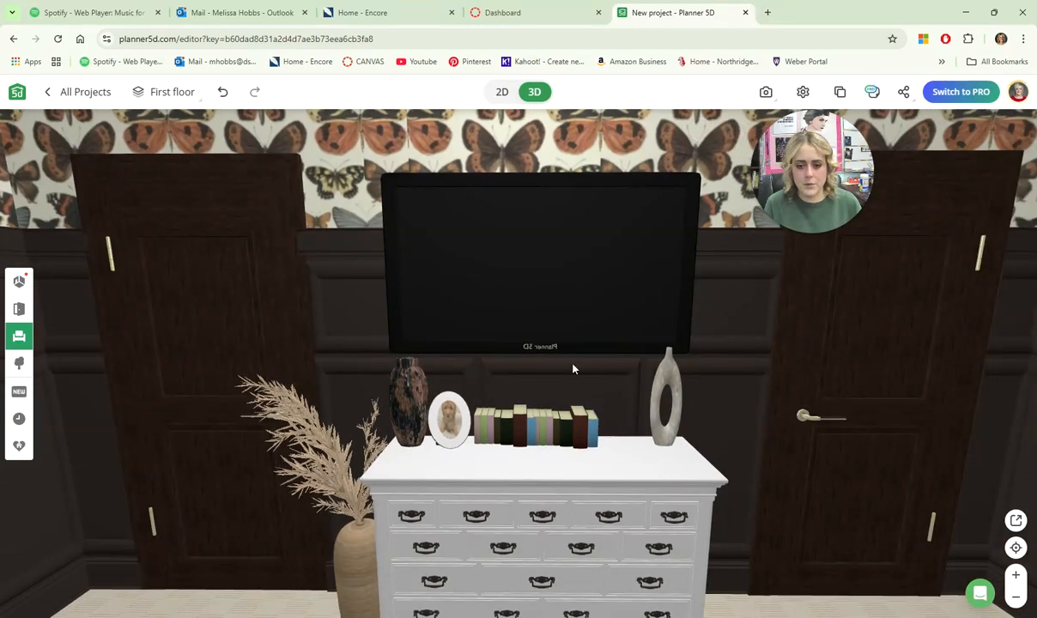
pyautogui.moveTo(573, 369); pyautogui.dragTo(558, 402)
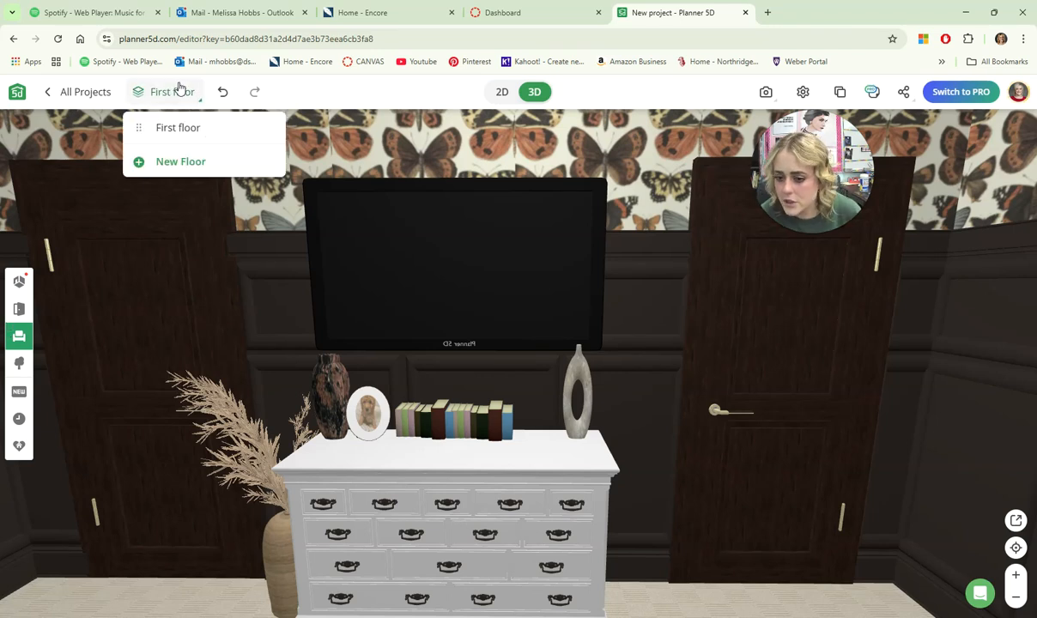
pyautogui.click(15, 342)
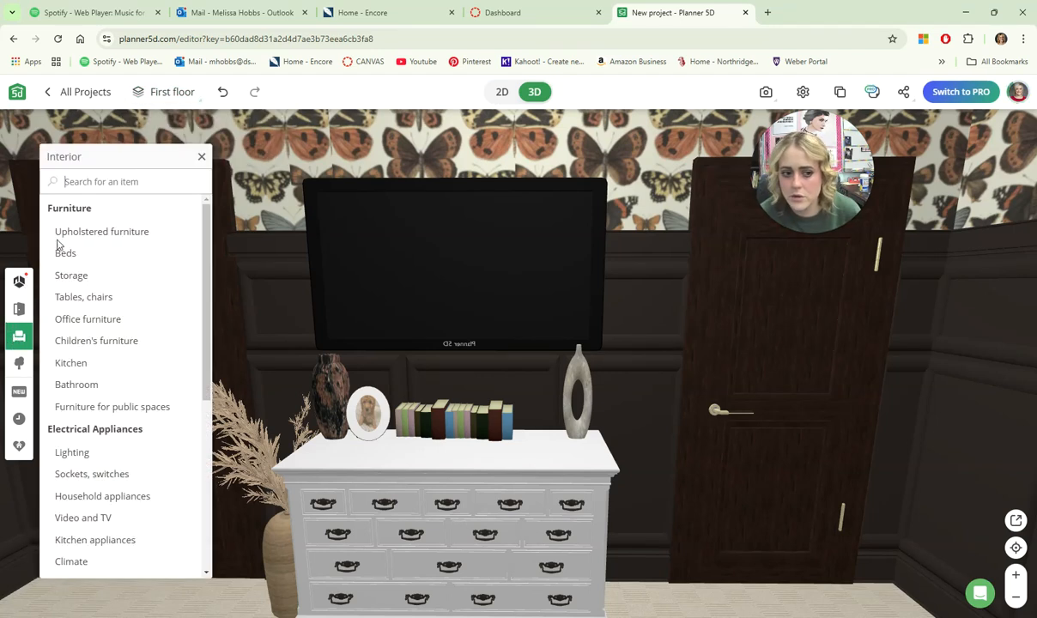
pyautogui.scroll(-3, 80, 456)
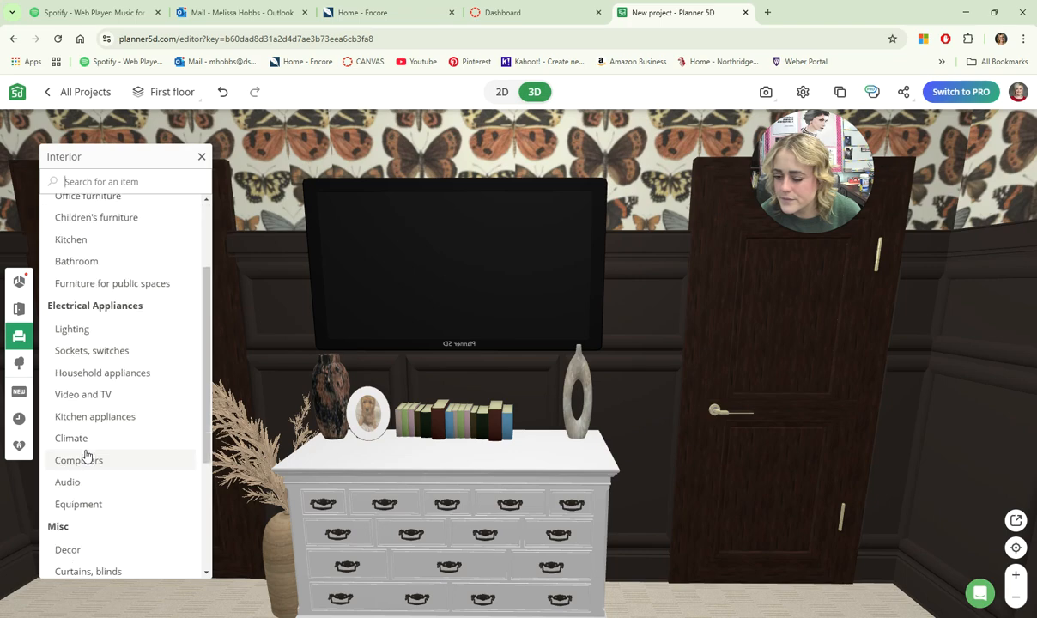
pyautogui.click(78, 429)
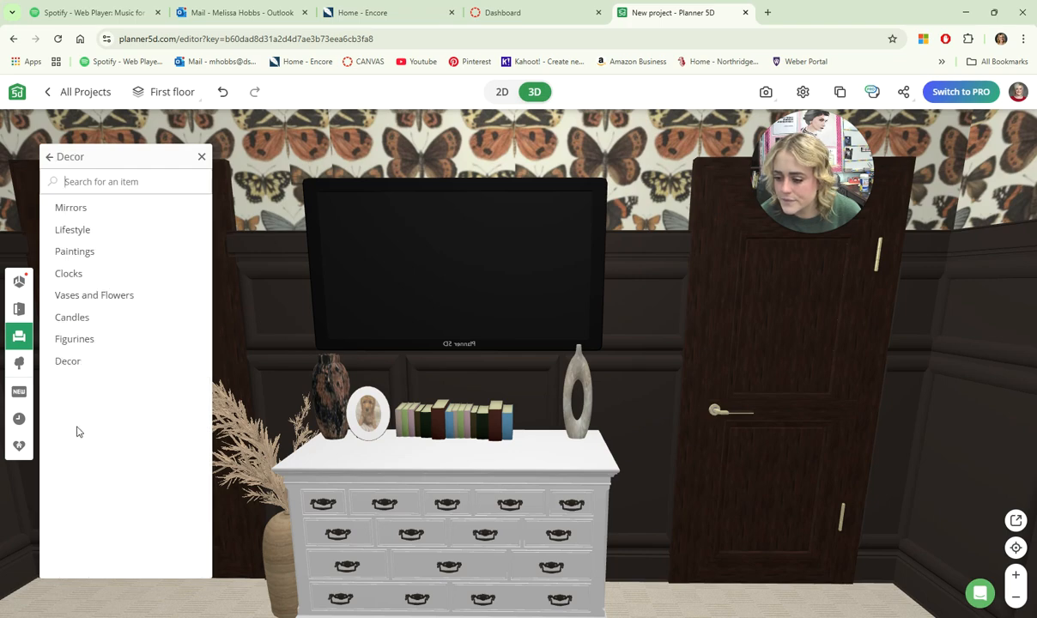
pyautogui.click(107, 253)
pyautogui.scroll(-2, 74, 490)
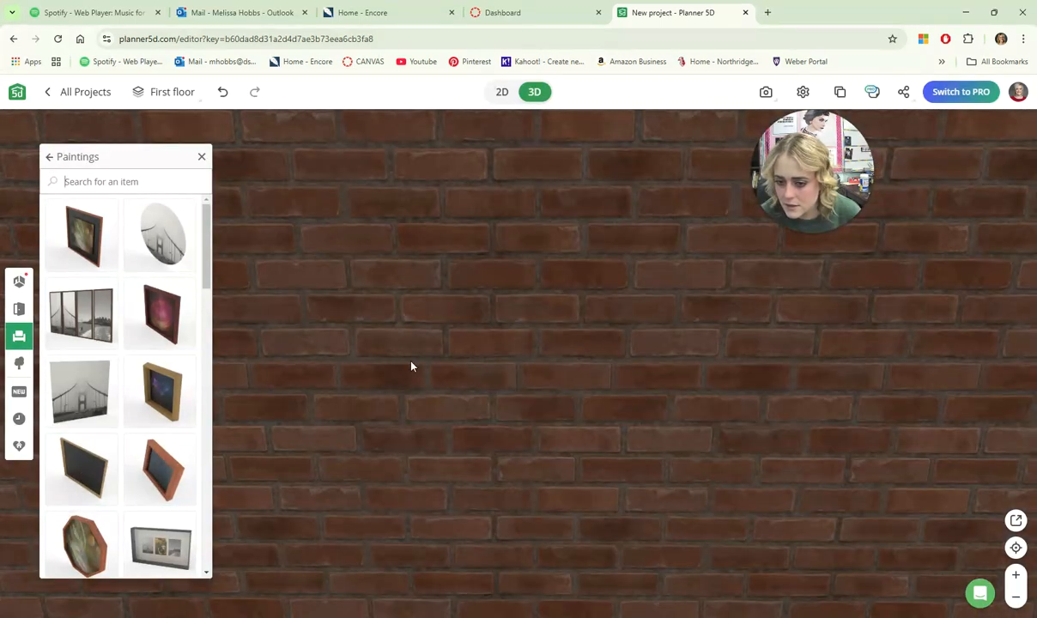
pyautogui.scroll(5, 410, 361)
pyautogui.scroll(3, 423, 407)
pyautogui.scroll(-10, 150, 426)
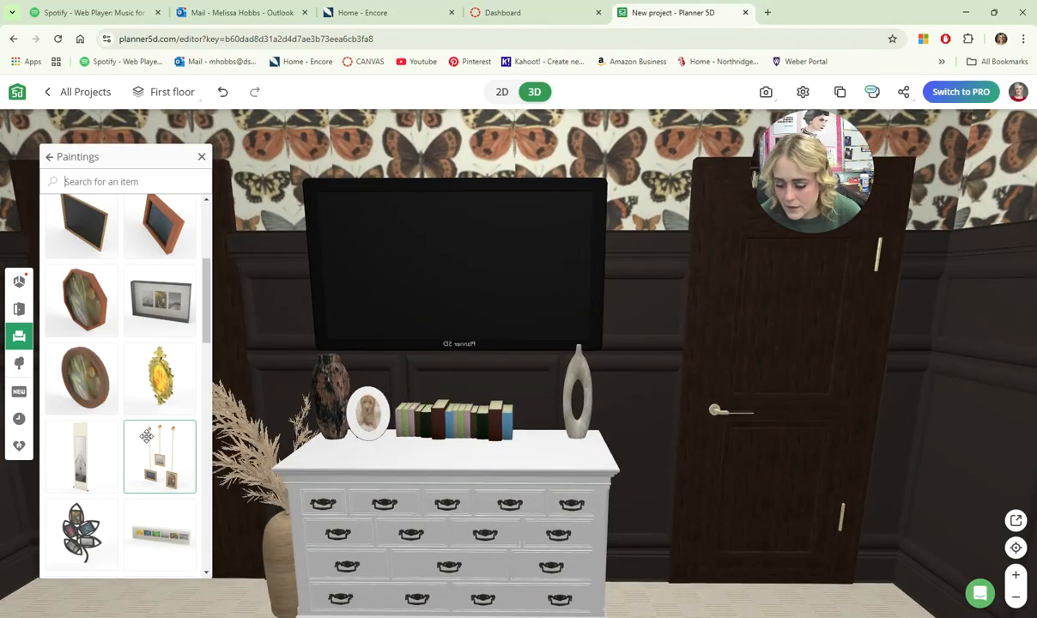
pyautogui.scroll(-3, 151, 429)
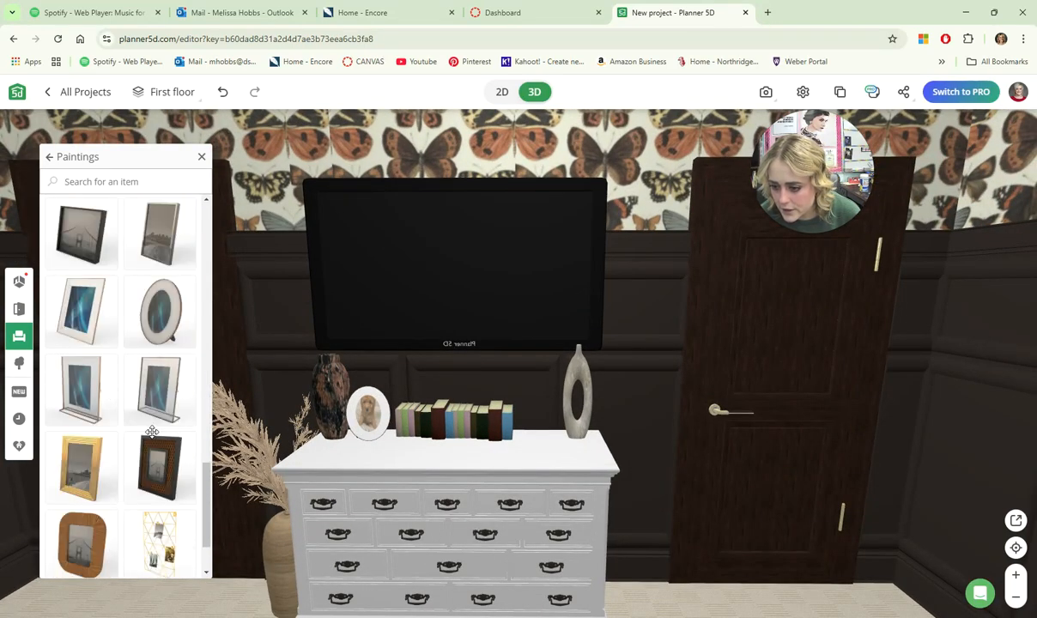
pyautogui.scroll(-3, 139, 408)
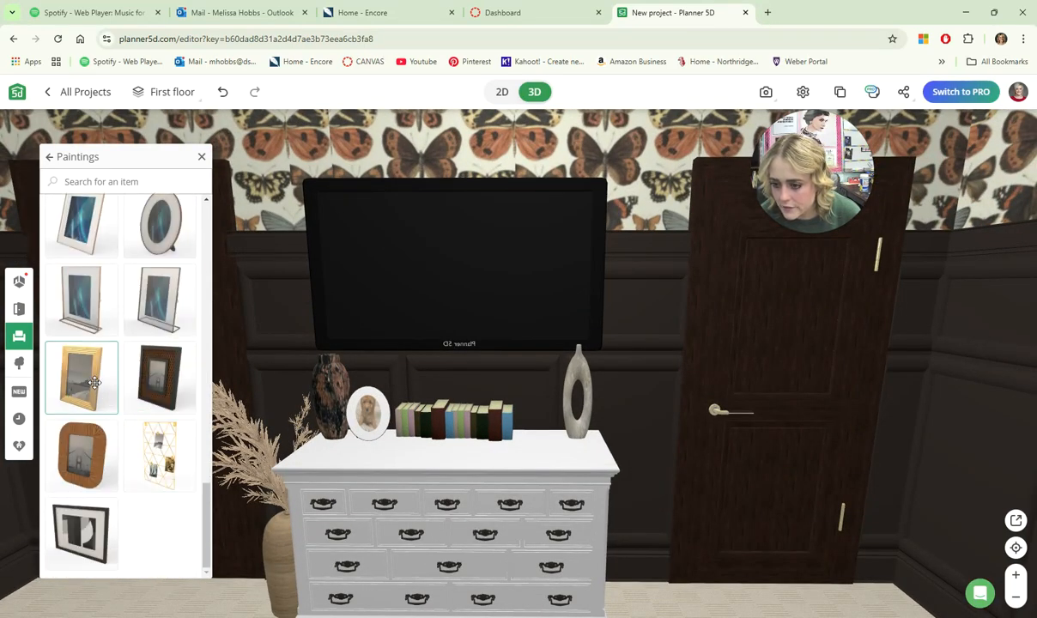
pyautogui.moveTo(93, 375); pyautogui.dragTo(175, 438)
pyautogui.moveTo(408, 469); pyautogui.dragTo(389, 483)
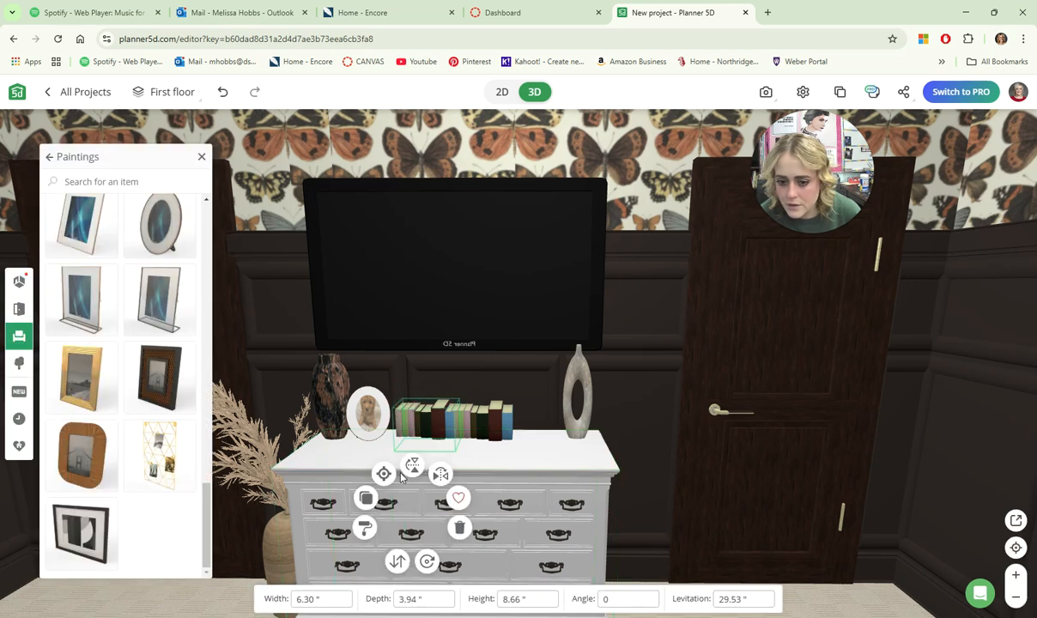
# Stand the gold frame on the dresser between the books and the ring-shaped vase at 36.61" levitation, and open its picture material.
pyautogui.click(93, 381)
pyautogui.click(526, 512)
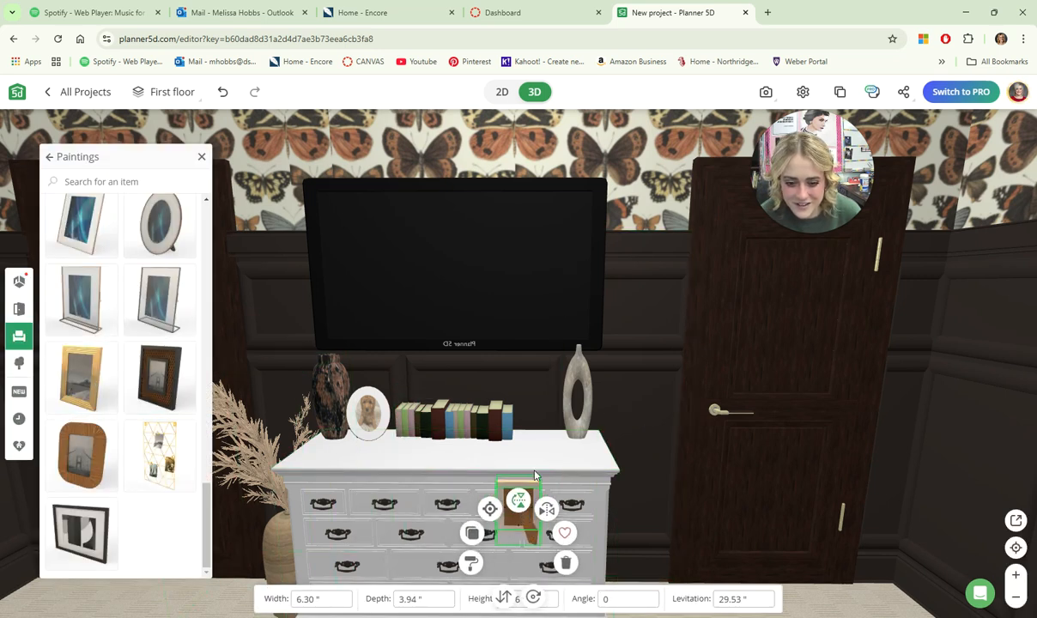
pyautogui.moveTo(532, 538); pyautogui.dragTo(537, 506)
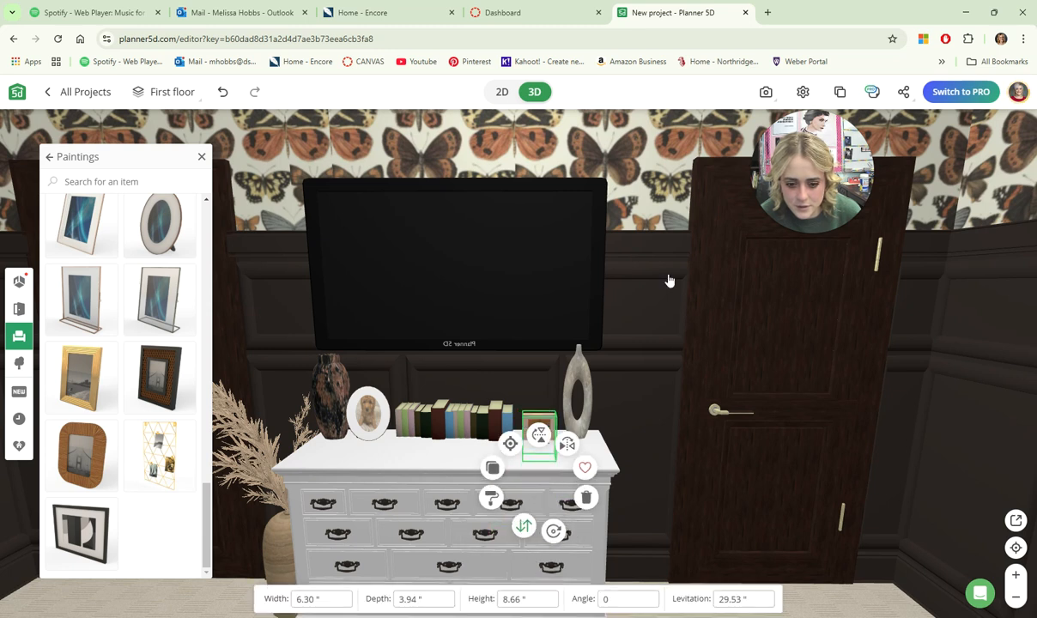
pyautogui.moveTo(644, 371); pyautogui.dragTo(591, 527)
pyautogui.click(538, 436)
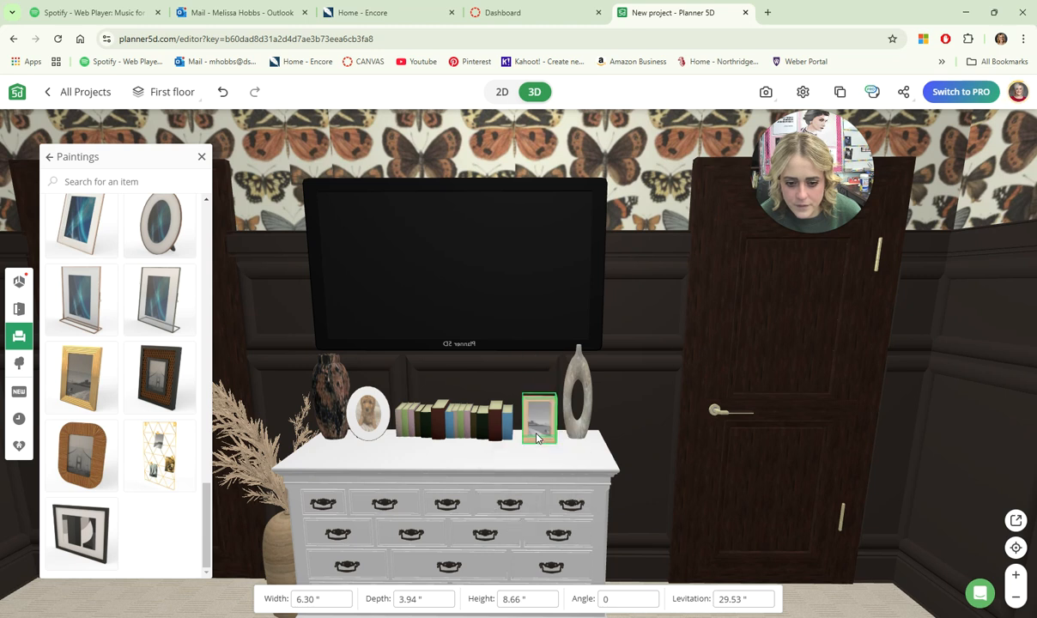
pyautogui.moveTo(536, 428); pyautogui.dragTo(541, 419)
pyautogui.click(539, 420)
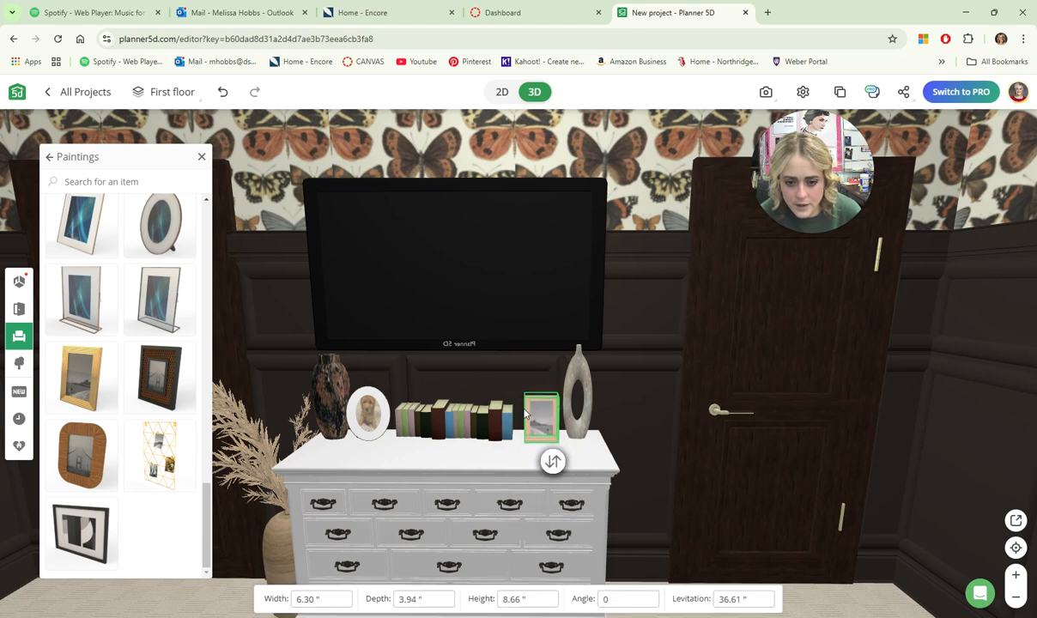
pyautogui.click(494, 433)
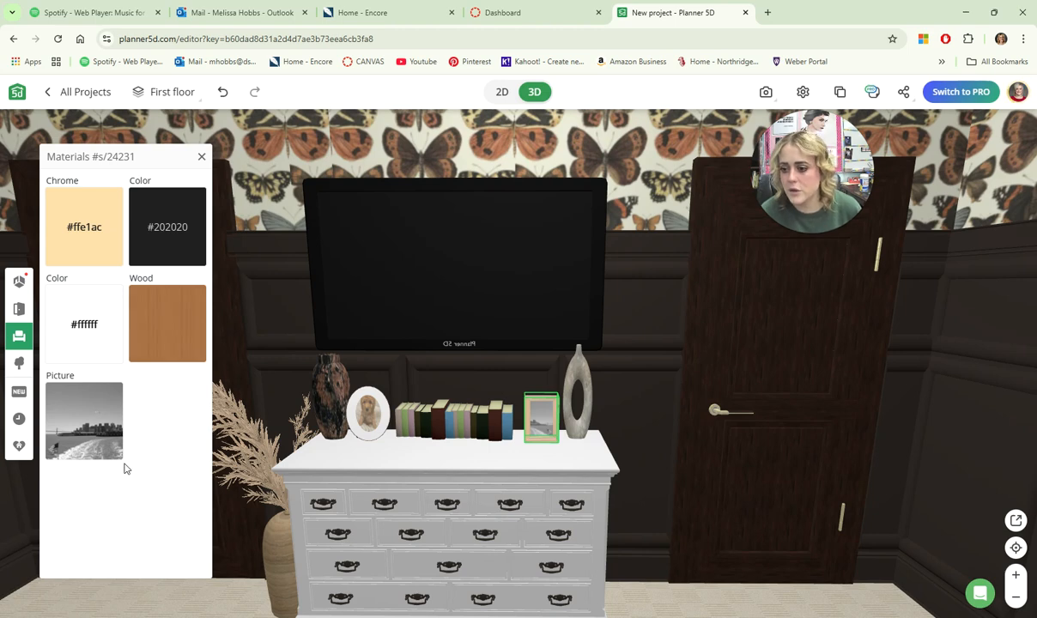
pyautogui.click(84, 416)
# Try the orange cat, coffee bean and leafy branch stock images as the gold frame's picture.
pyautogui.scroll(-15, 186, 301)
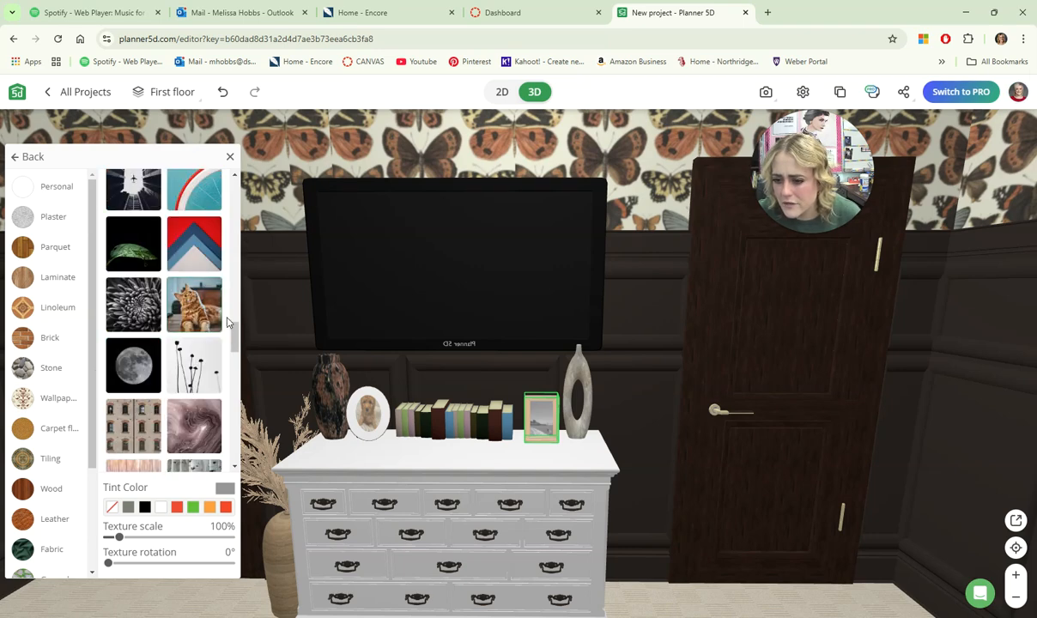
pyautogui.click(206, 310)
pyautogui.scroll(-5, 197, 360)
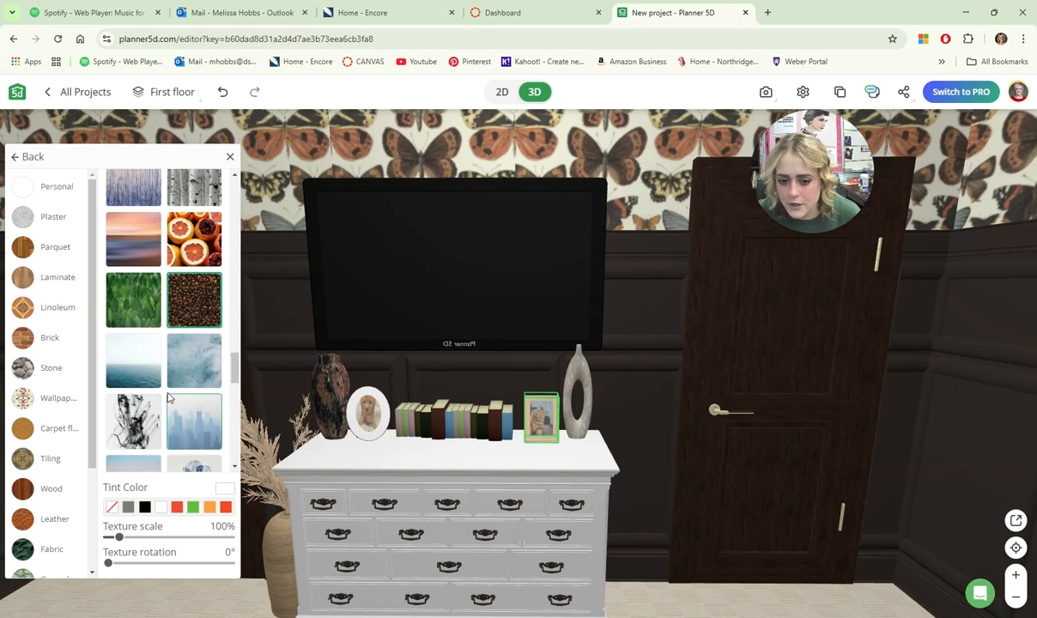
pyautogui.scroll(-10, 171, 394)
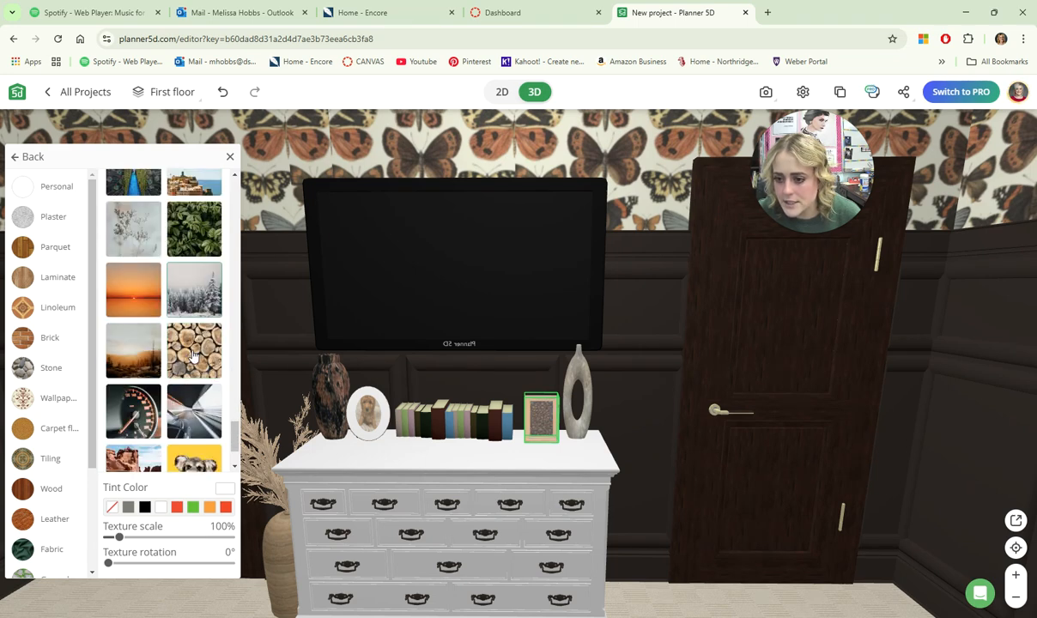
pyautogui.scroll(-2, 163, 411)
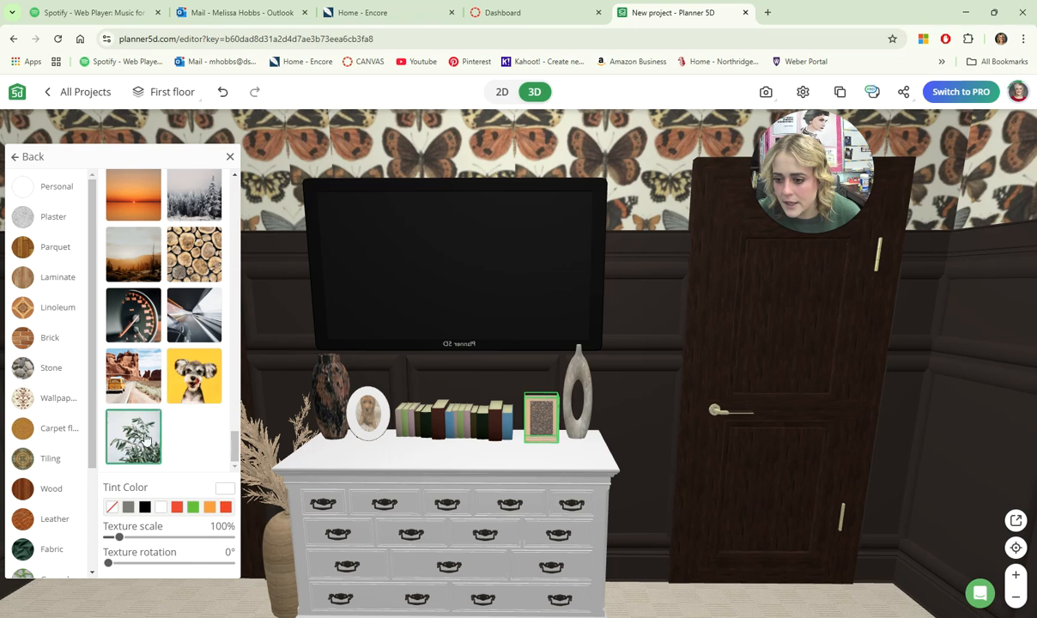
pyautogui.scroll(5, 194, 386)
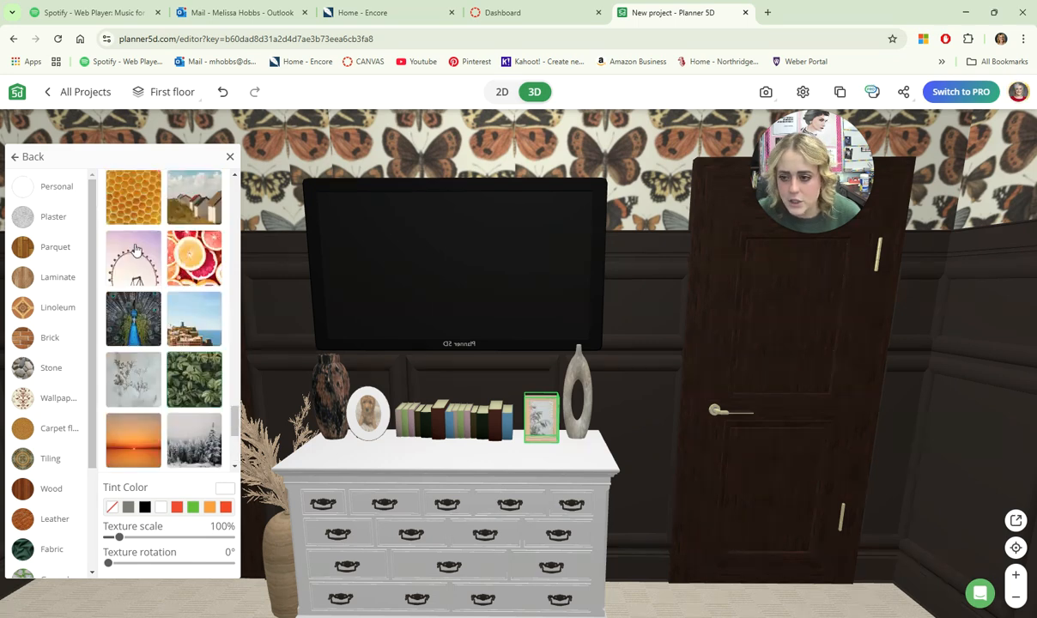
# Replace the gold frame's picture with the pale flower bouquet in a vase from the Personal images.
pyautogui.click(48, 187)
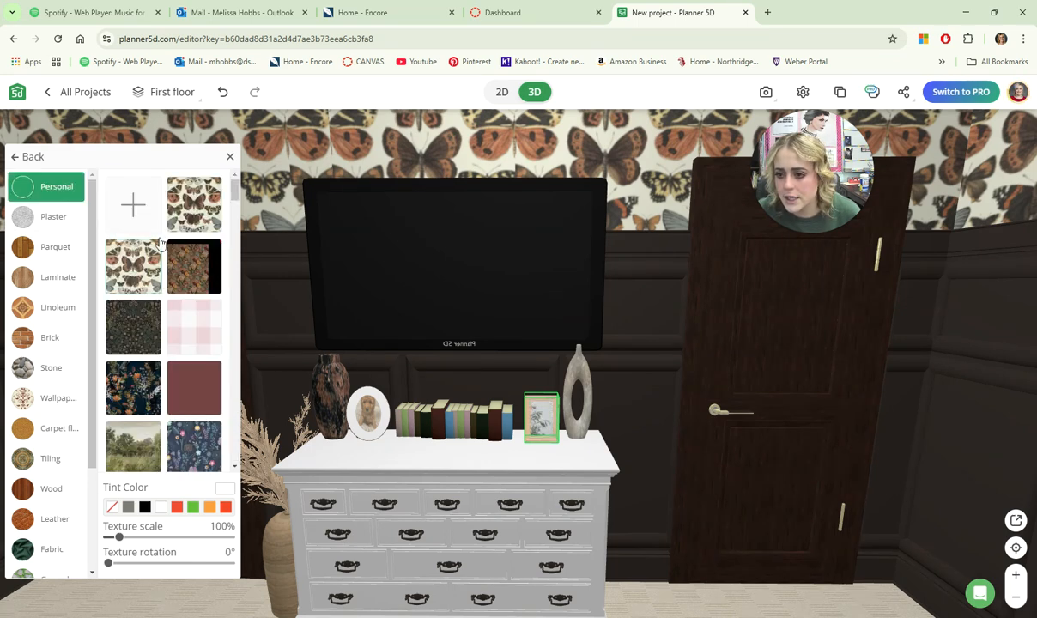
pyautogui.scroll(-8, 186, 377)
pyautogui.scroll(-10, 184, 385)
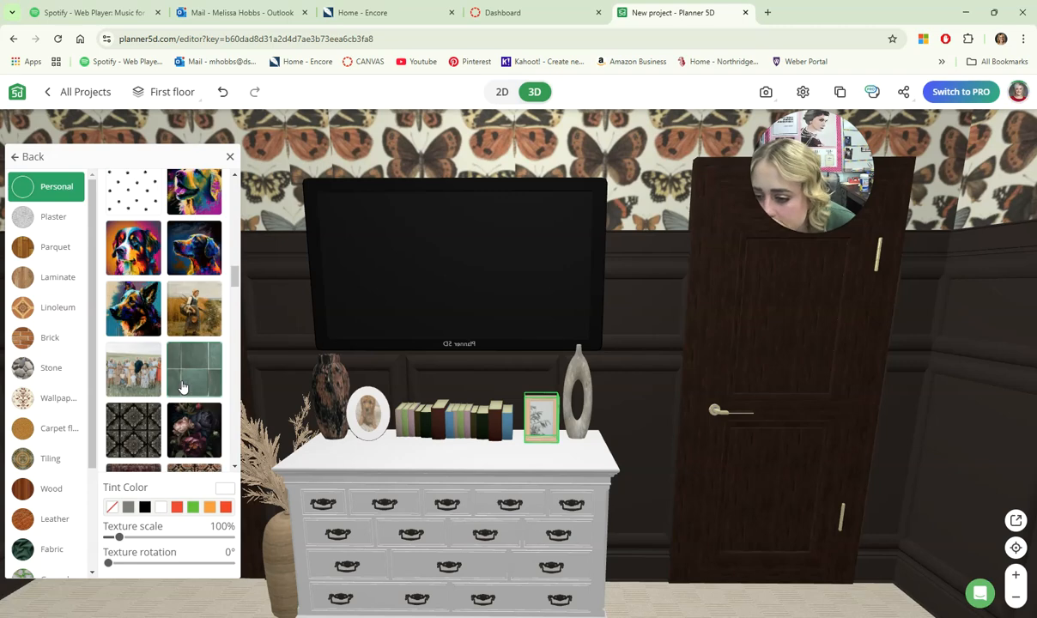
pyautogui.scroll(-10, 183, 385)
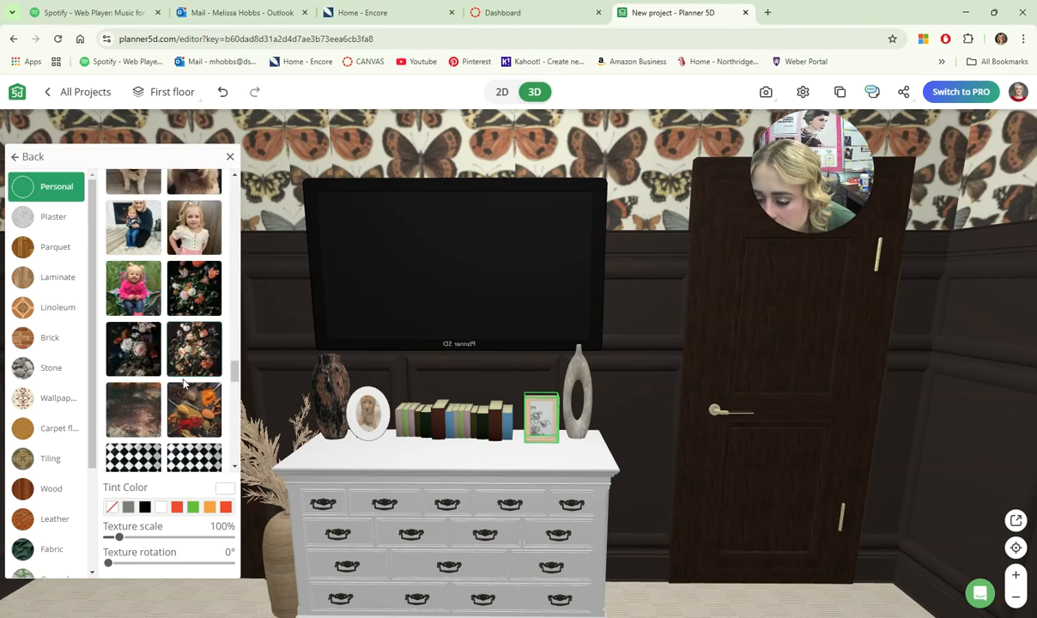
pyautogui.scroll(8, 180, 369)
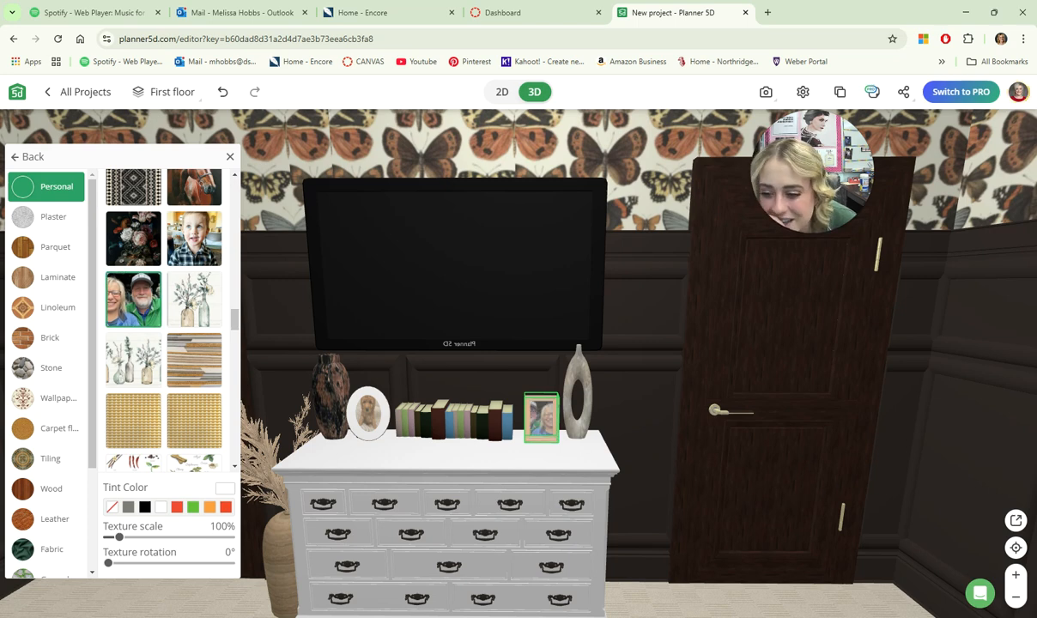
pyautogui.scroll(-8, 176, 406)
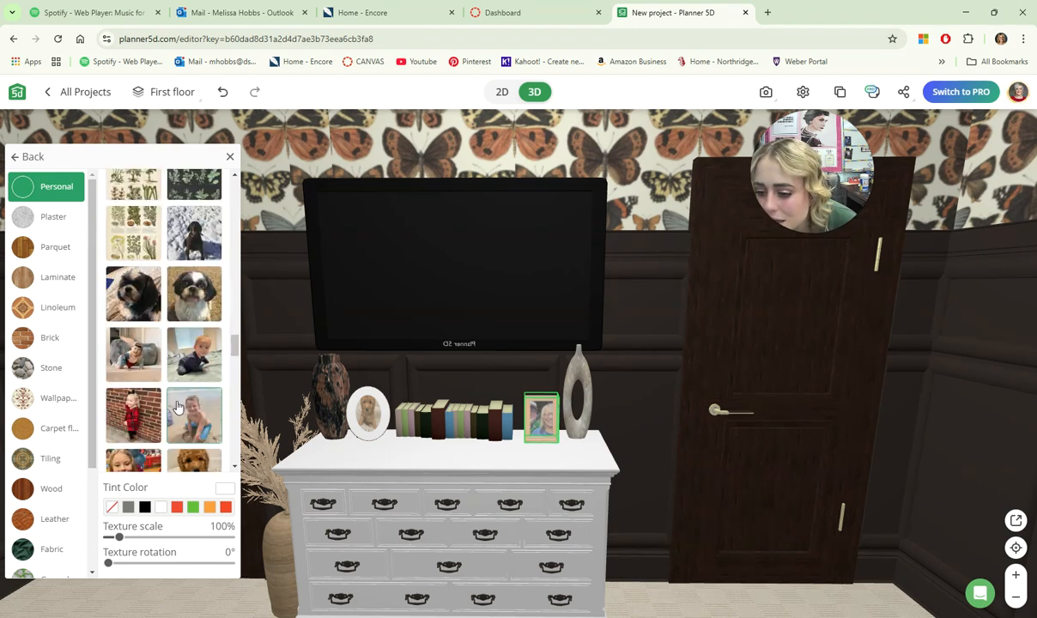
pyautogui.scroll(-1, 174, 399)
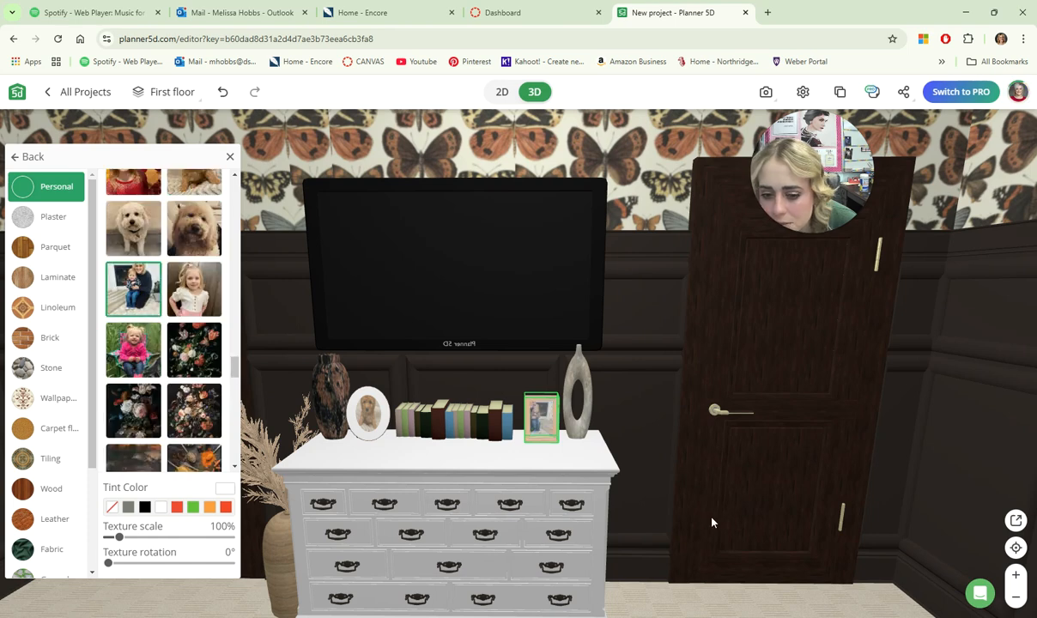
pyautogui.scroll(-6, 198, 411)
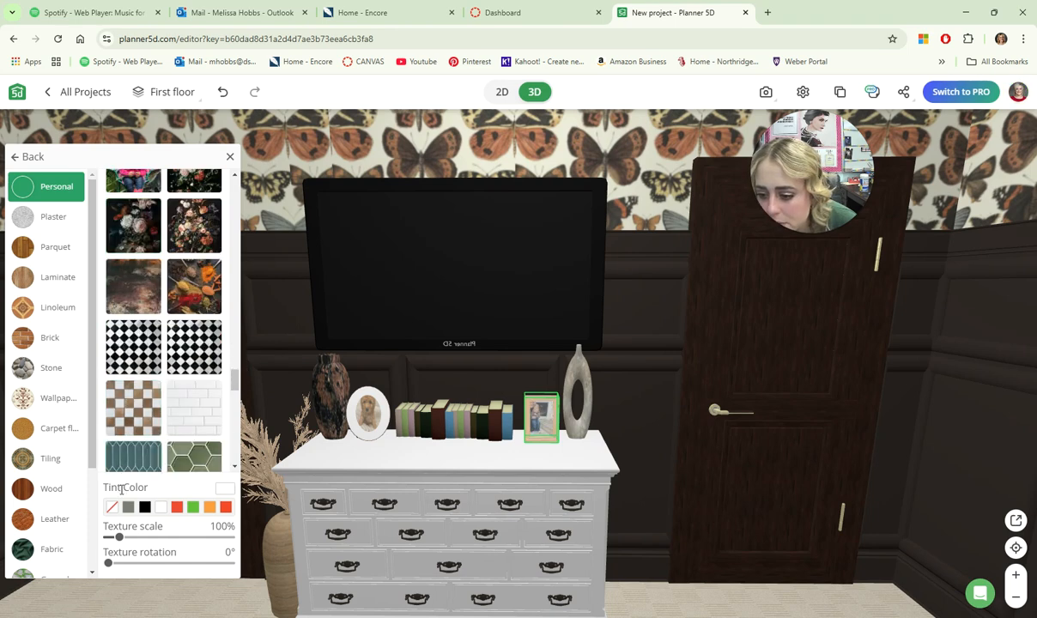
pyautogui.scroll(-5, 169, 409)
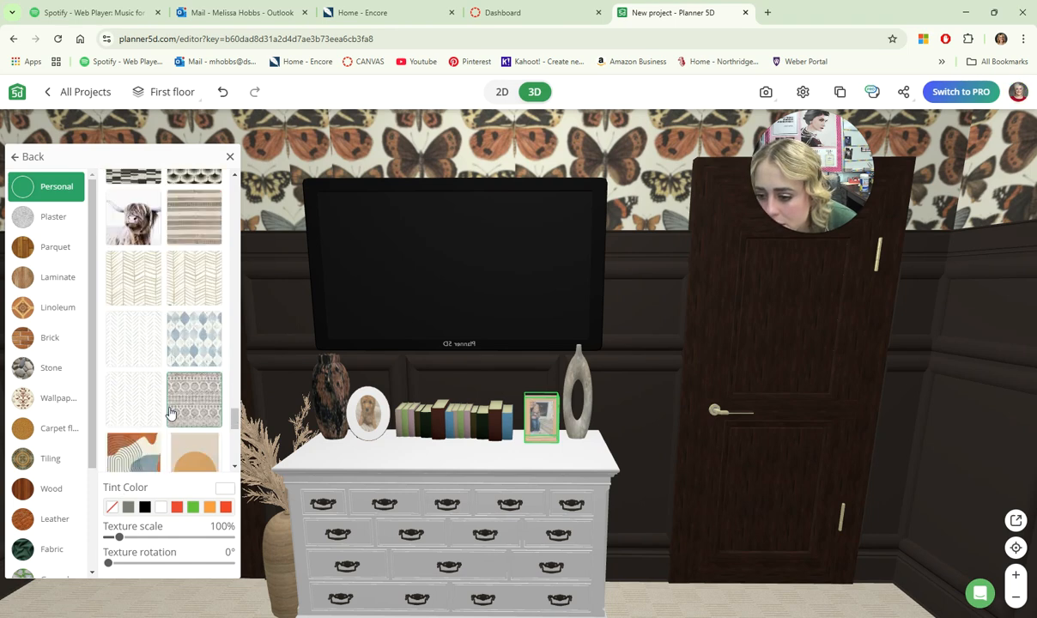
pyautogui.scroll(-5, 172, 419)
pyautogui.moveTo(237, 455); pyautogui.dragTo(238, 223)
pyautogui.scroll(2, 160, 320)
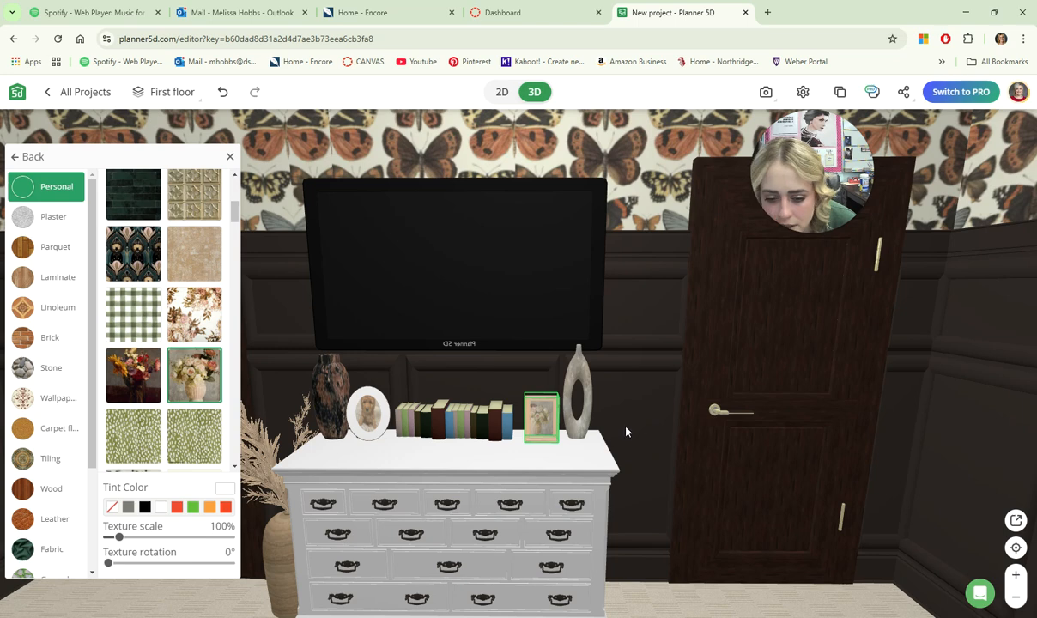
pyautogui.click(626, 432)
# Adjust the gold frame's position on the dresser top between the books and the ring-shaped vase.
pyautogui.scroll(5, 612, 435)
pyautogui.scroll(-1, 606, 429)
pyautogui.click(578, 494)
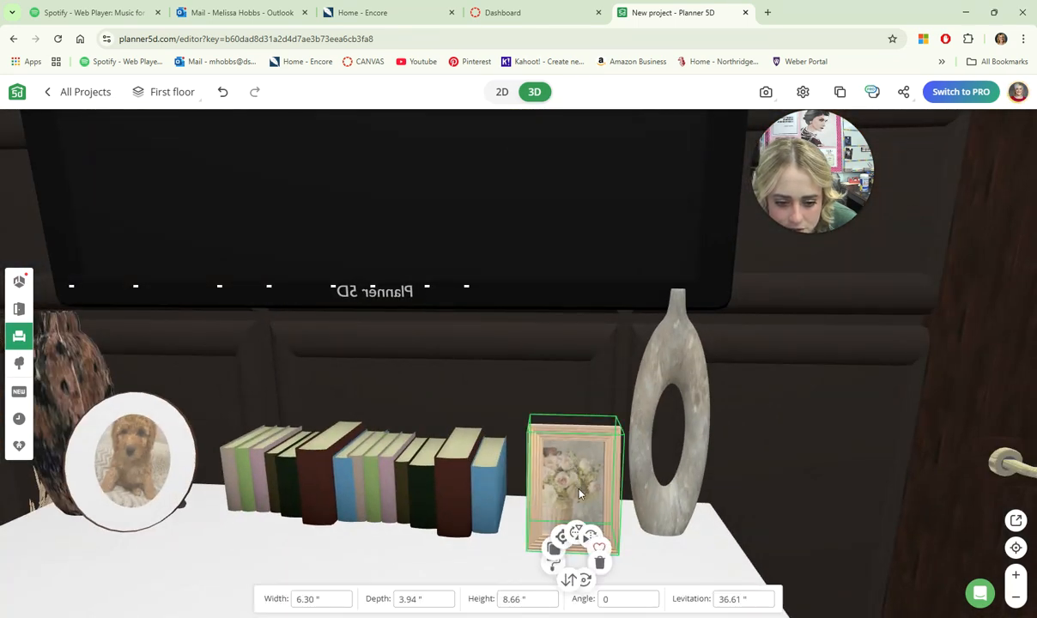
pyautogui.moveTo(578, 493); pyautogui.dragTo(571, 521)
# Review the bedroom from above, covering the dresser wall, the bed and the bare panelled side wall.
pyautogui.scroll(-5, 686, 446)
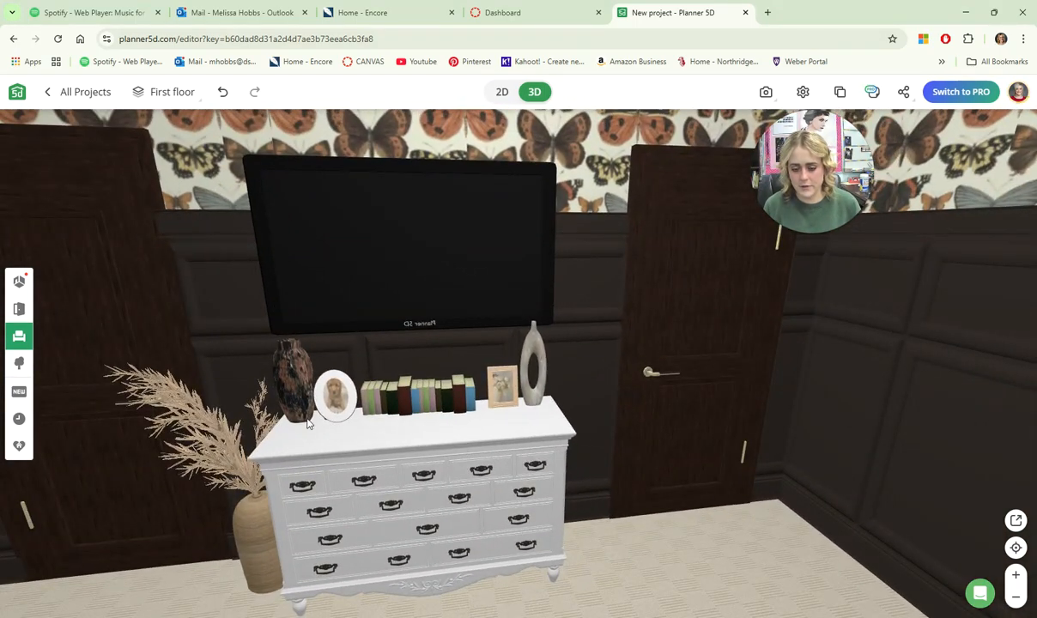
pyautogui.scroll(-5, 629, 479)
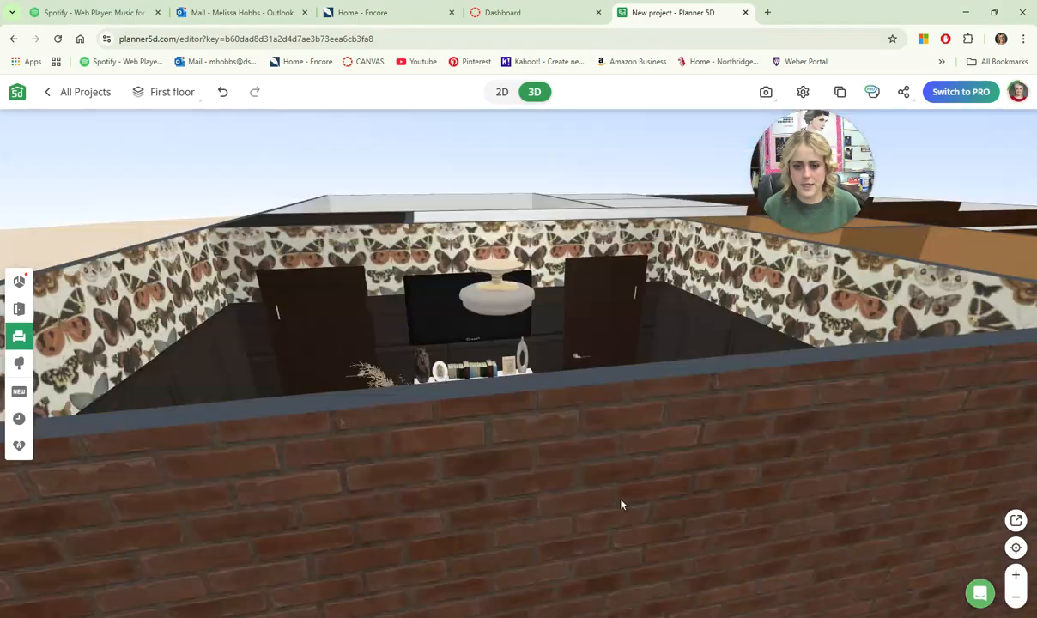
pyautogui.moveTo(620, 502); pyautogui.dragTo(595, 537)
pyautogui.scroll(3, 590, 497)
pyautogui.moveTo(591, 496); pyautogui.dragTo(802, 485)
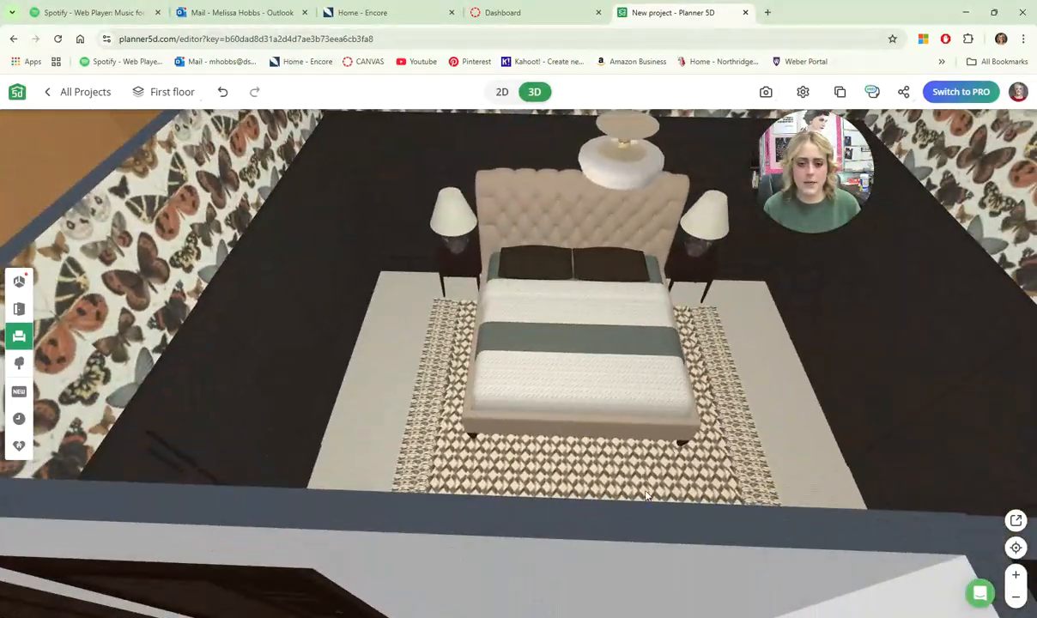
pyautogui.moveTo(652, 455); pyautogui.dragTo(549, 338)
pyautogui.scroll(-3, 637, 486)
pyautogui.moveTo(549, 337); pyautogui.dragTo(508, 427, button='right')
pyautogui.moveTo(509, 426); pyautogui.dragTo(558, 405)
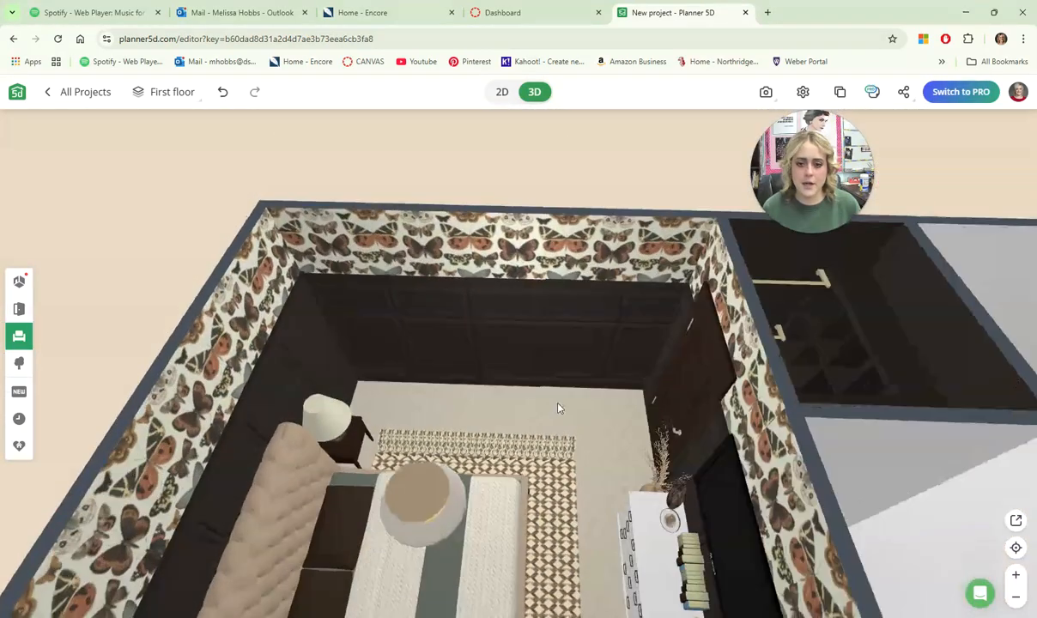
pyautogui.moveTo(558, 406); pyautogui.dragTo(562, 446, button='right')
# Add a white arched multi-pane window from the Windows construction items to the bare panelled wall.
pyautogui.click(16, 310)
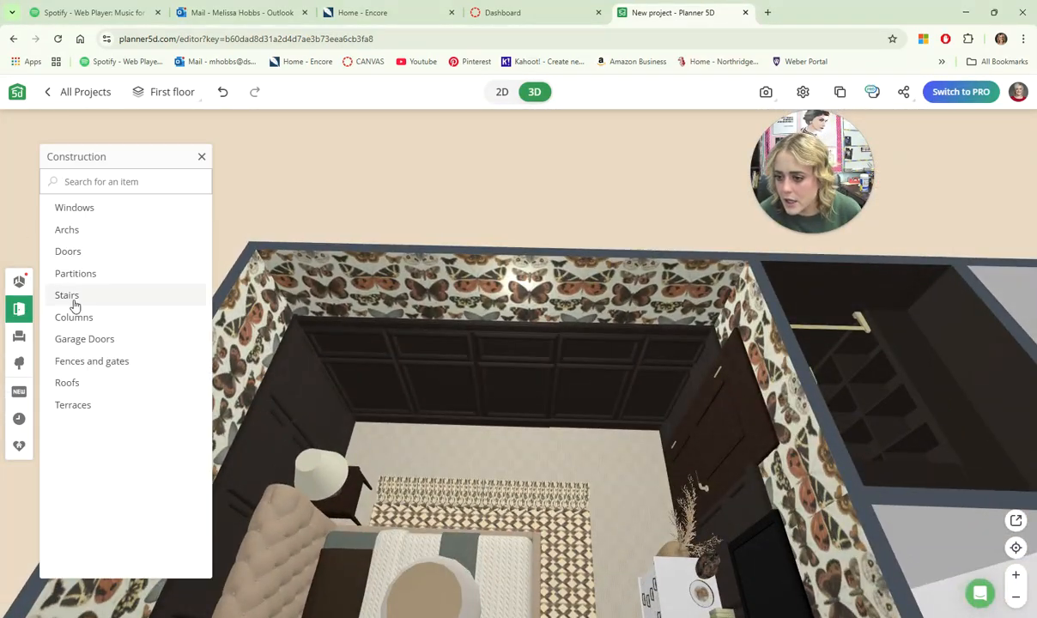
pyautogui.click(80, 215)
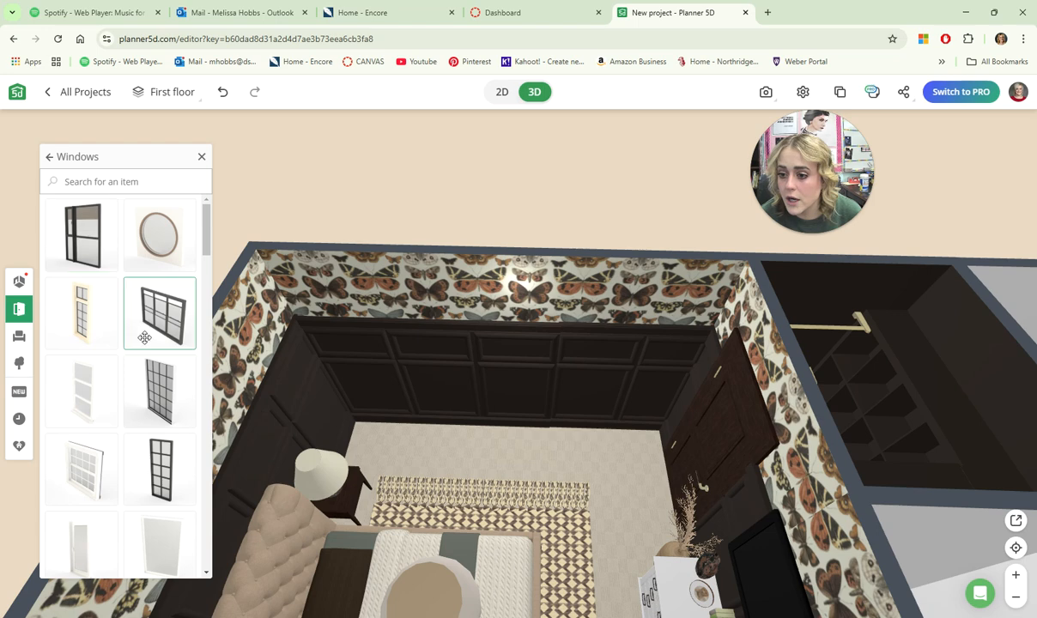
pyautogui.scroll(-3, 137, 395)
pyautogui.scroll(-5, 136, 396)
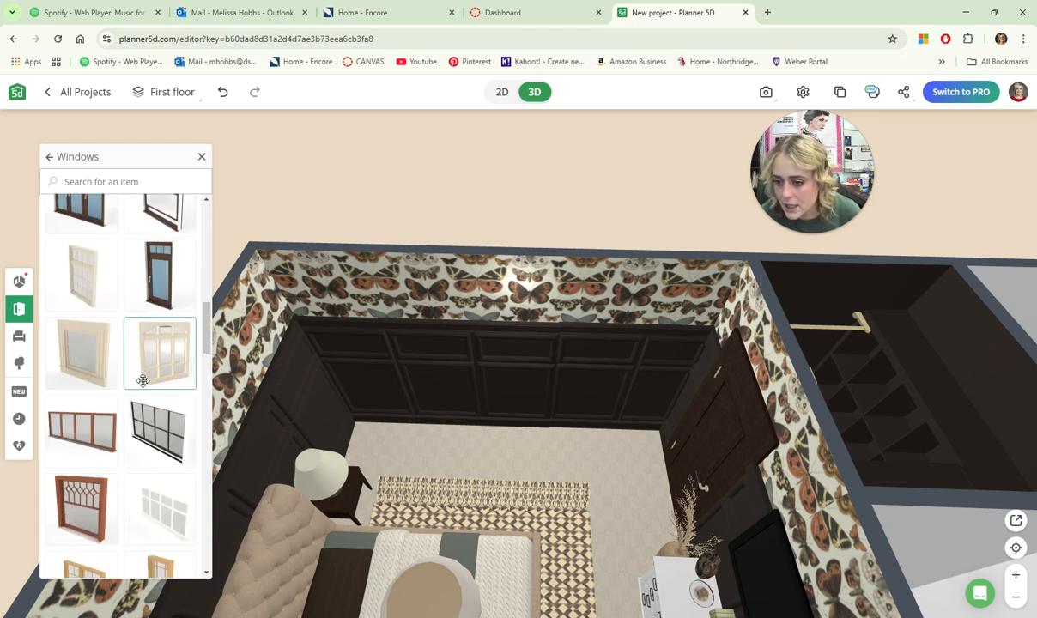
pyautogui.scroll(-10, 123, 418)
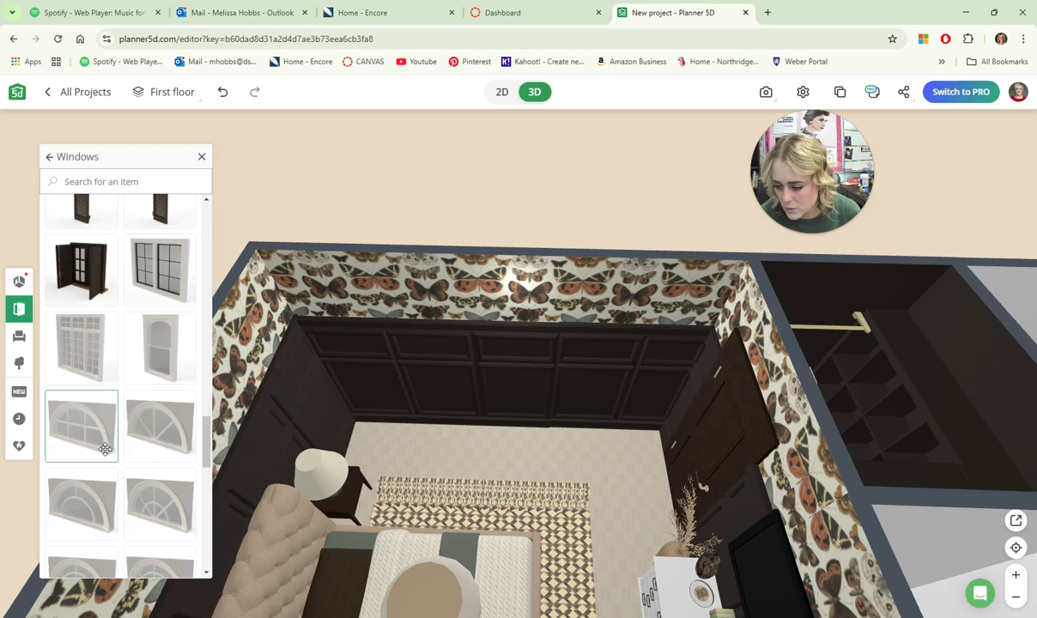
pyautogui.scroll(-8, 105, 449)
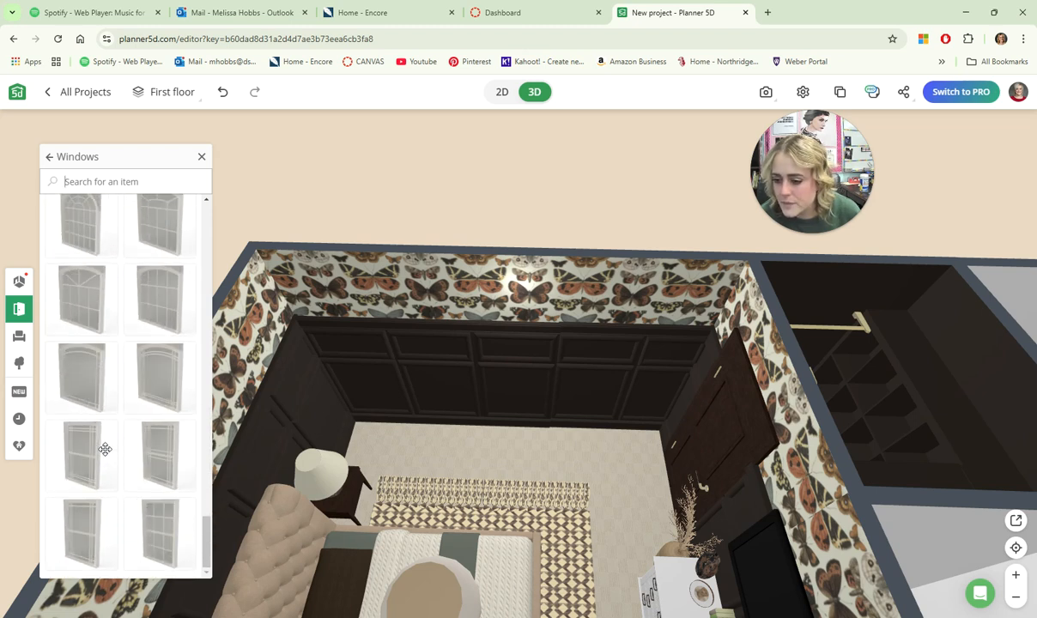
pyautogui.scroll(2, 128, 446)
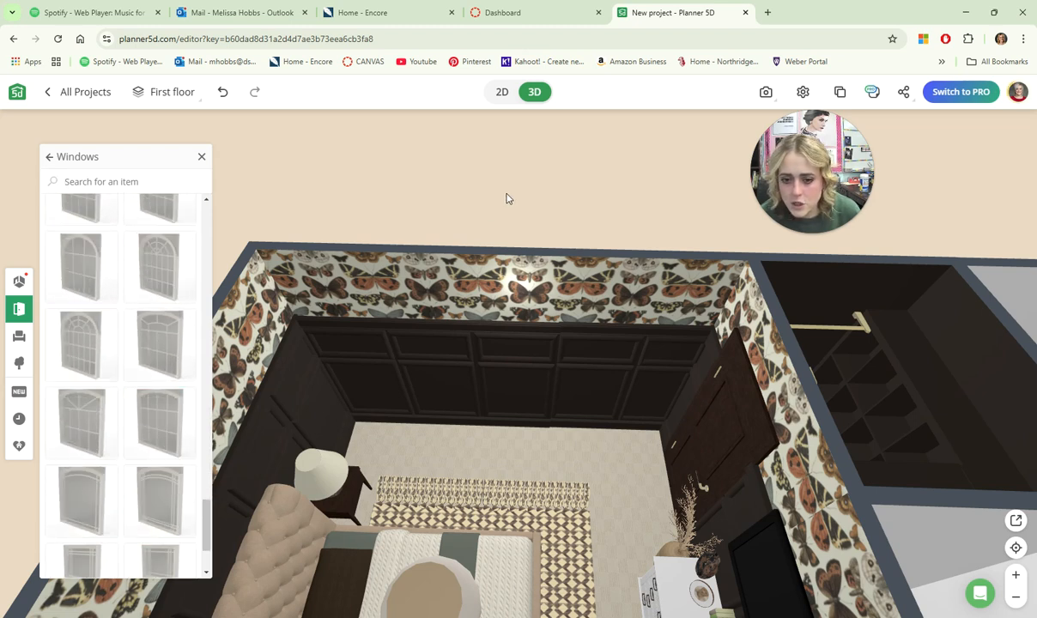
pyautogui.moveTo(507, 195)
pyautogui.mouseDown()
pyautogui.moveTo(504, 221)
pyautogui.moveTo(507, 196)
pyautogui.mouseUp()
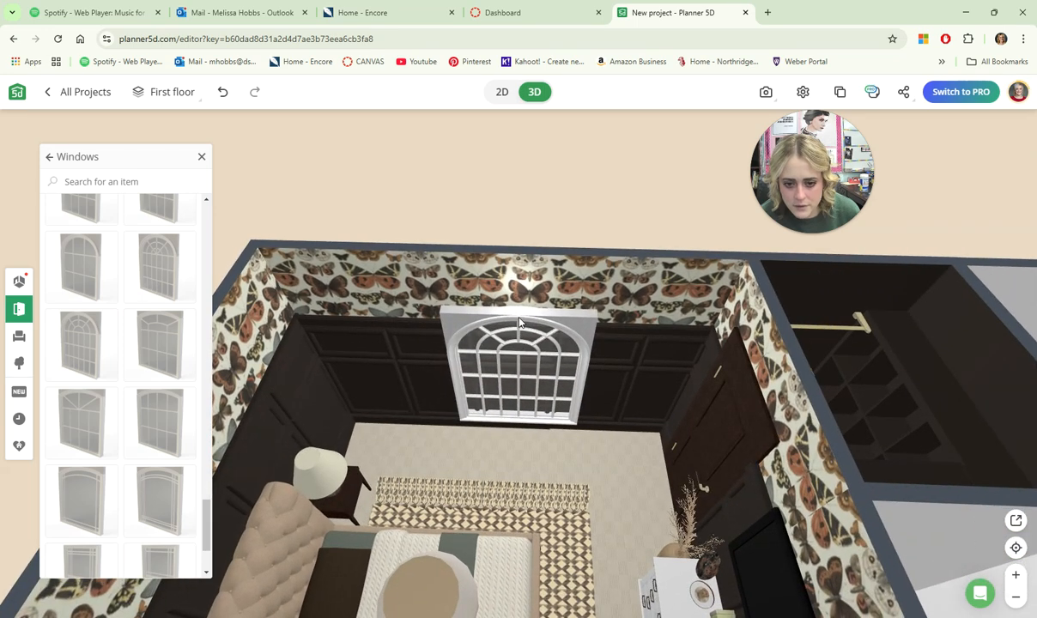
# Shift the arched window slightly along the wall and raise it so its arch sits within the butterfly wallpaper.
pyautogui.click(572, 325)
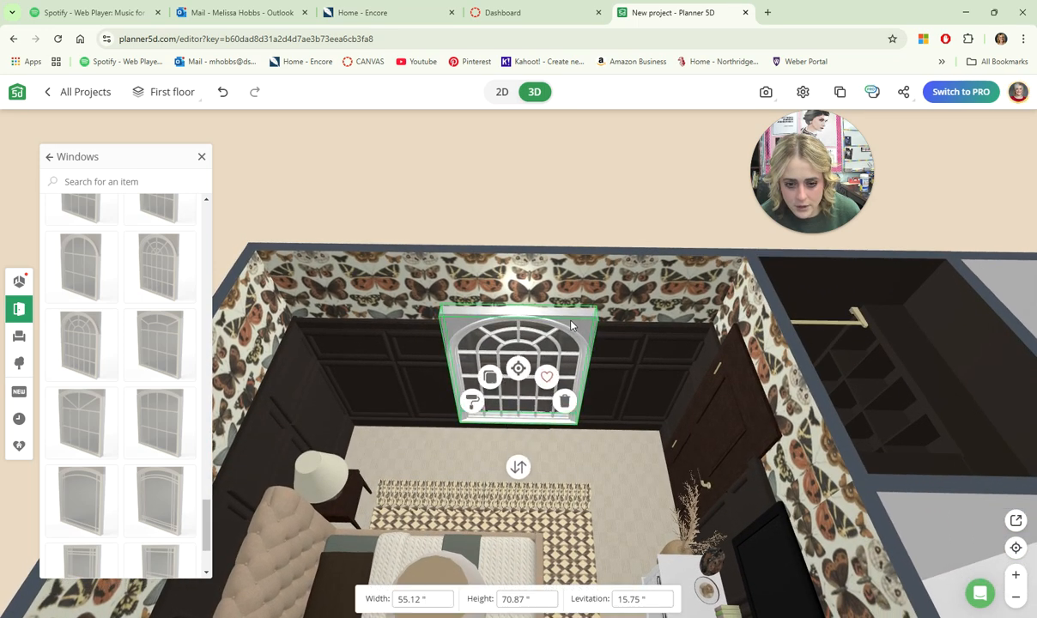
pyautogui.moveTo(572, 324); pyautogui.dragTo(525, 293)
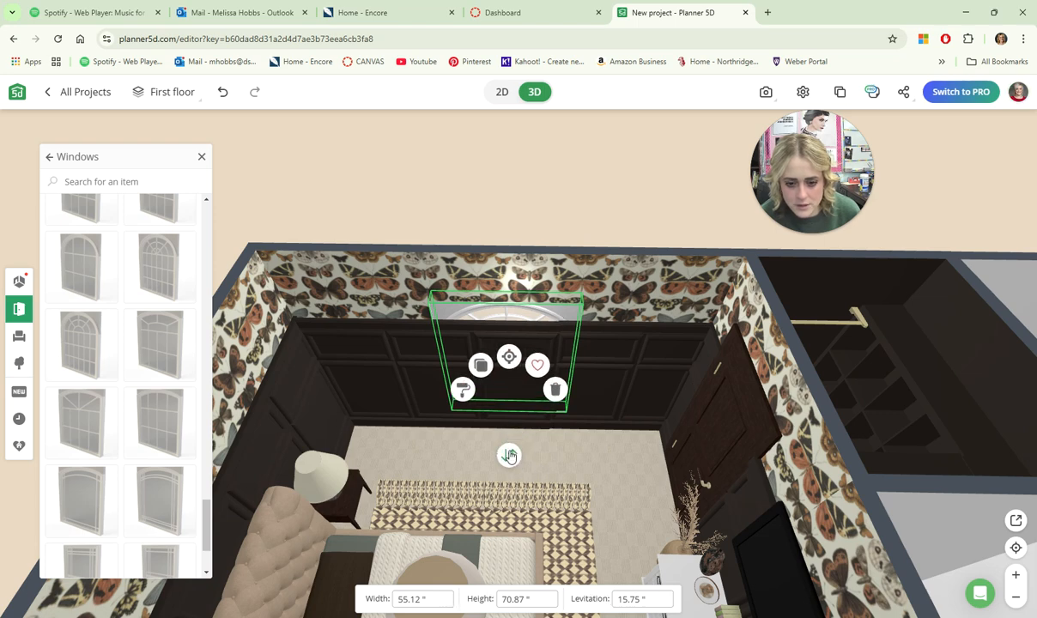
pyautogui.moveTo(511, 456); pyautogui.dragTo(510, 426)
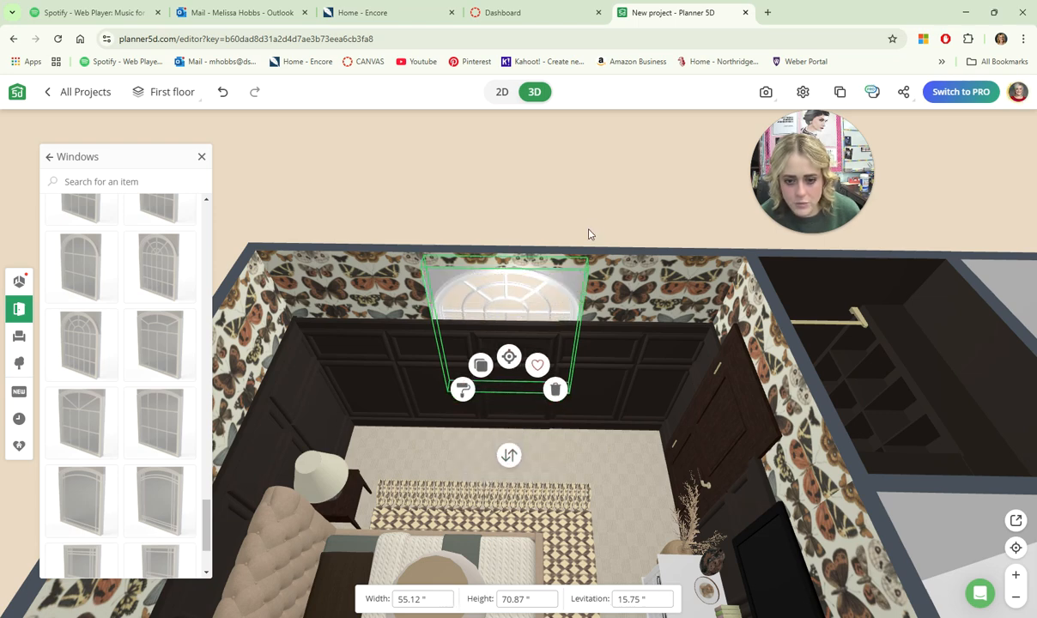
pyautogui.click(589, 233)
pyautogui.scroll(5, 556, 375)
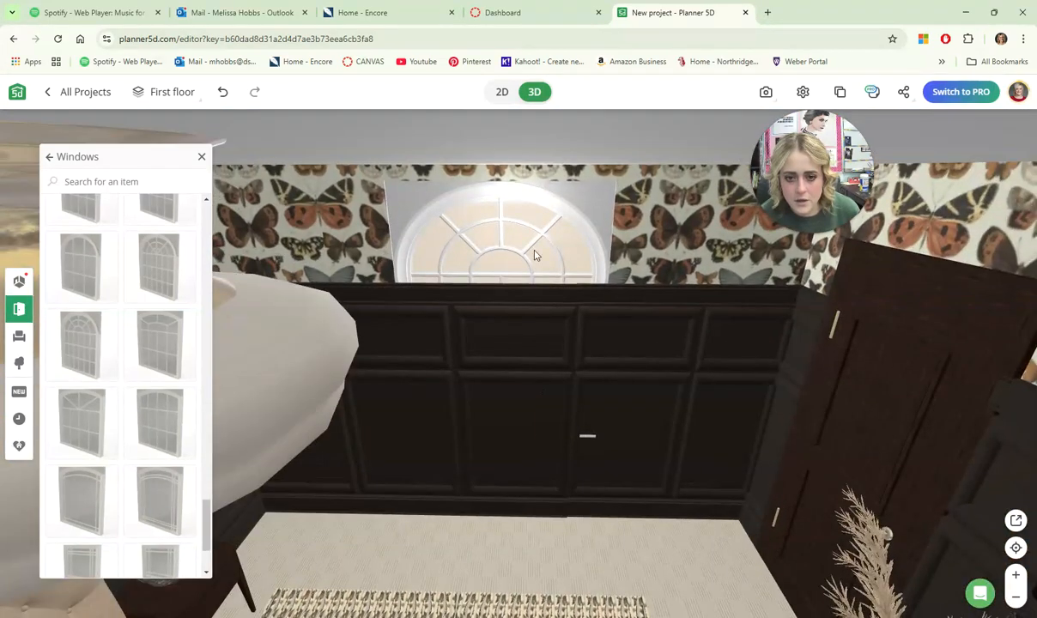
# Replace the arched window on the panelled wall with a white double-hung grid window from the Windows items.
pyautogui.moveTo(534, 250); pyautogui.dragTo(471, 226)
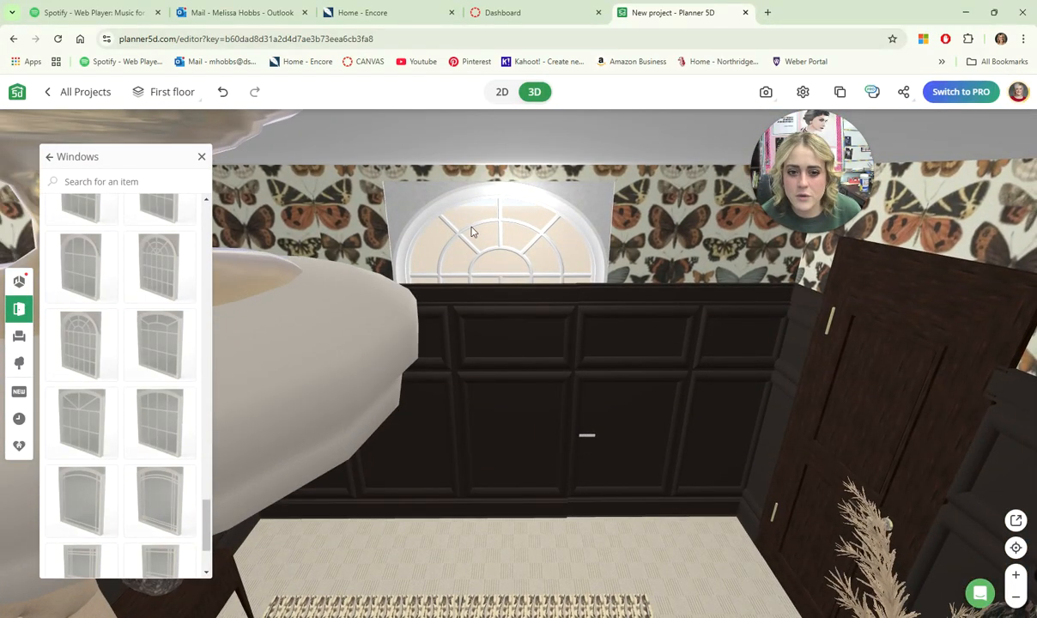
pyautogui.scroll(5, 103, 403)
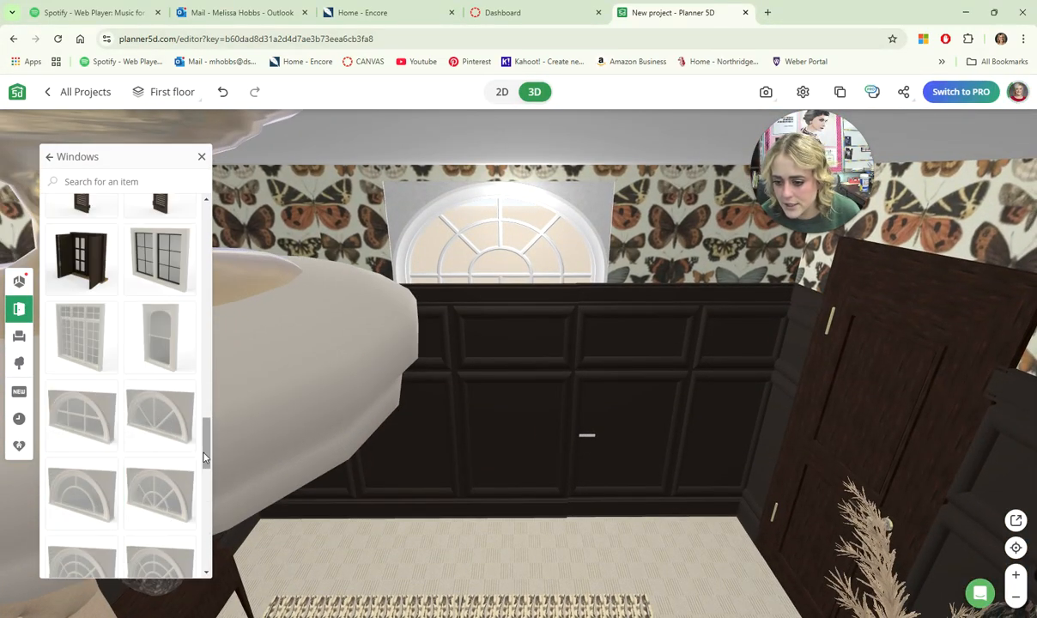
pyautogui.moveTo(204, 453); pyautogui.dragTo(206, 216)
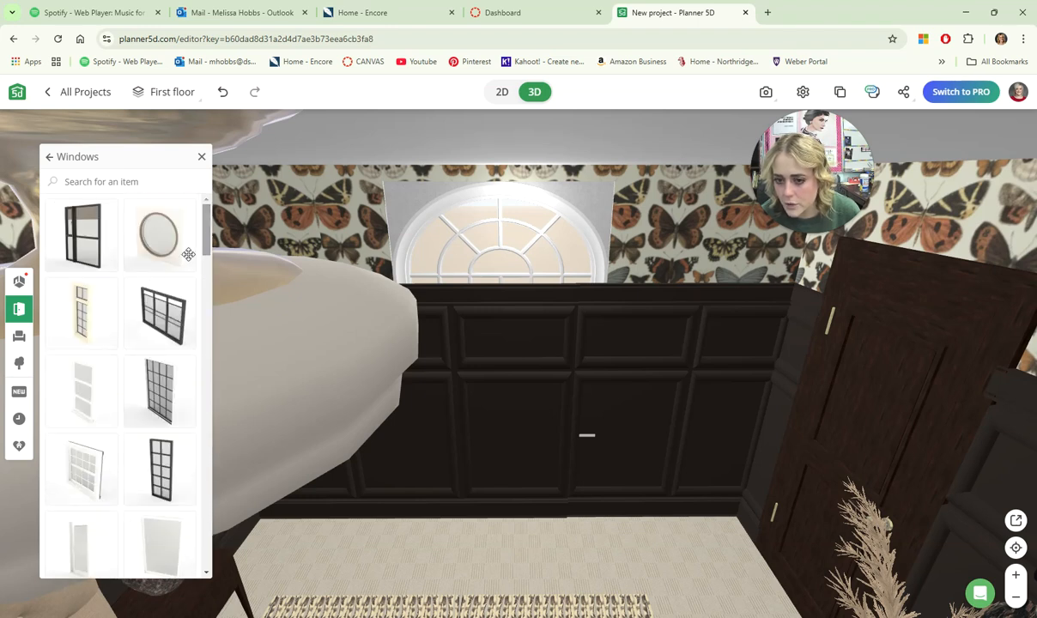
pyautogui.scroll(-3, 140, 395)
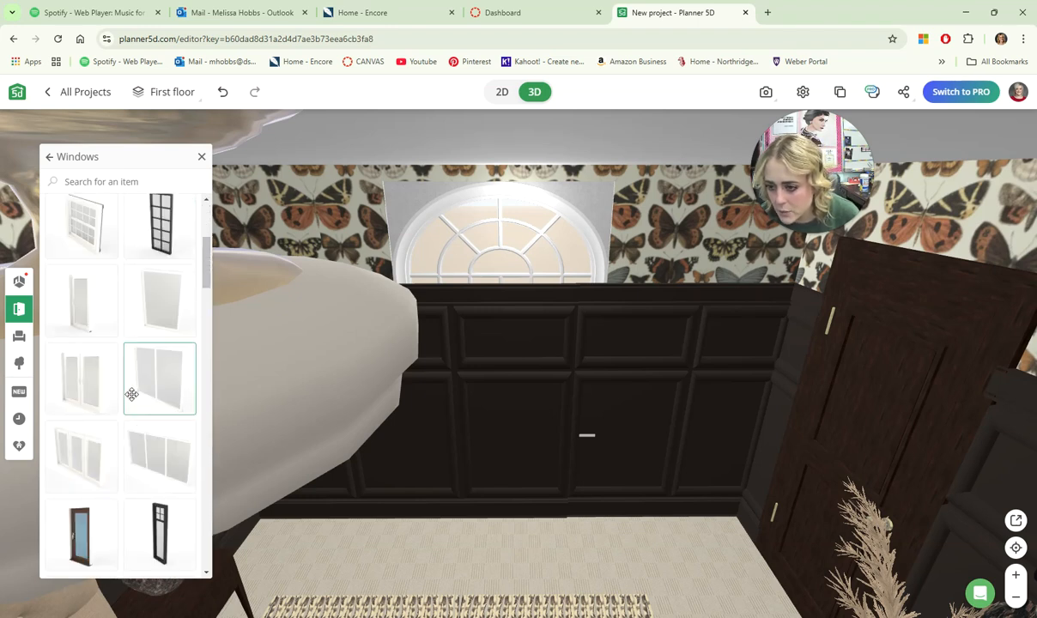
pyautogui.scroll(1, 131, 394)
pyautogui.click(84, 275)
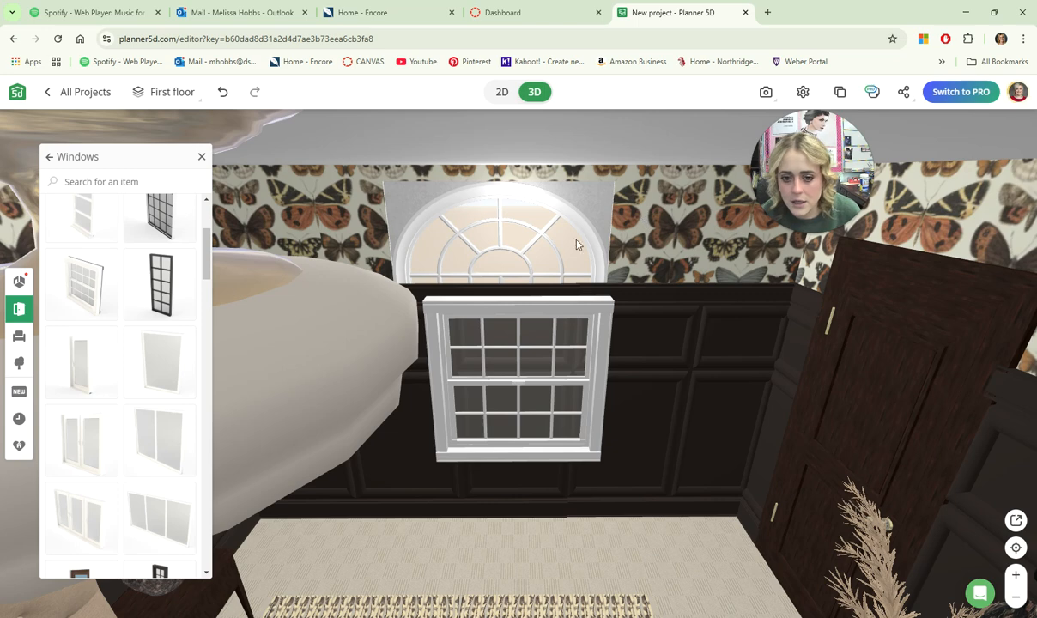
pyautogui.click(578, 232)
pyautogui.press('Delete')
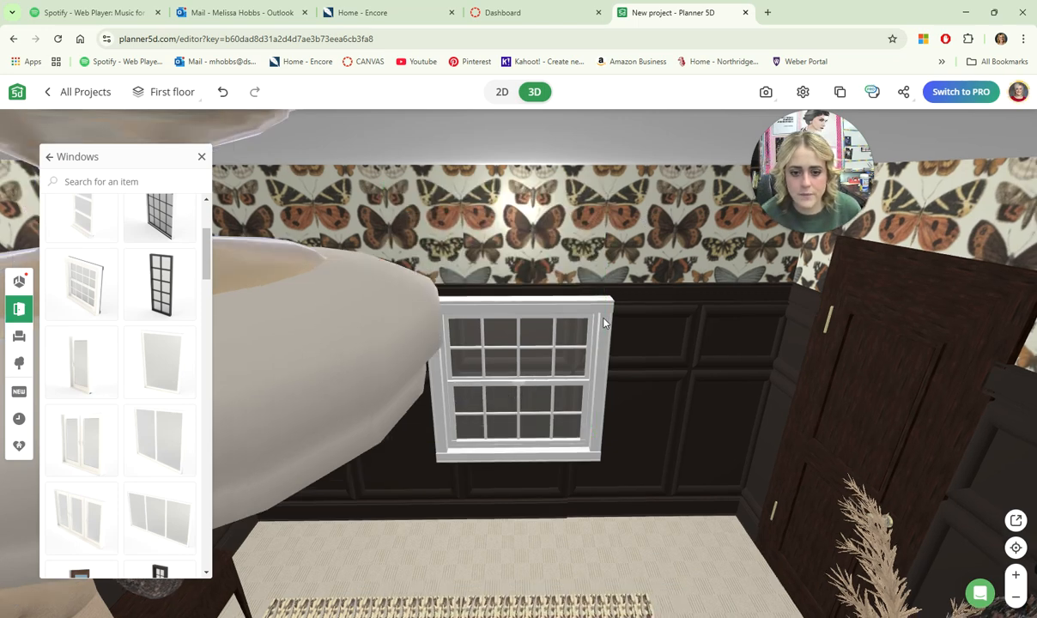
# Shift the grid window slightly along the panelled wall, away from the door.
pyautogui.click(603, 318)
pyautogui.moveTo(603, 318); pyautogui.dragTo(593, 292)
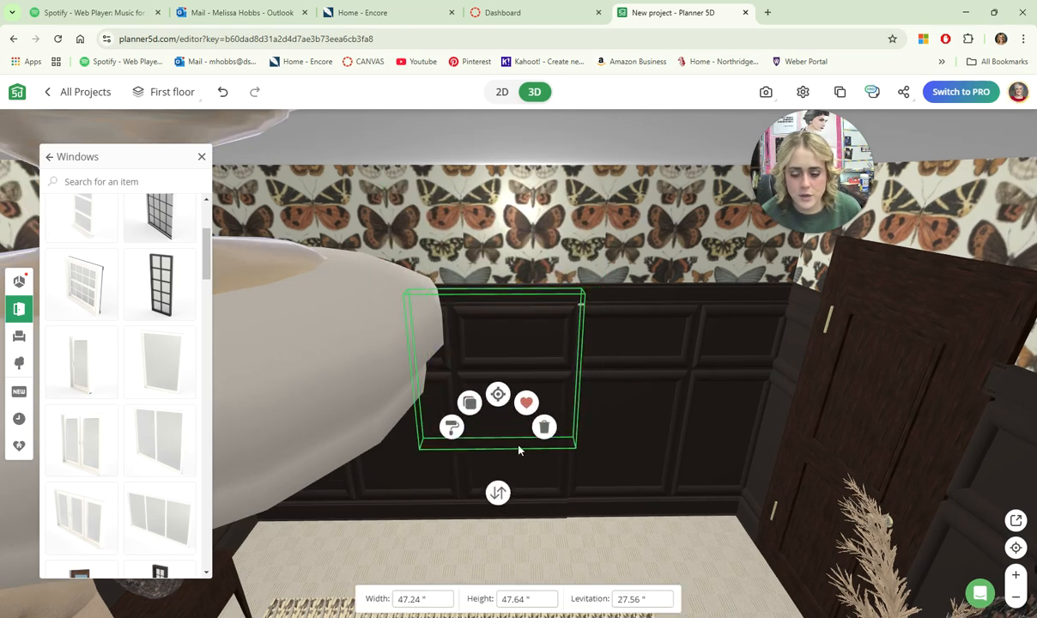
pyautogui.moveTo(541, 346)
pyautogui.mouseDown()
pyautogui.moveTo(585, 331)
pyautogui.moveTo(569, 393)
pyautogui.moveTo(553, 337)
pyautogui.mouseUp()
# Ungroup the paired wall panels covering the grid window and lower the door-side panel's height to about 51".
pyautogui.click(522, 319)
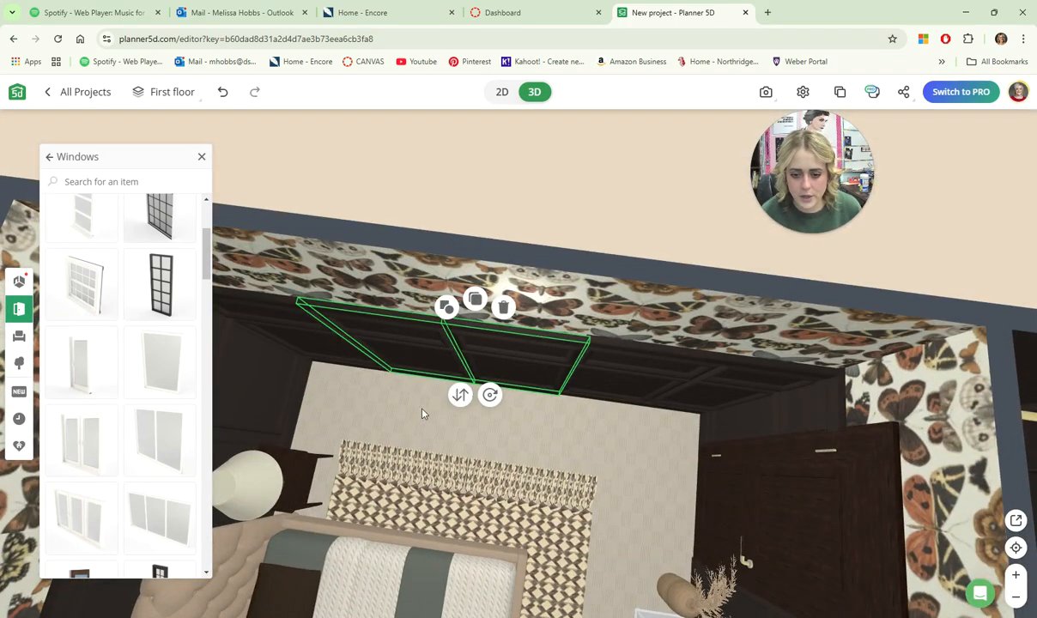
pyautogui.click(444, 309)
pyautogui.click(514, 361)
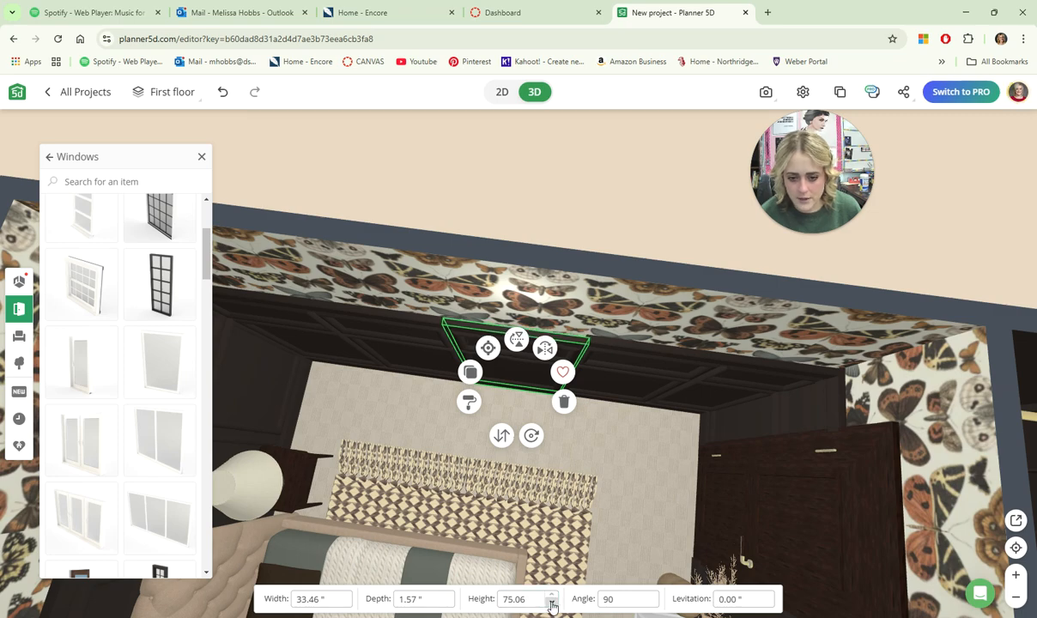
pyautogui.click(708, 354)
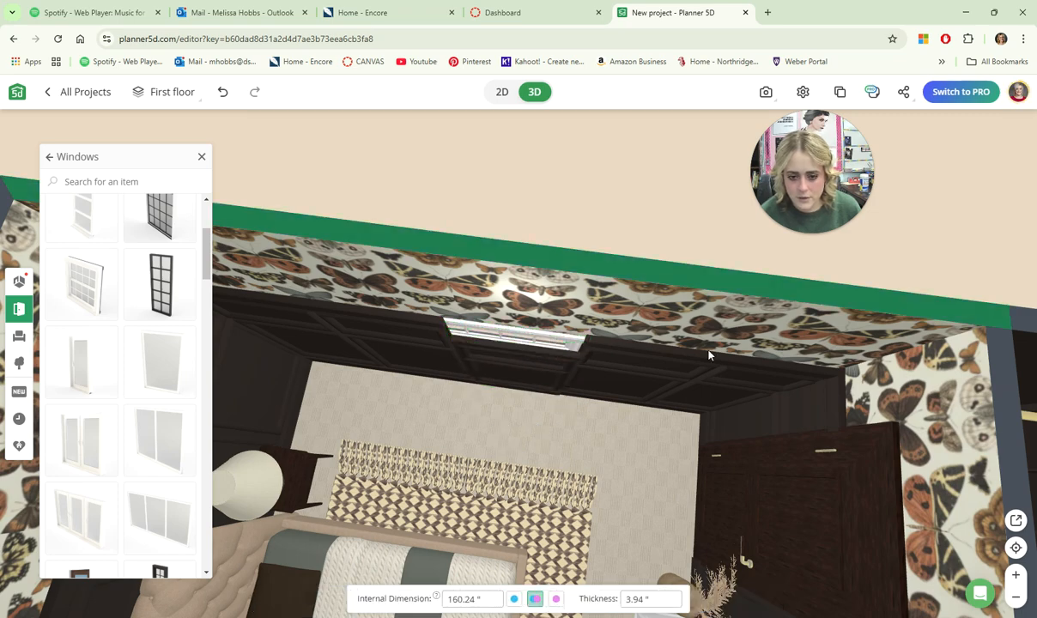
pyautogui.moveTo(565, 206); pyautogui.dragTo(580, 149)
pyautogui.moveTo(564, 322); pyautogui.dragTo(562, 270)
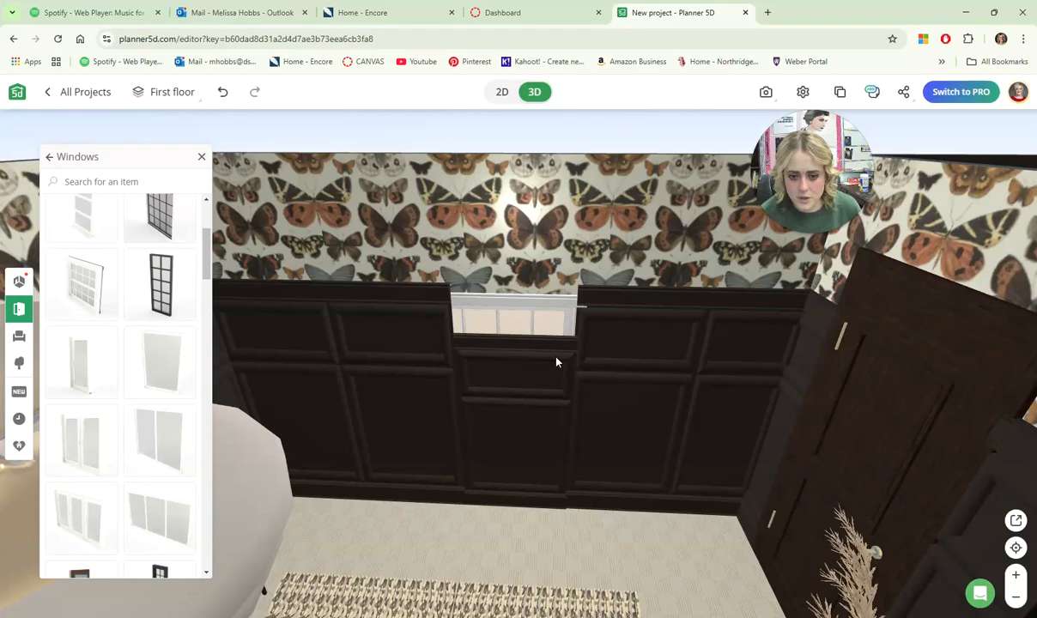
pyautogui.click(532, 422)
pyautogui.click(551, 602)
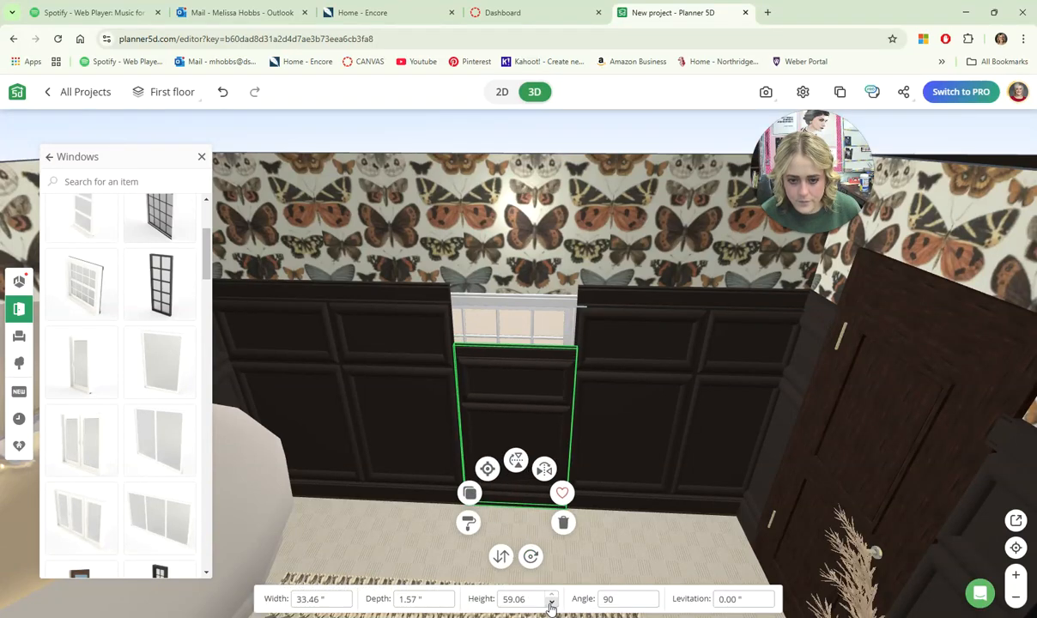
# Raise the grid window to a levitation of 53.94" and set its width to 40".
pyautogui.click(530, 307)
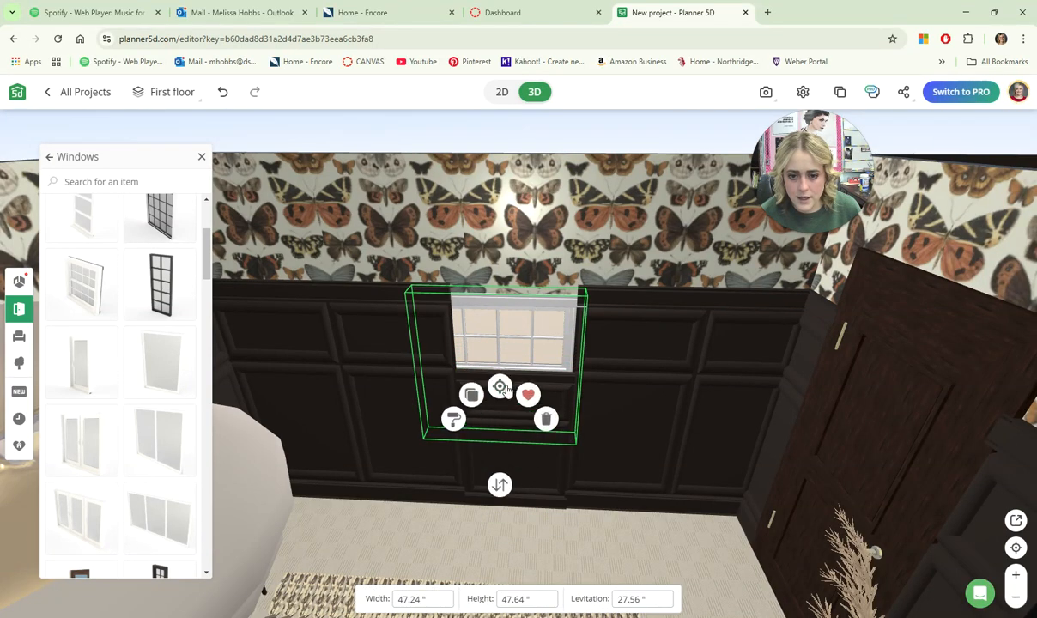
pyautogui.moveTo(498, 481); pyautogui.dragTo(498, 437)
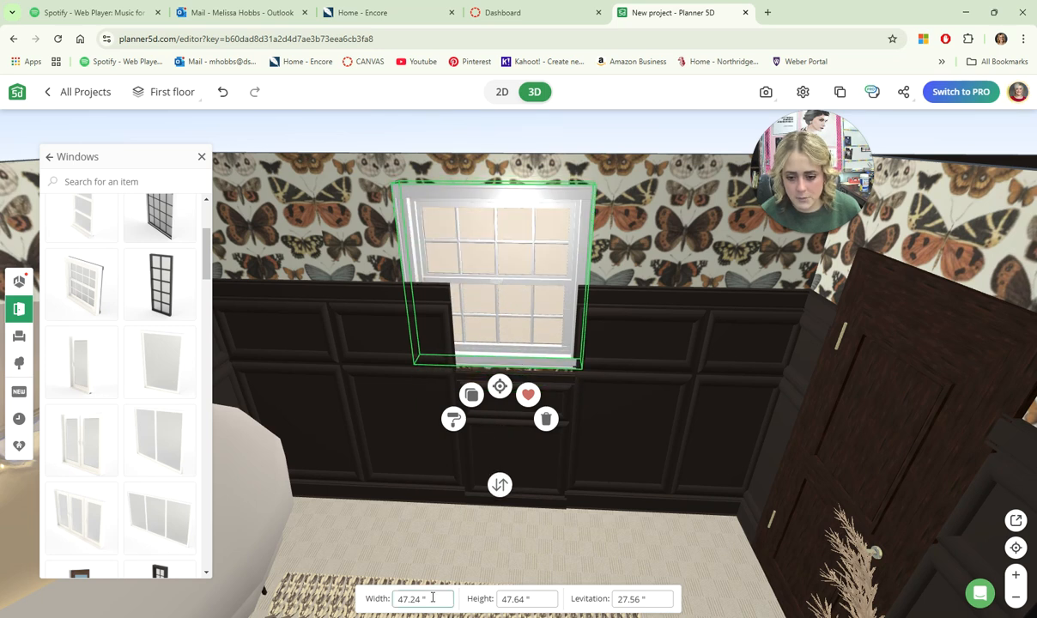
pyautogui.moveTo(444, 599); pyautogui.dragTo(444, 599)
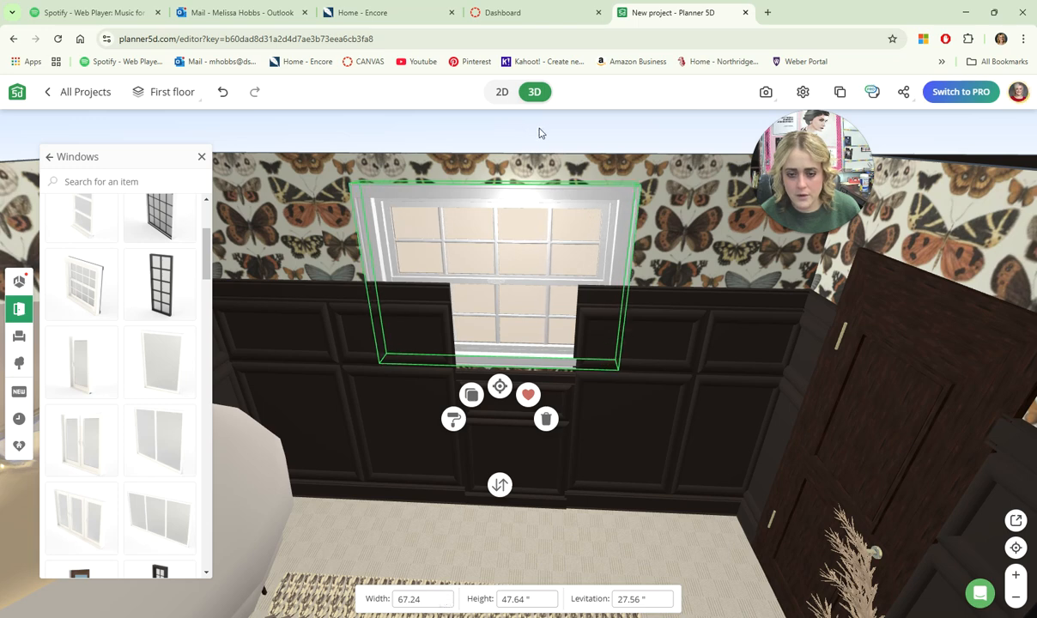
pyautogui.moveTo(538, 133); pyautogui.dragTo(563, 140)
pyautogui.click(495, 253)
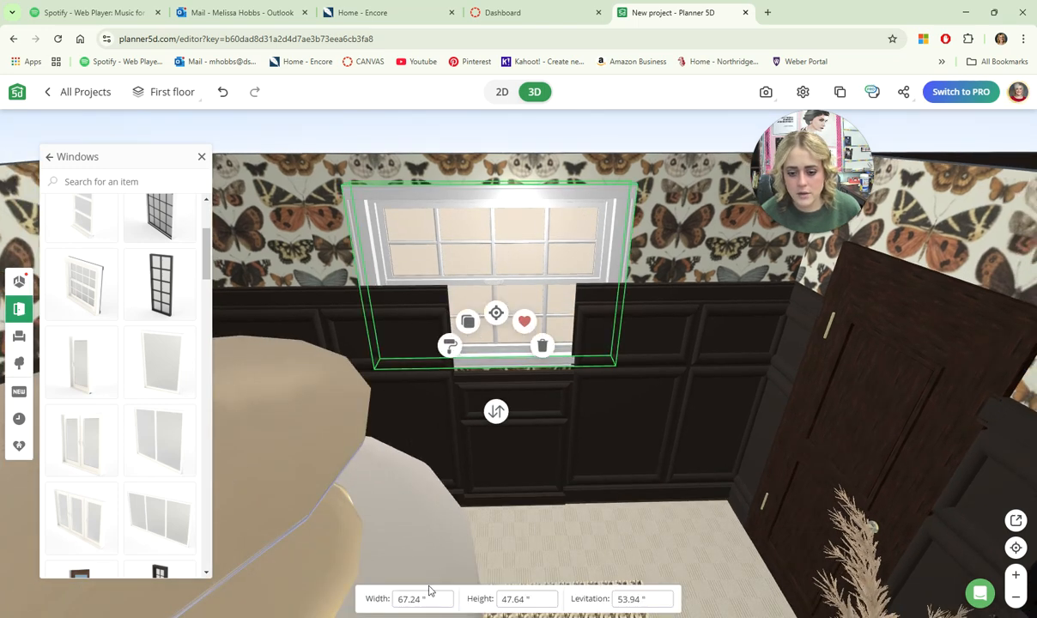
pyautogui.write('40')
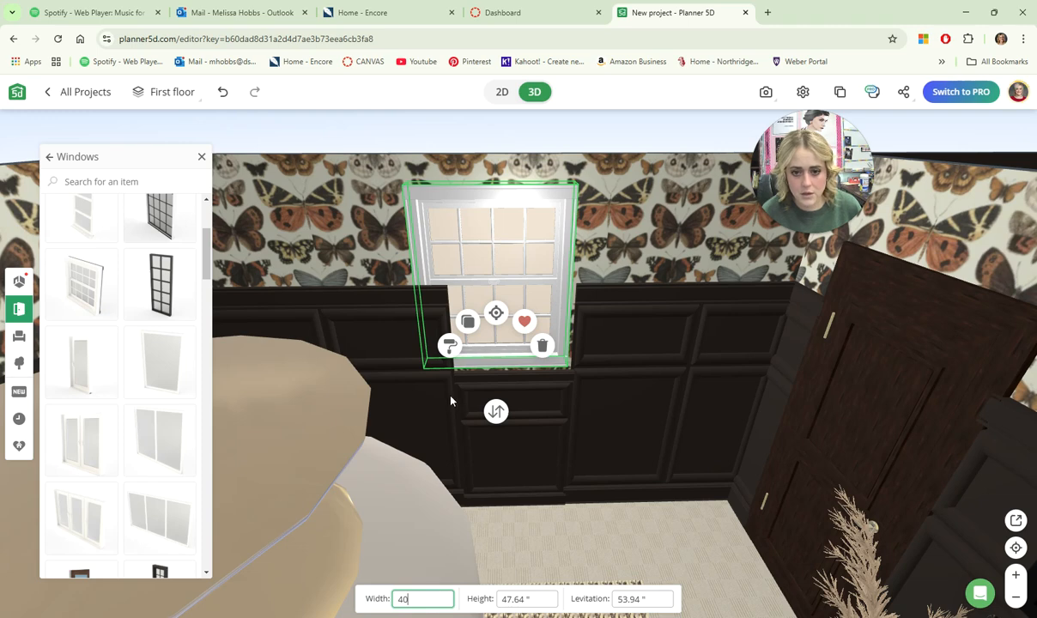
# Try the 40" window at different positions along the wall and place it toward the door side.
pyautogui.moveTo(492, 227); pyautogui.dragTo(434, 224)
pyautogui.scroll(-5, 529, 173)
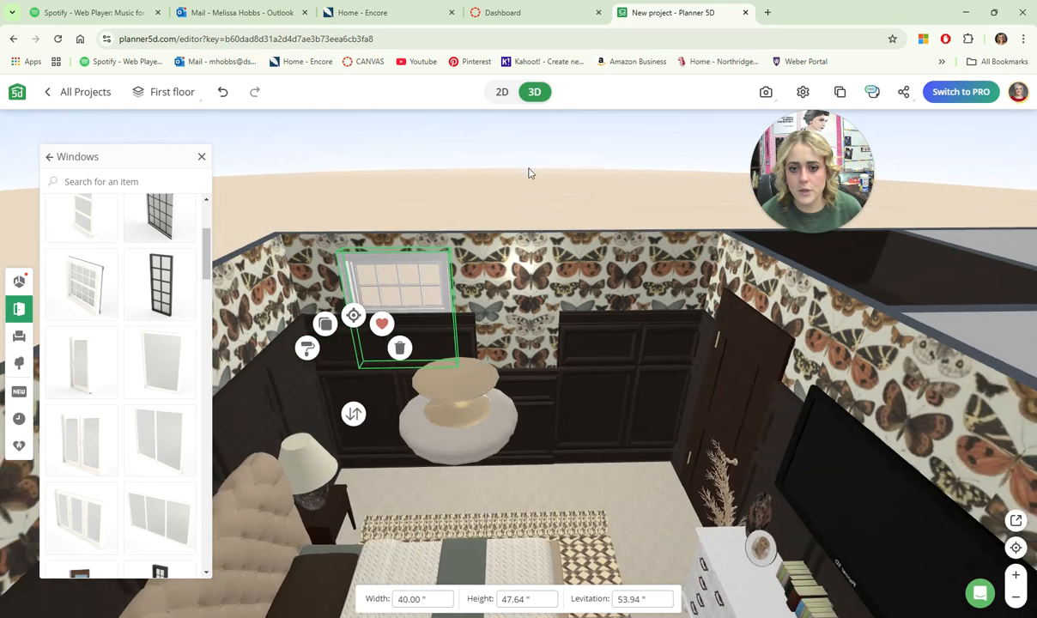
pyautogui.moveTo(438, 306); pyautogui.dragTo(446, 288)
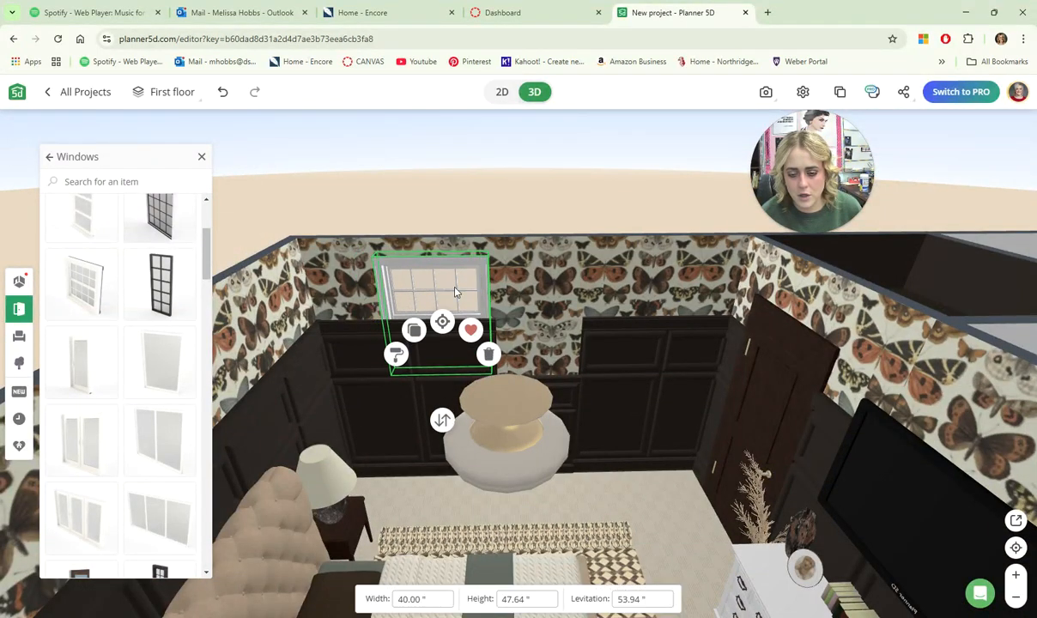
pyautogui.moveTo(481, 202); pyautogui.dragTo(548, 287)
pyautogui.click(473, 353)
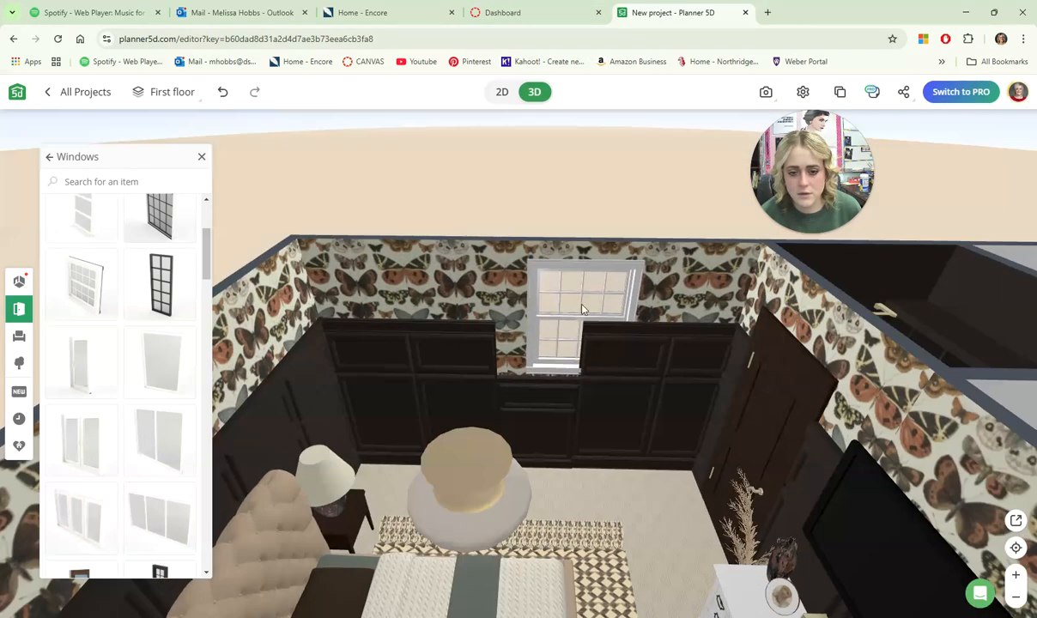
# Duplicate the grid window and space the two windows side by side with a strip of wallpaper between them.
pyautogui.click(547, 271)
pyautogui.click(553, 334)
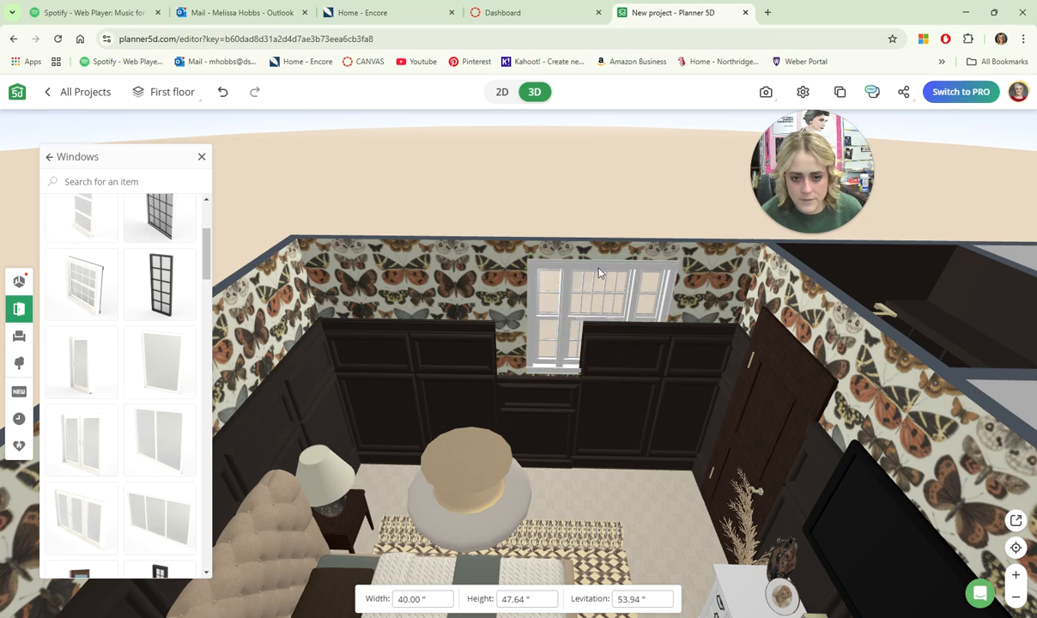
pyautogui.click(599, 273)
pyautogui.moveTo(565, 253); pyautogui.dragTo(580, 269)
pyautogui.moveTo(594, 215); pyautogui.dragTo(571, 206)
pyautogui.click(572, 257)
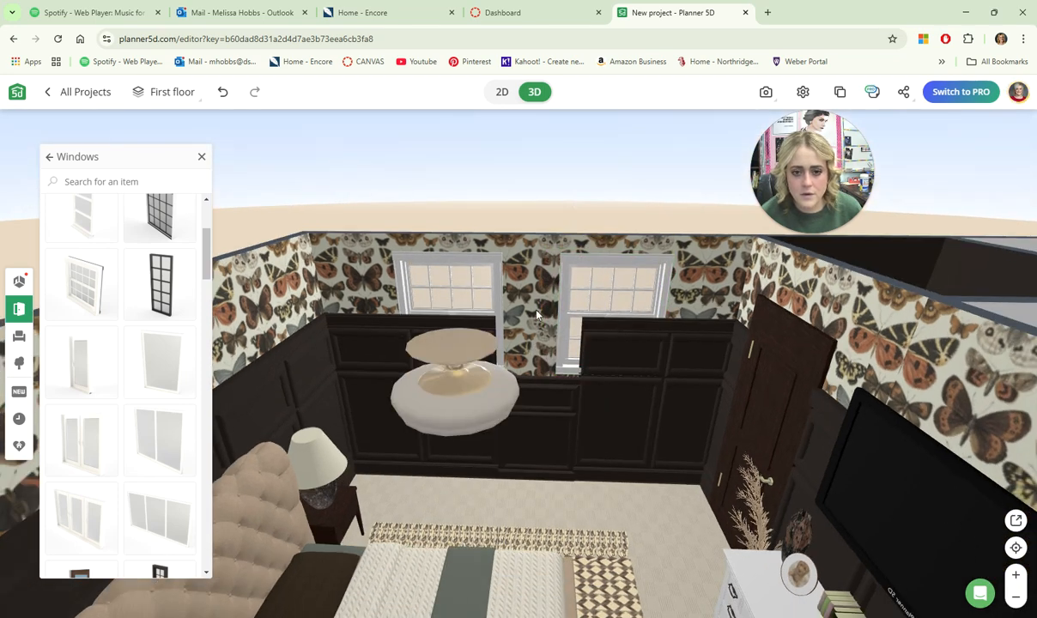
# Reduce the height of the full-height wall panel overlapping the door-side window to 62.06".
pyautogui.moveTo(598, 281); pyautogui.dragTo(569, 240)
pyautogui.scroll(5, 574, 371)
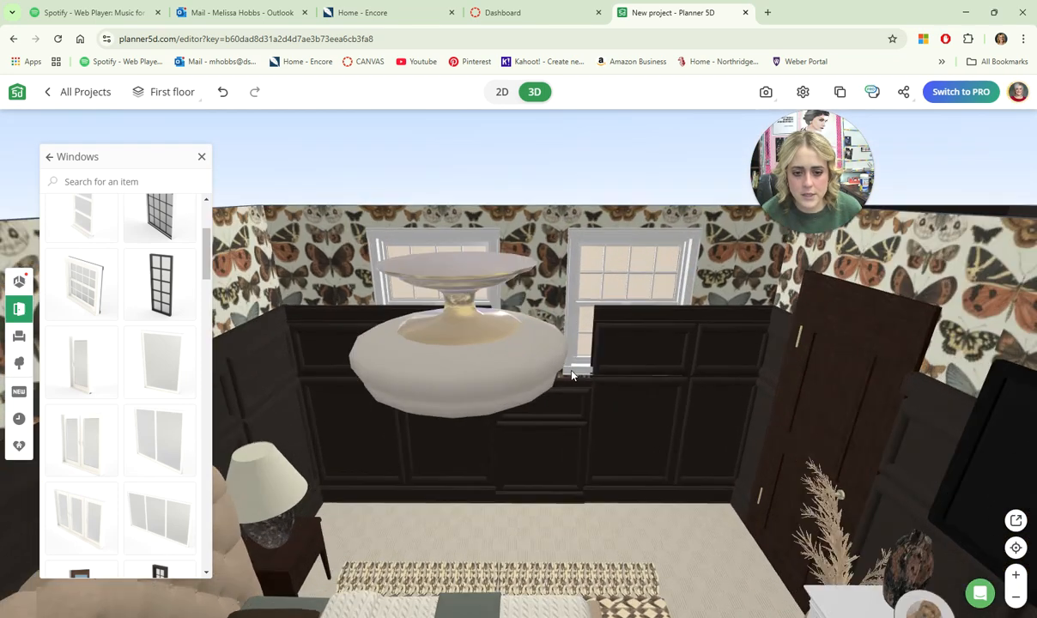
pyautogui.moveTo(574, 371); pyautogui.dragTo(562, 339)
pyautogui.click(563, 405)
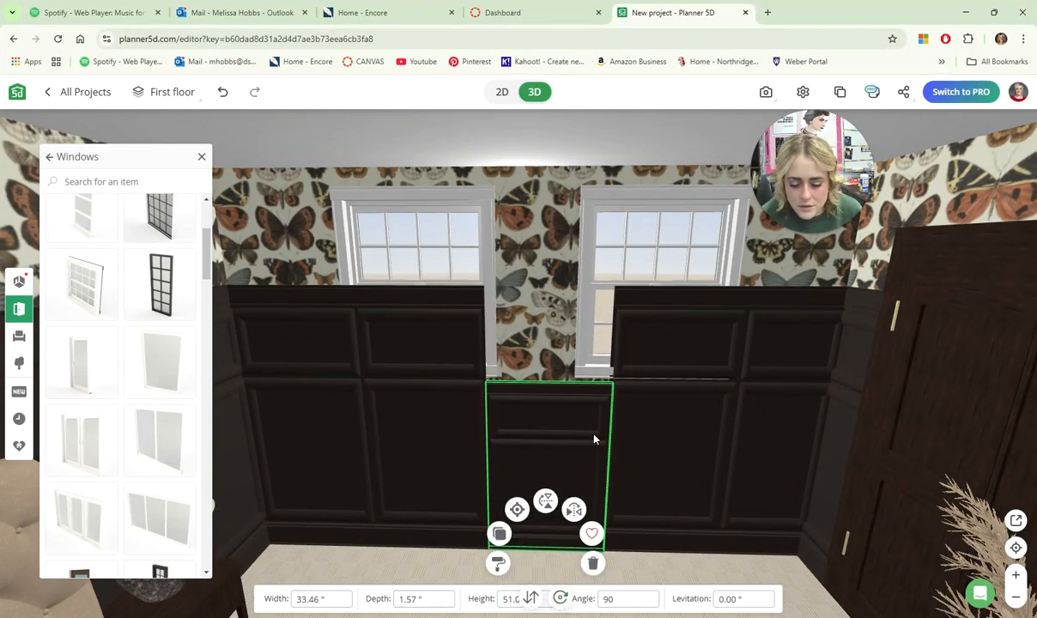
pyautogui.moveTo(594, 438); pyautogui.dragTo(597, 432)
pyautogui.click(654, 410)
pyautogui.click(668, 345)
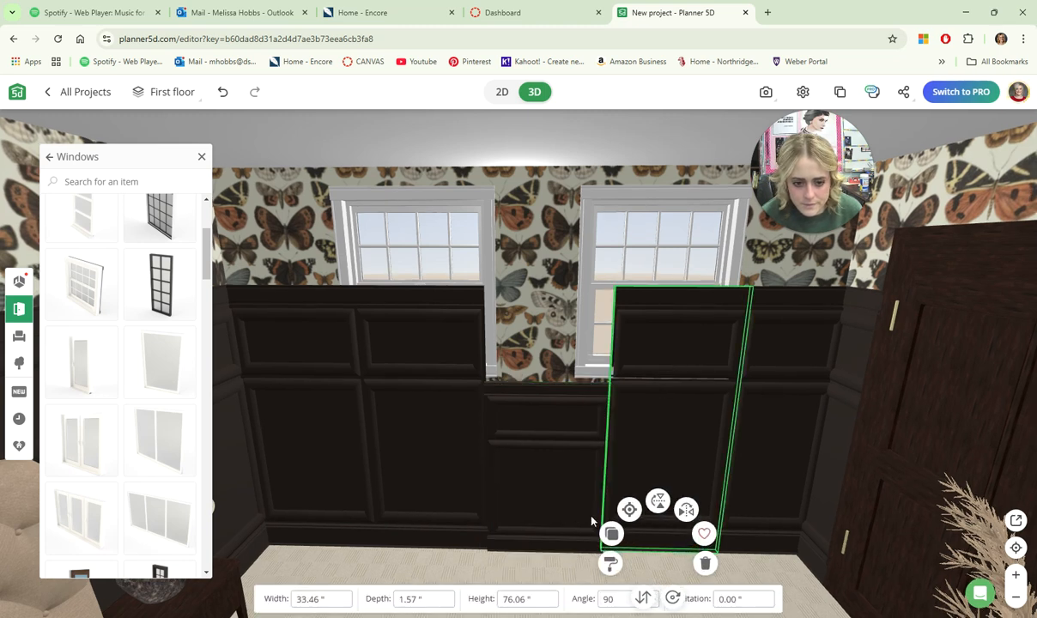
pyautogui.click(551, 603)
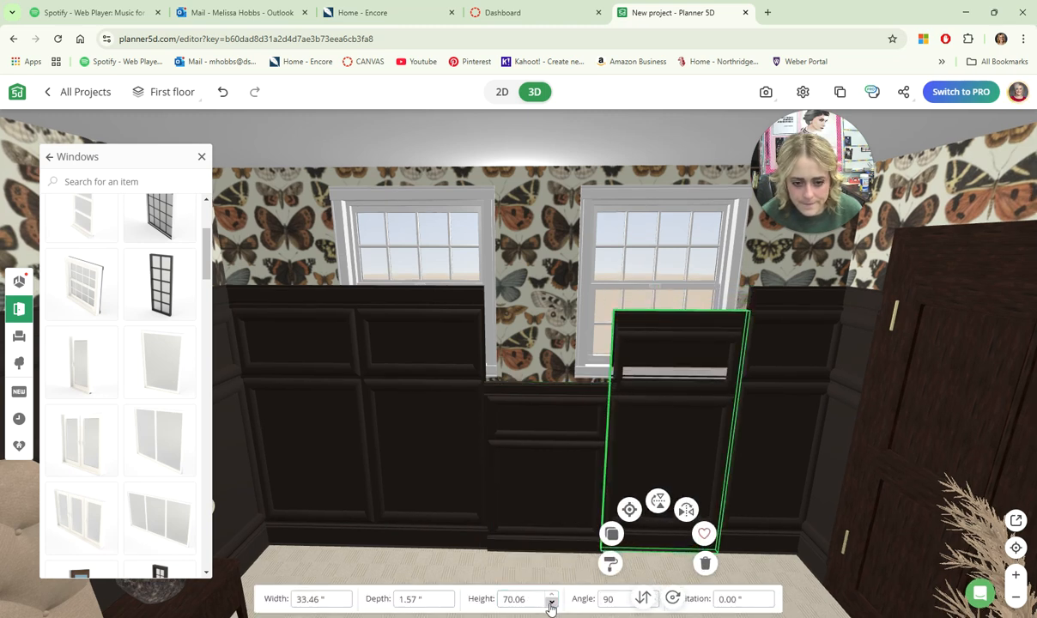
pyautogui.tripleClick(550, 604)
pyautogui.tripleClick(551, 604)
pyautogui.doubleClick(551, 605)
pyautogui.click(706, 354)
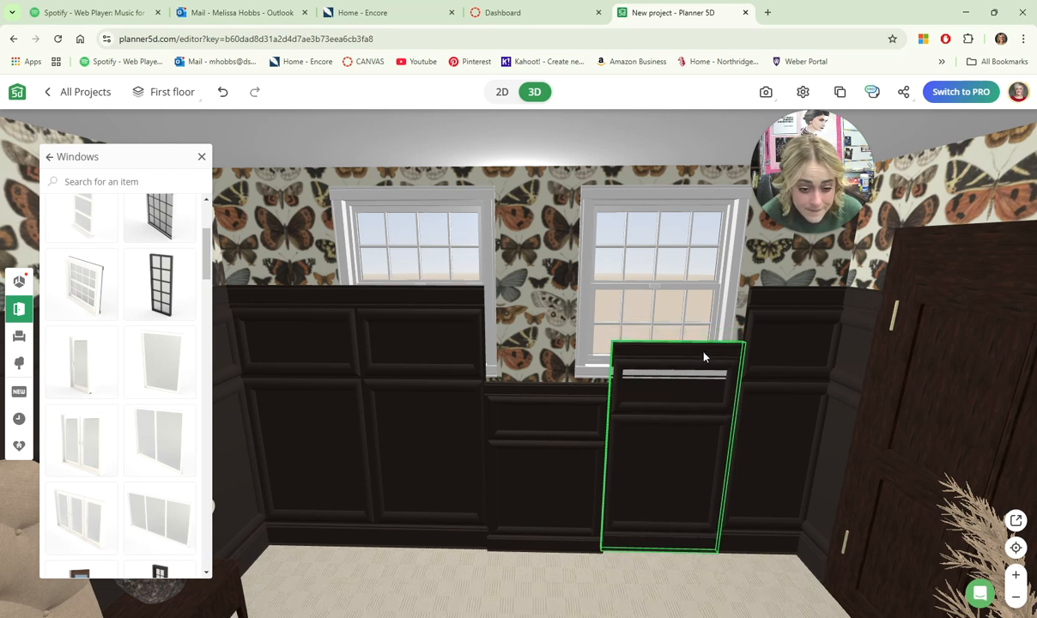
pyautogui.click(655, 434)
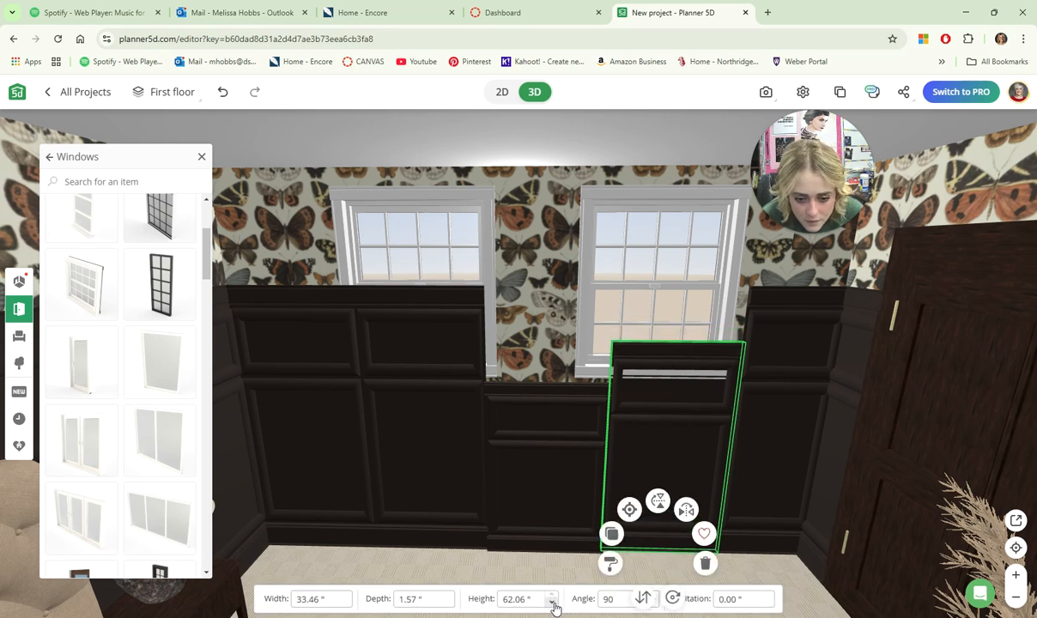
pyautogui.tripleClick(551, 604)
pyautogui.doubleClick(447, 604)
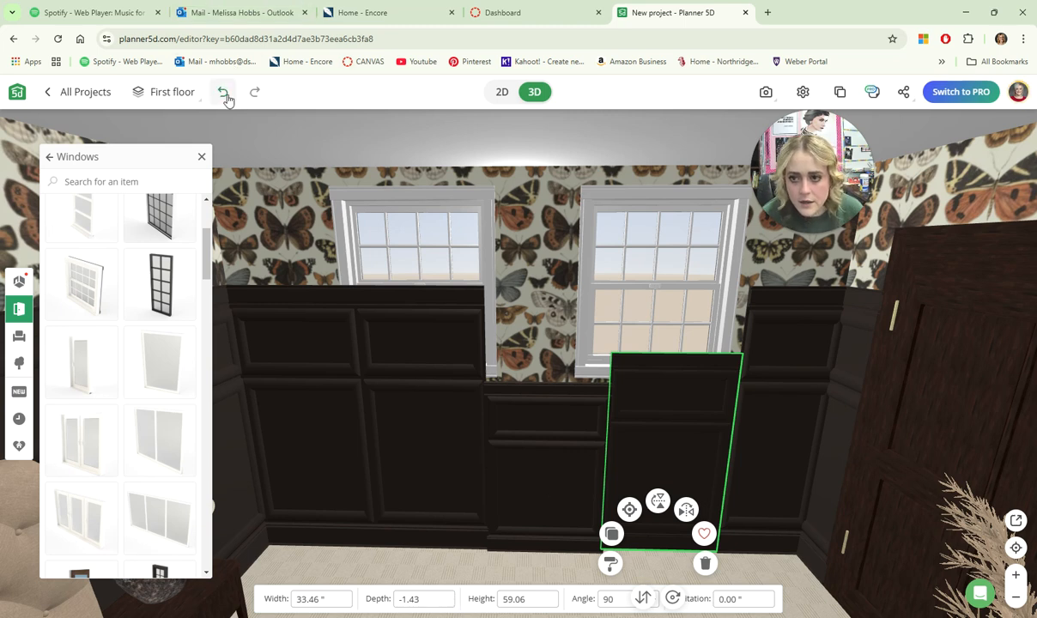
pyautogui.click(224, 92)
pyautogui.click(223, 93)
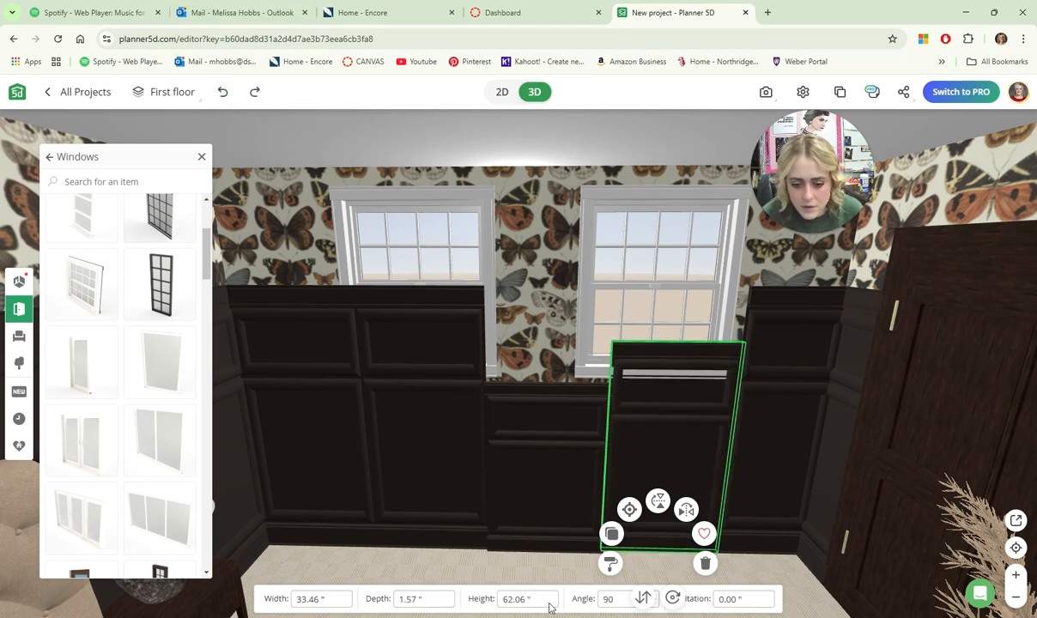
# Lower the panel beneath the door-side window further to a height of 52.06".
pyautogui.click(551, 604)
pyautogui.doubleClick(552, 604)
pyautogui.tripleClick(552, 605)
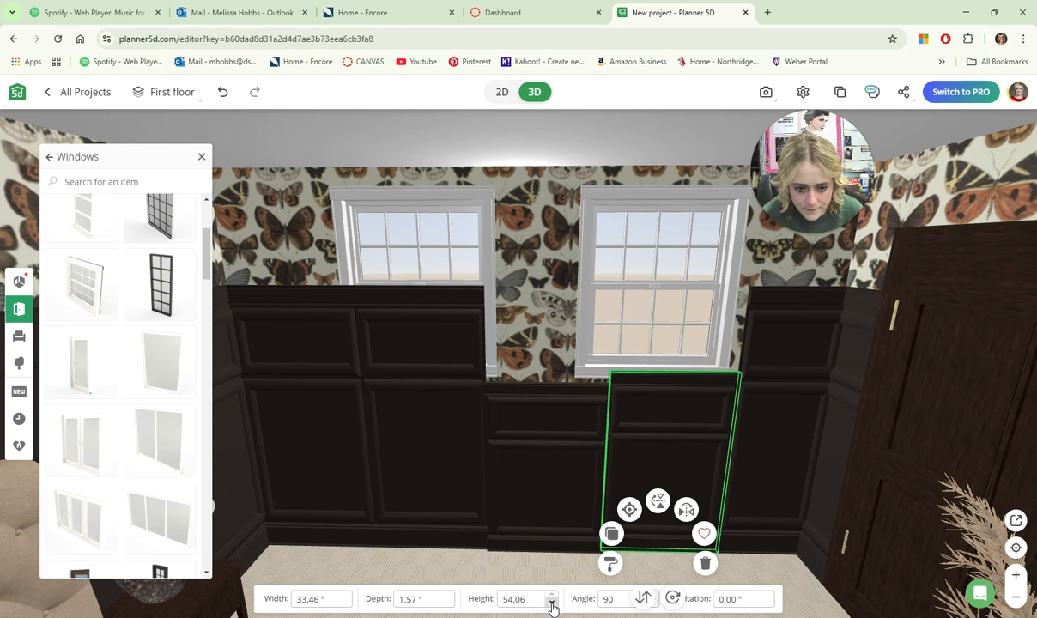
# Delete the panel between the two windows and replace it with a copy of the 52.06" high panel beneath the door-side window.
pyautogui.click(560, 428)
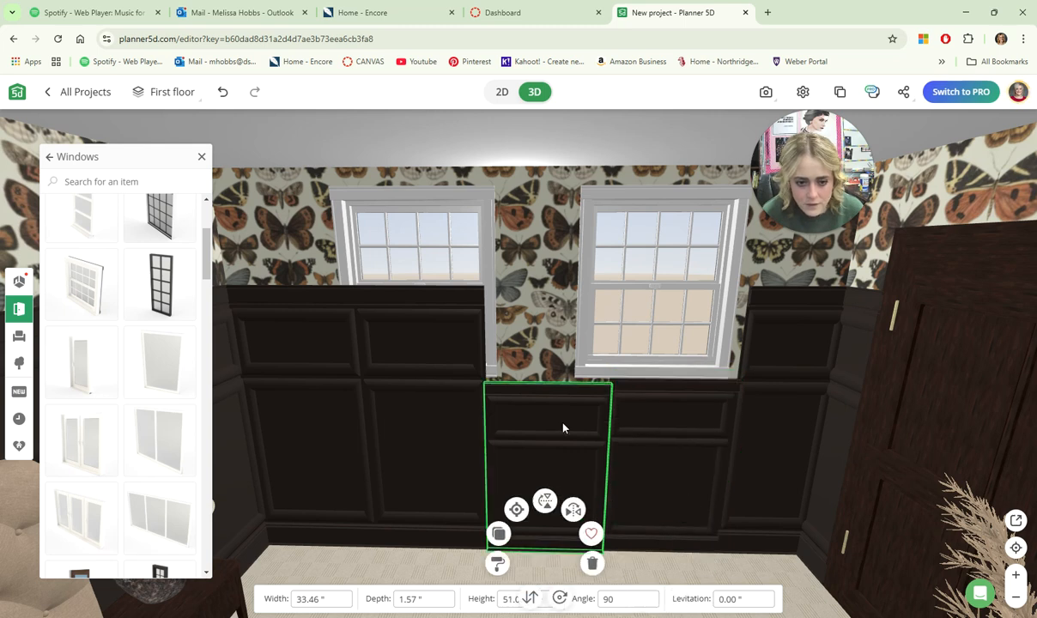
pyautogui.click(586, 563)
pyautogui.click(680, 436)
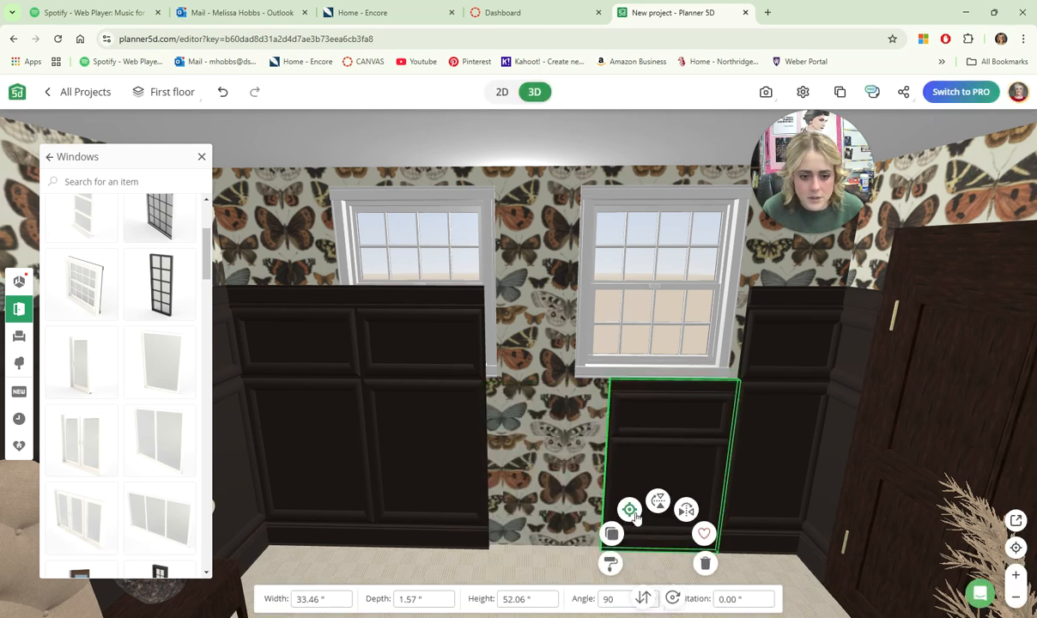
pyautogui.moveTo(616, 185); pyautogui.dragTo(552, 382)
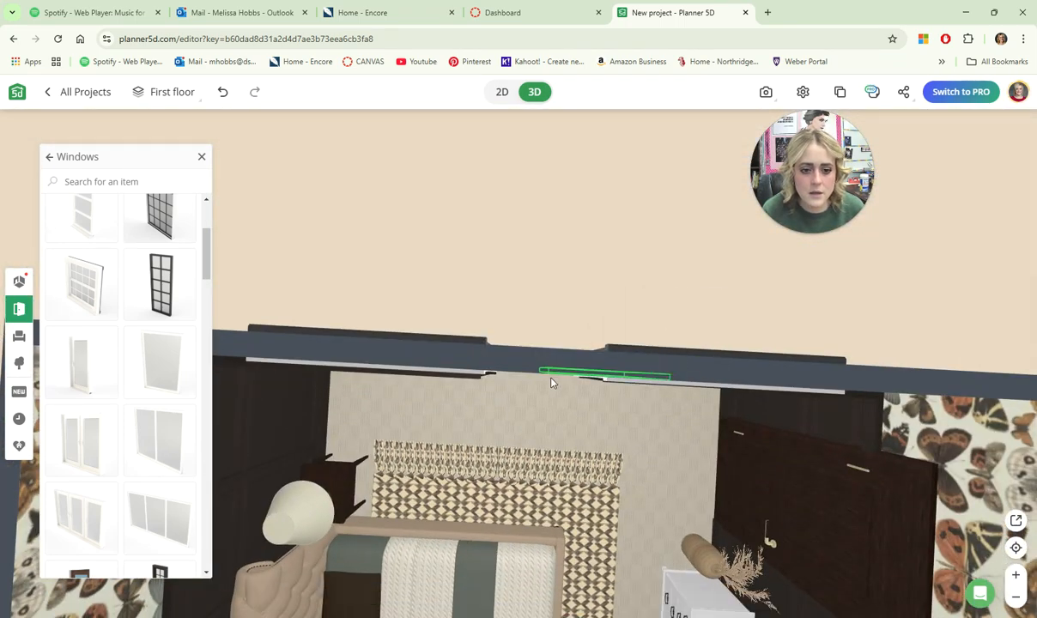
pyautogui.moveTo(587, 322); pyautogui.dragTo(590, 193)
pyautogui.click(577, 446)
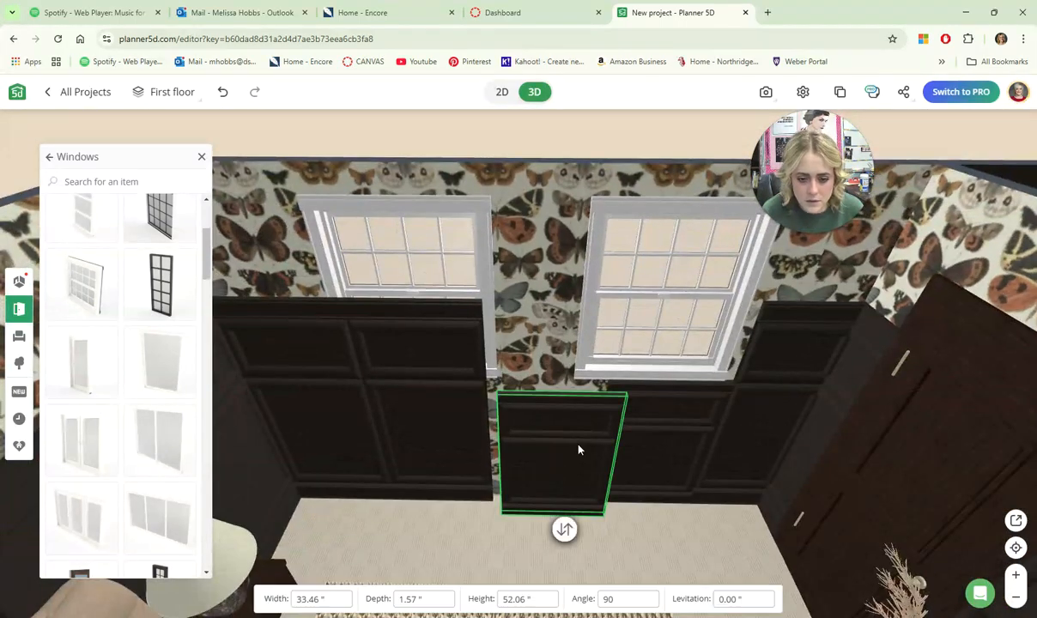
pyautogui.moveTo(577, 446); pyautogui.dragTo(569, 436)
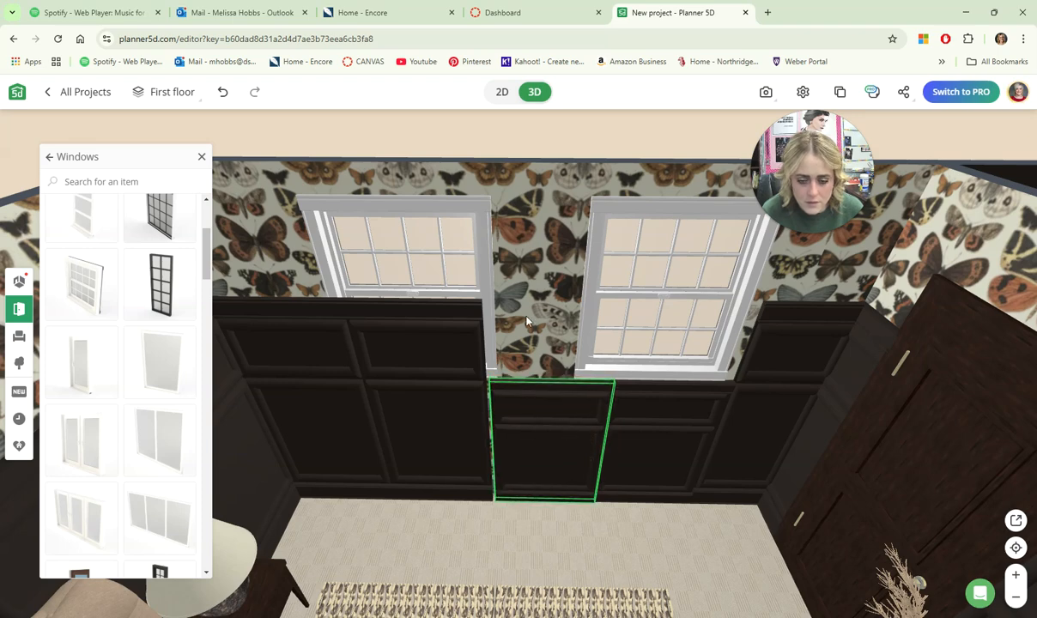
pyautogui.moveTo(490, 156); pyautogui.dragTo(476, 372)
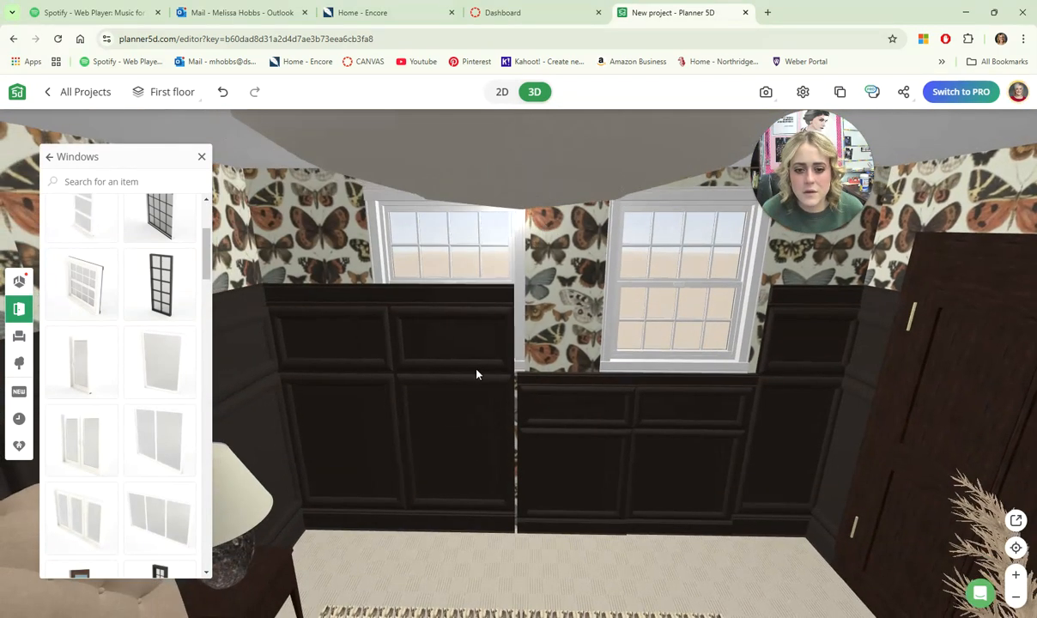
# Delete the full-height panel overlapping the bed-side window and narrow the adjoining corner panel so it stops at the window frame.
pyautogui.click(474, 373)
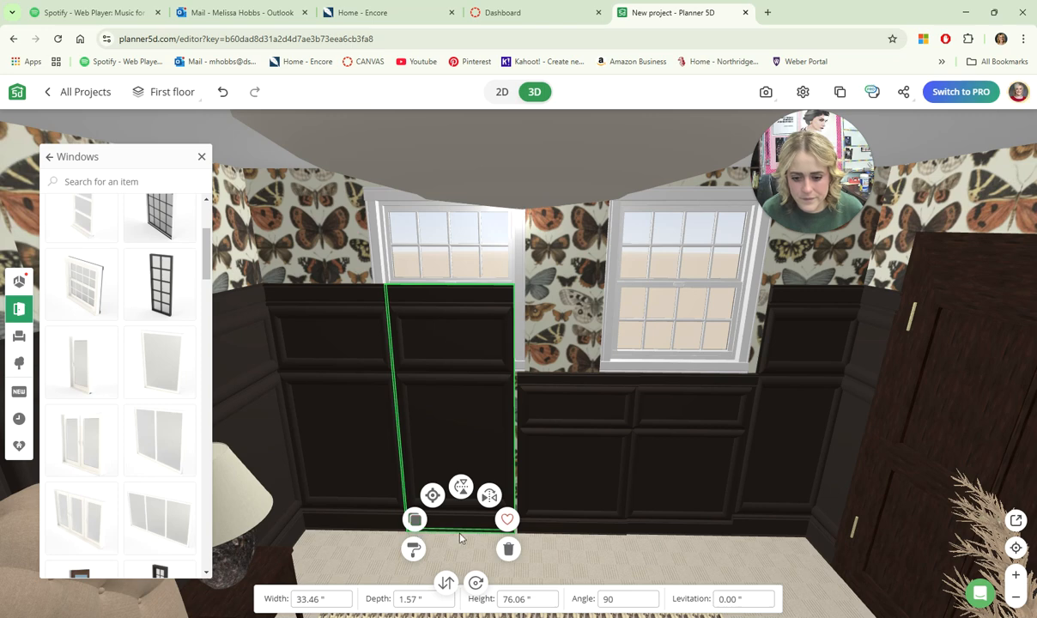
pyautogui.click(507, 555)
pyautogui.moveTo(446, 338); pyautogui.dragTo(490, 339)
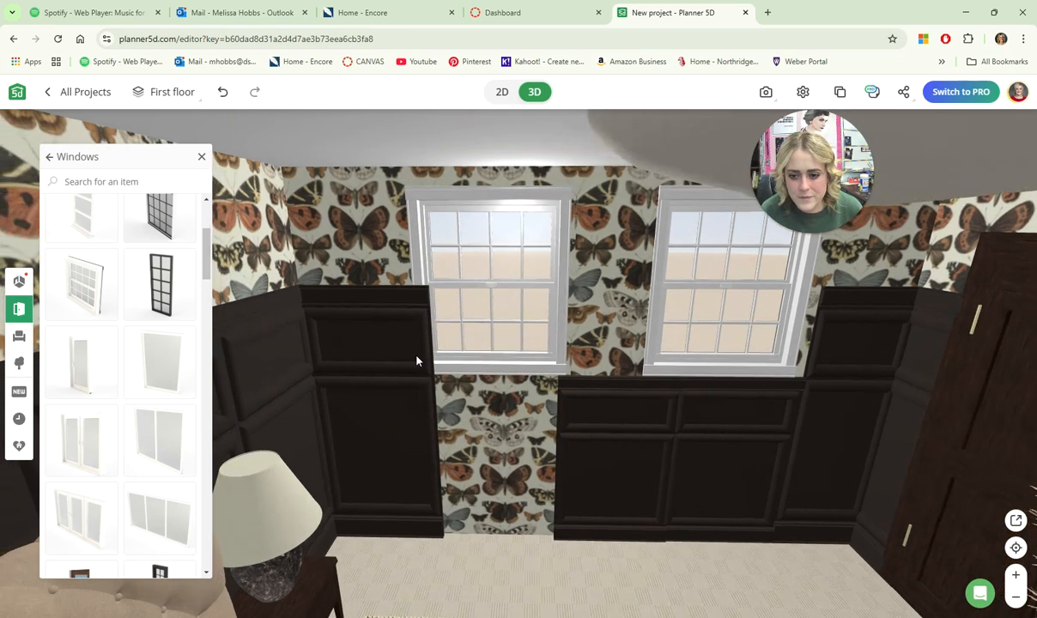
pyautogui.click(415, 360)
pyautogui.click(346, 604)
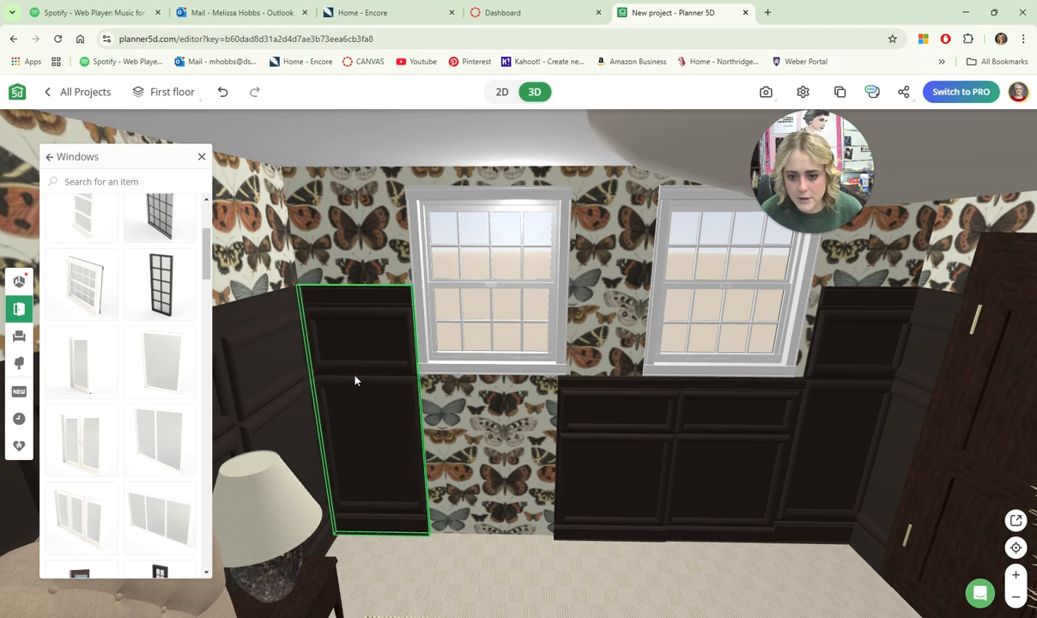
# Duplicate the 52.06" high panel, place the copy beneath the bed-side window and set its width to 35.46".
pyautogui.moveTo(355, 380); pyautogui.dragTo(612, 398)
pyautogui.click(563, 531)
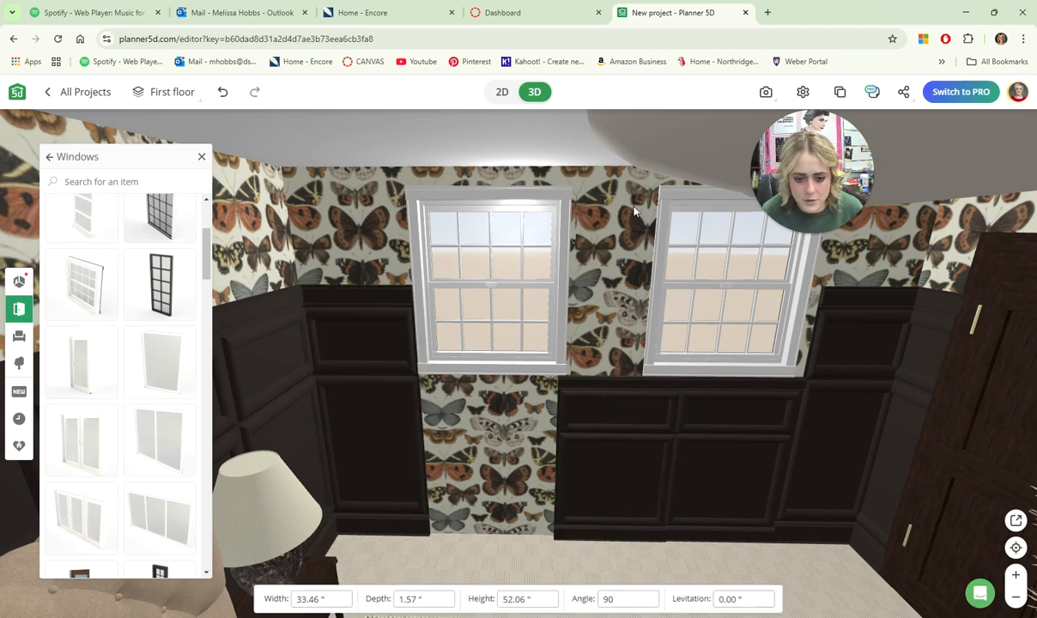
pyautogui.moveTo(633, 209); pyautogui.dragTo(544, 363)
pyautogui.click(642, 331)
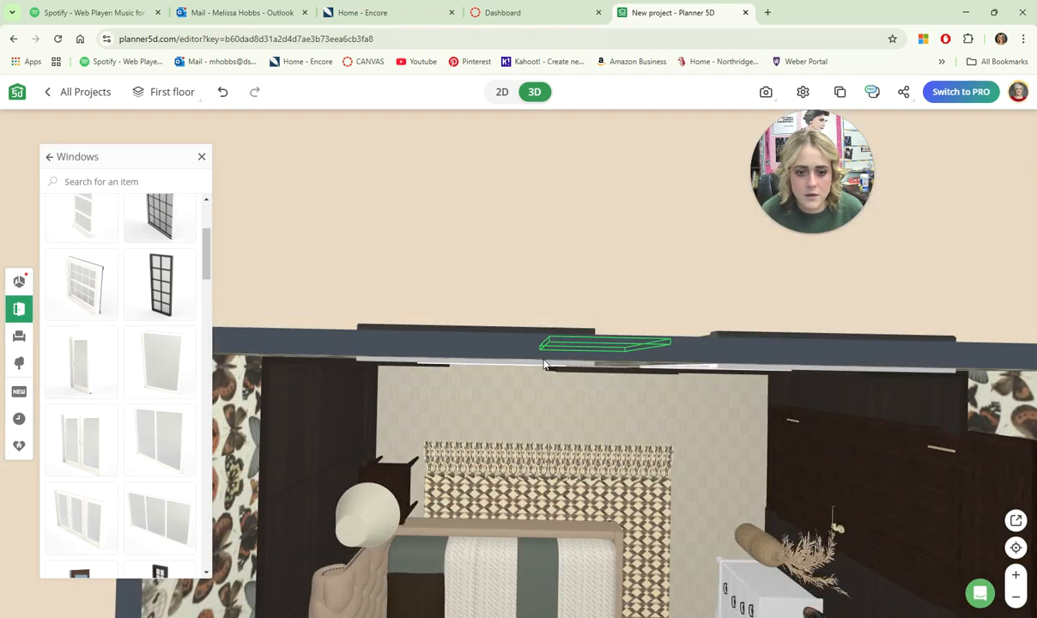
pyautogui.moveTo(550, 314); pyautogui.dragTo(558, 133)
pyautogui.moveTo(587, 448); pyautogui.dragTo(538, 436)
pyautogui.click(552, 447)
pyautogui.click(411, 569)
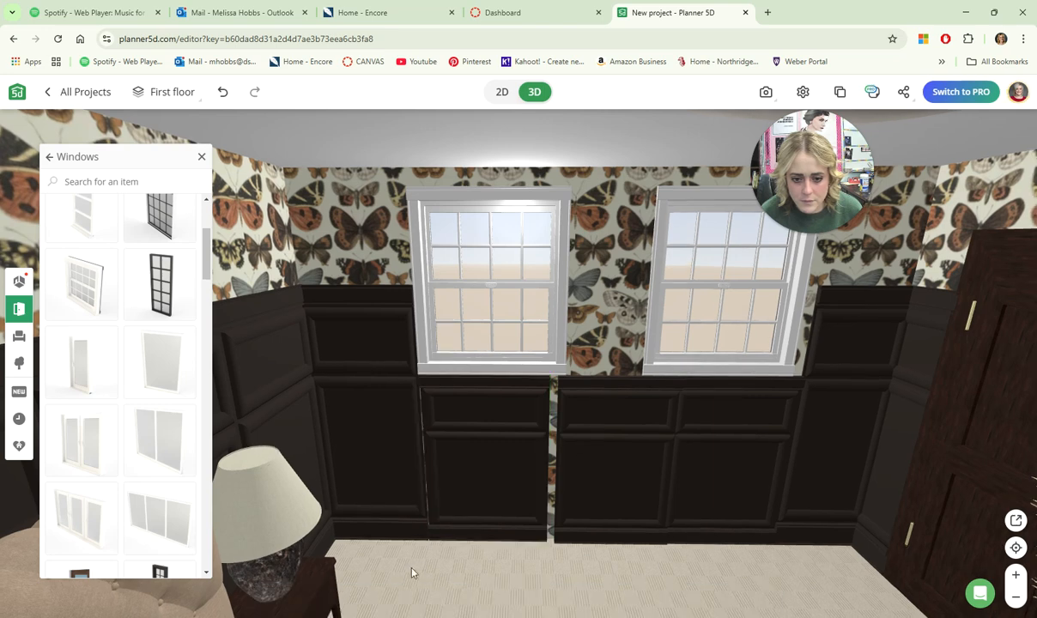
# Slide the middle low panel against the panel beneath the bed-side window to cover the wallpaper gap.
pyautogui.click(614, 436)
pyautogui.moveTo(642, 428); pyautogui.dragTo(636, 428)
pyautogui.click(607, 324)
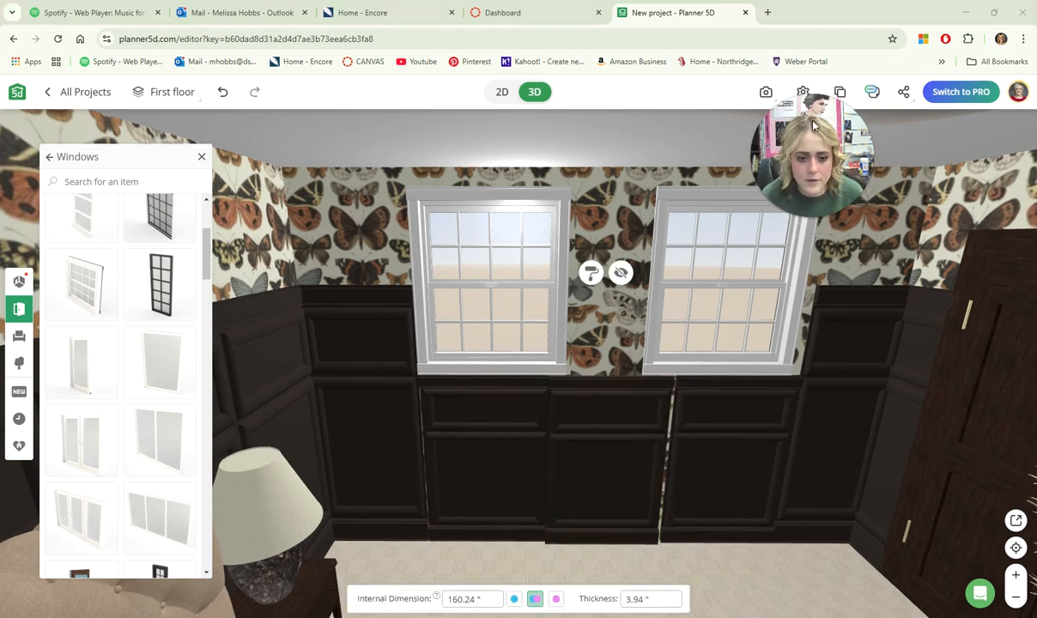
pyautogui.moveTo(648, 219); pyautogui.dragTo(633, 270)
pyautogui.moveTo(569, 405); pyautogui.dragTo(569, 365)
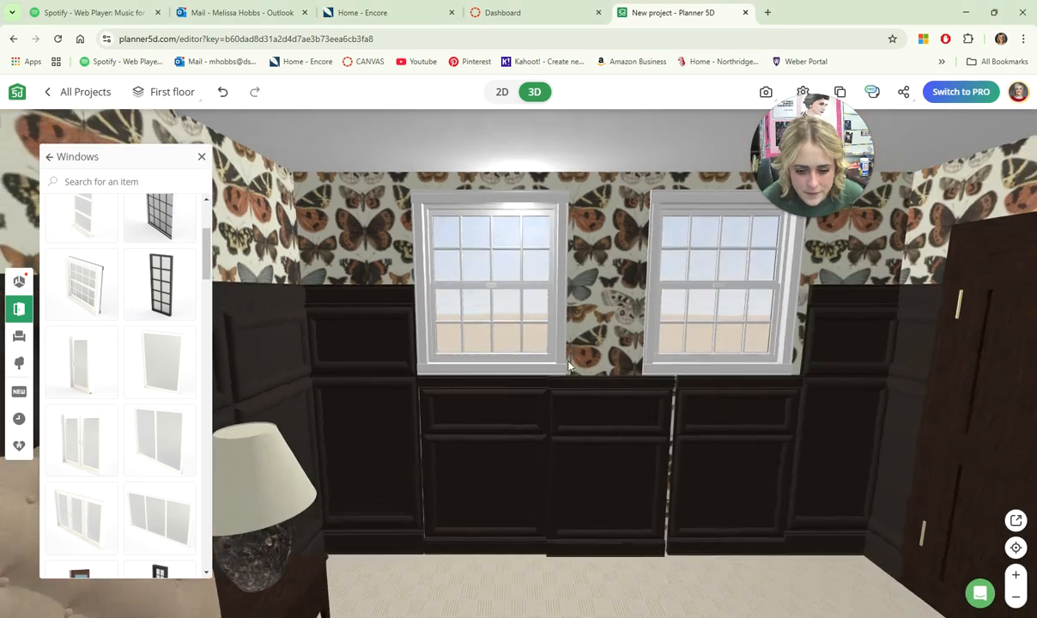
pyautogui.scroll(1, 571, 436)
# Move the door-side low panel tight against the middle panel so no wallpaper shows between them.
pyautogui.click(506, 444)
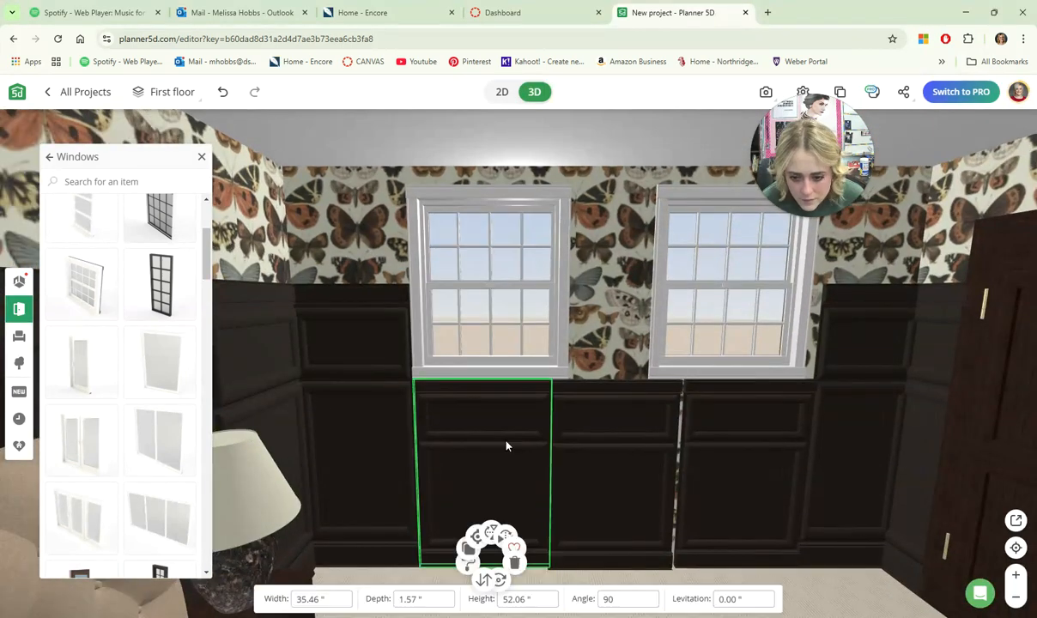
pyautogui.click(603, 440)
pyautogui.moveTo(604, 440); pyautogui.dragTo(740, 434)
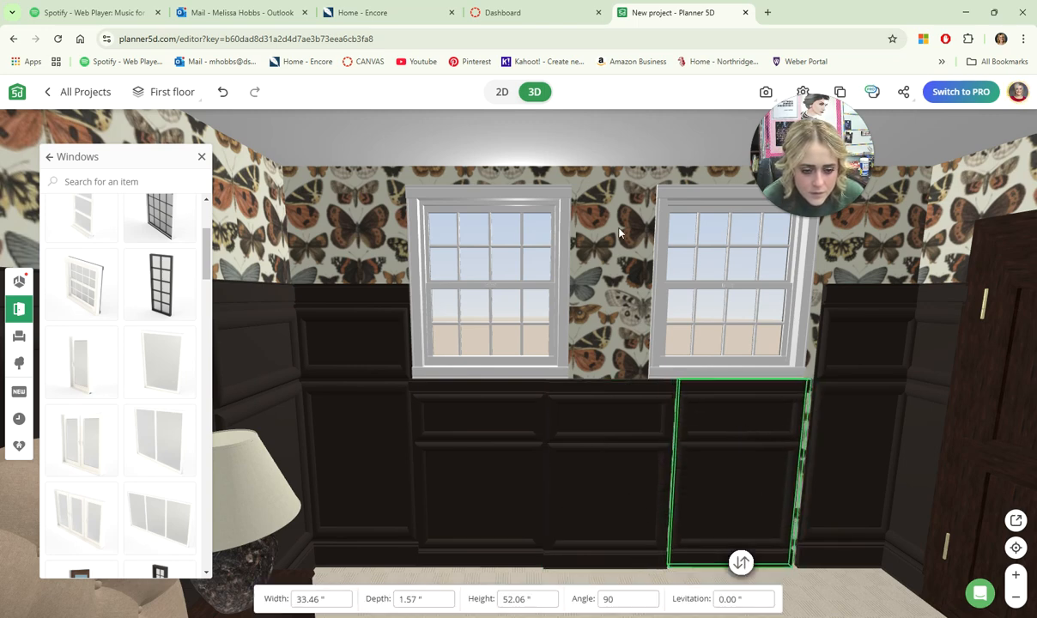
pyautogui.click(709, 259)
pyautogui.moveTo(709, 259); pyautogui.dragTo(611, 262)
pyautogui.click(618, 479)
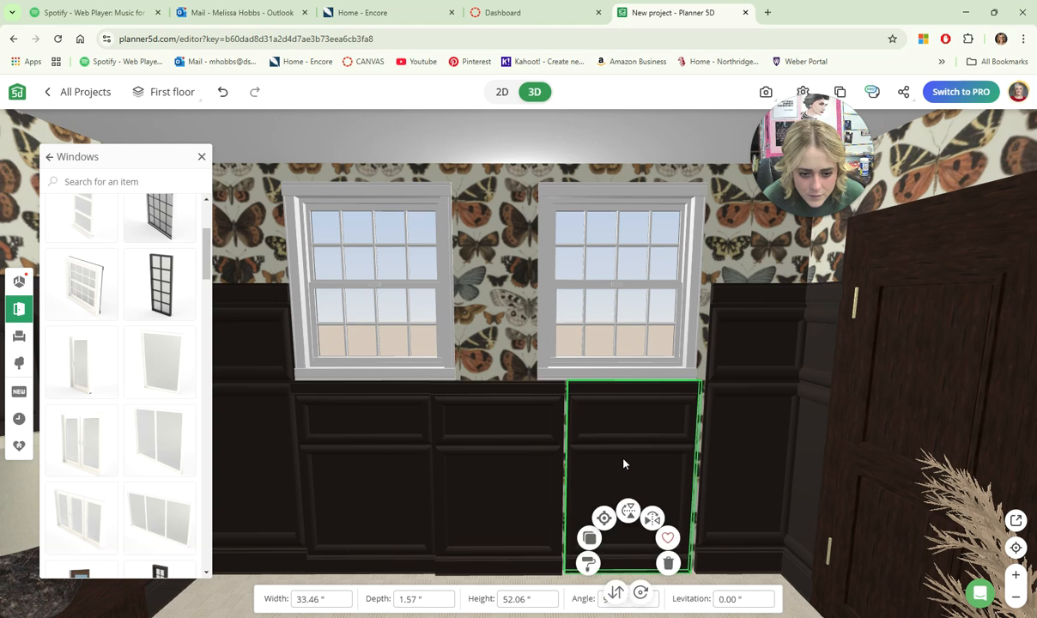
pyautogui.moveTo(622, 458); pyautogui.dragTo(626, 462)
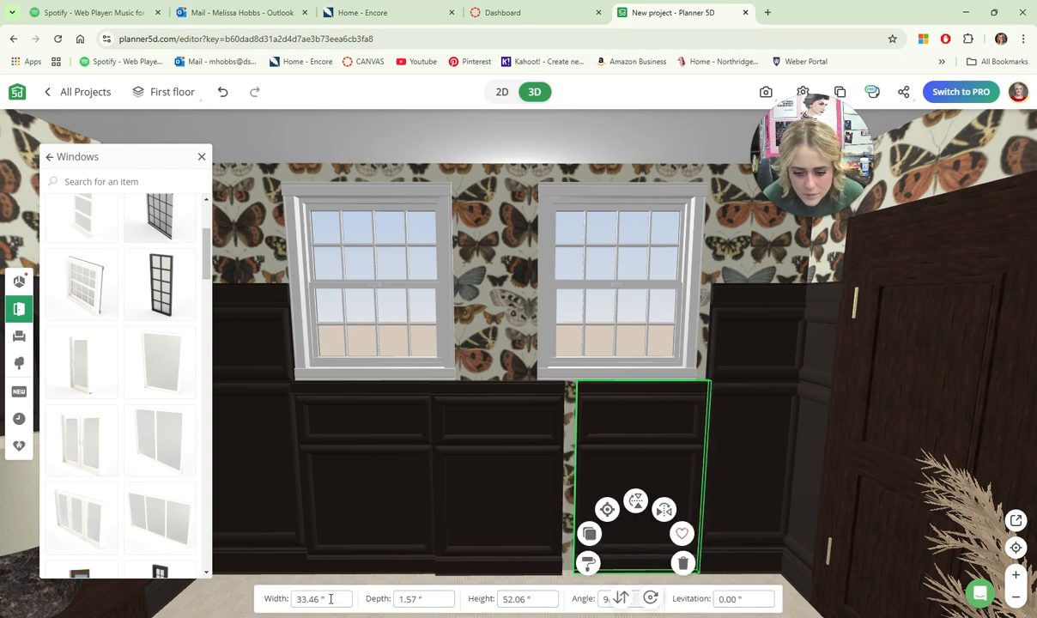
pyautogui.moveTo(624, 405); pyautogui.dragTo(612, 405)
# Widen the full-height corner panel near the door and position it against the door-side low panel to close the remaining gap.
pyautogui.click(712, 431)
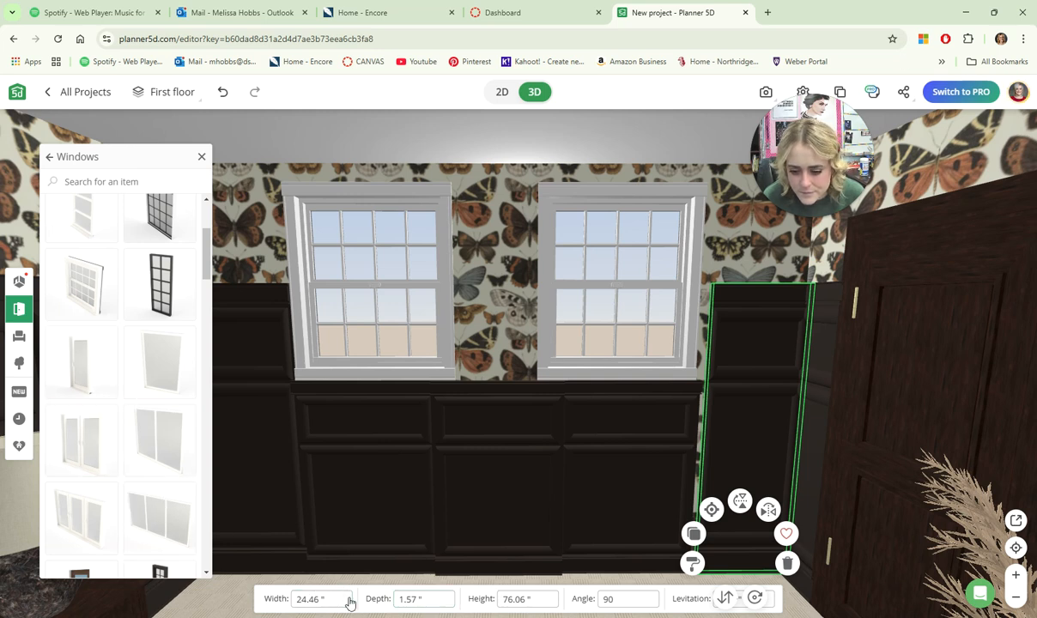
pyautogui.moveTo(730, 339); pyautogui.dragTo(745, 340)
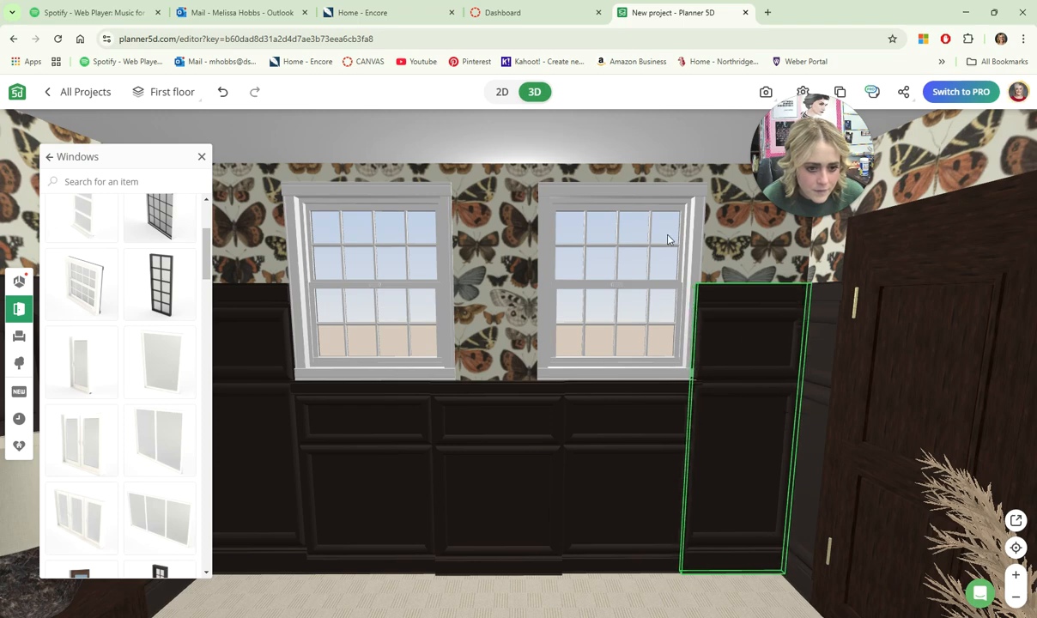
pyautogui.click(655, 210)
# Push the middle low panel back flush with its neighbours and check the panelling beneath both windows.
pyautogui.moveTo(684, 241); pyautogui.dragTo(665, 258)
pyautogui.scroll(-5, 603, 331)
pyautogui.moveTo(603, 330); pyautogui.dragTo(582, 432)
pyautogui.click(532, 438)
pyautogui.moveTo(513, 423); pyautogui.dragTo(513, 421)
pyautogui.click(511, 188)
pyautogui.scroll(5, 579, 305)
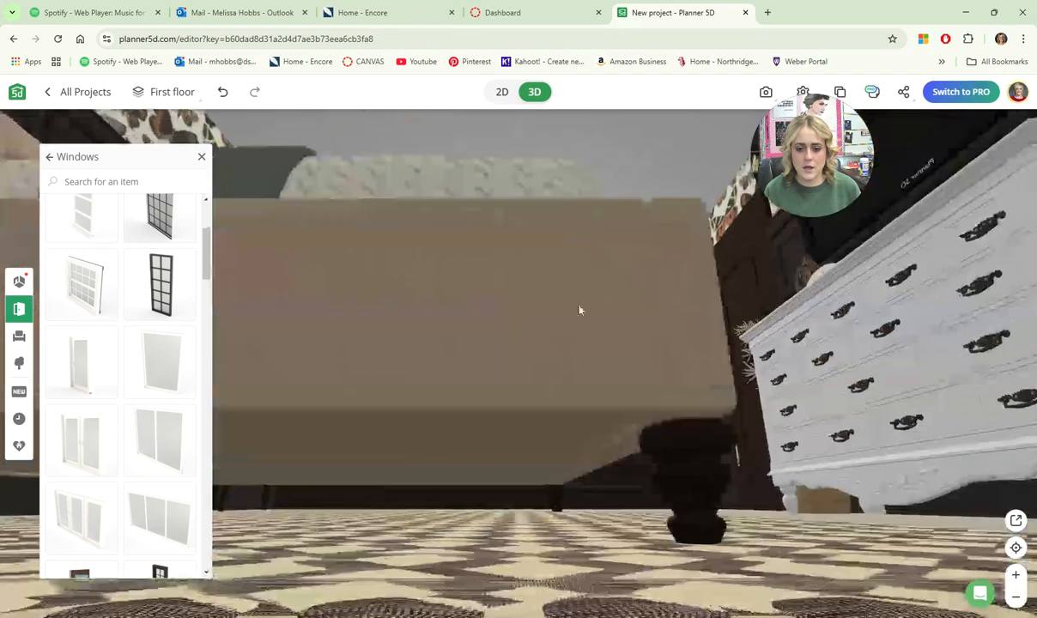
pyautogui.scroll(-5, 560, 436)
pyautogui.scroll(5, 555, 419)
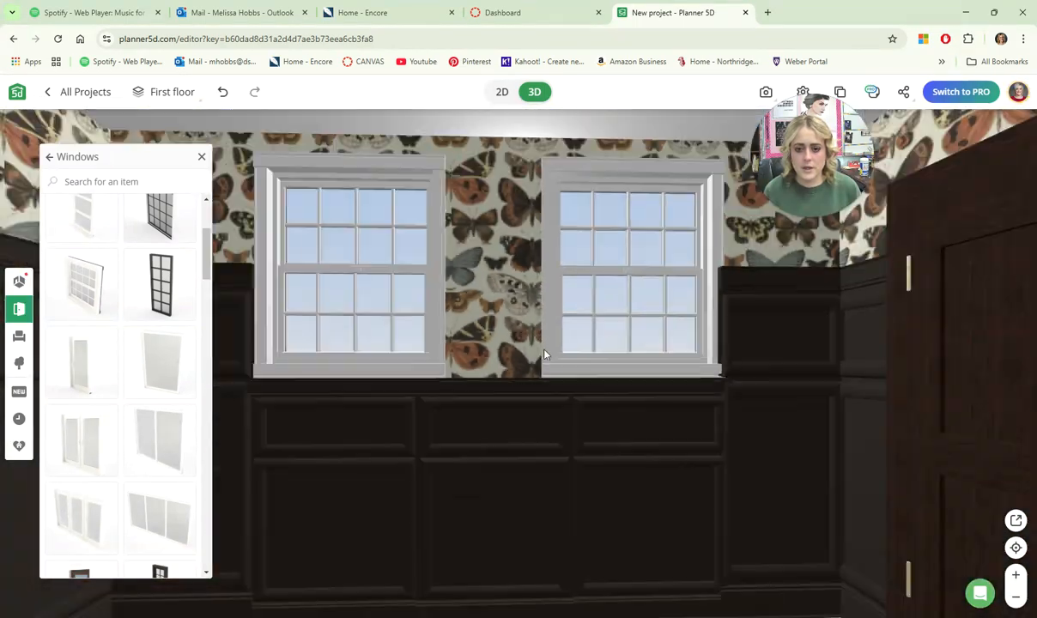
pyautogui.scroll(-5, 532, 378)
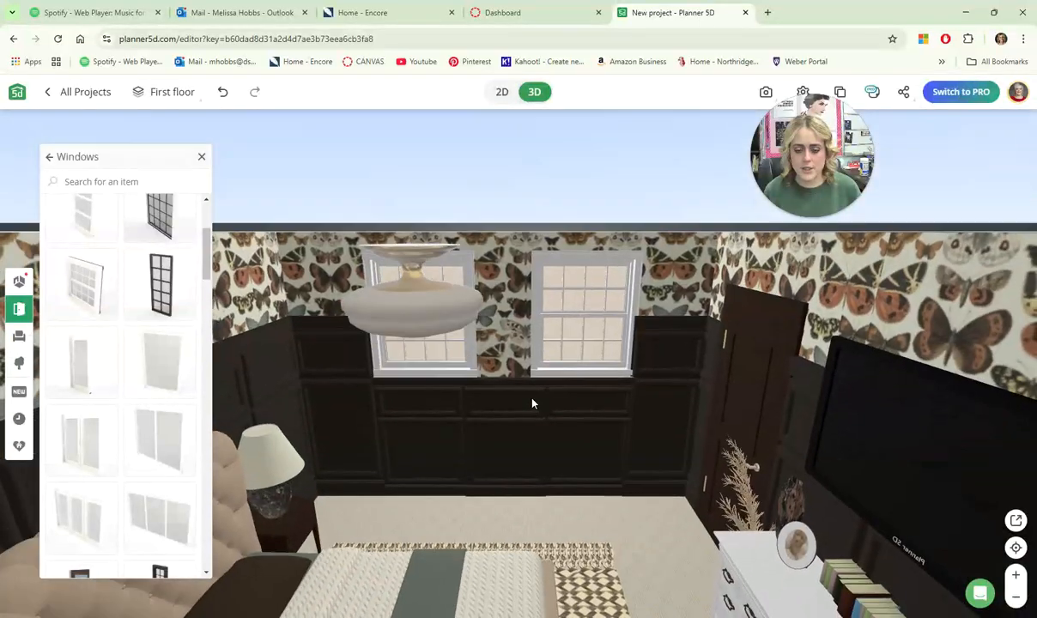
# Find the curtains and blinds in the interior catalogue and add the beige curtain pair to the bedroom.
pyautogui.click(48, 158)
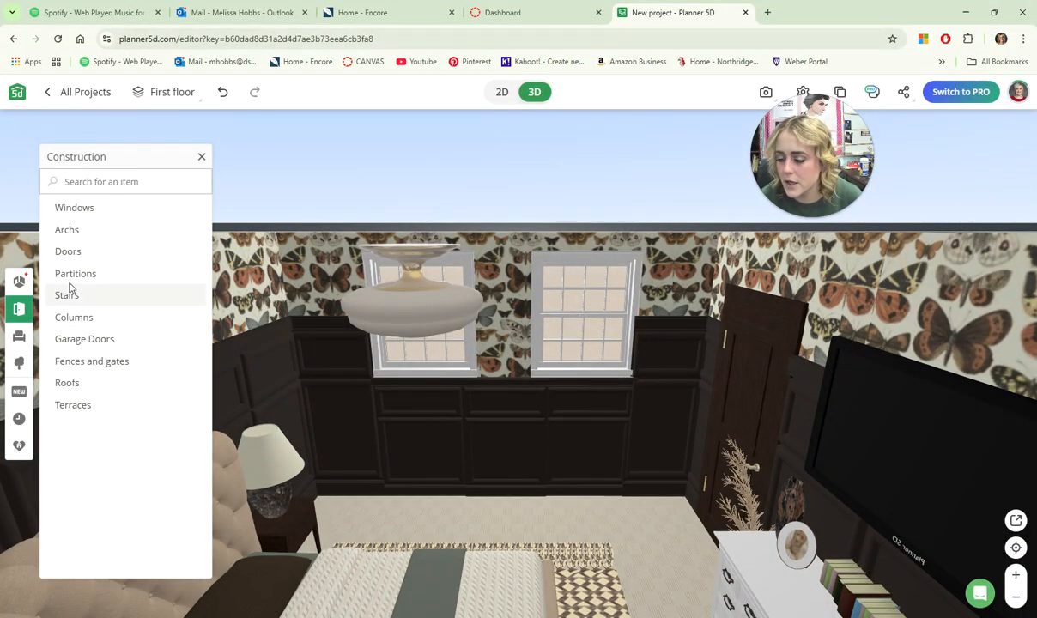
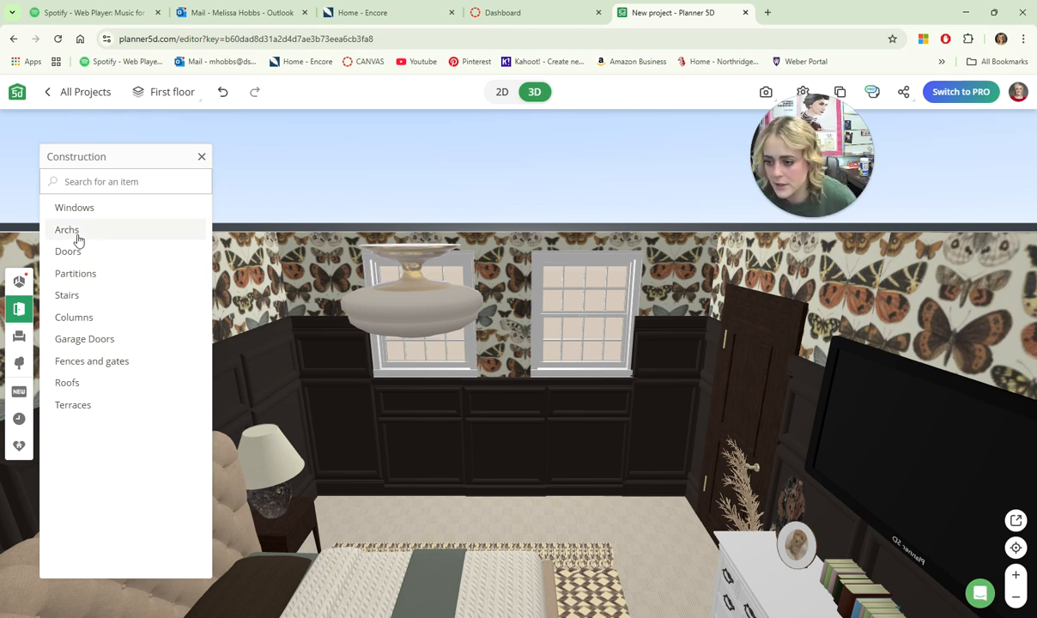
pyautogui.click(26, 335)
pyautogui.scroll(-5, 91, 395)
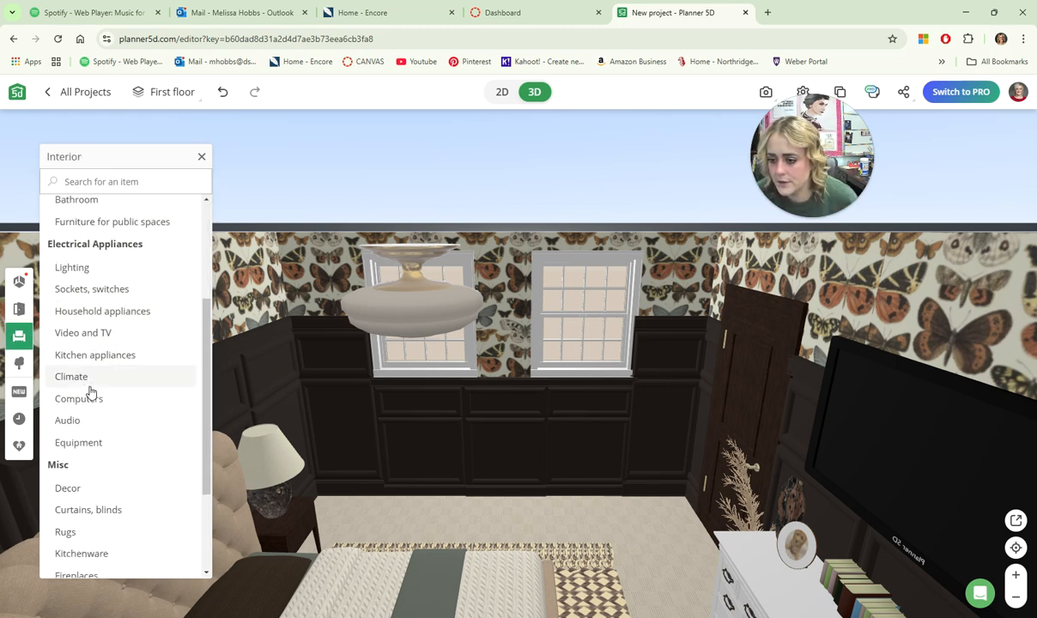
pyautogui.click(98, 368)
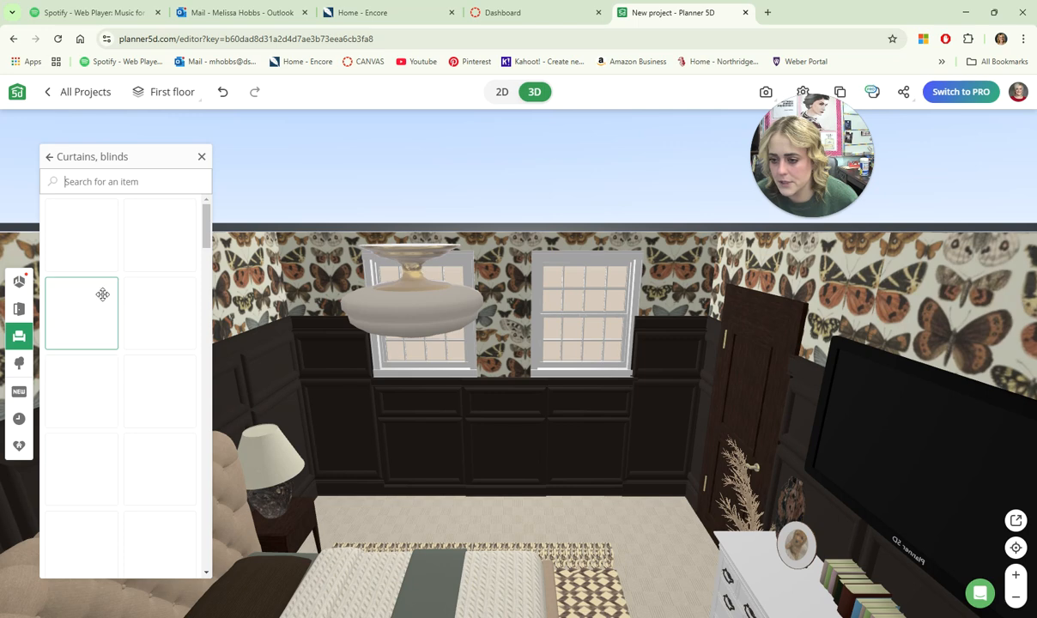
pyautogui.scroll(-1, 139, 336)
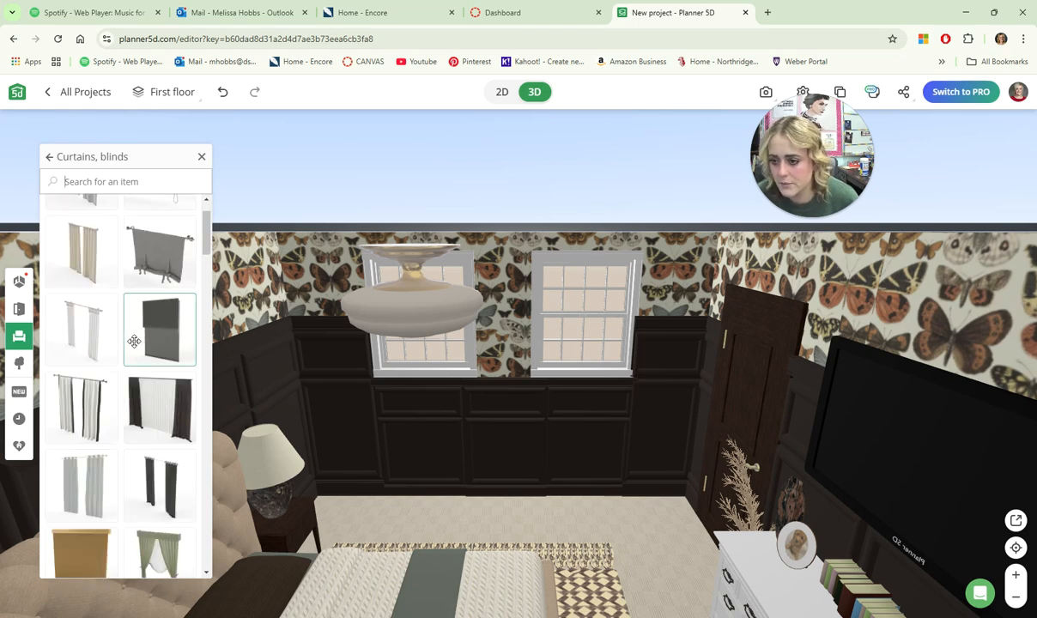
pyautogui.scroll(1, 120, 322)
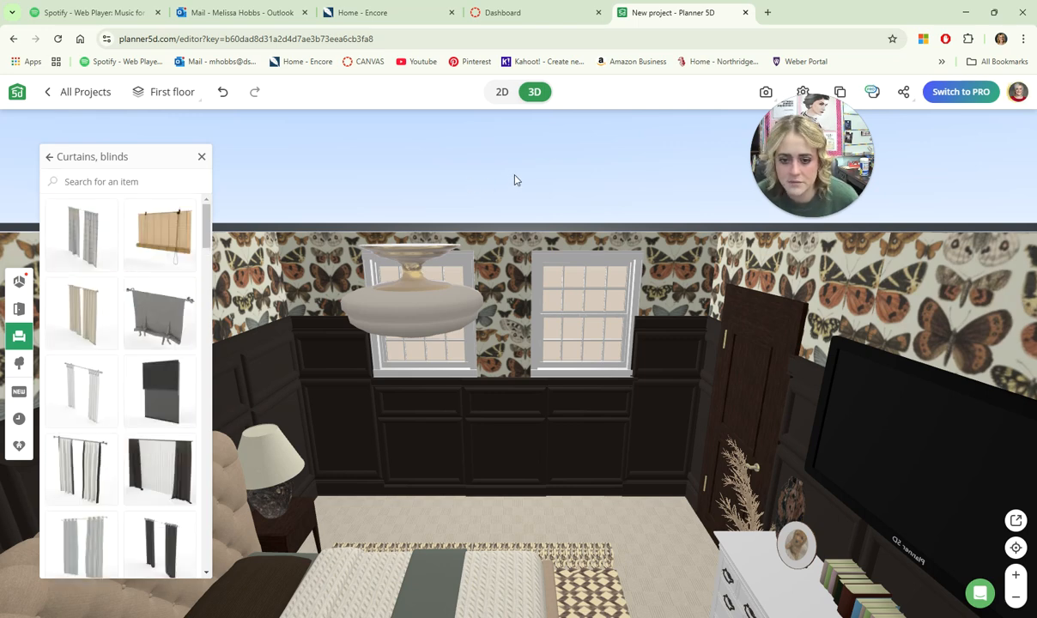
pyautogui.moveTo(515, 180); pyautogui.dragTo(496, 226)
pyautogui.click(506, 306)
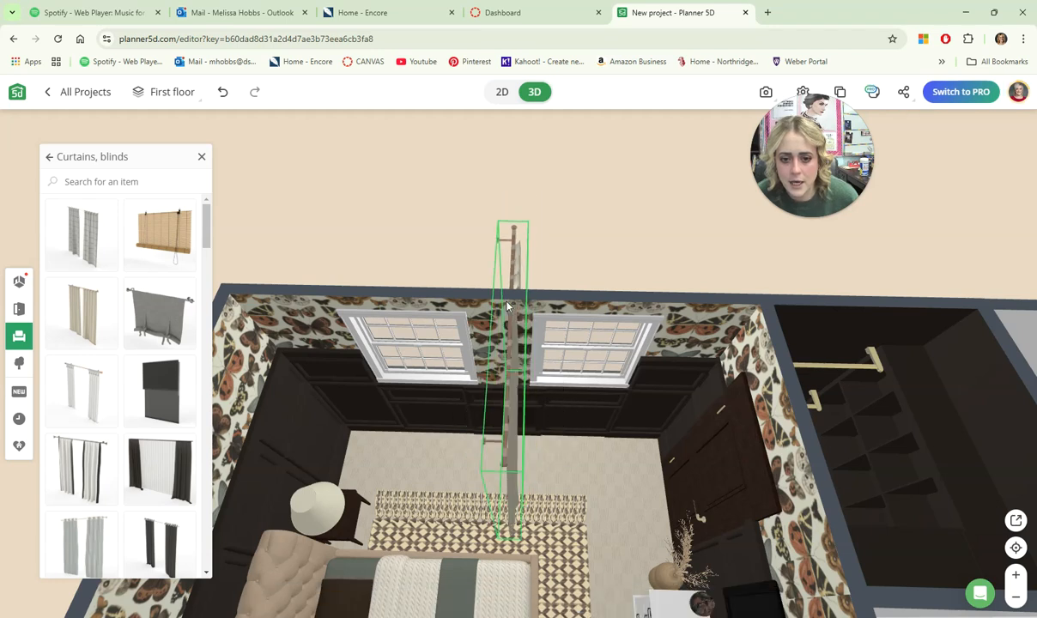
# Rotate the curtain pair to a 90° angle and place it against the wall over the bed-side window.
pyautogui.moveTo(506, 307); pyautogui.dragTo(471, 365)
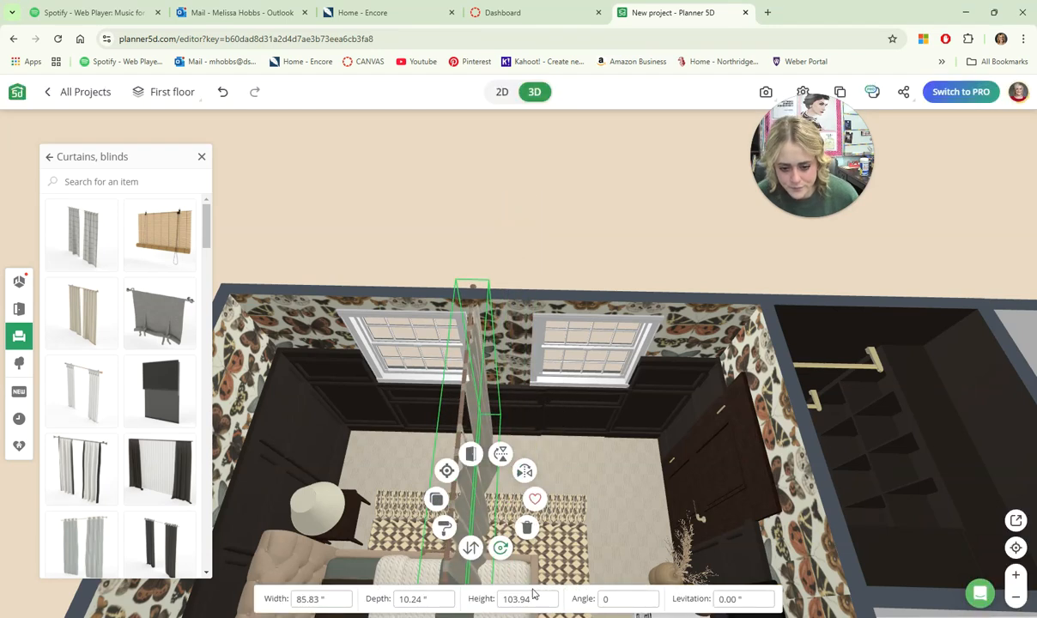
pyautogui.write('90')
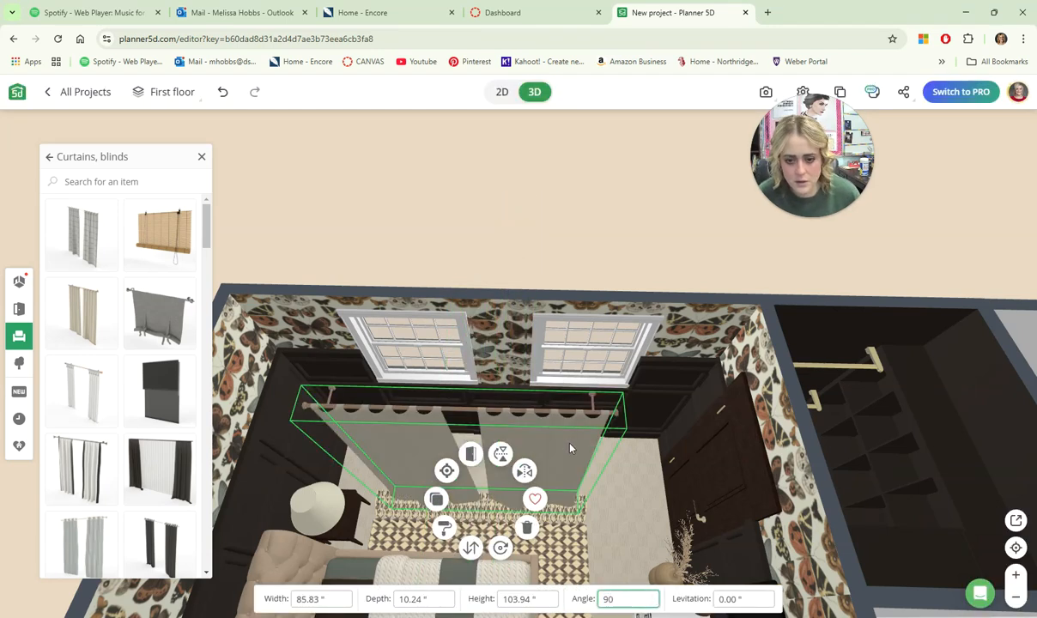
pyautogui.moveTo(569, 447); pyautogui.dragTo(525, 338)
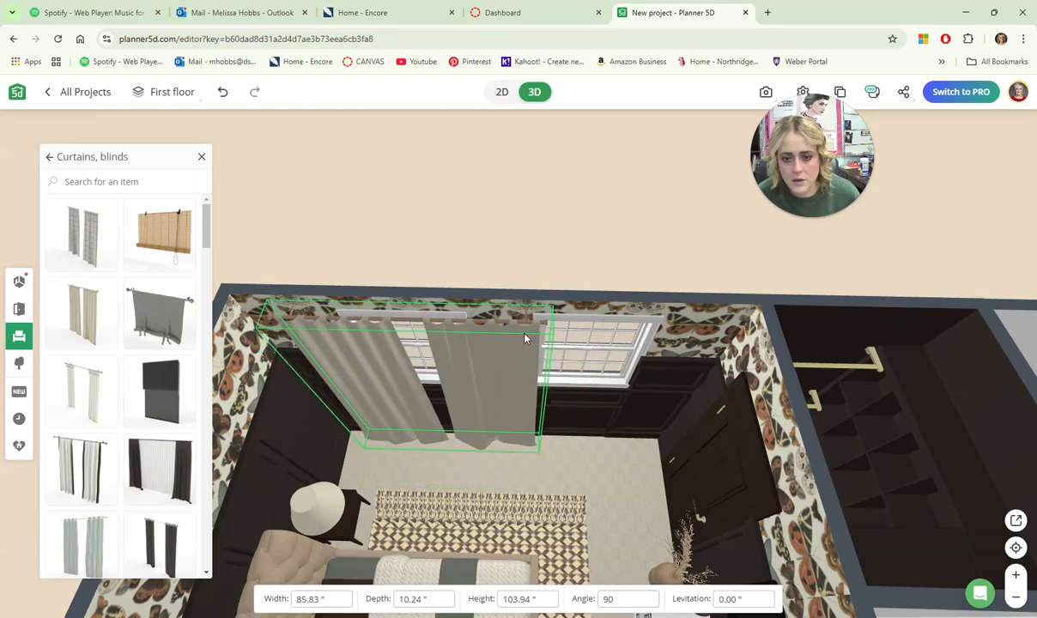
pyautogui.moveTo(553, 277); pyautogui.dragTo(595, 240)
# Narrow the curtain pair to 55.83 inches wide and centre it over the bed-side window.
pyautogui.click(502, 301)
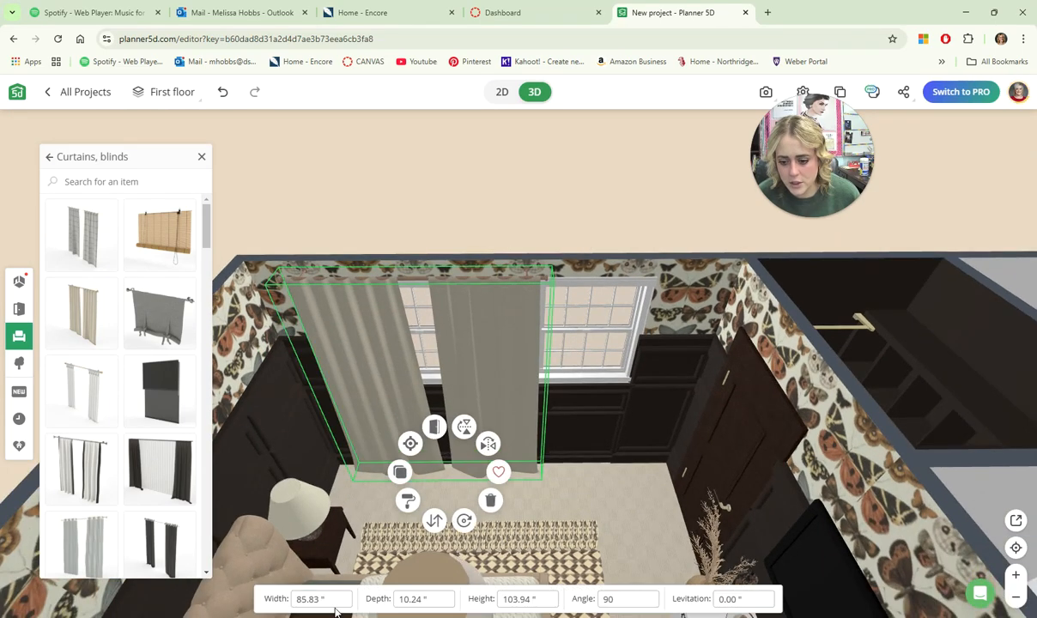
pyautogui.click(345, 604)
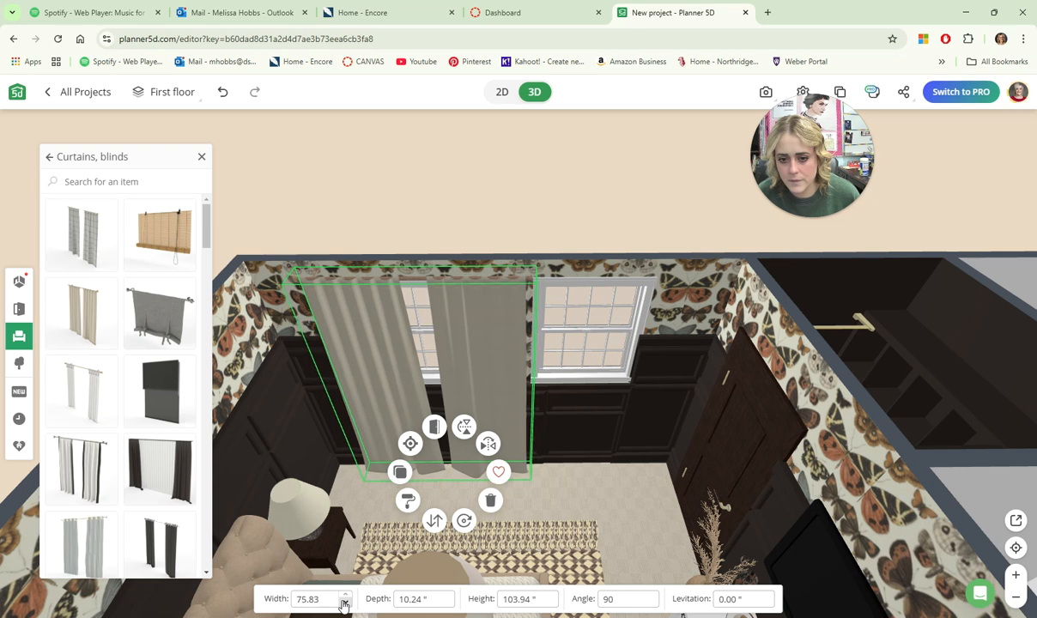
pyautogui.moveTo(343, 604); pyautogui.dragTo(344, 602)
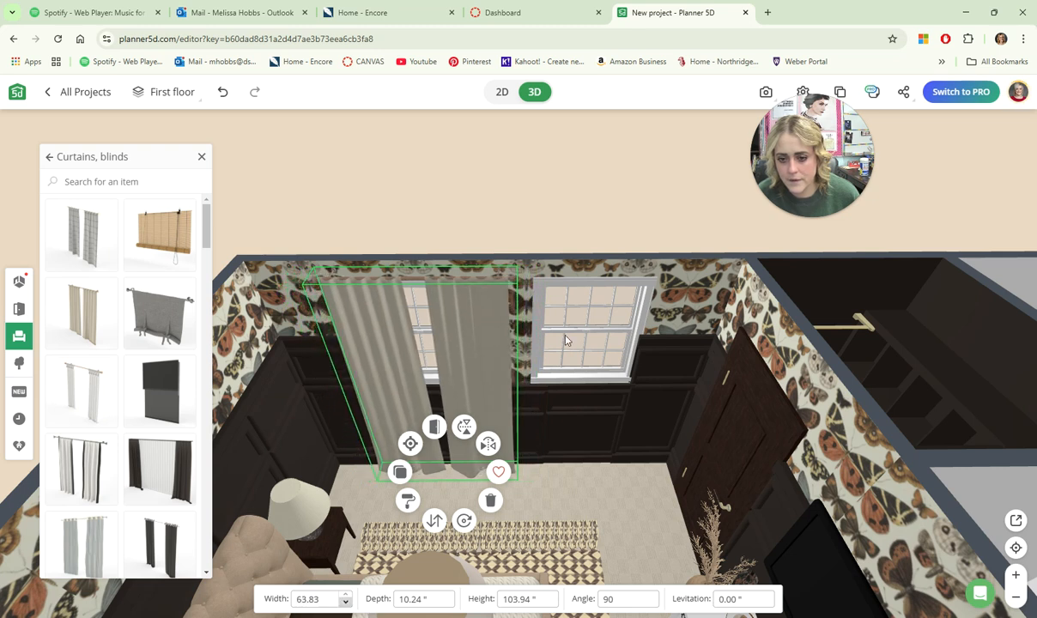
pyautogui.moveTo(501, 331); pyautogui.dragTo(463, 314)
pyautogui.moveTo(346, 606); pyautogui.dragTo(346, 605)
pyautogui.moveTo(529, 210); pyautogui.dragTo(566, 369)
pyautogui.scroll(2, 566, 369)
pyautogui.moveTo(586, 397); pyautogui.dragTo(636, 414, button='right')
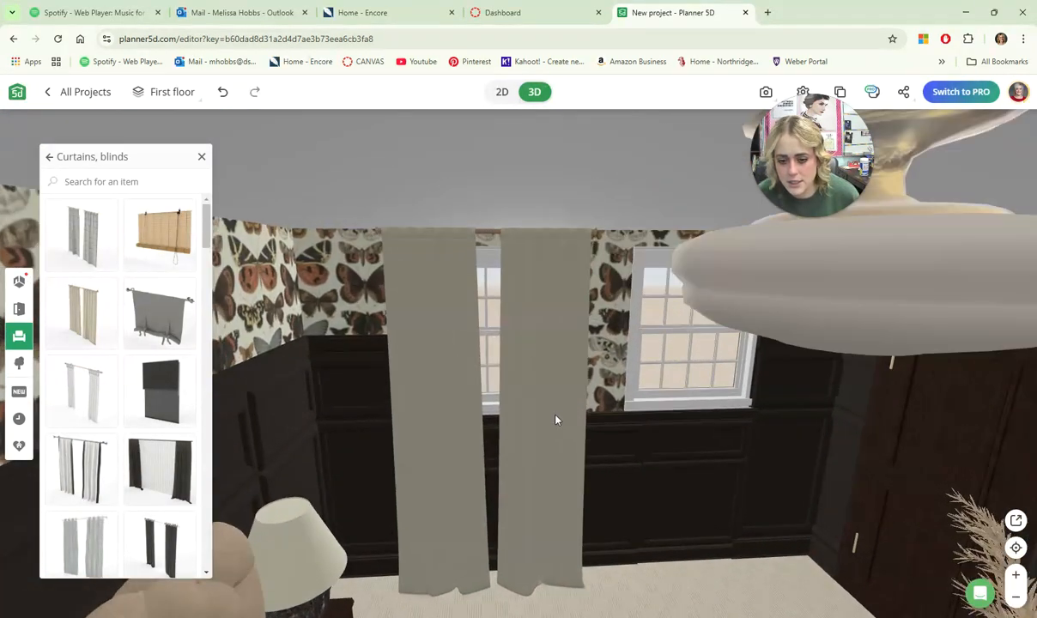
# Change the curtains' textile material to the light cream fabric.
pyautogui.click(554, 415)
pyautogui.click(452, 577)
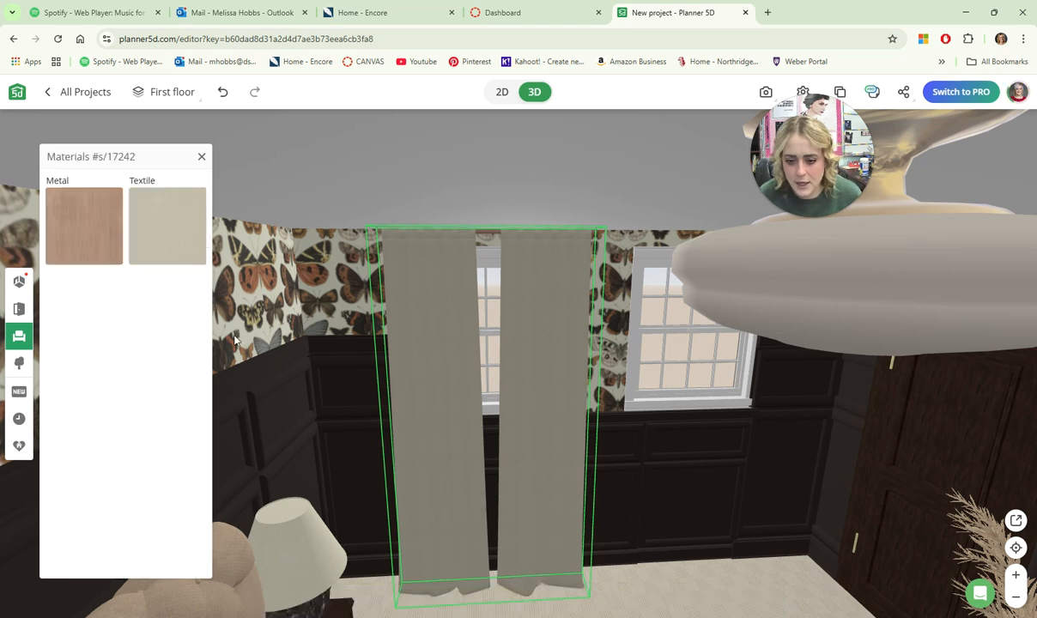
pyautogui.click(156, 233)
pyautogui.scroll(-8, 163, 382)
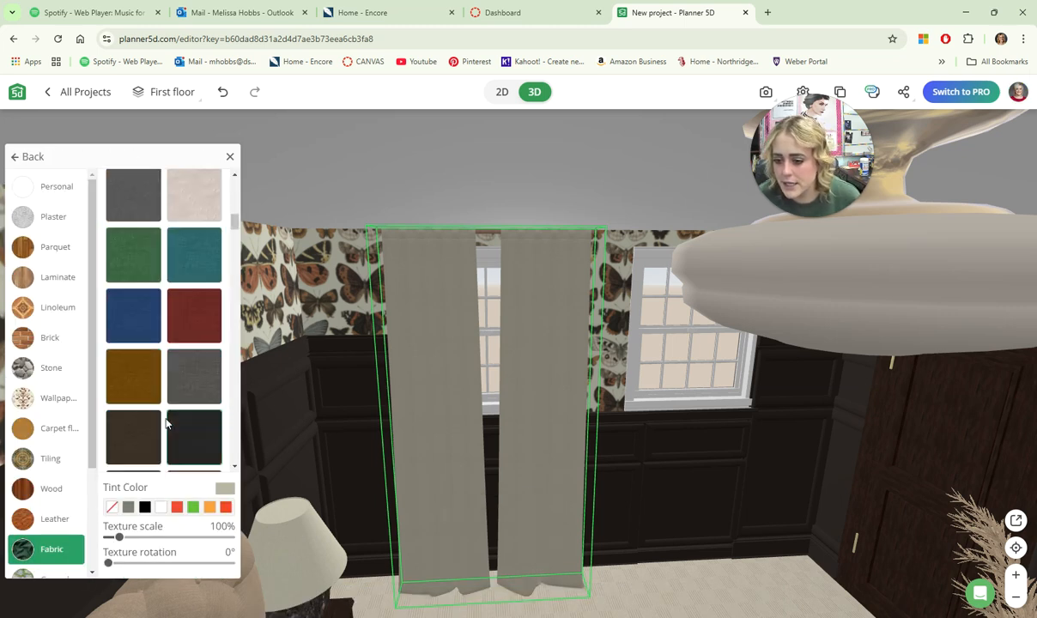
pyautogui.scroll(-5, 169, 423)
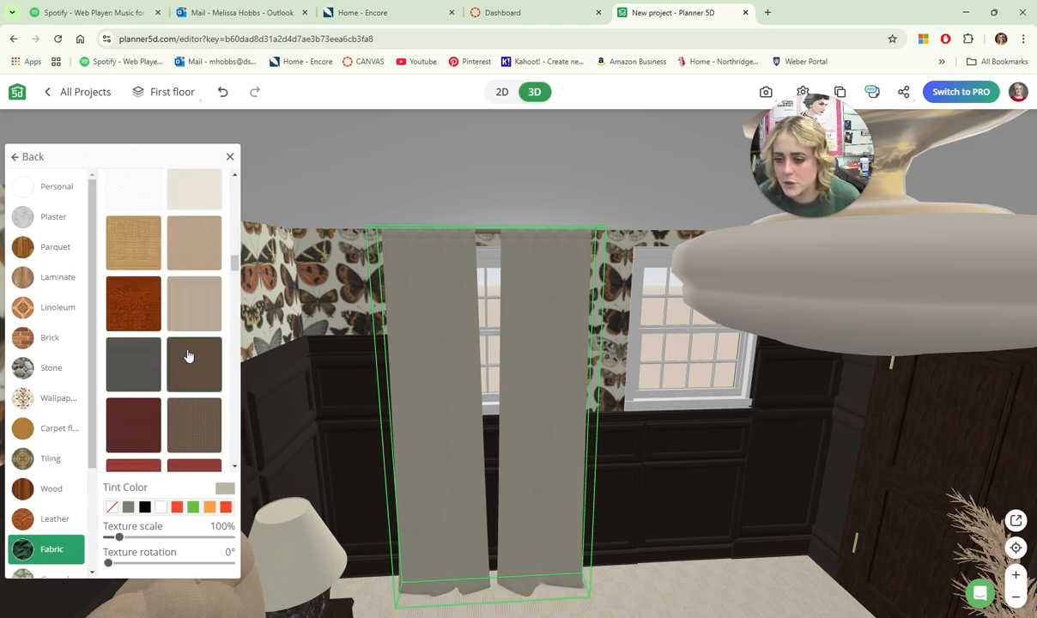
pyautogui.click(191, 199)
# Duplicate the curtain pair and place the copy over the second, door-side window.
pyautogui.moveTo(514, 176); pyautogui.dragTo(521, 286)
pyautogui.click(521, 287)
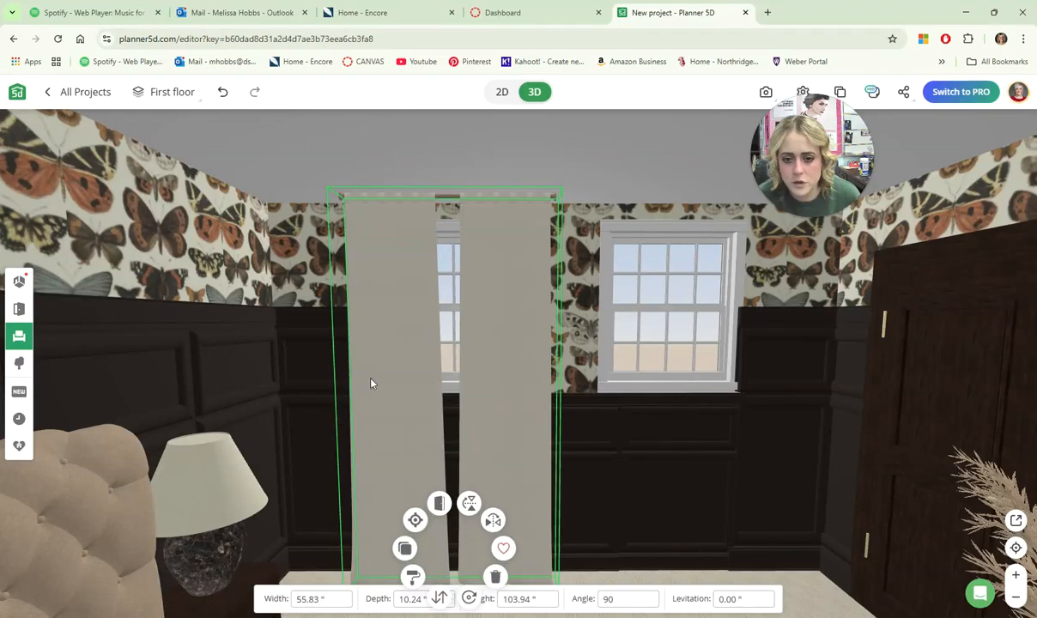
pyautogui.click(406, 550)
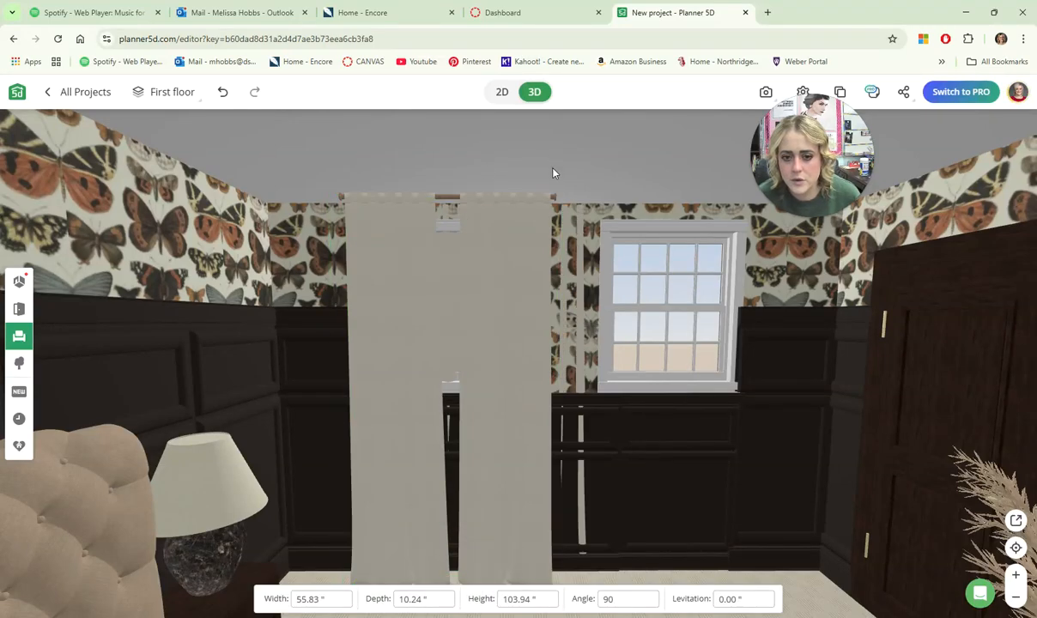
pyautogui.moveTo(553, 173); pyautogui.dragTo(557, 343)
pyautogui.moveTo(594, 473); pyautogui.dragTo(517, 425)
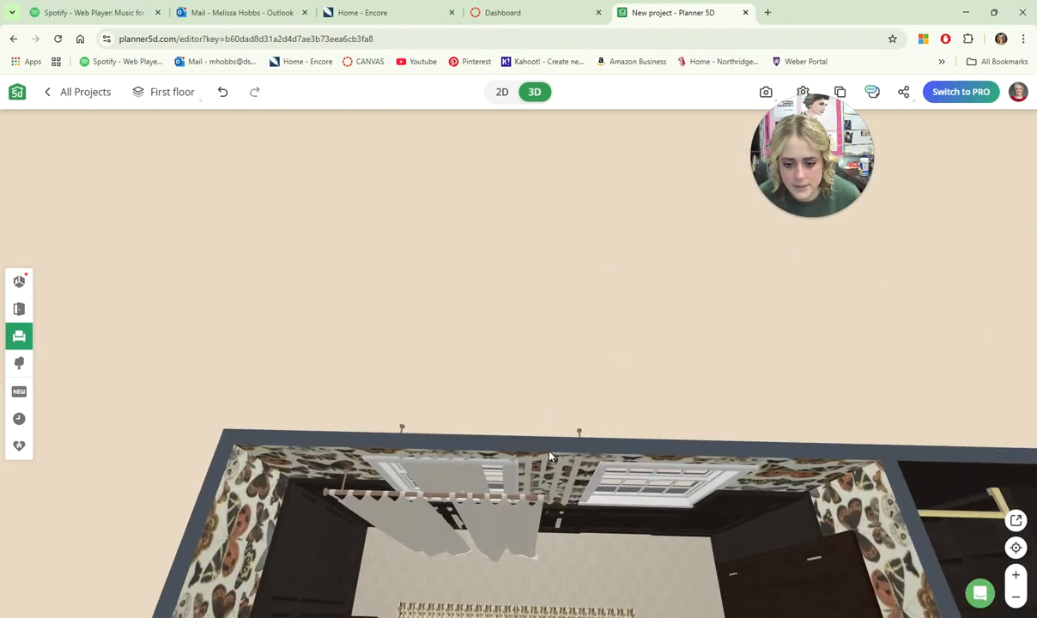
pyautogui.click(447, 479)
pyautogui.moveTo(447, 479); pyautogui.dragTo(616, 510)
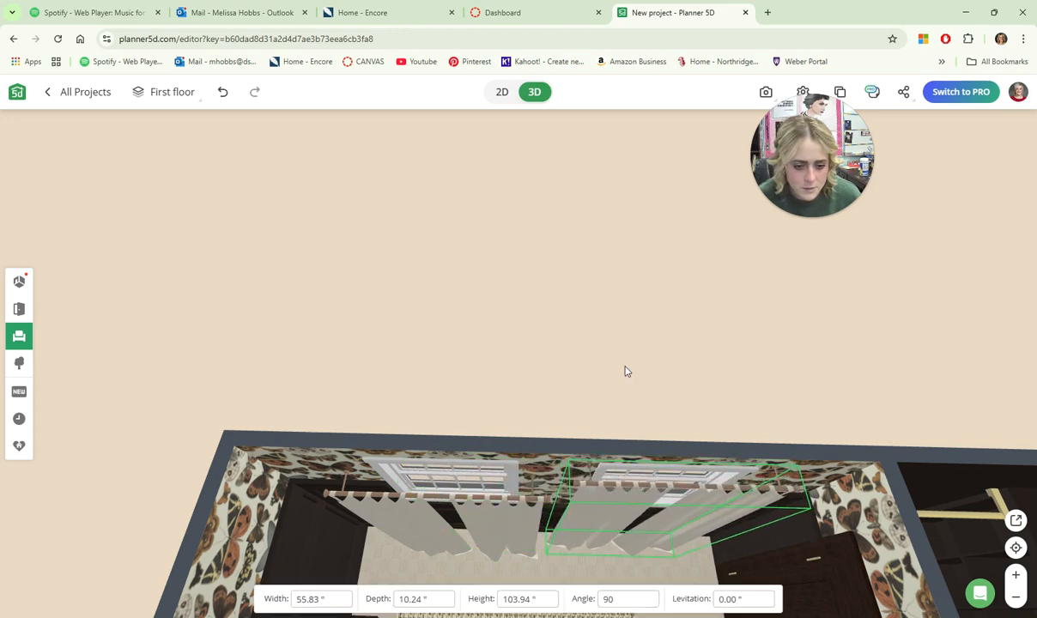
# Examine both curtain pairs and the rest of the bedroom from above and from inside the room.
pyautogui.moveTo(625, 370); pyautogui.dragTo(640, 363)
pyautogui.click(540, 468)
pyautogui.moveTo(532, 343); pyautogui.dragTo(512, 423)
pyautogui.click(516, 453)
pyautogui.click(534, 339)
pyautogui.moveTo(575, 451); pyautogui.dragTo(693, 470)
pyautogui.scroll(-5, 624, 451)
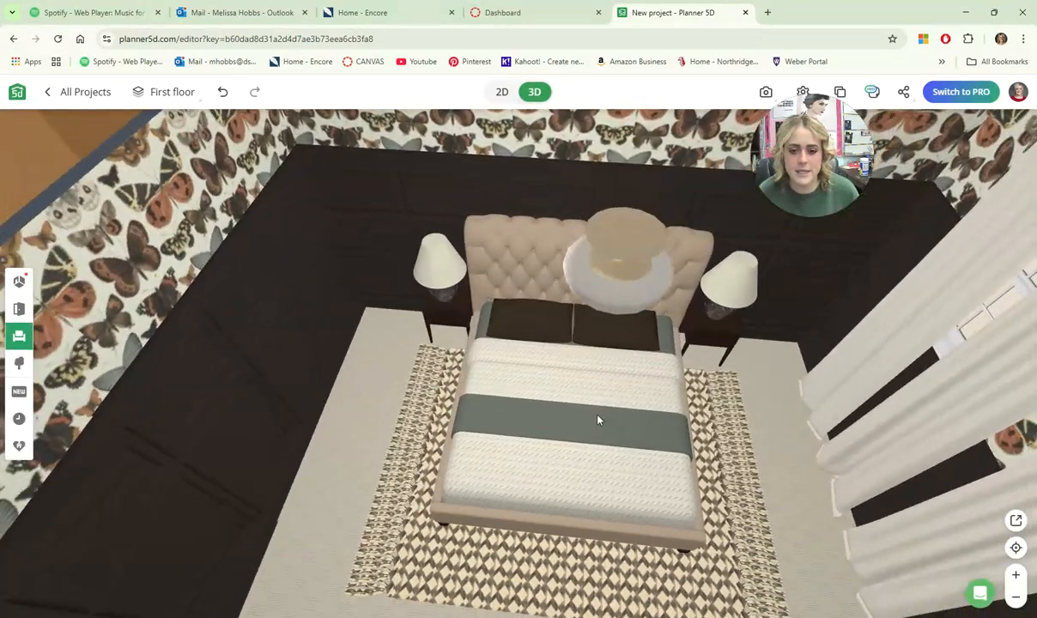
pyautogui.scroll(4, 544, 330)
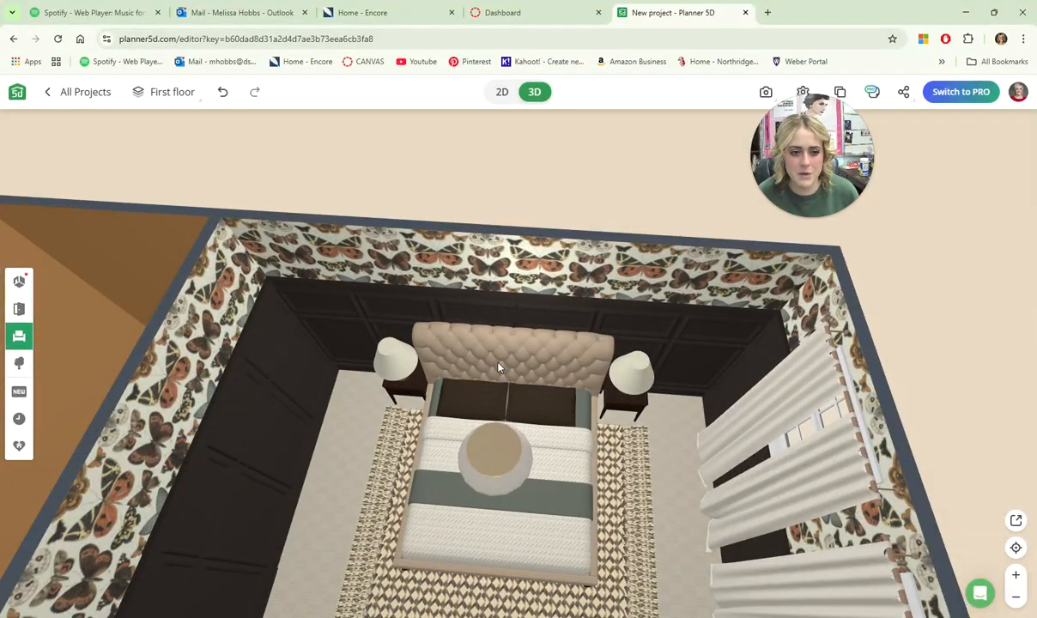
pyautogui.moveTo(497, 368); pyautogui.dragTo(407, 279)
pyautogui.moveTo(542, 382); pyautogui.dragTo(8, 334)
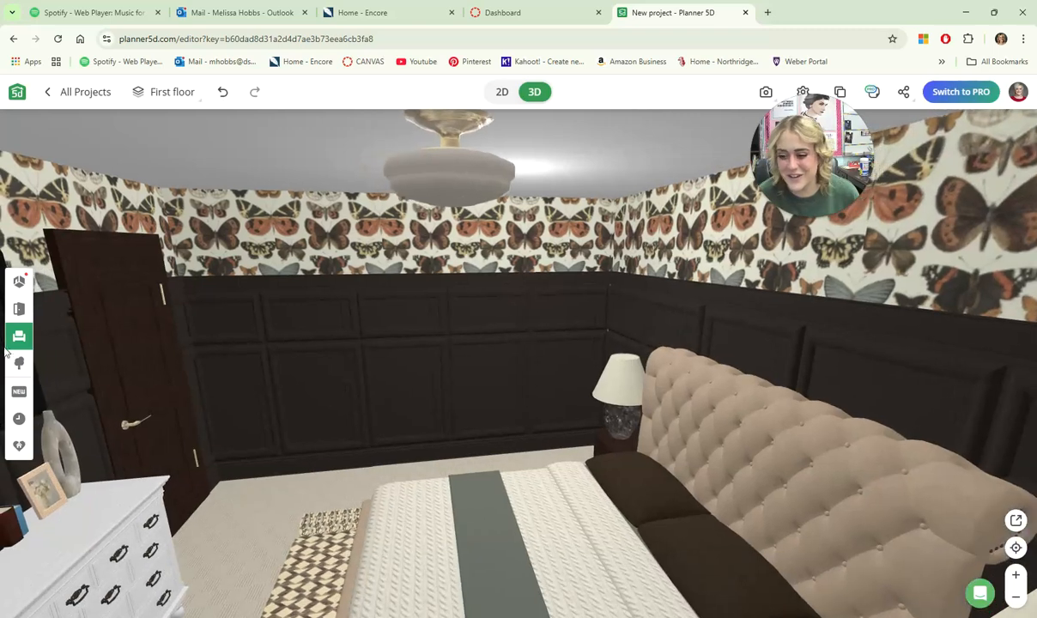
# Browse the decor mirrors in the interior catalogue and add the ornate gold arched mirror to the bedroom.
pyautogui.click(17, 338)
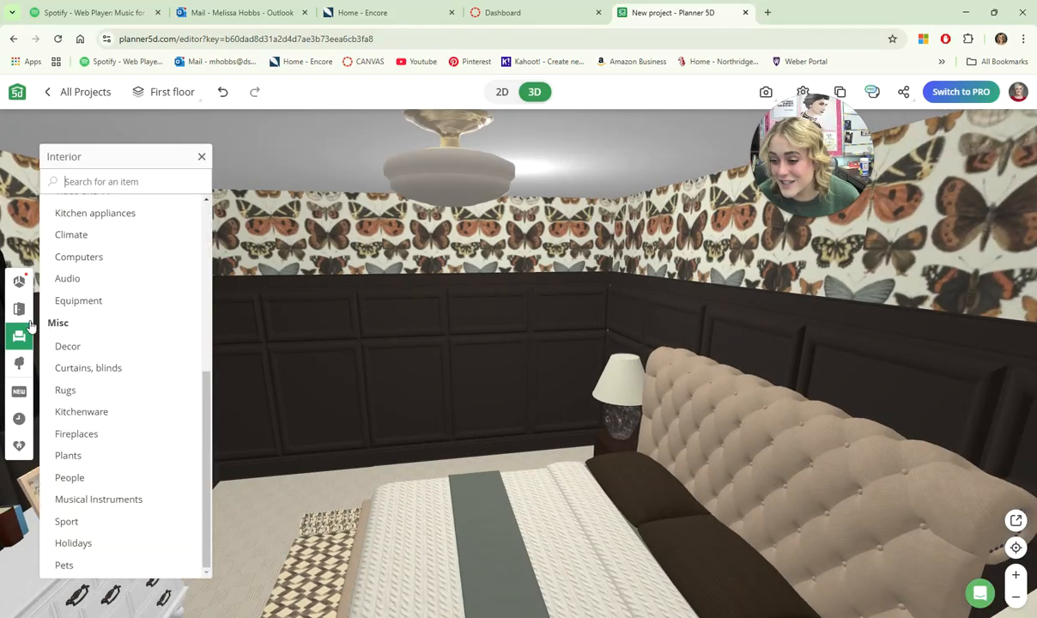
pyautogui.click(77, 348)
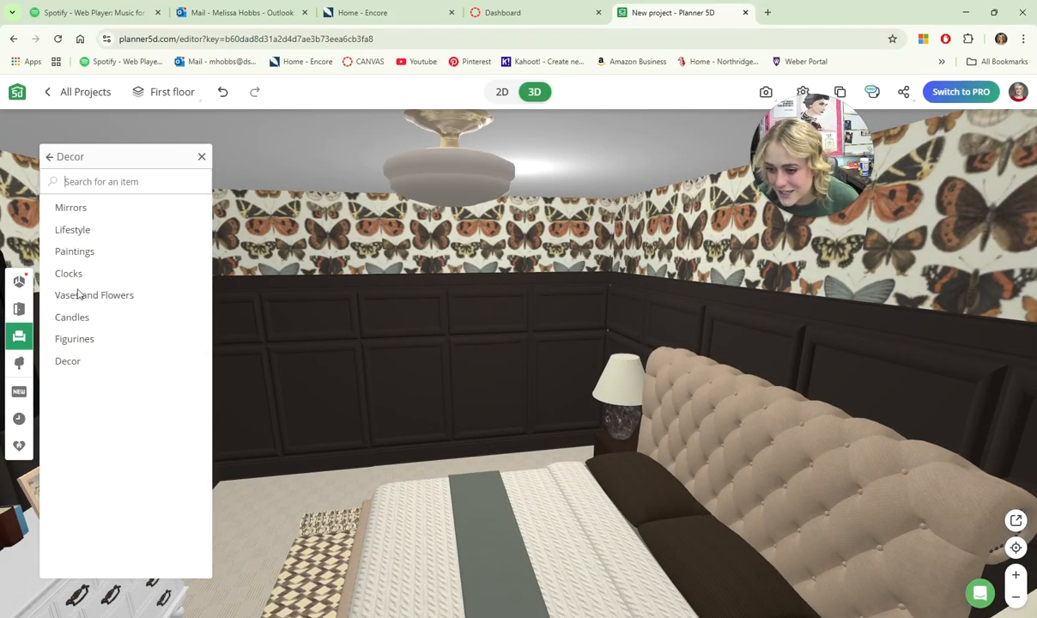
pyautogui.click(70, 208)
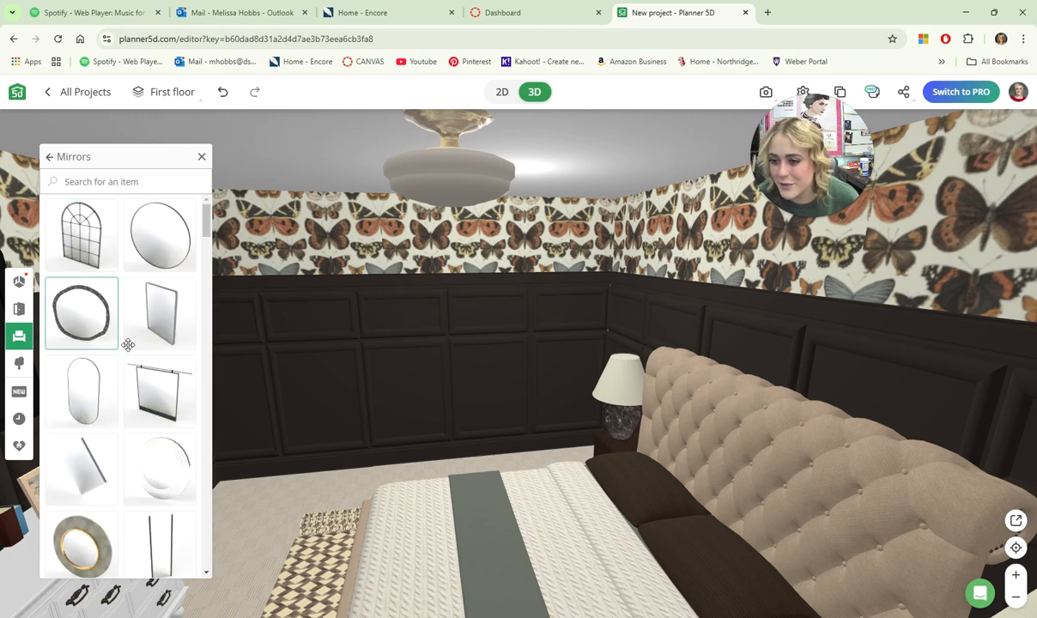
pyautogui.scroll(-5, 137, 394)
pyautogui.scroll(-10, 138, 413)
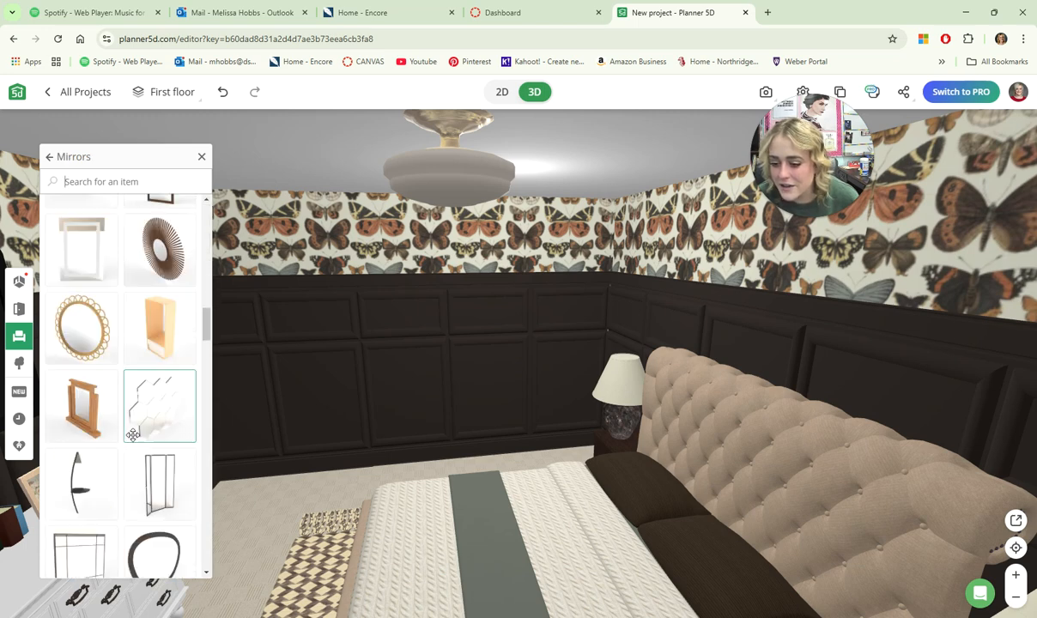
pyautogui.scroll(-10, 133, 437)
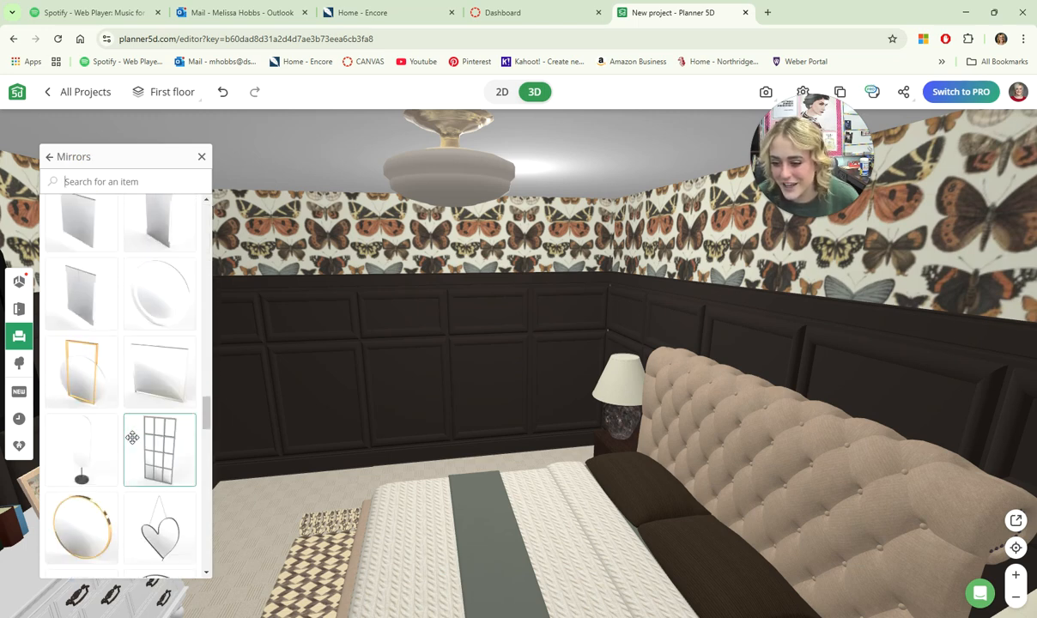
pyautogui.scroll(-10, 133, 437)
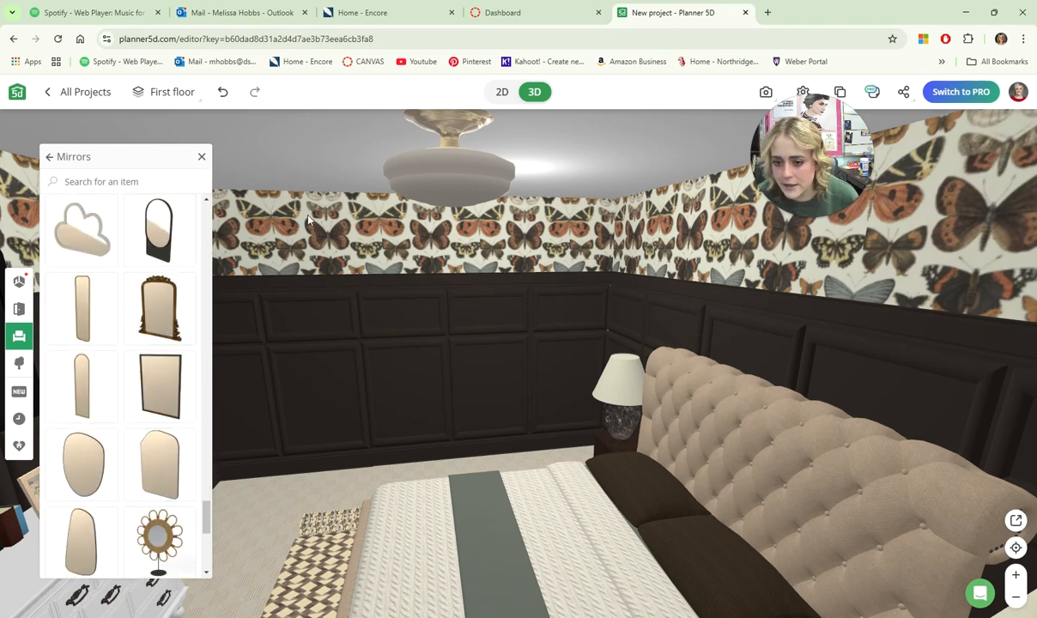
pyautogui.moveTo(321, 178); pyautogui.dragTo(372, 217)
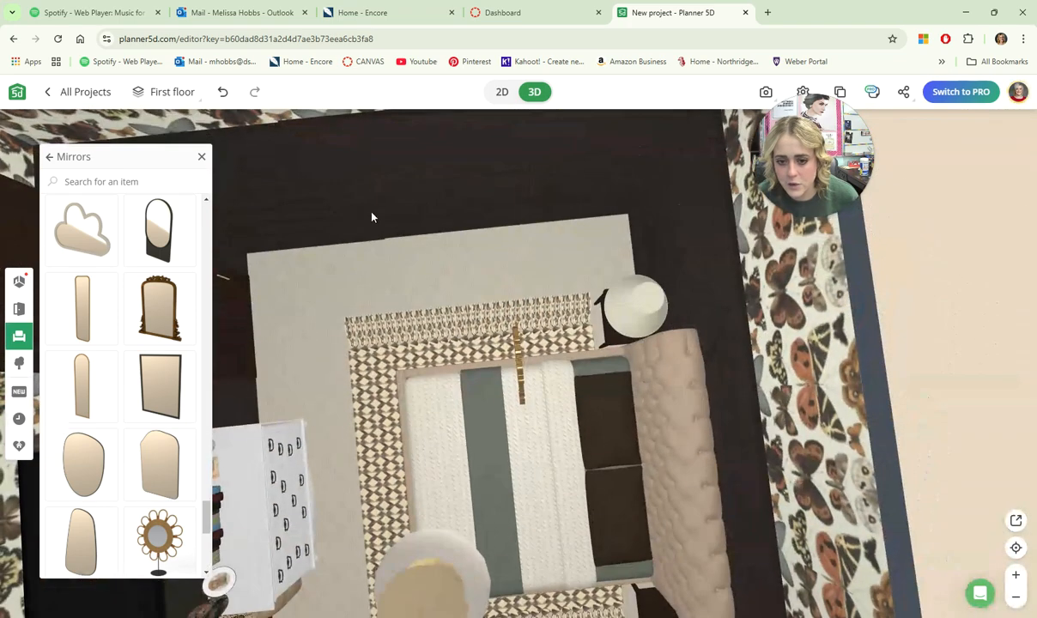
# Rotate the gold mirror to a 90° angle and place it against the panelled wall opposite the windows.
pyautogui.click(520, 367)
pyautogui.moveTo(520, 367); pyautogui.dragTo(458, 255)
pyautogui.moveTo(449, 307); pyautogui.dragTo(452, 309)
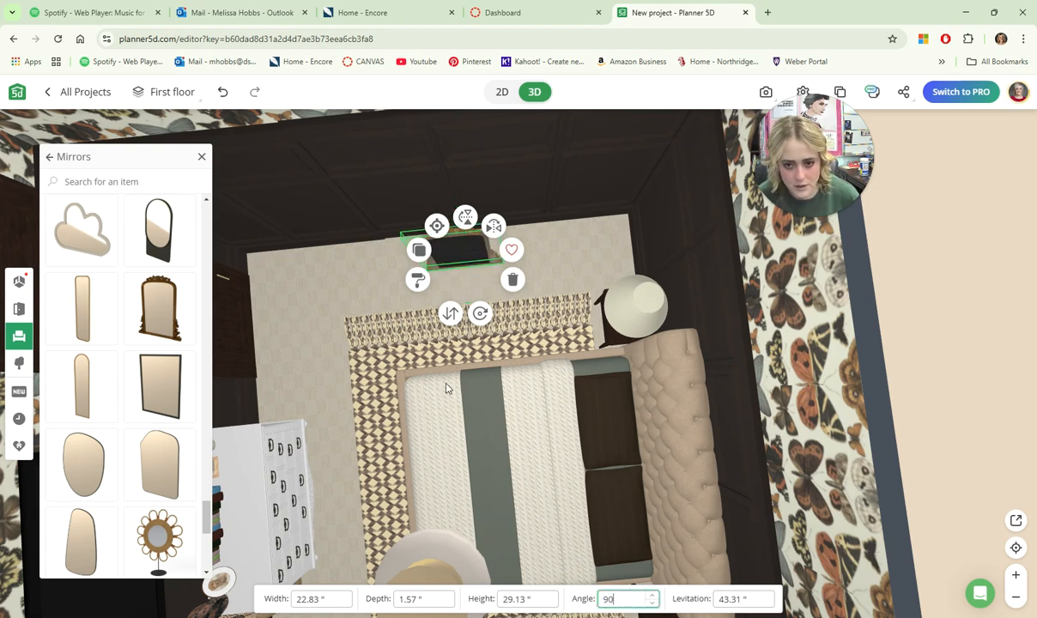
pyautogui.moveTo(470, 220); pyautogui.dragTo(456, 143)
pyautogui.moveTo(502, 222); pyautogui.dragTo(489, 130)
pyautogui.moveTo(505, 333); pyautogui.dragTo(498, 227)
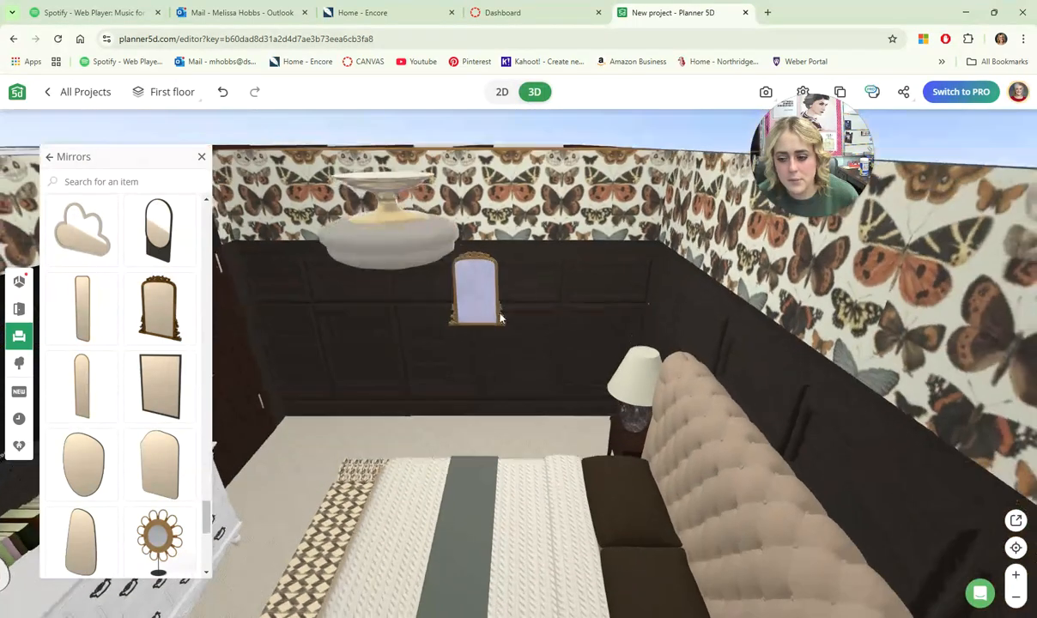
# Set the gold mirror's height to 60 inches, its width to 40 inches and its levitation to 0.
pyautogui.scroll(4, 501, 319)
pyautogui.moveTo(519, 430); pyautogui.dragTo(517, 382)
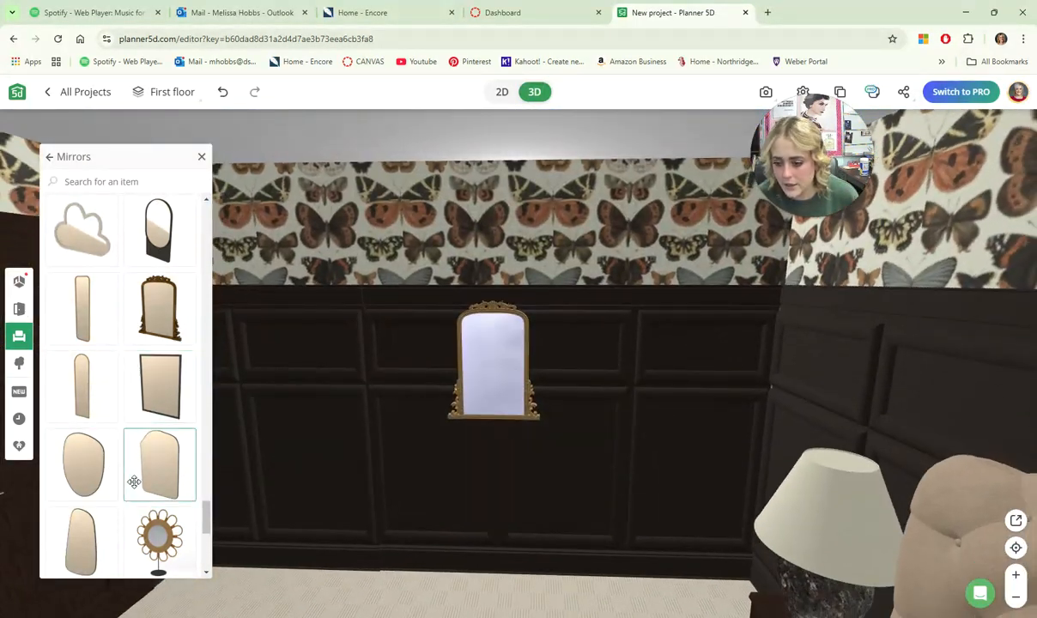
pyautogui.scroll(-5, 134, 489)
pyautogui.click(484, 354)
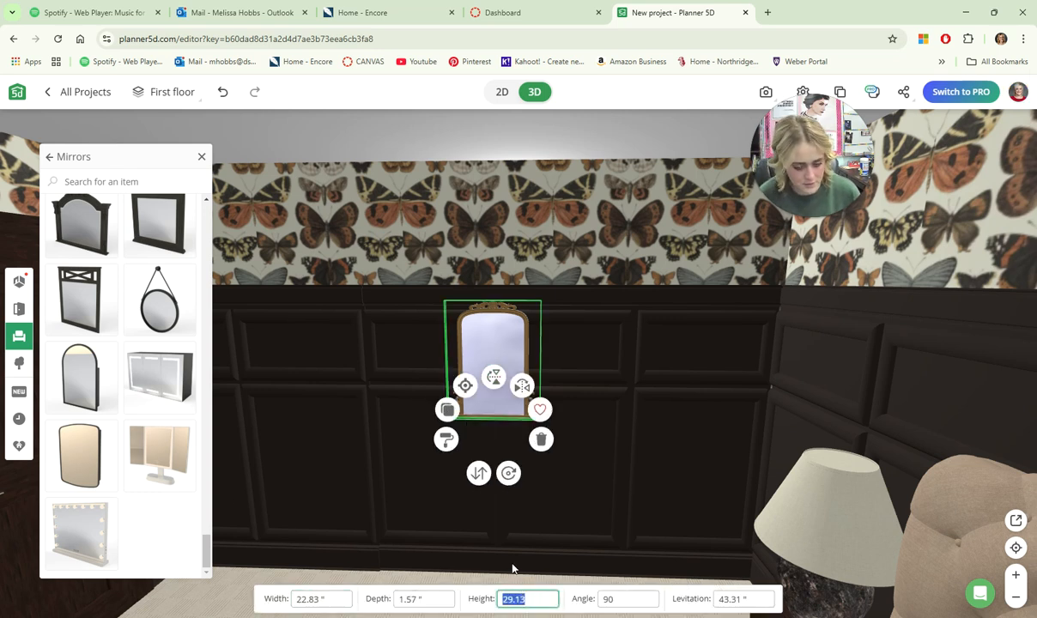
pyautogui.write('60')
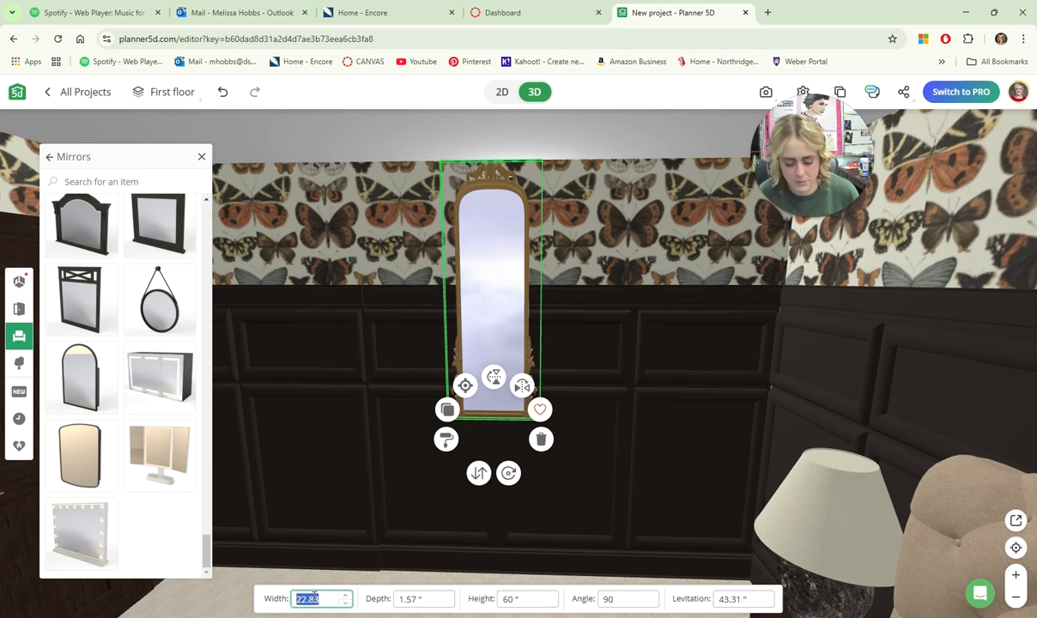
pyautogui.write('40')
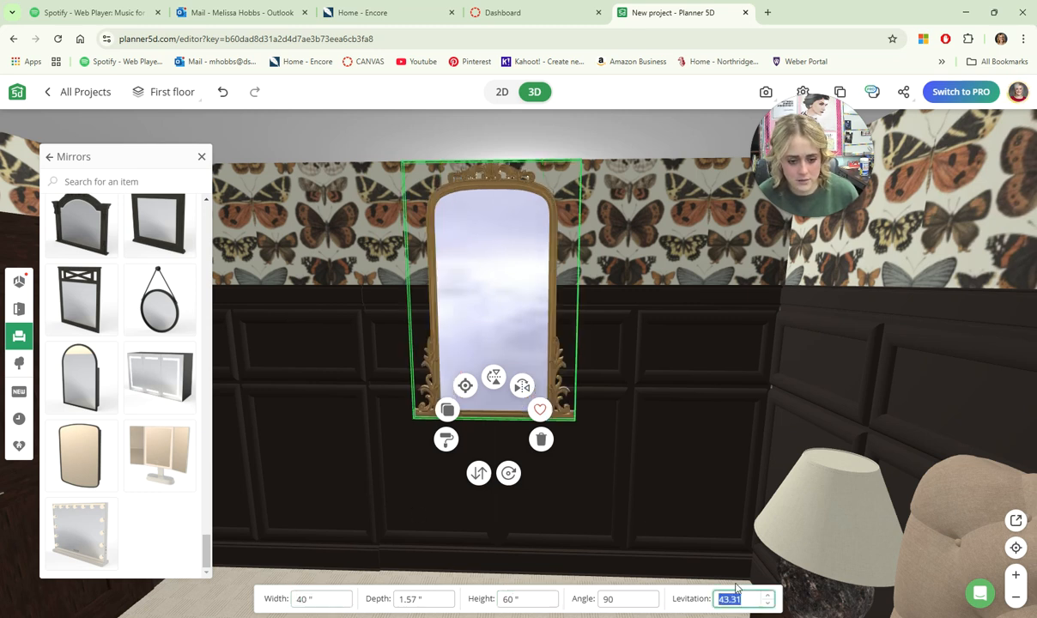
pyautogui.write('0')
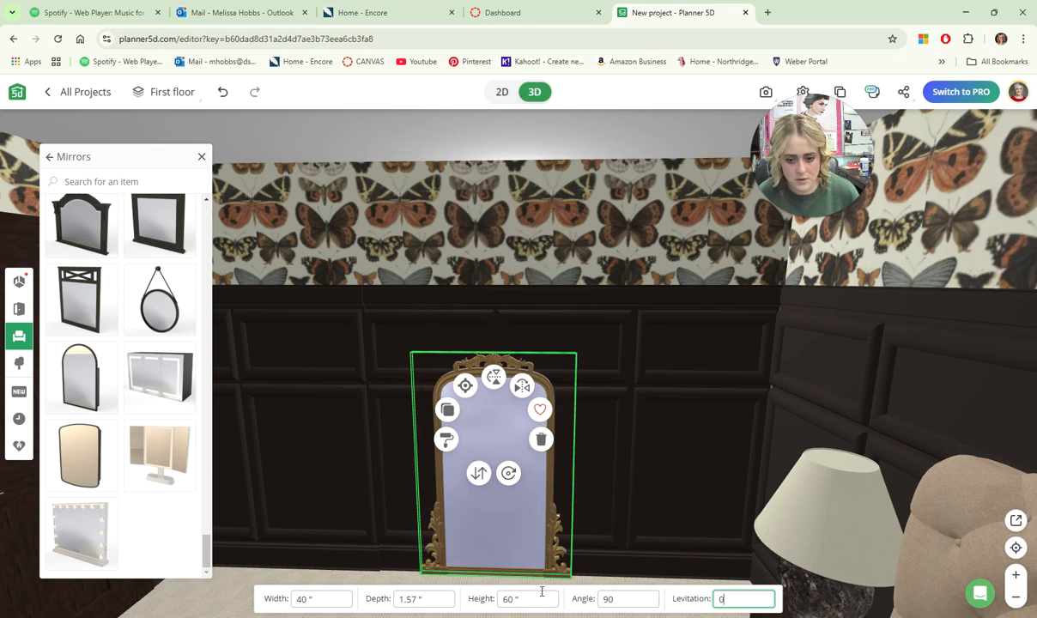
# Try mirror heights of 80 and 90 inches, then settle on a height of 95 inches.
pyautogui.click(530, 601)
pyautogui.write('8')
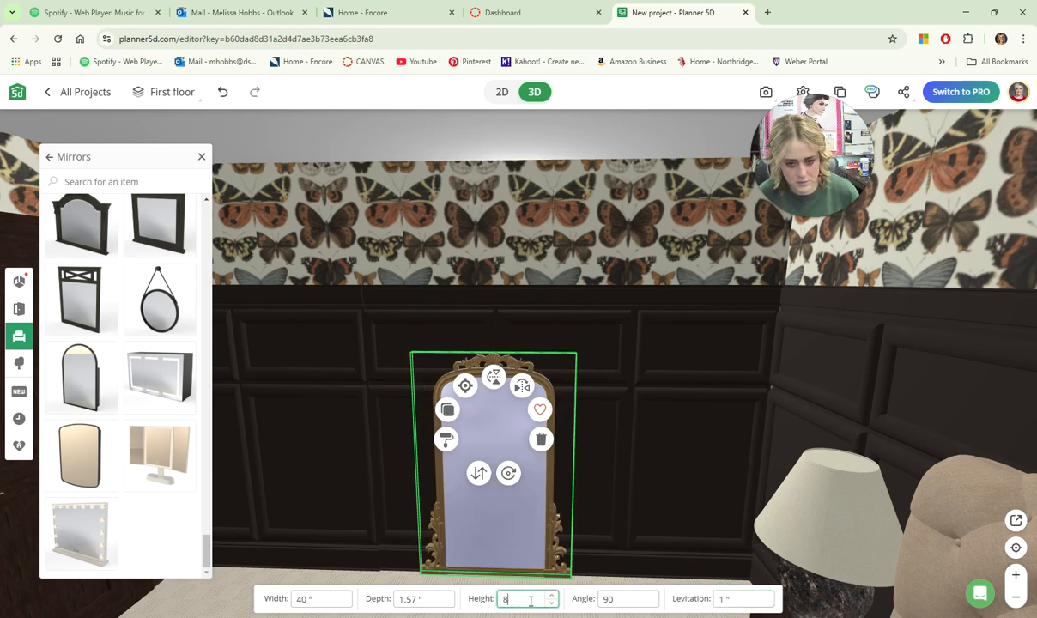
pyautogui.write('0')
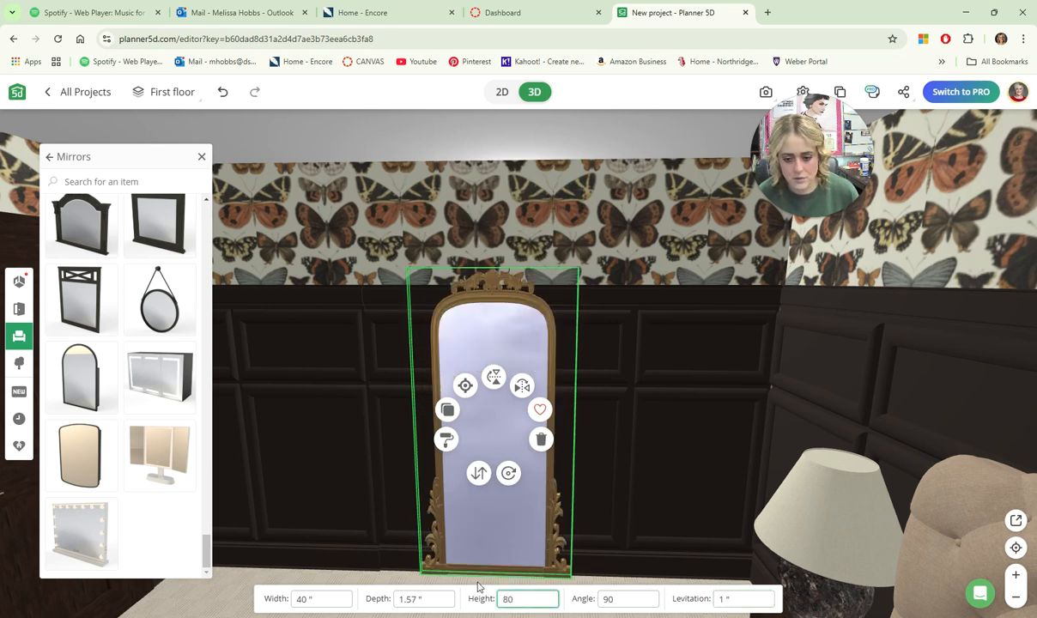
pyautogui.write('90')
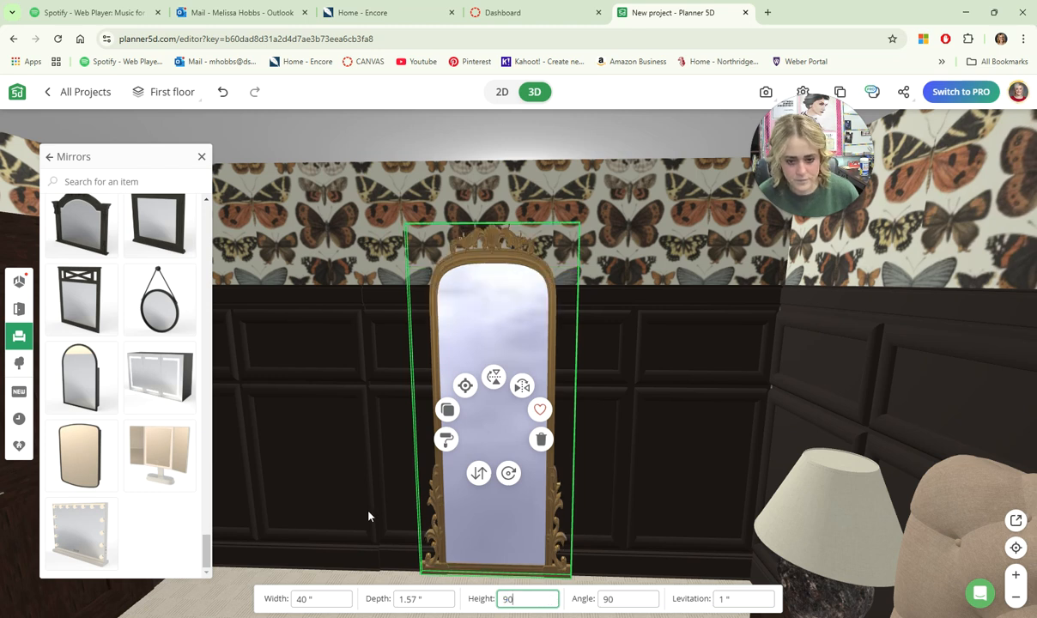
pyautogui.click(551, 596)
pyautogui.click(551, 595)
pyautogui.click(551, 596)
pyautogui.click(551, 596)
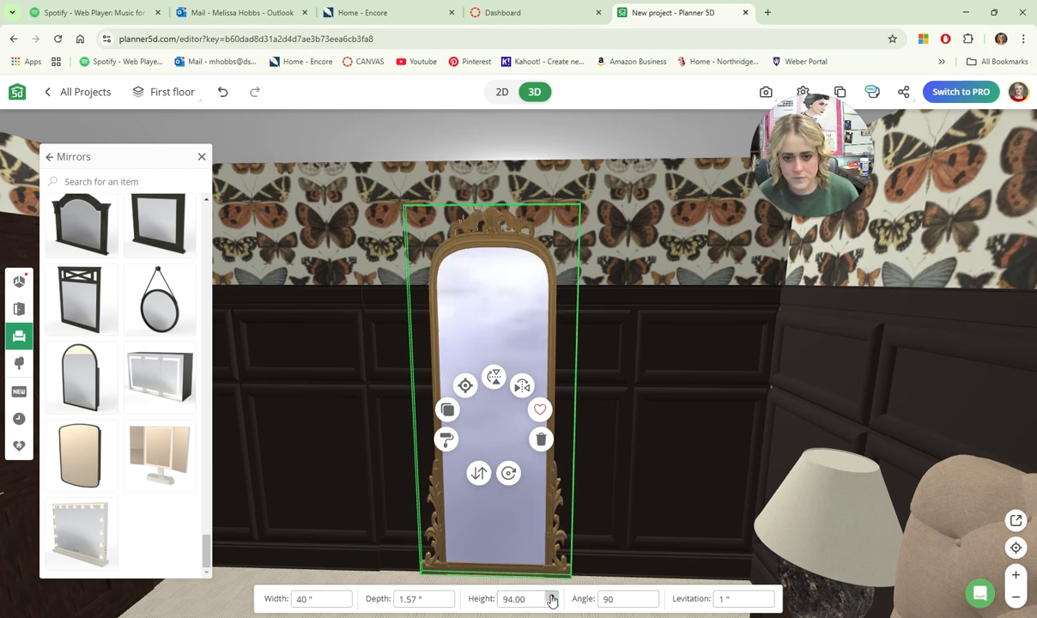
pyautogui.click(551, 596)
# Widen the gold mirror in one-inch increments to slightly more than 44 inches.
pyautogui.click(346, 596)
pyautogui.click(347, 597)
pyautogui.click(347, 596)
pyautogui.click(347, 596)
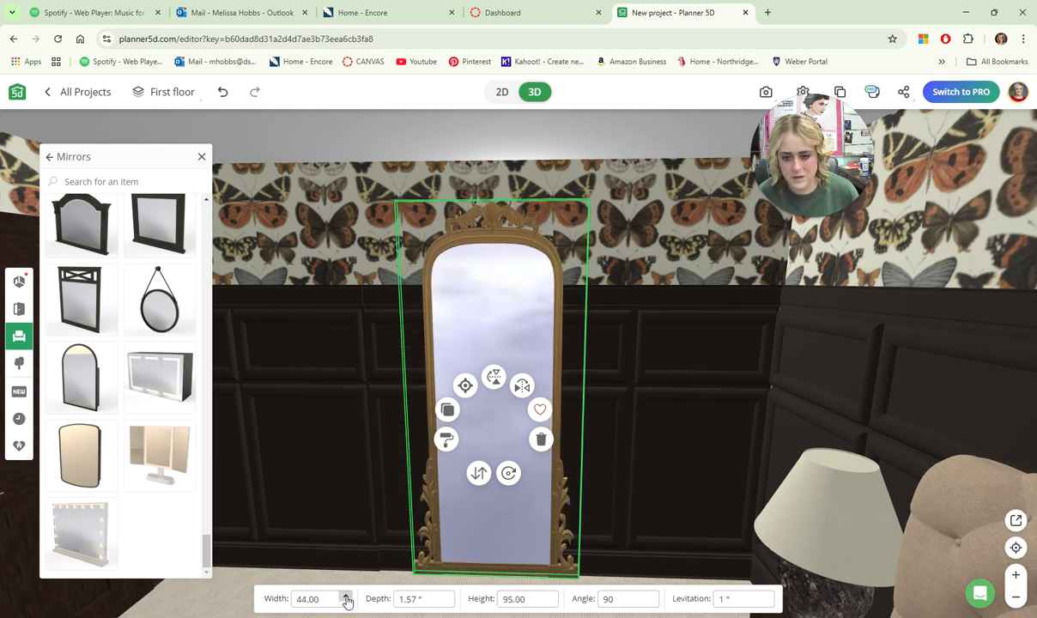
pyautogui.click(347, 596)
pyautogui.click(347, 597)
# Slide the gold mirror along the panelled wall away from the bed and check its placement in the room.
pyautogui.moveTo(592, 185); pyautogui.dragTo(361, 333)
pyautogui.click(473, 344)
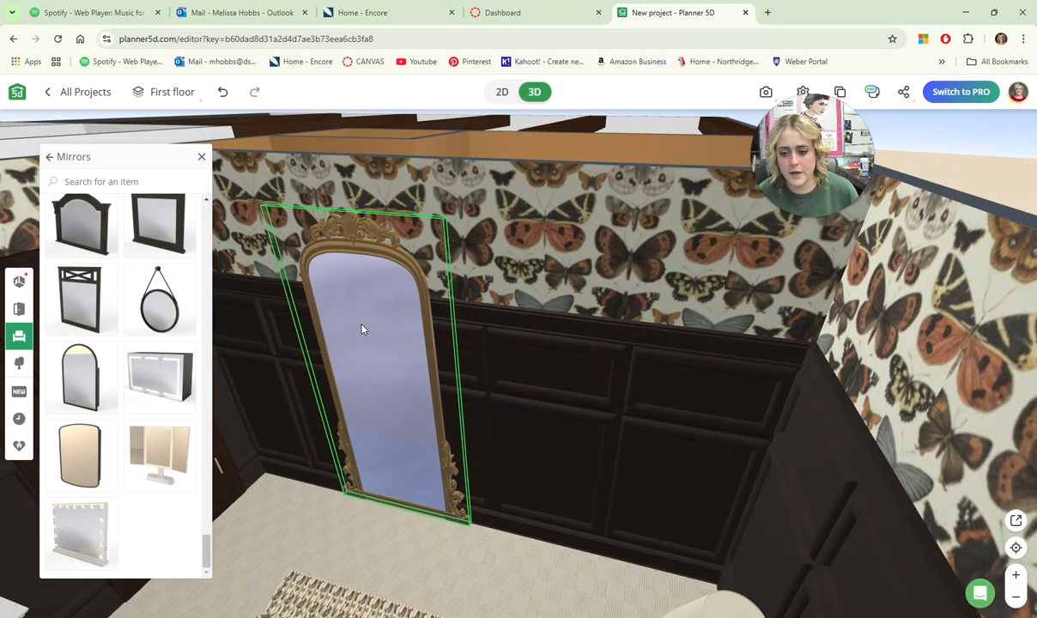
pyautogui.click(526, 230)
pyautogui.scroll(-10, 454, 302)
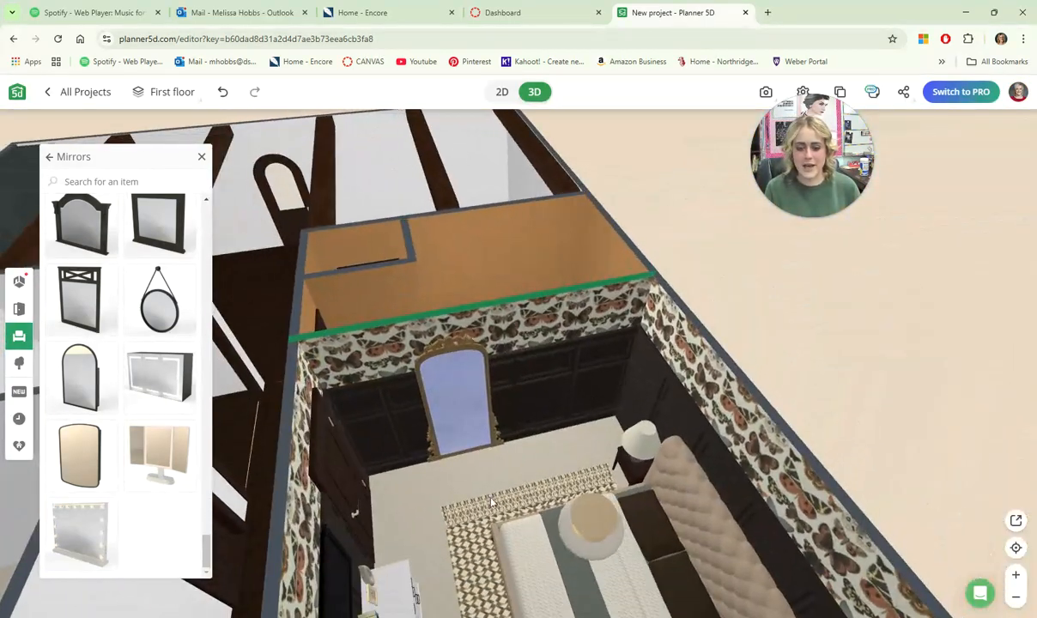
# Inspect the furnished bedroom in 3D from several angles, checking the gold mirror, the bed with its nightstands and lamps, and the curtains.
pyautogui.moveTo(492, 503); pyautogui.dragTo(554, 491)
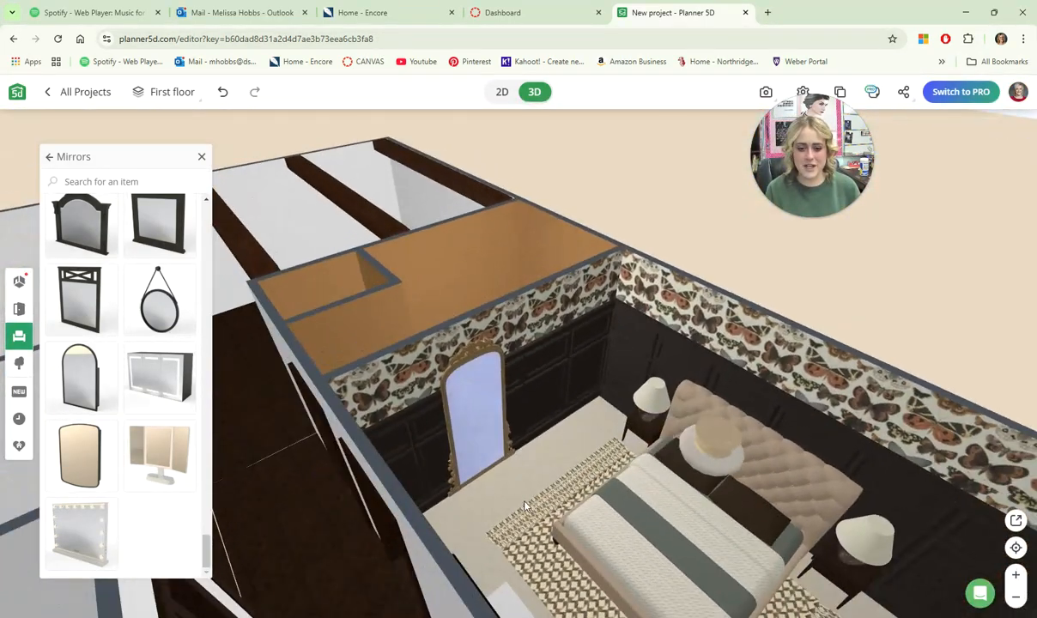
pyautogui.scroll(3, 524, 503)
pyautogui.moveTo(468, 498); pyautogui.dragTo(396, 425)
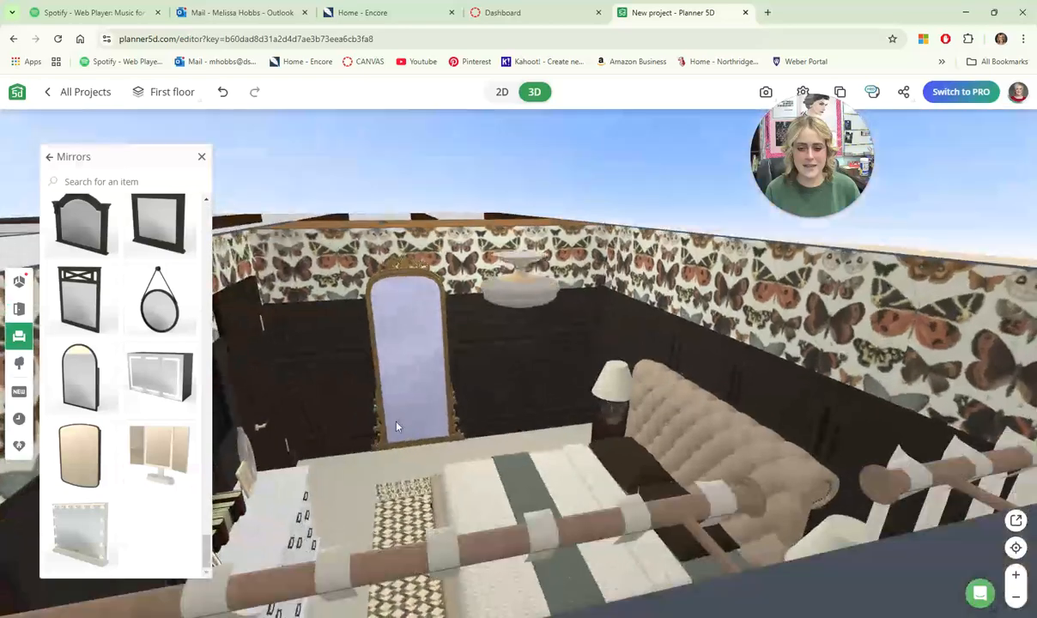
pyautogui.scroll(3, 421, 507)
pyautogui.moveTo(432, 539); pyautogui.dragTo(493, 537)
pyautogui.scroll(-3, 433, 521)
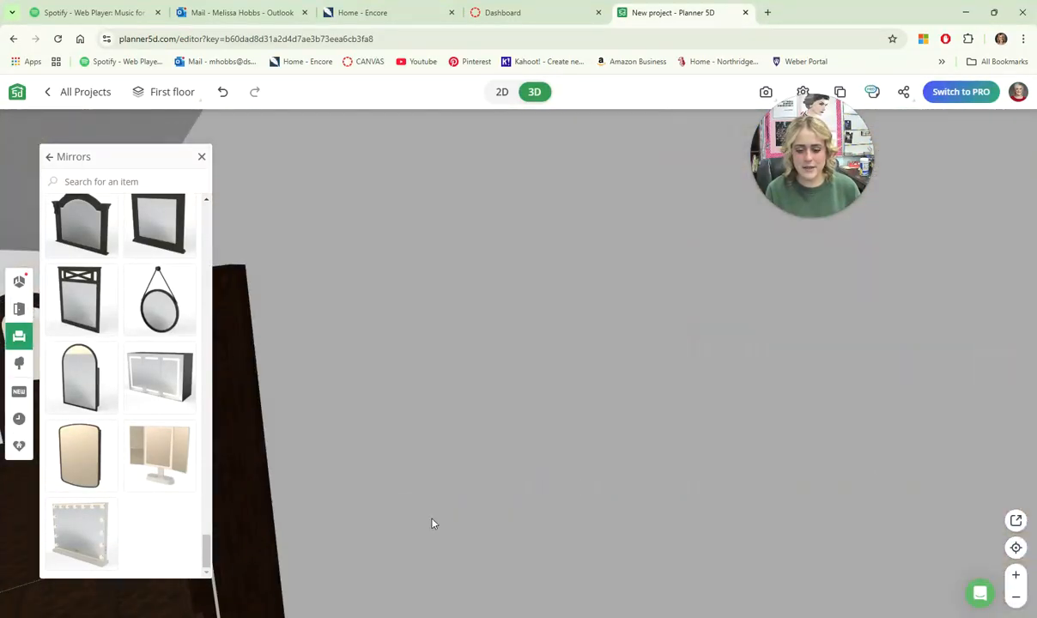
pyautogui.moveTo(433, 521); pyautogui.dragTo(481, 515)
pyautogui.scroll(-3, 444, 547)
pyautogui.scroll(-2, 533, 499)
pyautogui.scroll(5, 533, 499)
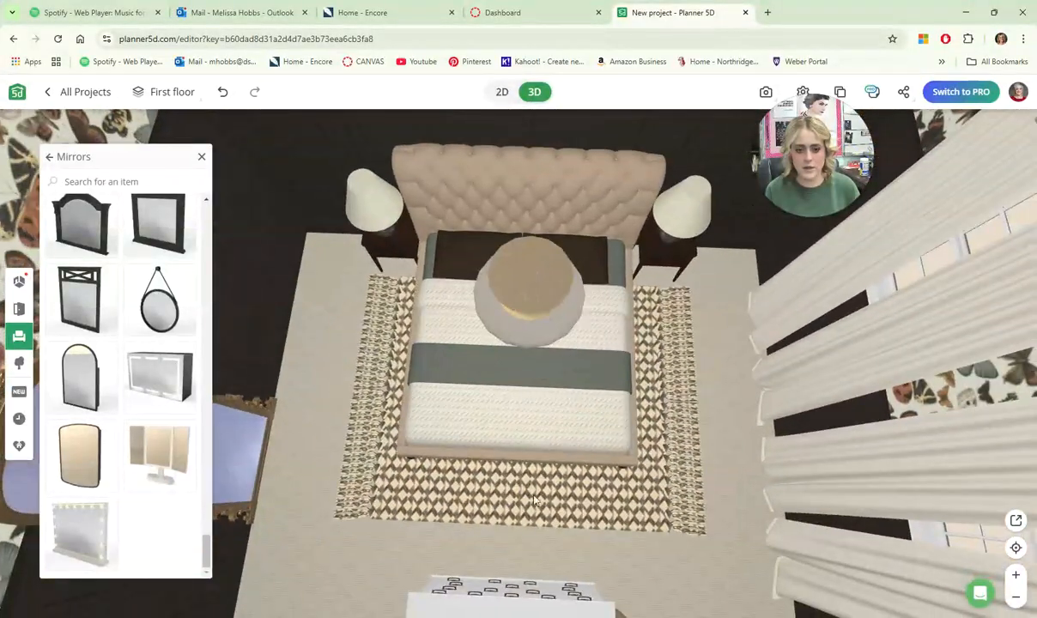
pyautogui.moveTo(533, 500); pyautogui.dragTo(569, 406)
pyautogui.scroll(-3, 580, 446)
pyautogui.scroll(5, 578, 425)
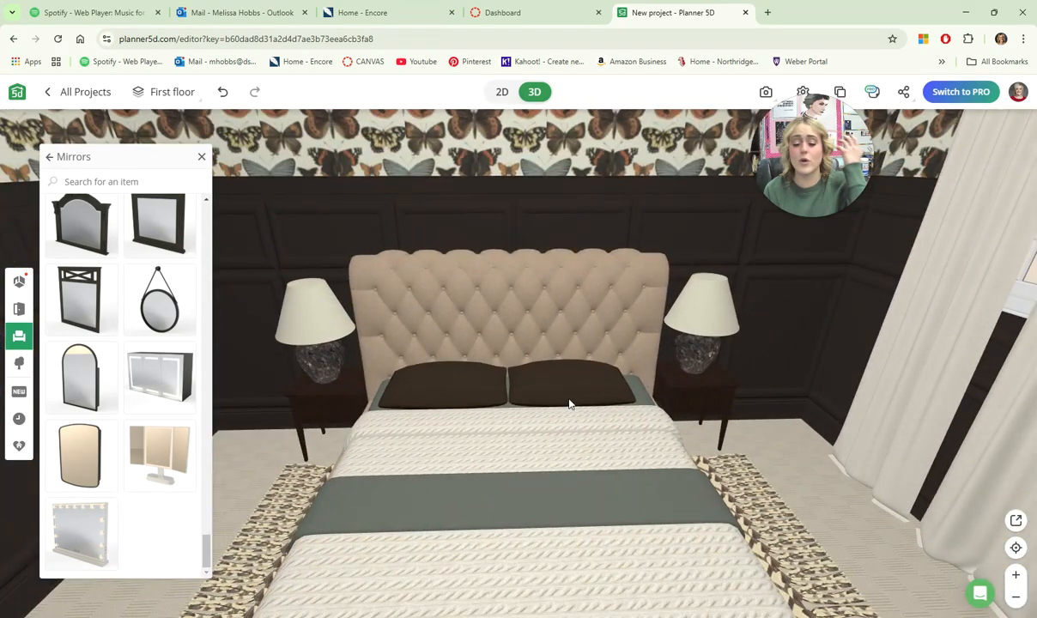
pyautogui.scroll(-4, 565, 412)
pyautogui.moveTo(534, 465); pyautogui.dragTo(587, 431)
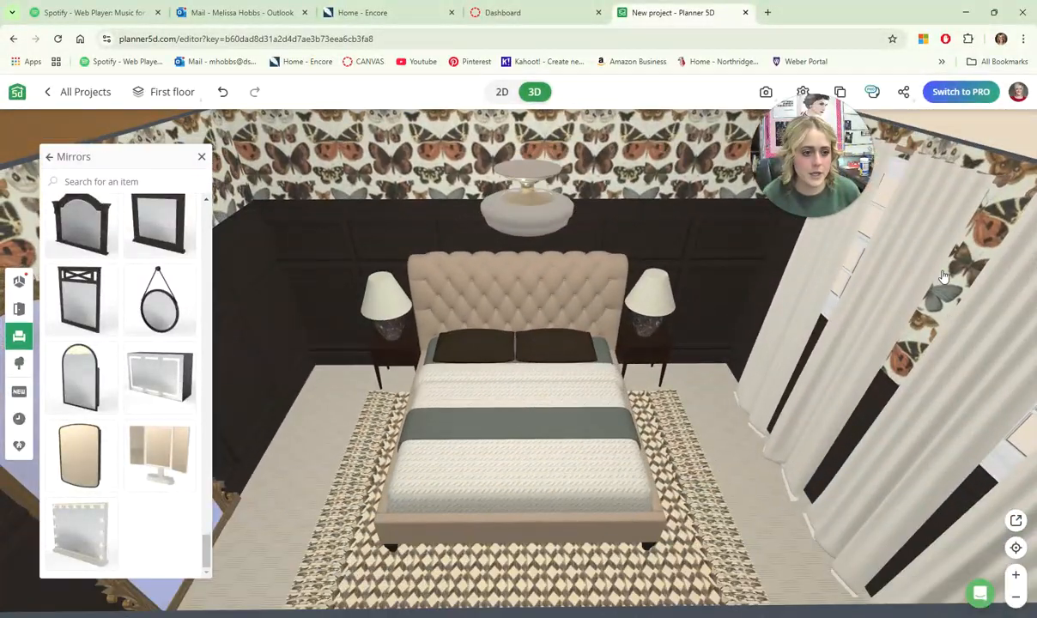